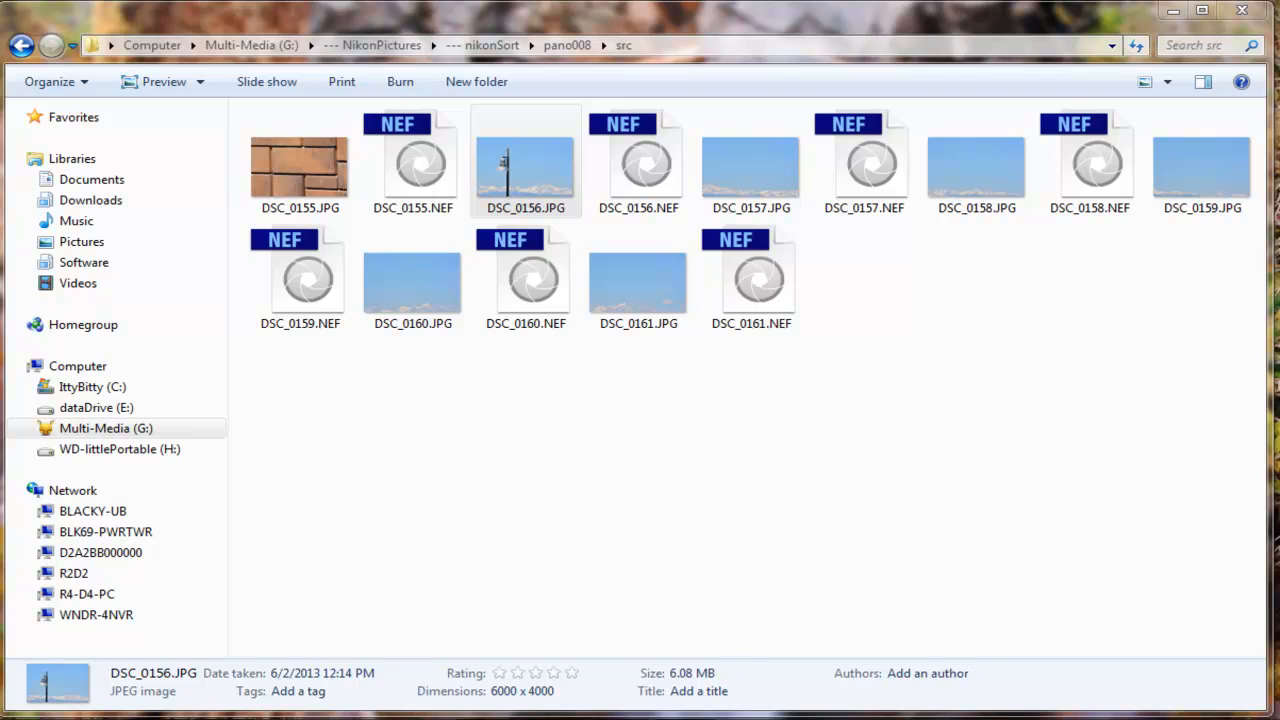
Step: Switch to Hugin, minimize the folder window, and load images DSC_0156.JPG through DSC_0161.JPG from the src folder
left_click(618, 718)
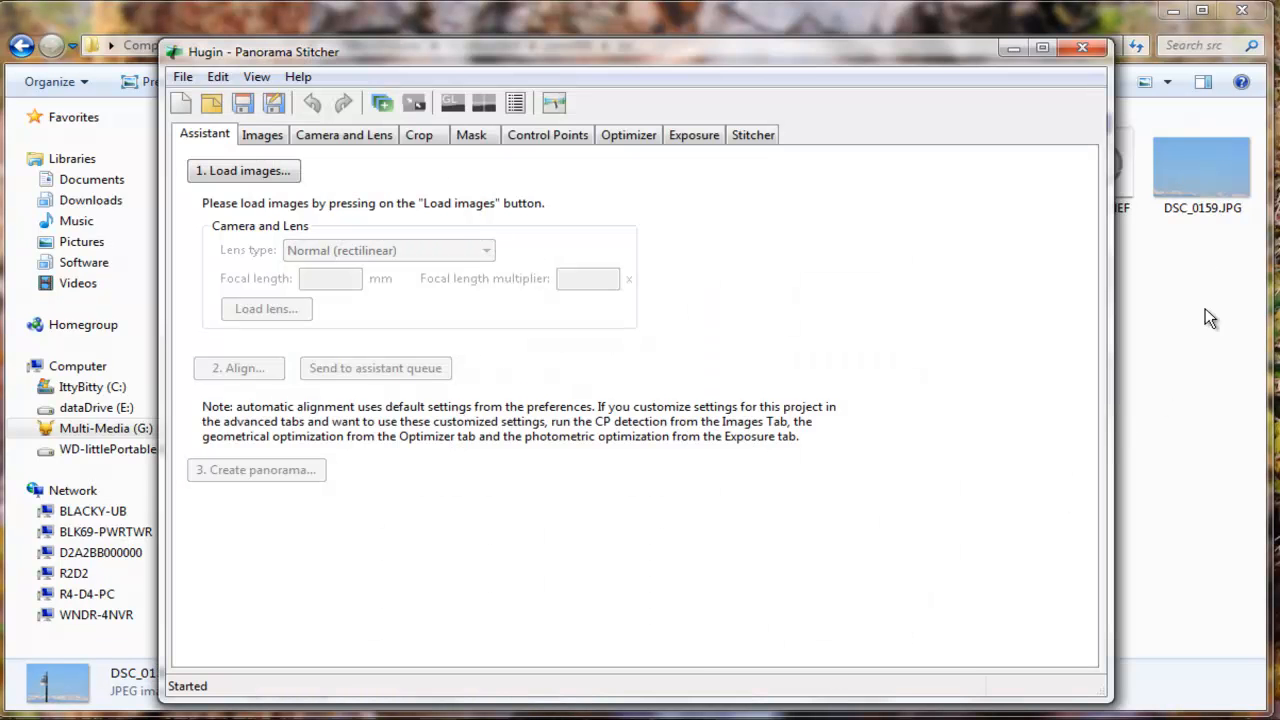
left_click(1173, 15)
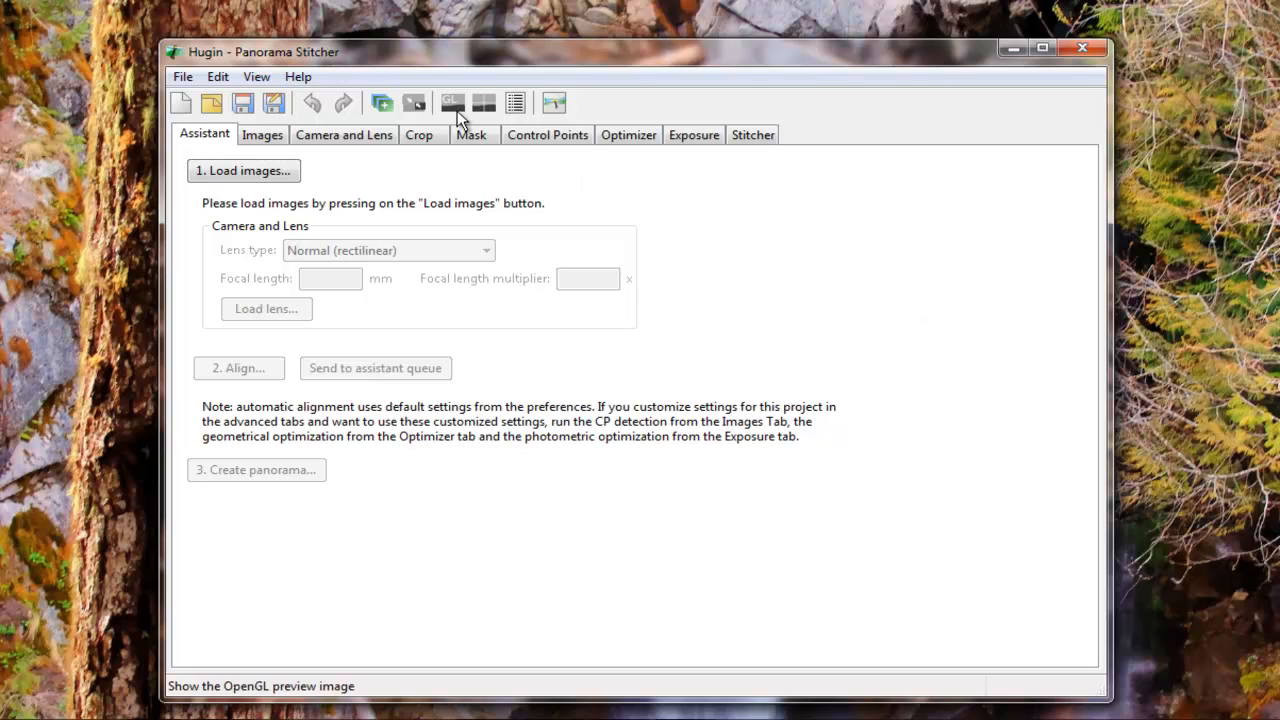
left_click(279, 171)
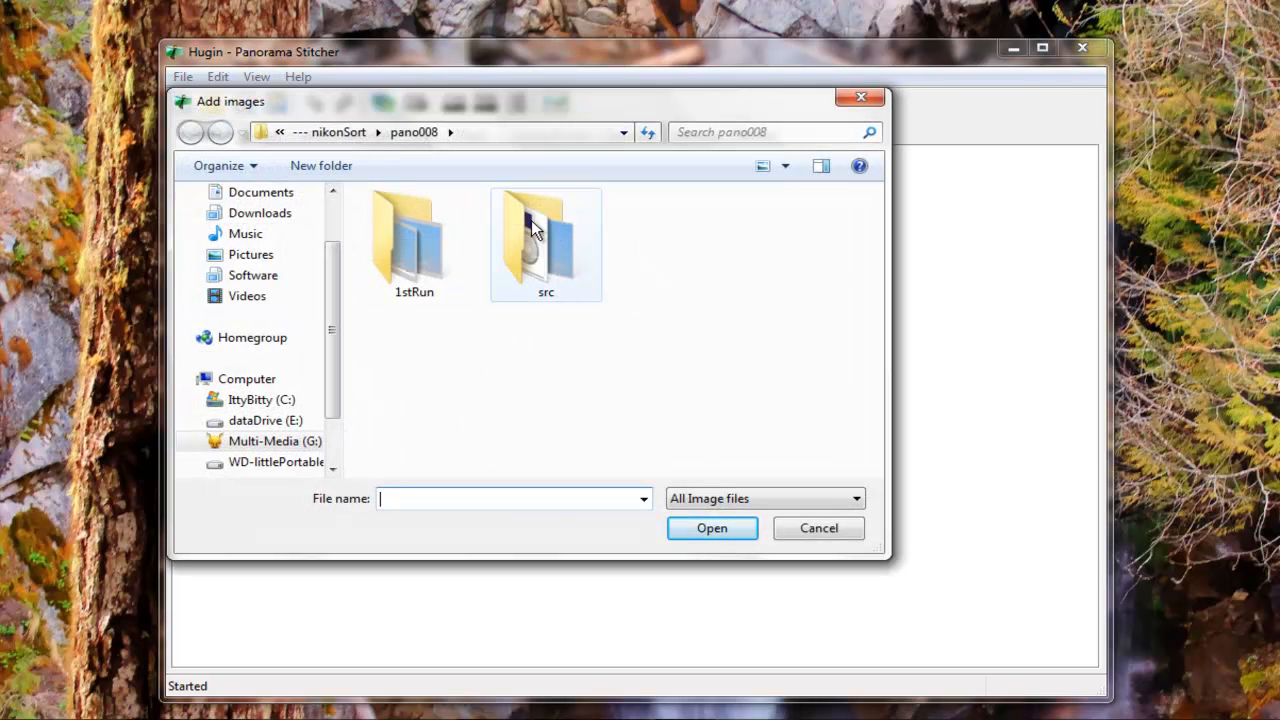
double_click(534, 248)
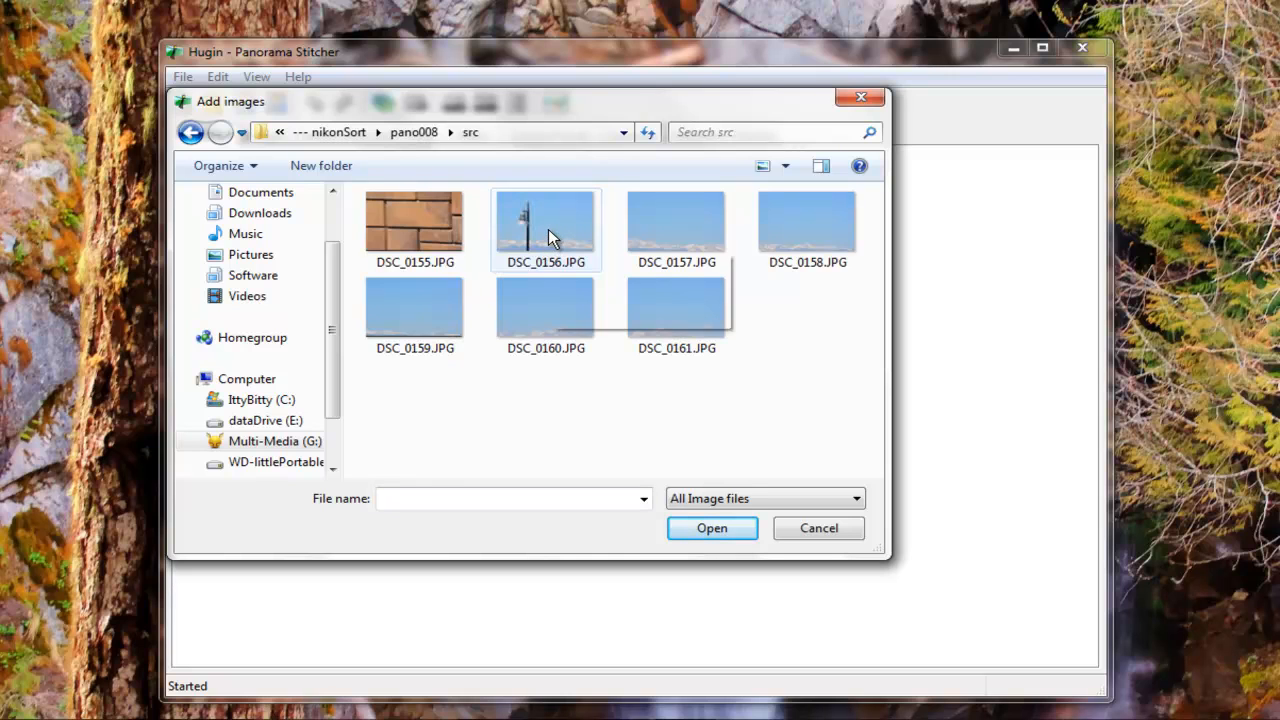
left_click(548, 231)
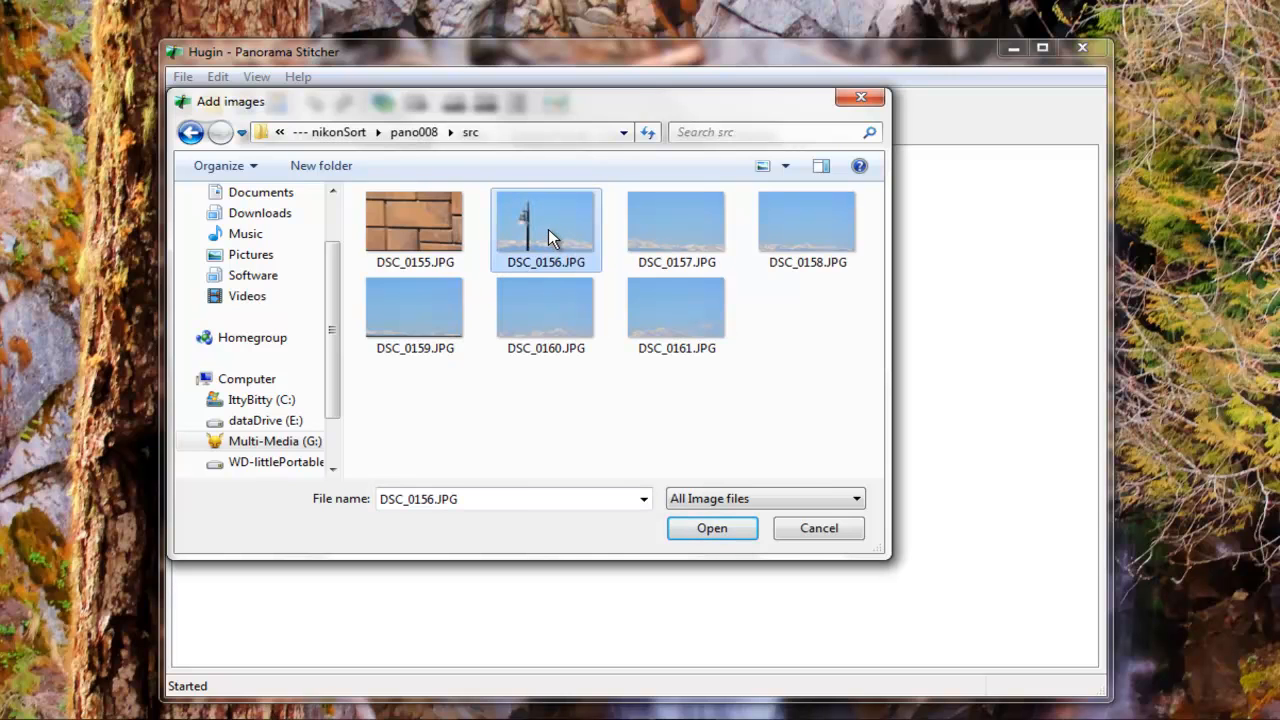
left_click(663, 228, "ctrl")
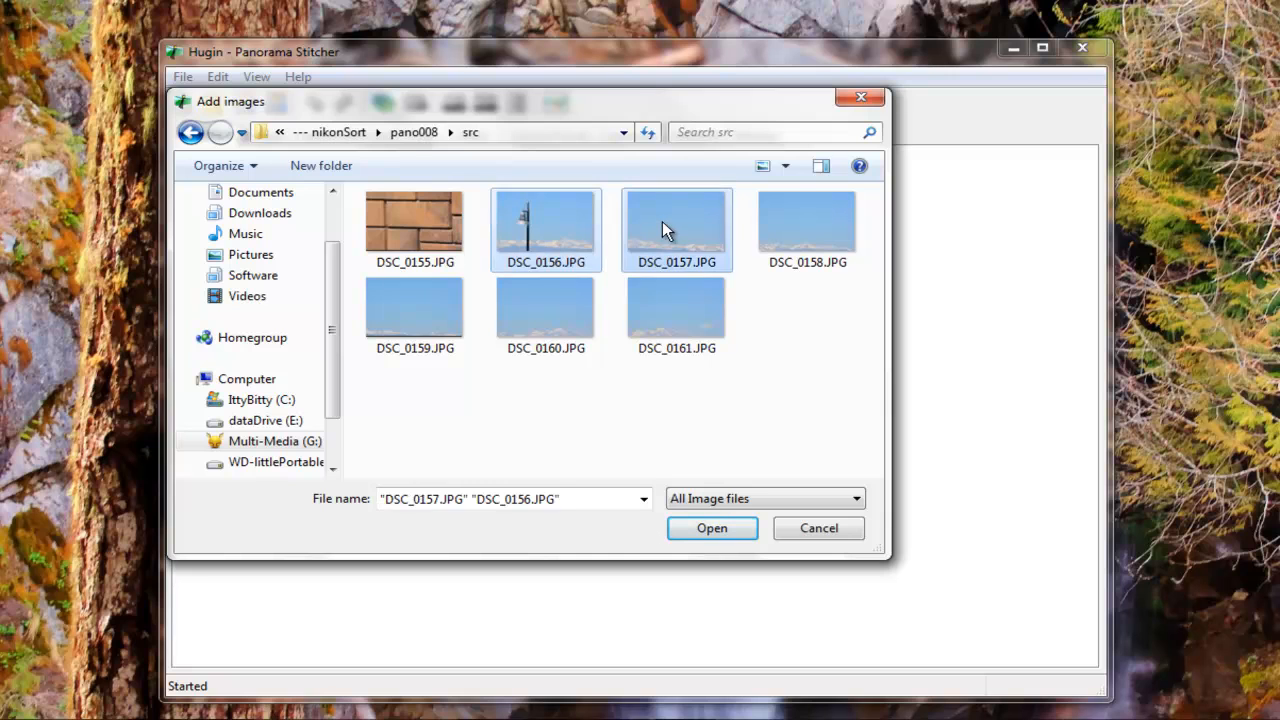
left_click(790, 232, "ctrl")
left_click(408, 305, "ctrl")
left_click(529, 314, "ctrl")
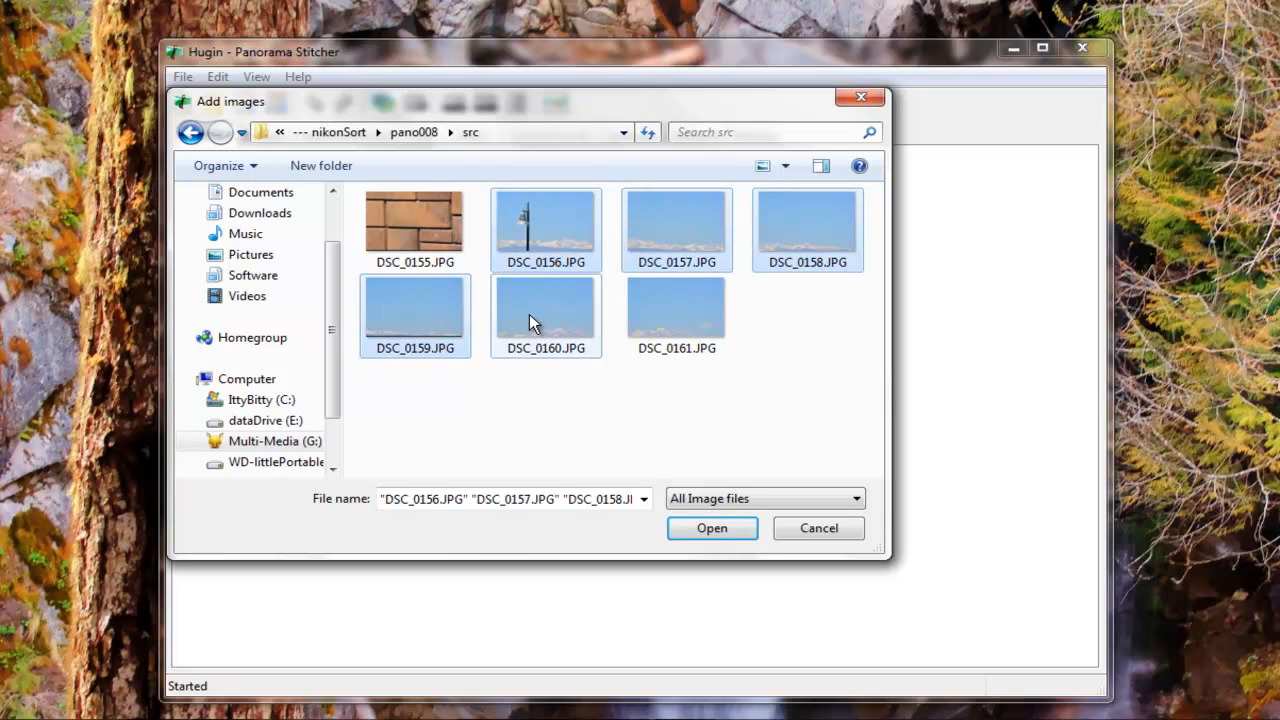
left_click(677, 315, "ctrl")
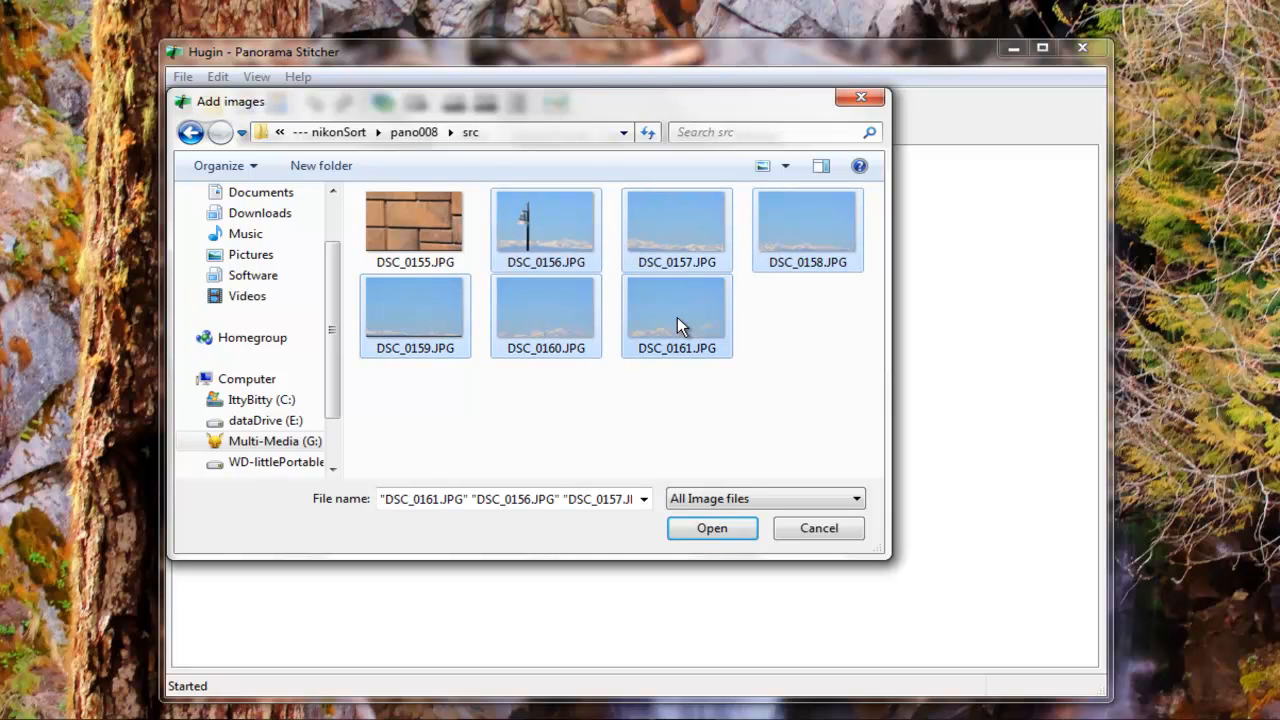
left_click(736, 532)
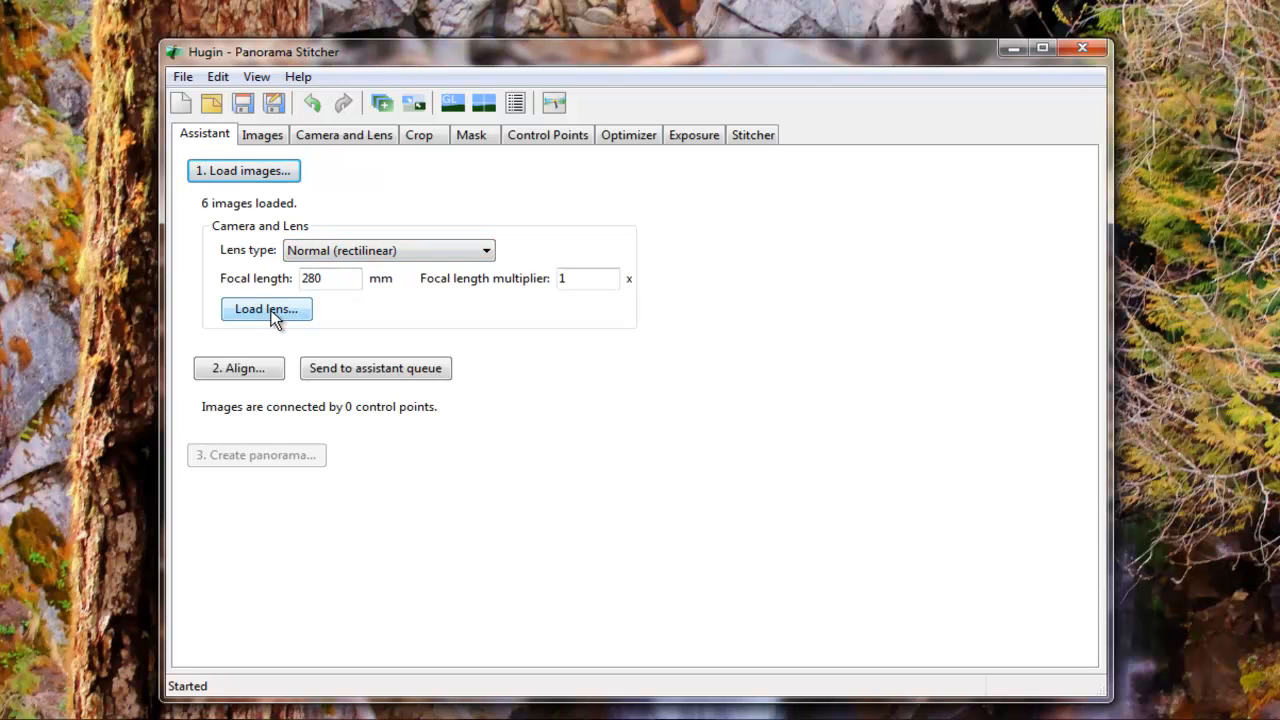
Step: Run the automatic alignment and add a control point pair between DSC_0156 and DSC_0157 on the ridge right of the big peak, about x 5372, y 3340 in DSC_0156
left_click(254, 370)
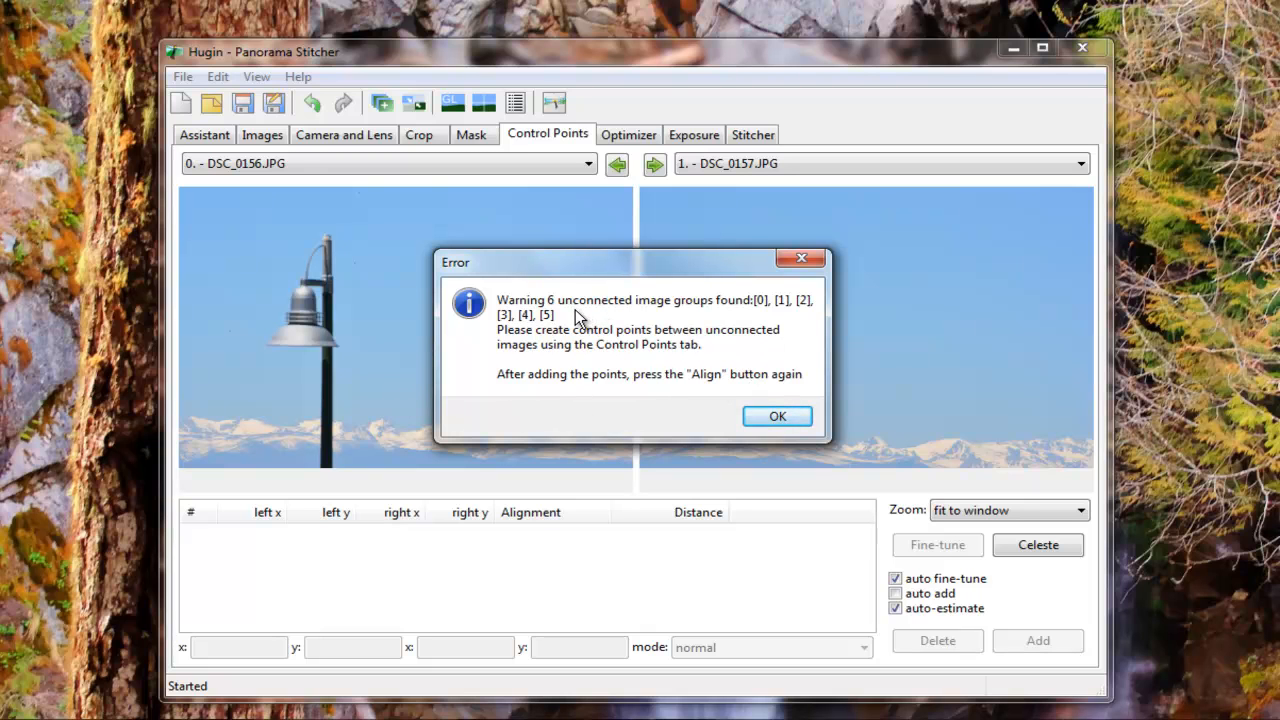
left_click(779, 418)
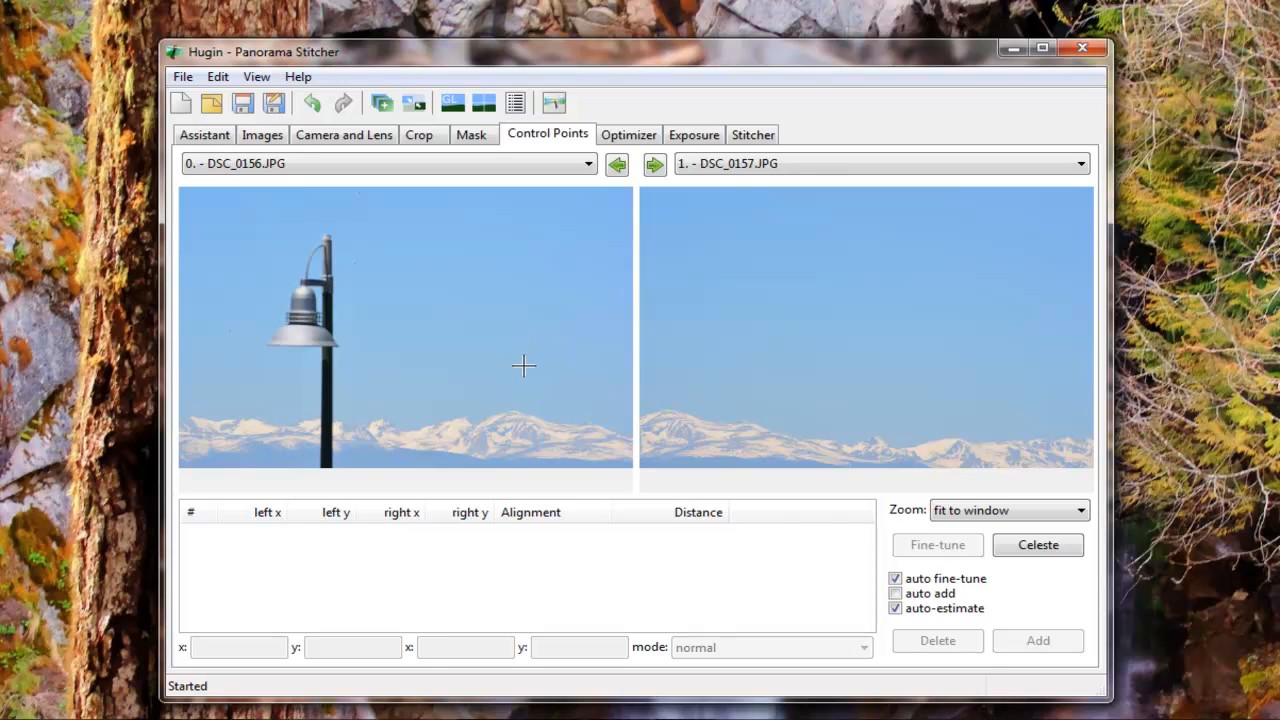
left_click(588, 423)
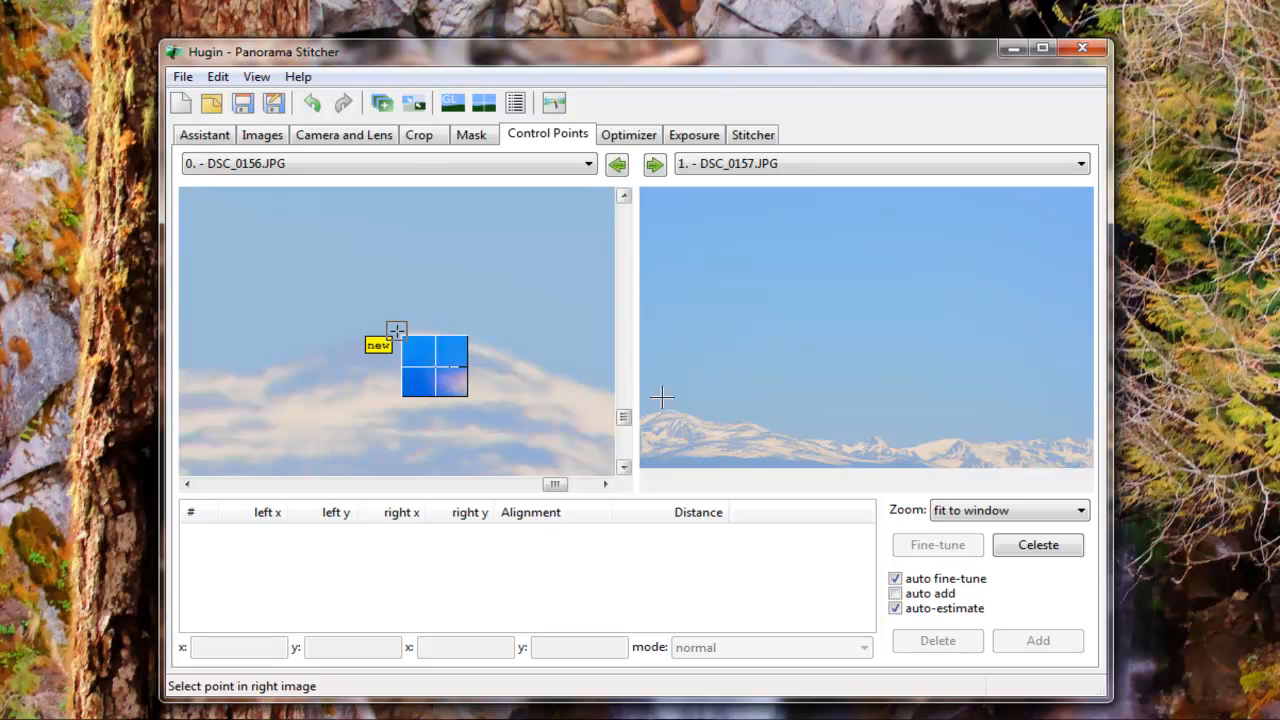
left_click(740, 420)
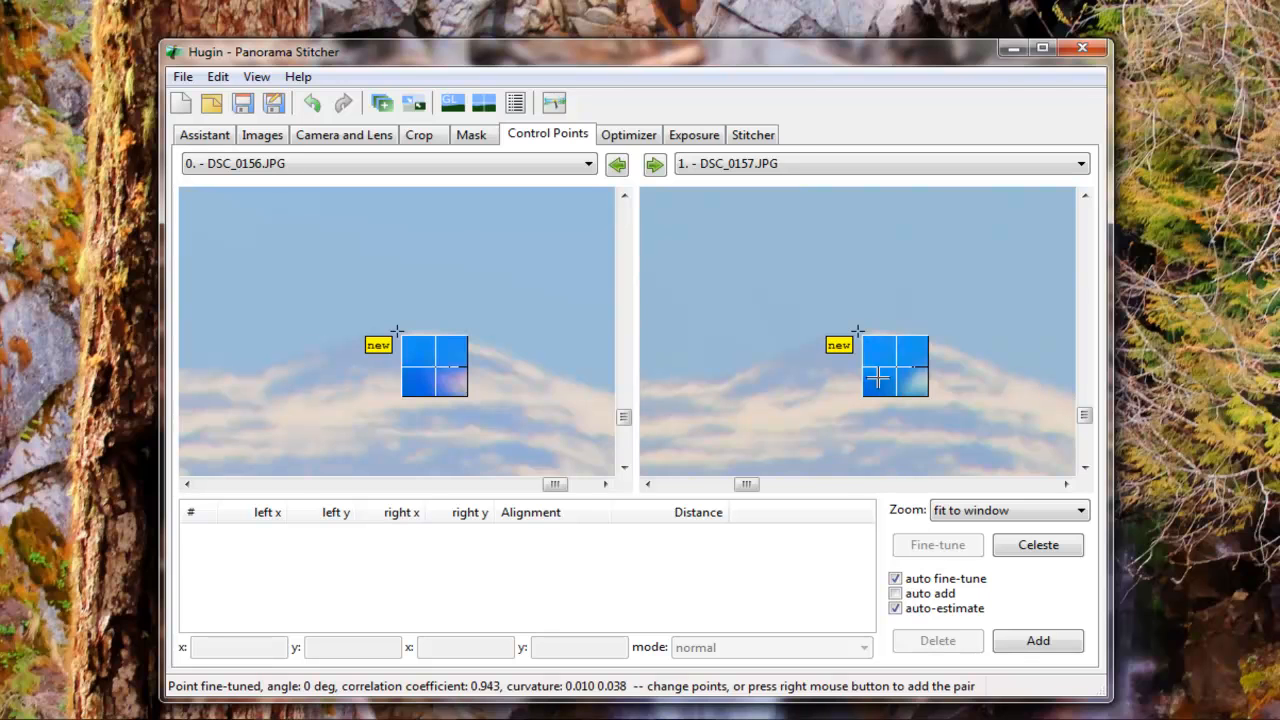
left_click(1038, 642)
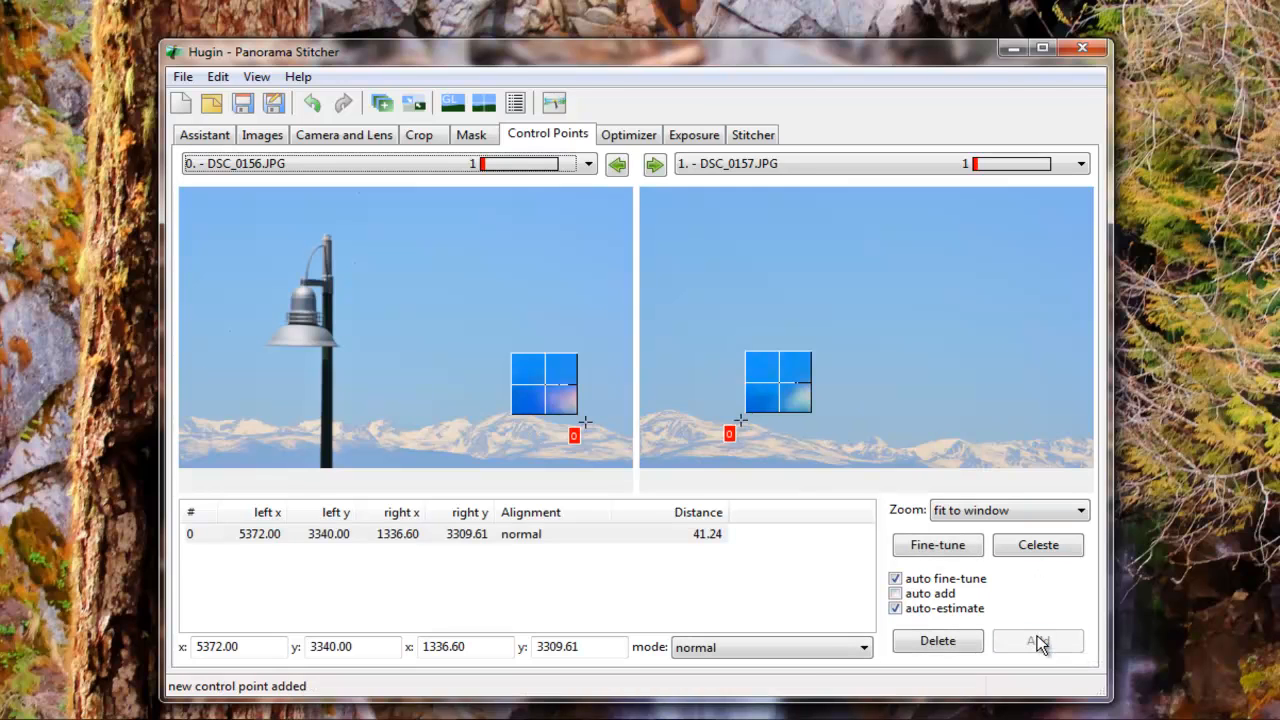
Step: Add a second control point pair on the big peak's left shoulder, about x 4297, y 3202 in DSC_0156 and x 263, y 3186 in DSC_0157
left_click(666, 410)
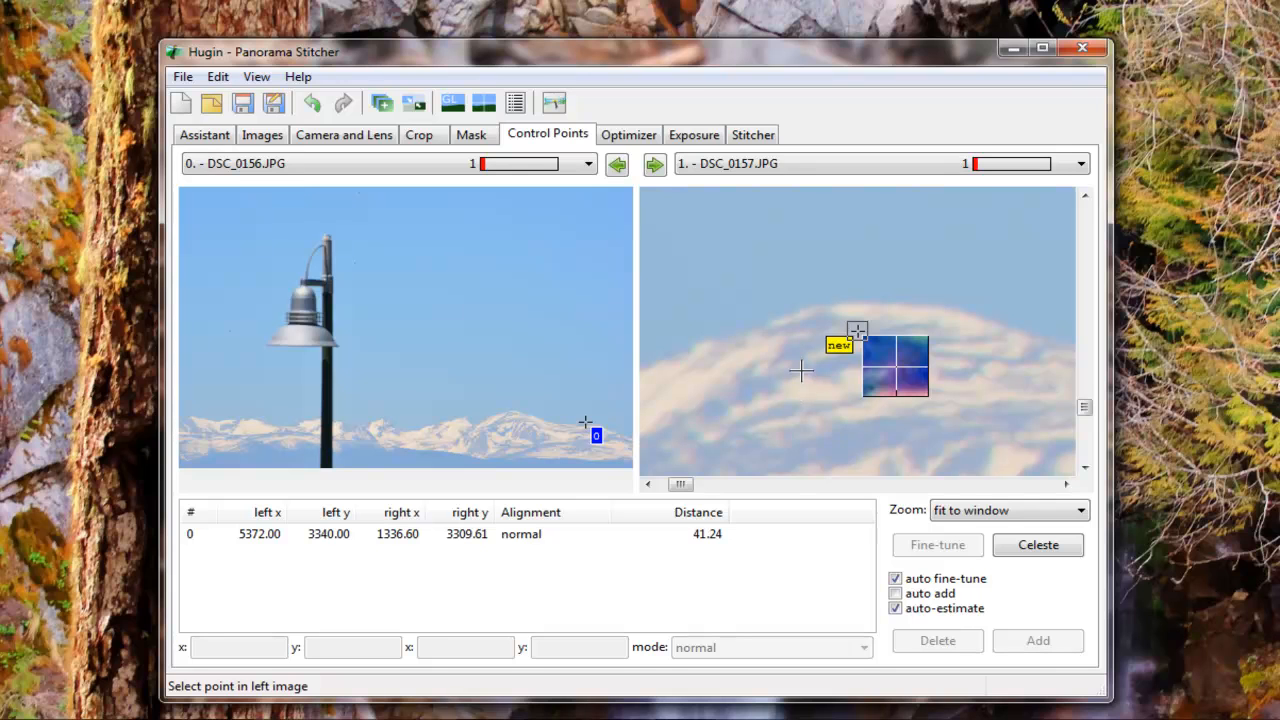
left_click(763, 326)
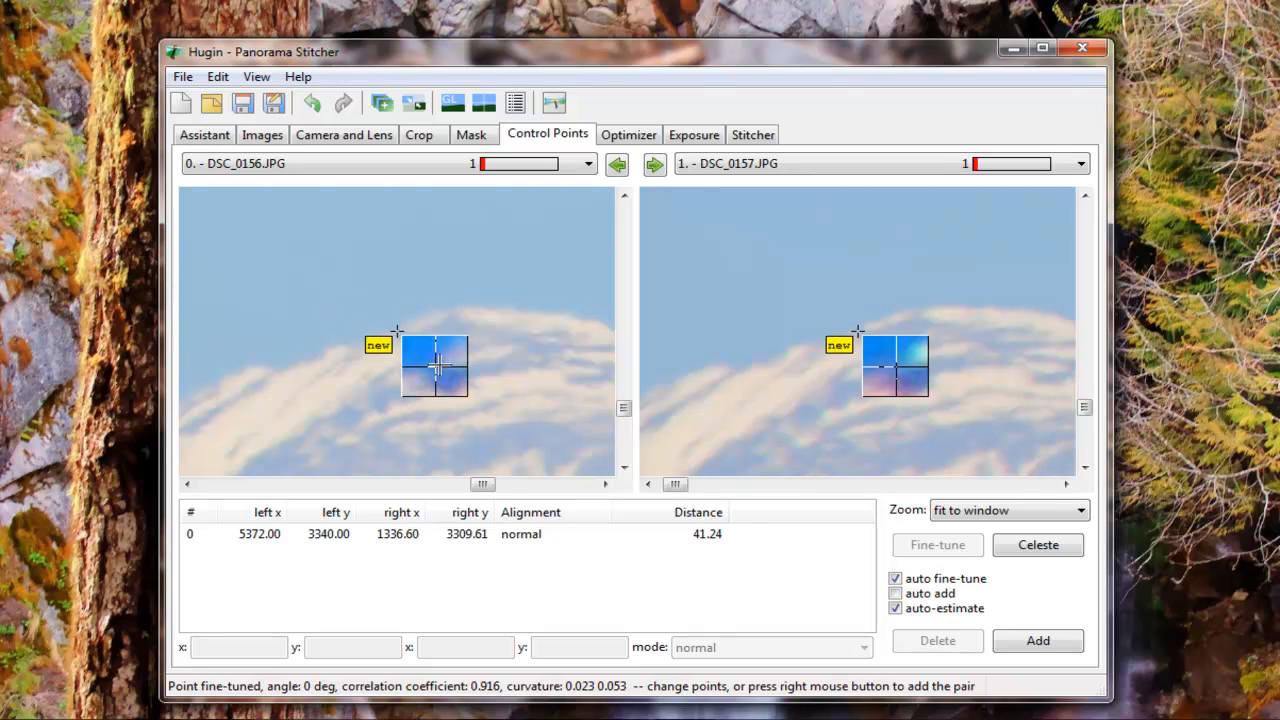
left_click(486, 363)
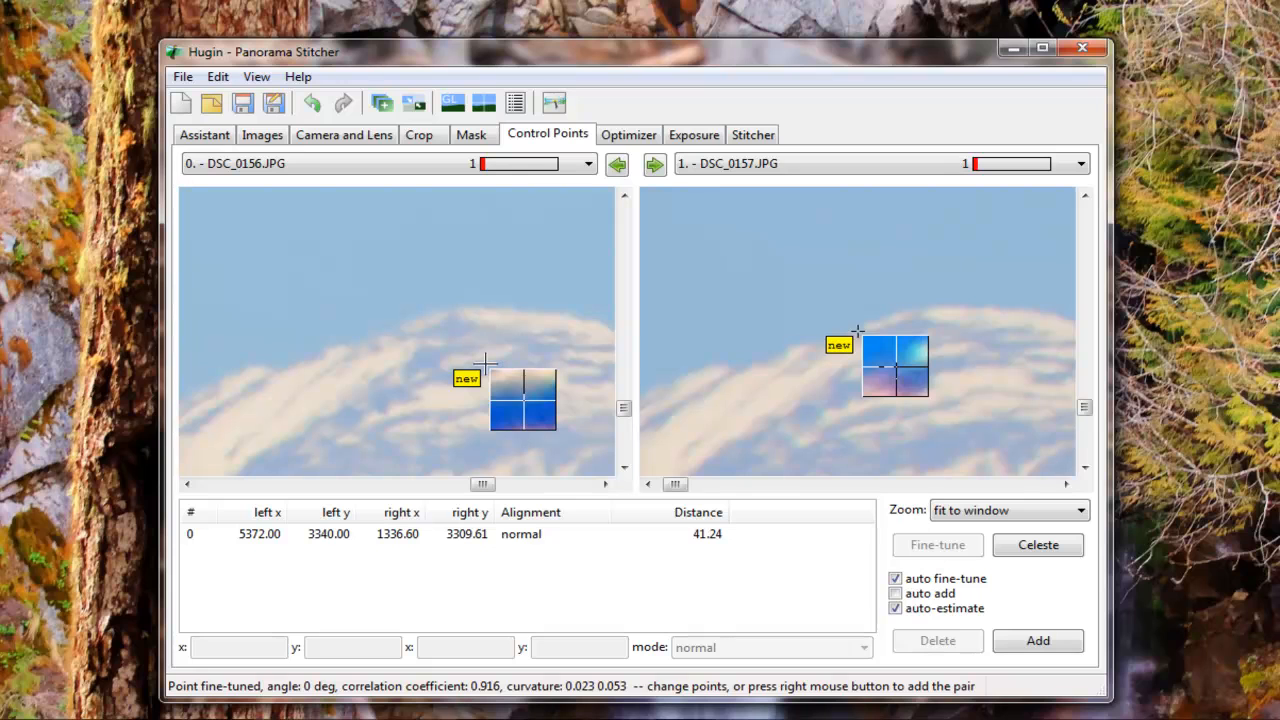
left_click(399, 330)
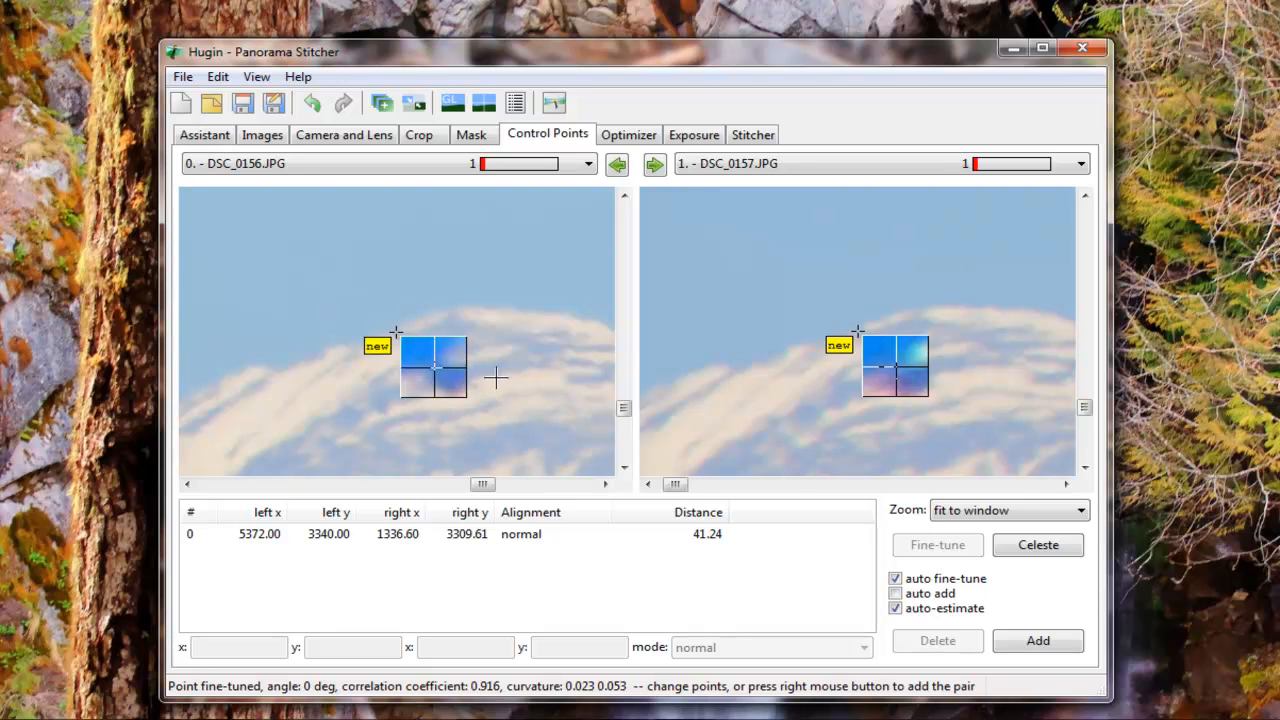
left_click(1037, 641)
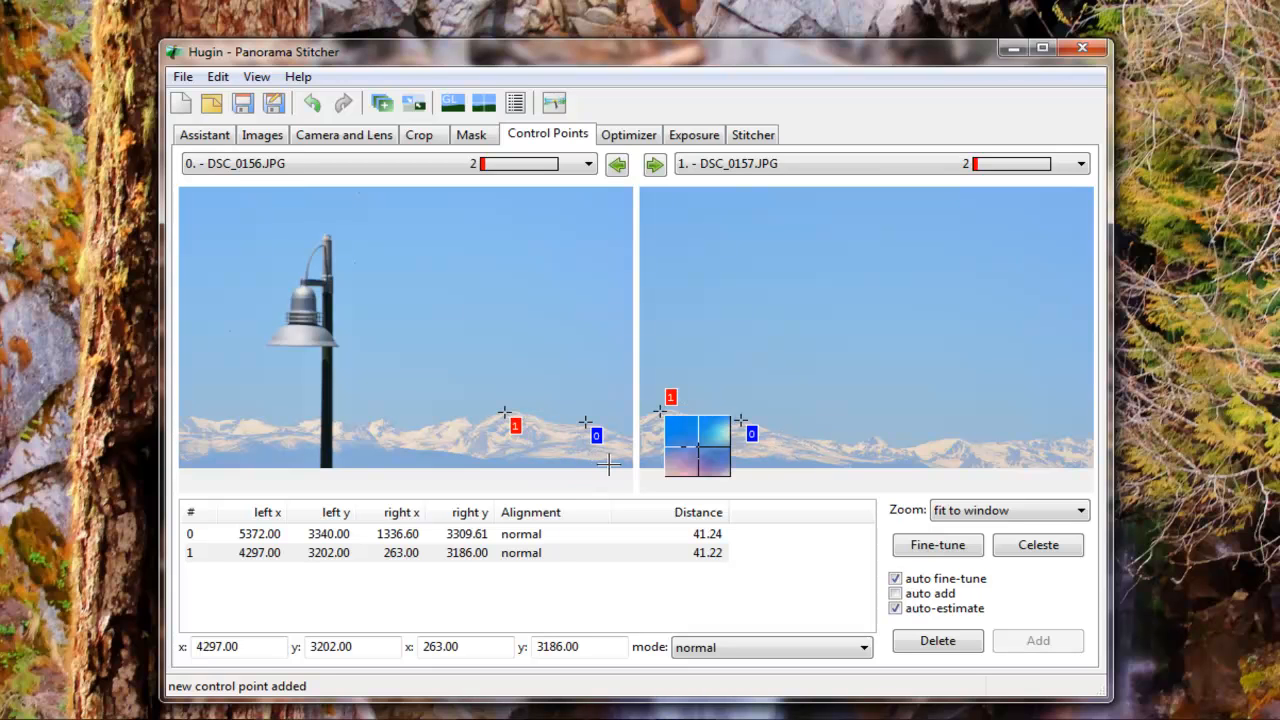
Step: Add a third control point pair on the slope below the peak, about x 4647, y 3515 in DSC_0156 and x 615, y 3503 in DSC_0157
left_click(537, 443)
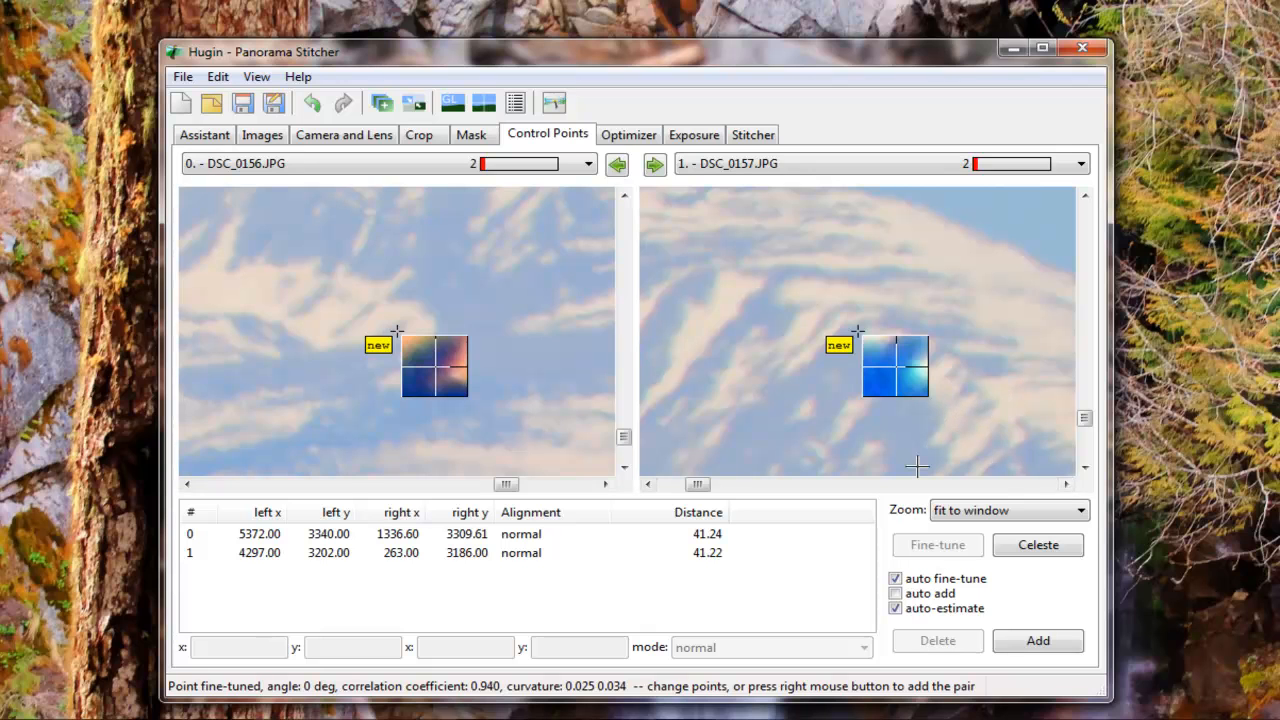
mouse_move(624, 437)
left_mouse_down()
mouse_move(632, 380)
mouse_move(638, 438)
left_mouse_up()
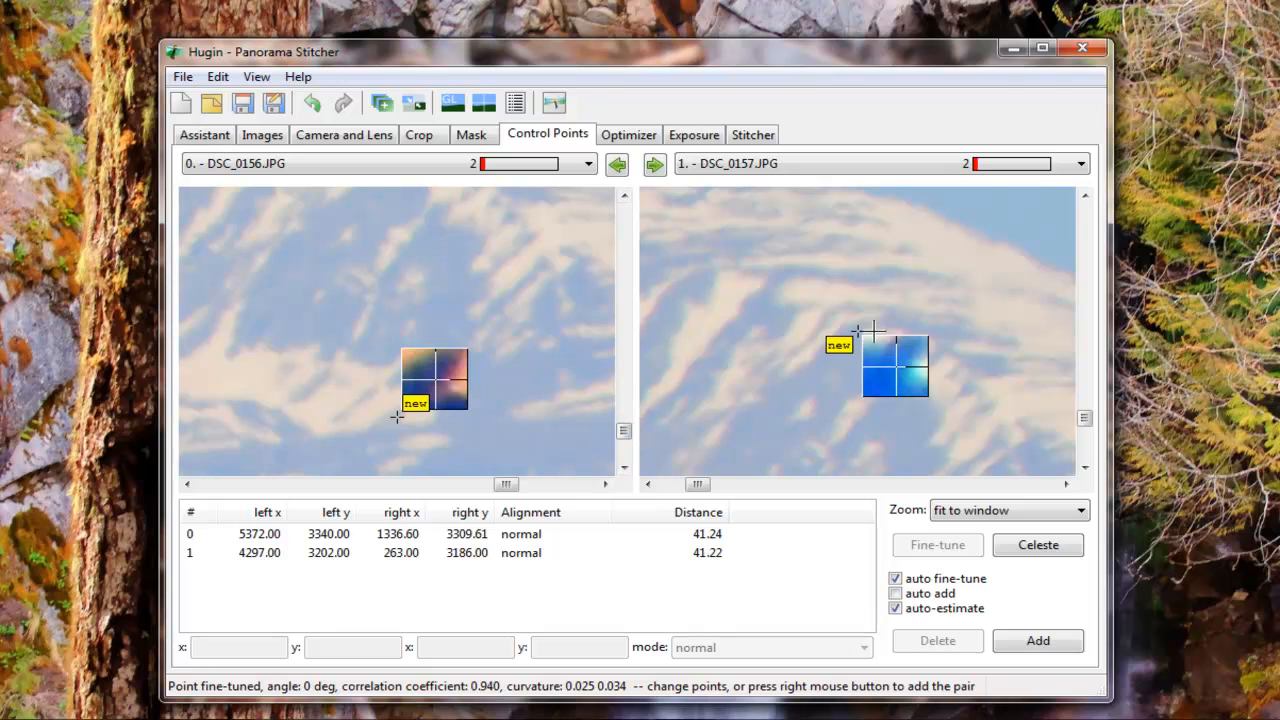
left_click_drag(1087, 418, 1090, 428)
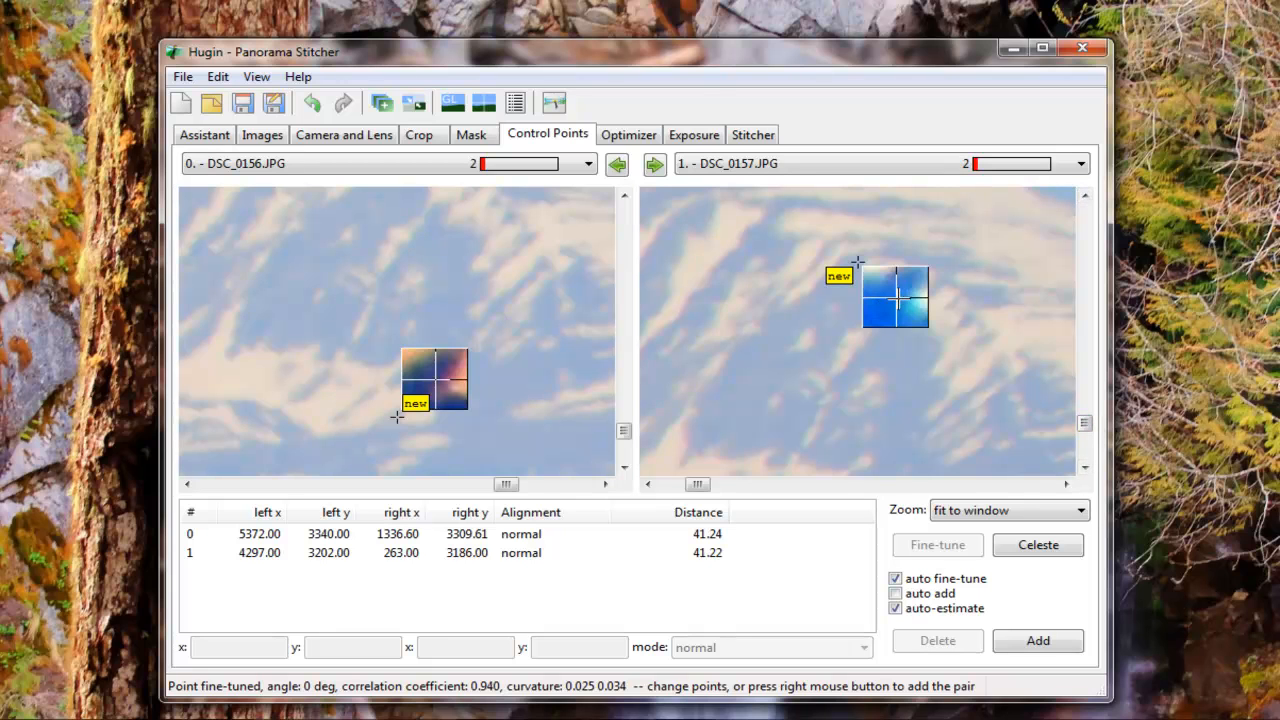
left_click(926, 322)
left_click_drag(926, 322, 863, 397)
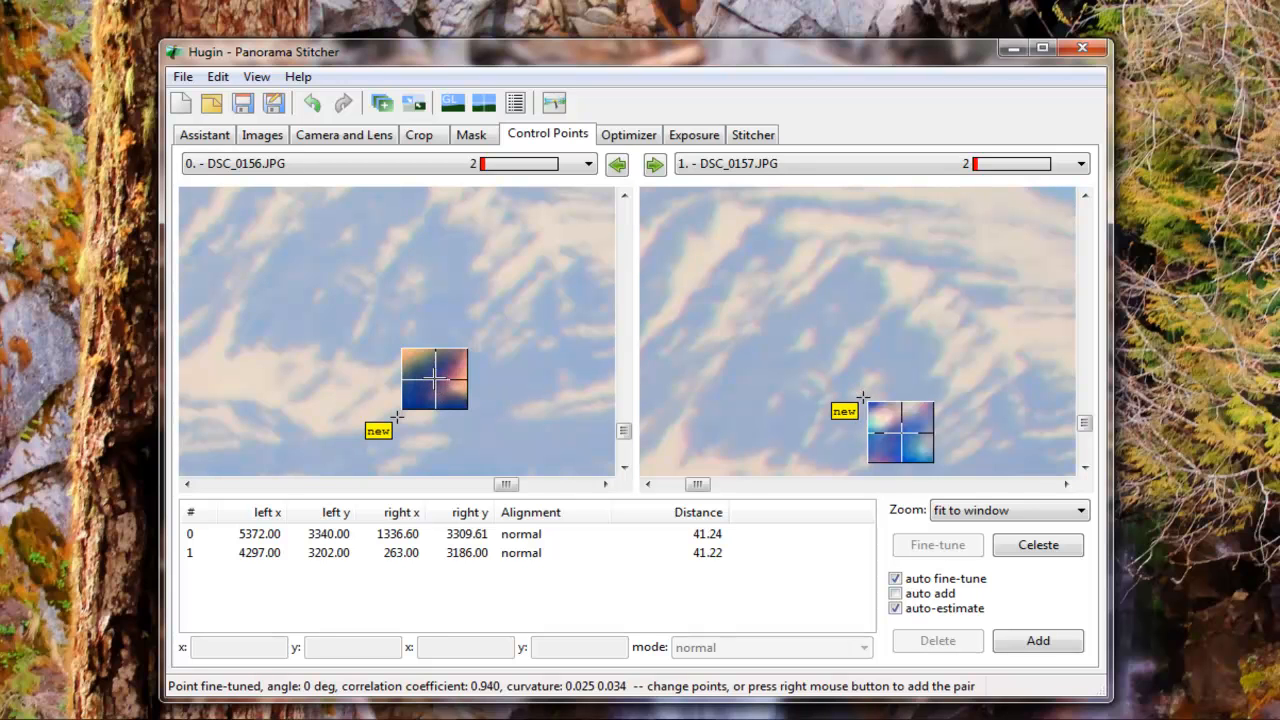
left_click(491, 396)
left_click_drag(491, 396, 406, 285)
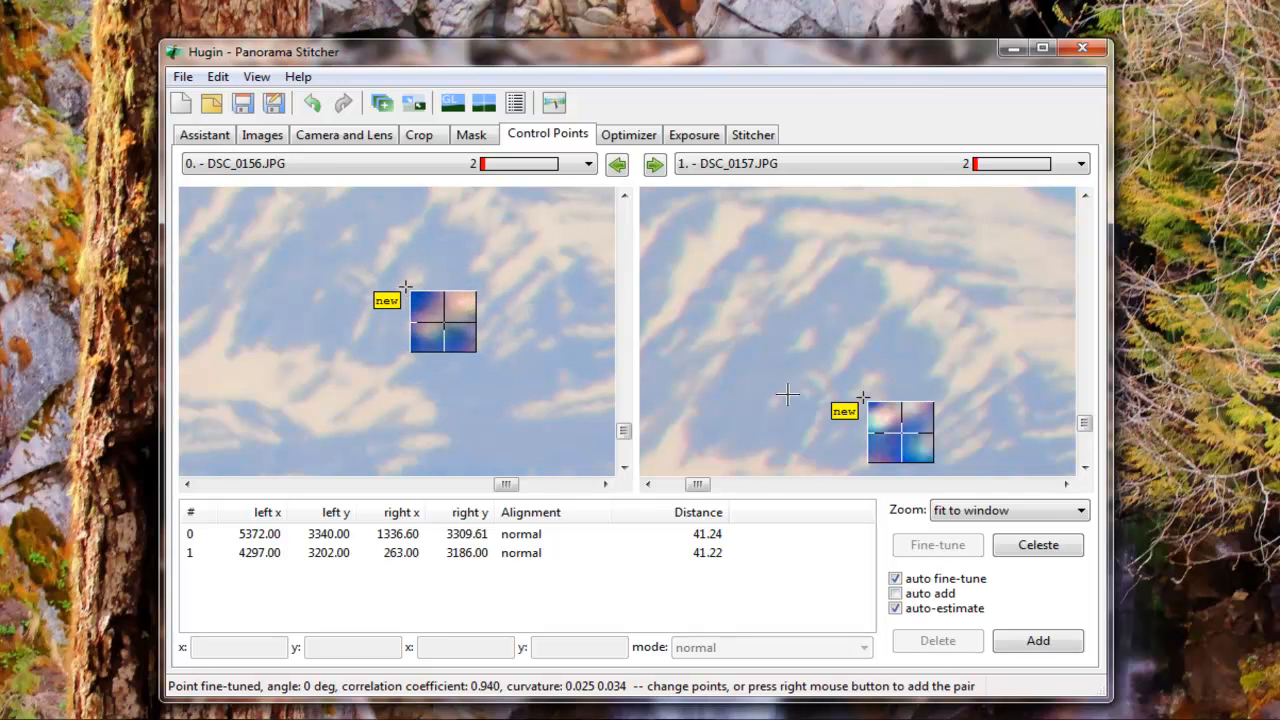
left_click(1040, 648)
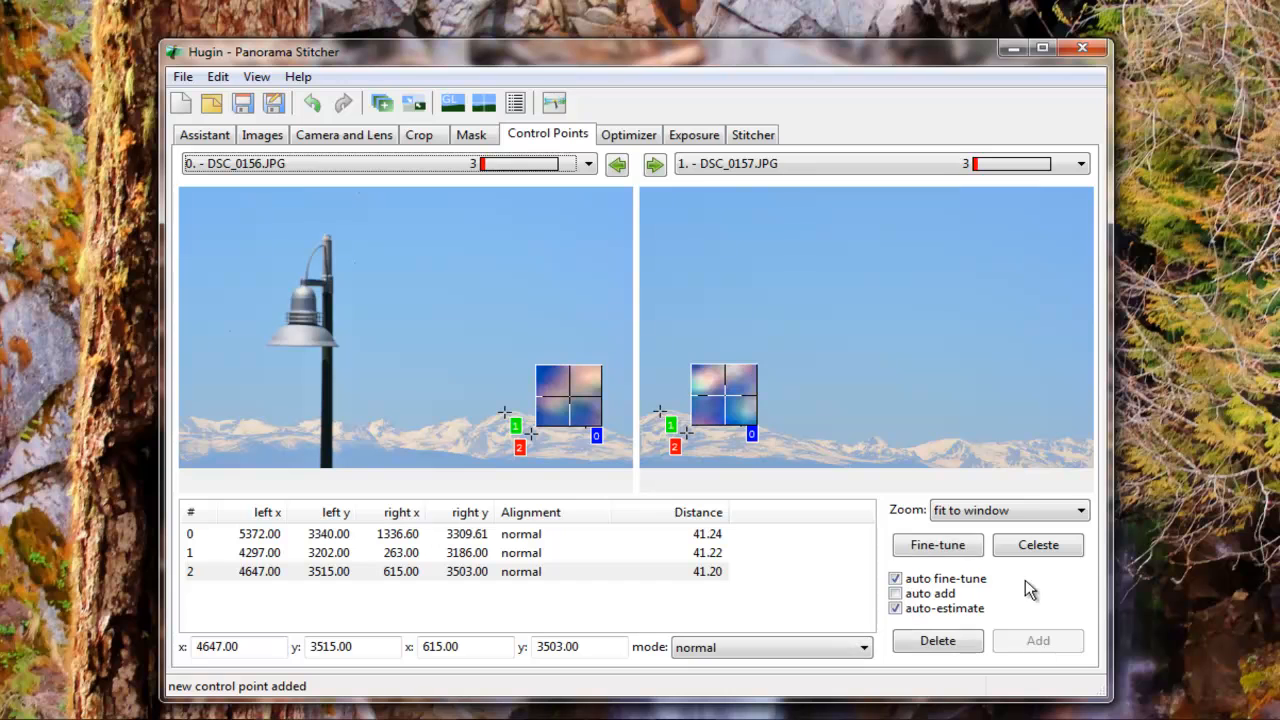
Step: Advance to DSC_0157 and DSC_0158 and add a control point pair on the shared rocky crest, about x 5531, y 3603 and x 402, y 3573
left_click(654, 164)
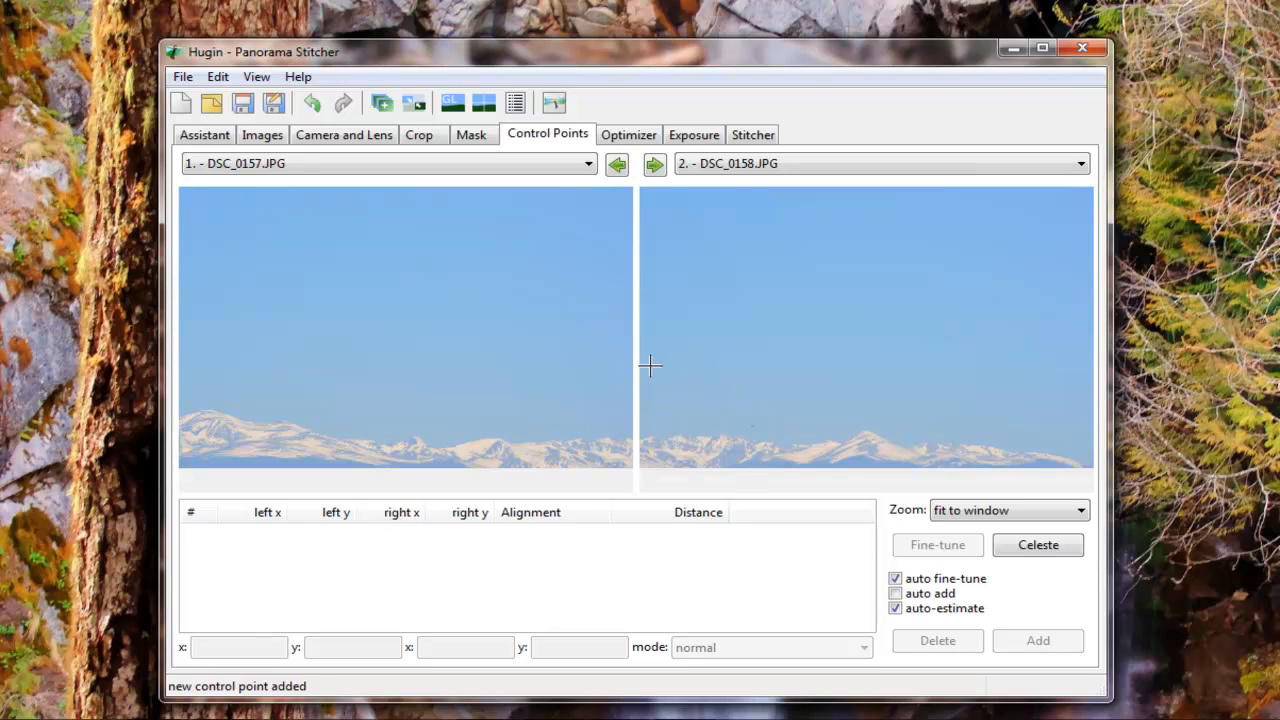
left_click(678, 433)
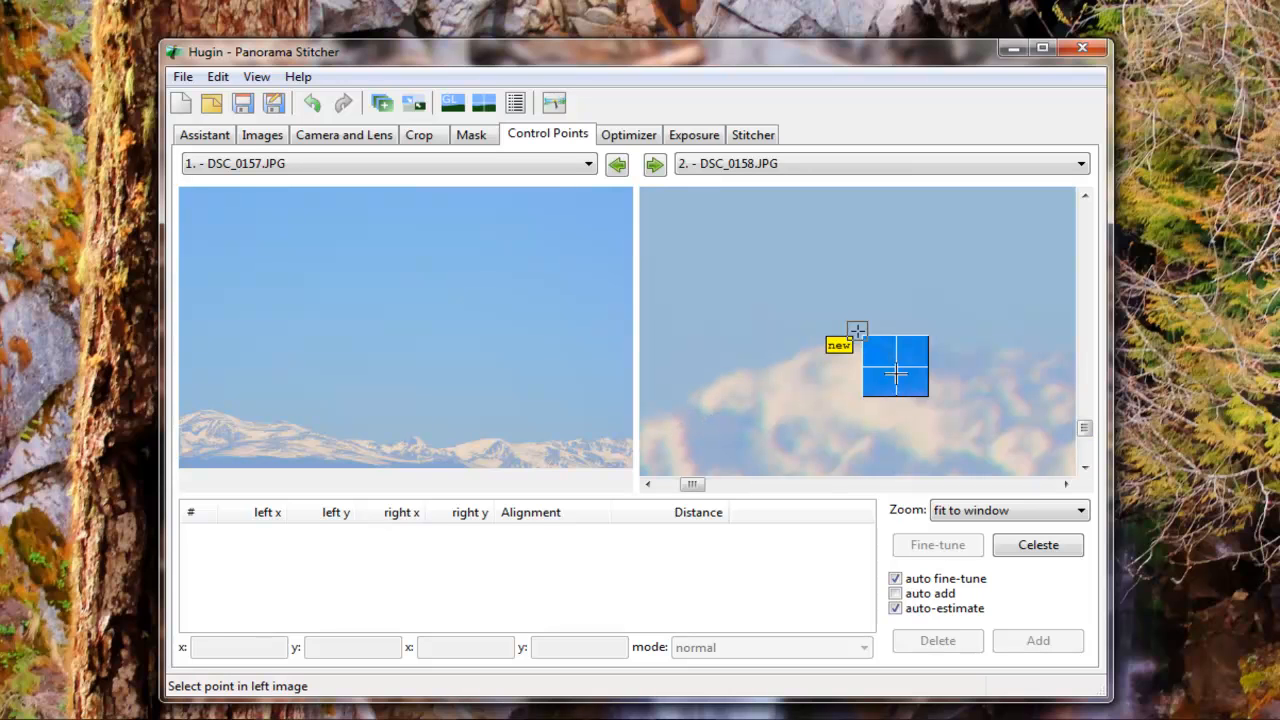
left_click_drag(900, 368, 860, 473)
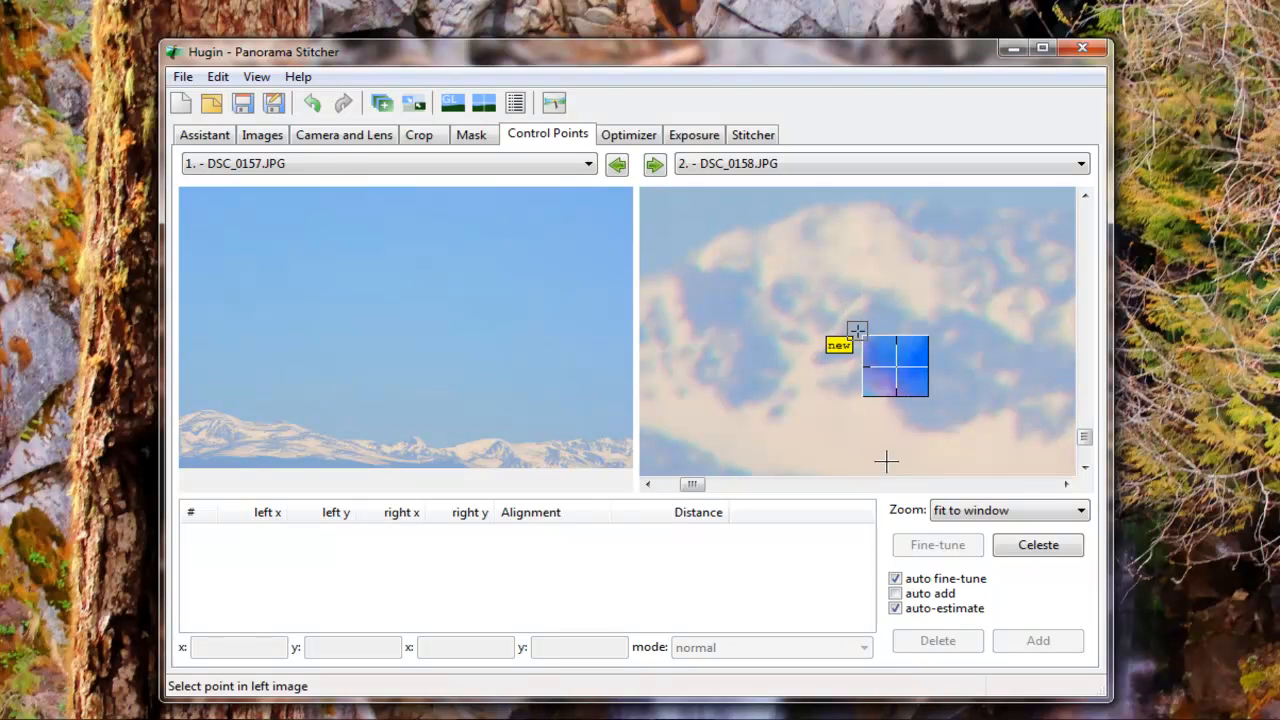
left_click_drag(1089, 440, 1089, 433)
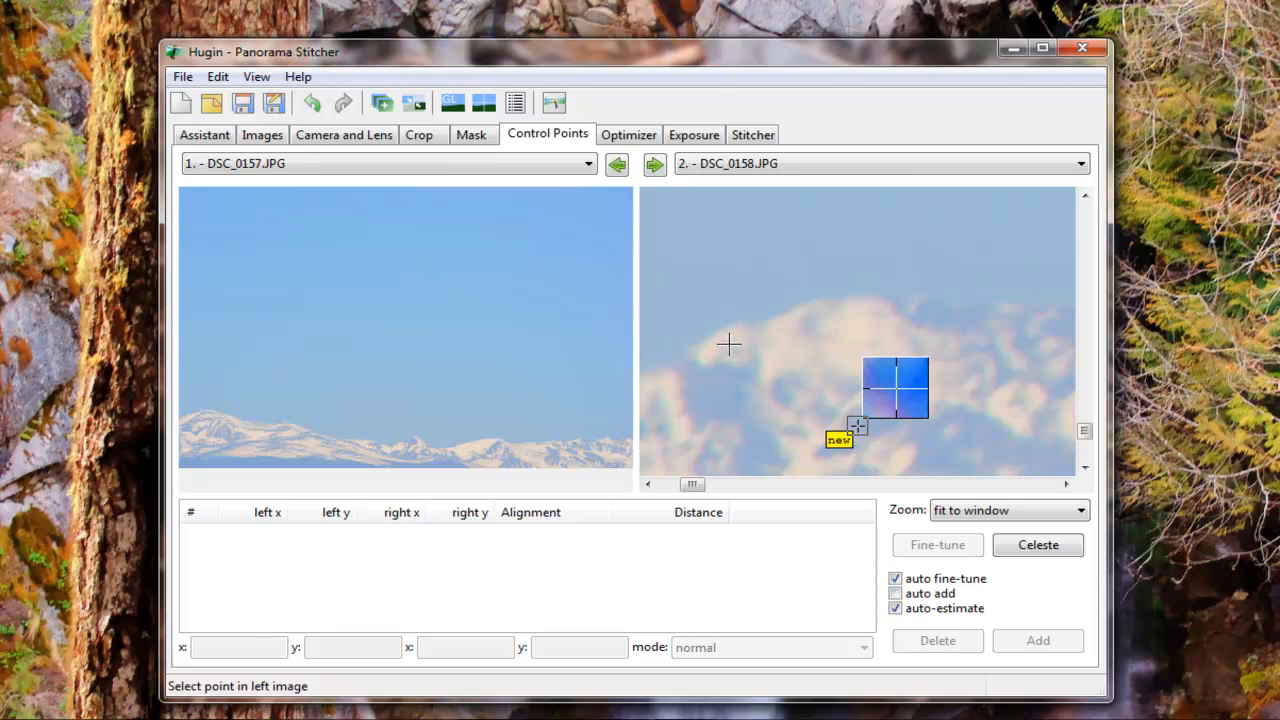
scroll(728, 345, "down", 2)
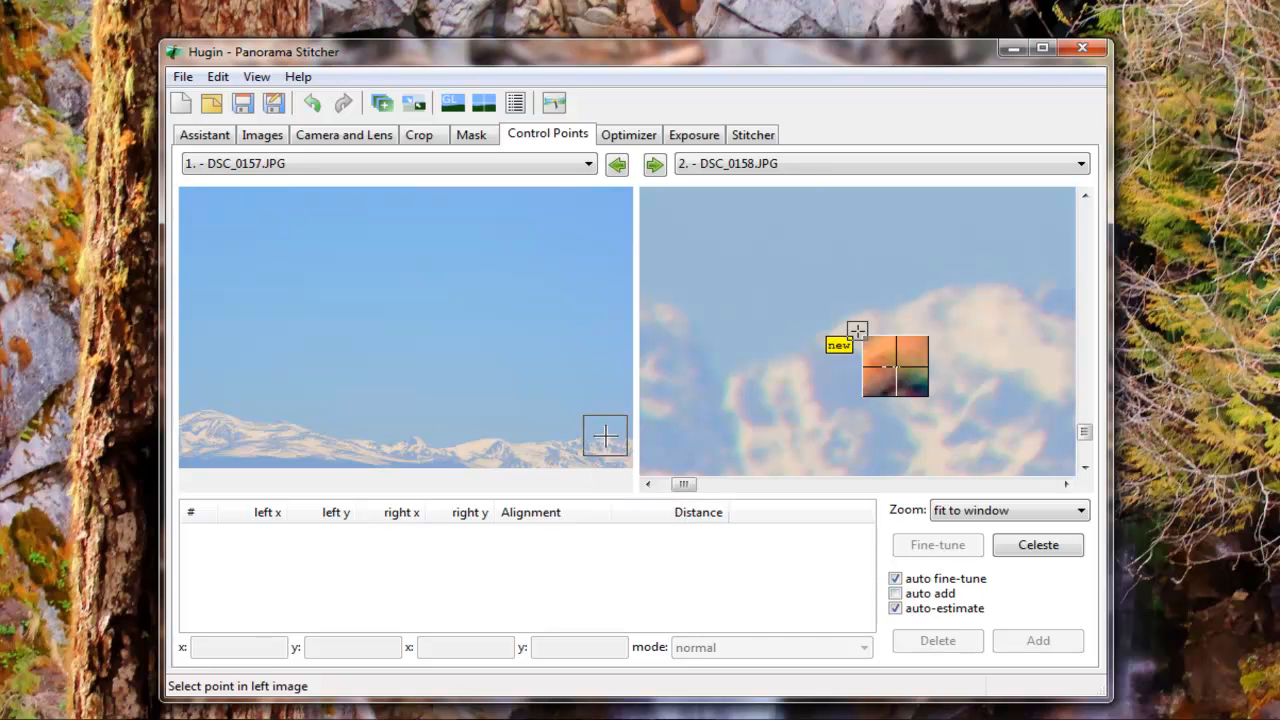
left_click(605, 437)
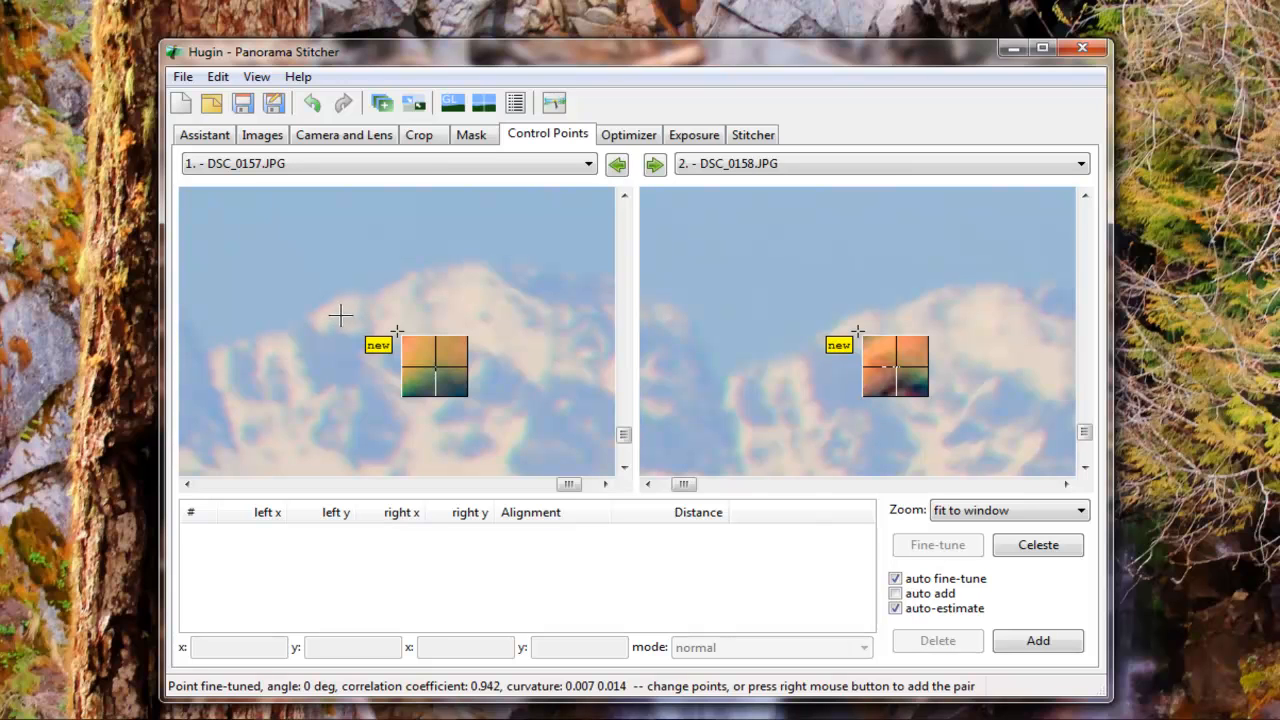
left_click(339, 316)
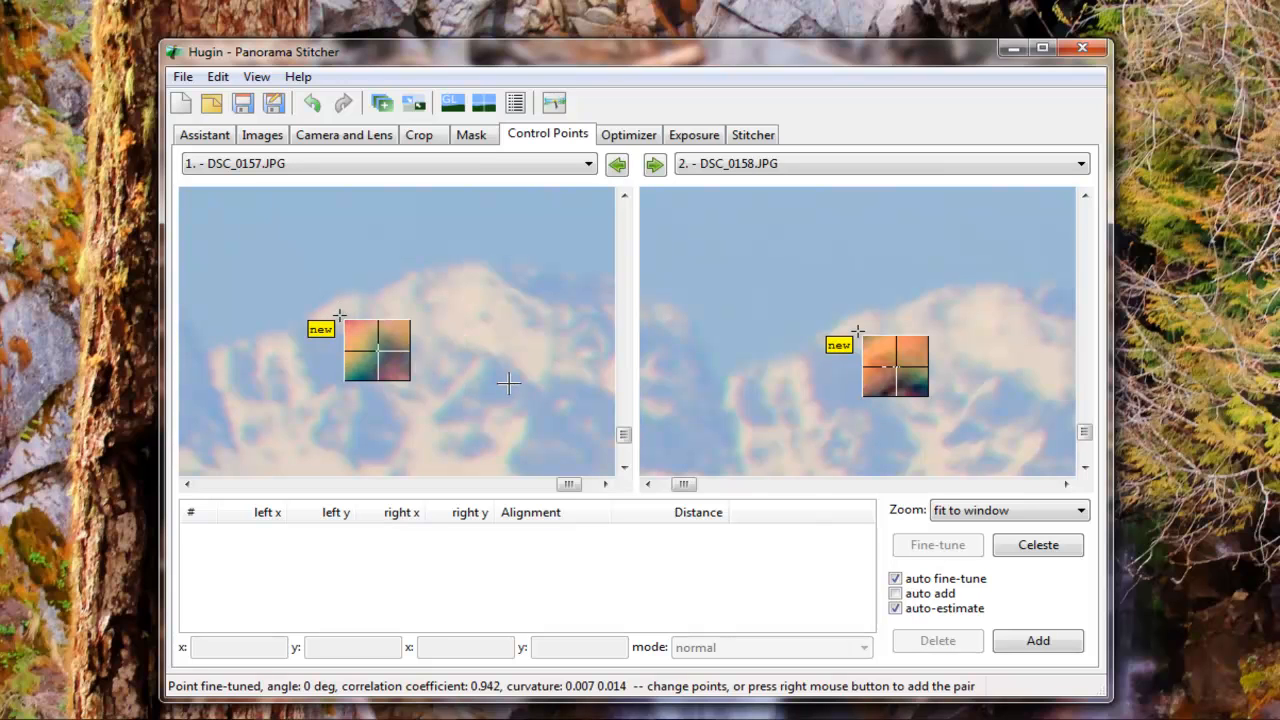
left_click(1052, 650)
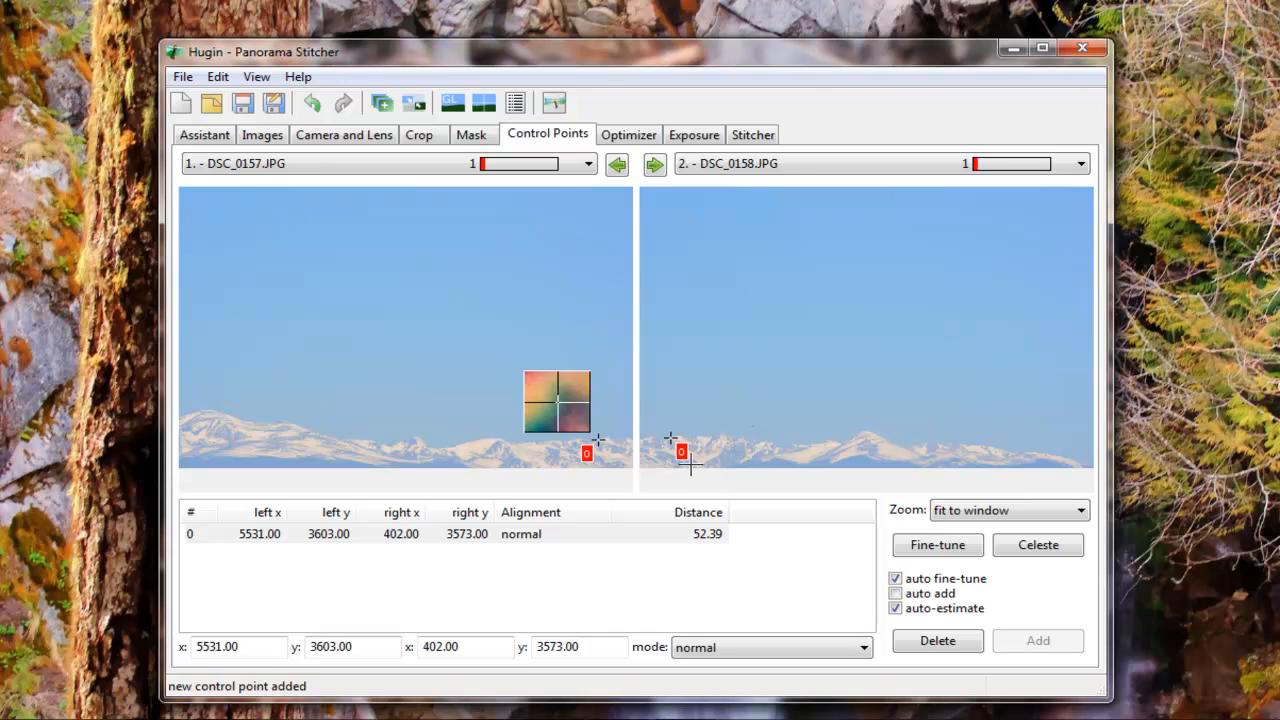
Step: Add a second control point pair on the lower slope, about x 5896, y 3929 in DSC_0157 and x 743, y 3895 in DSC_0158
left_click(619, 460)
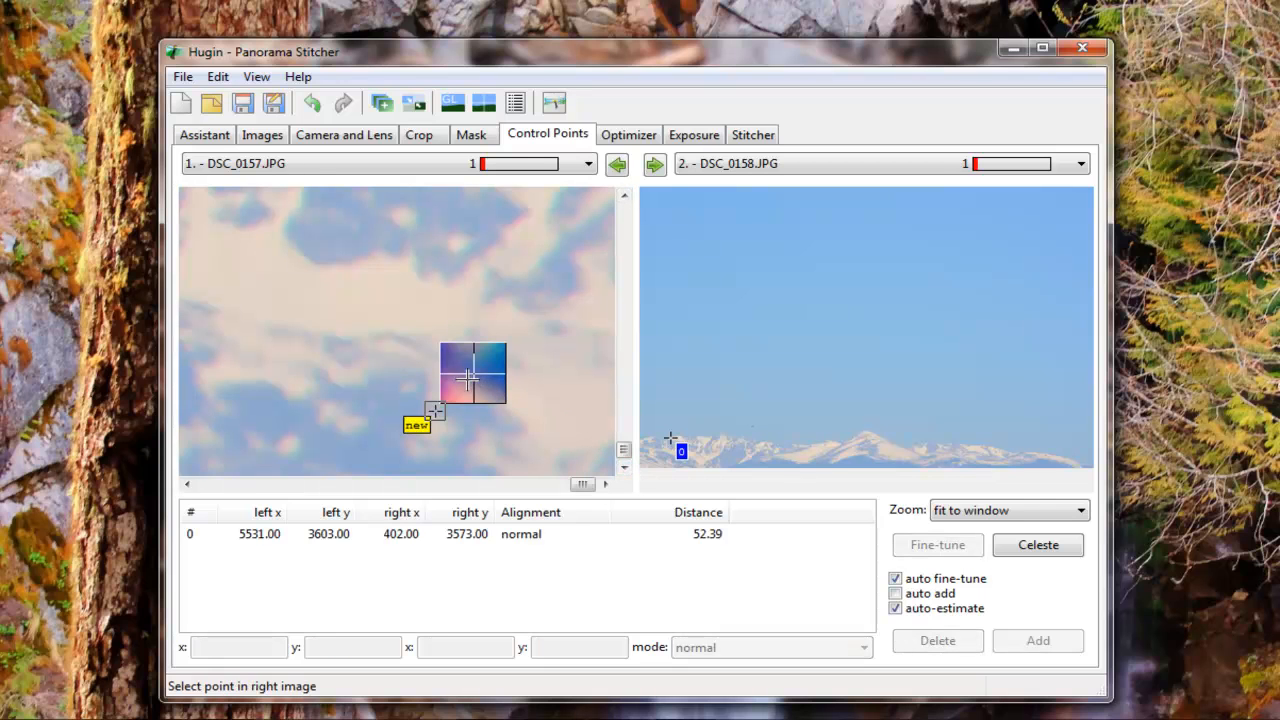
left_click_drag(435, 410, 508, 290)
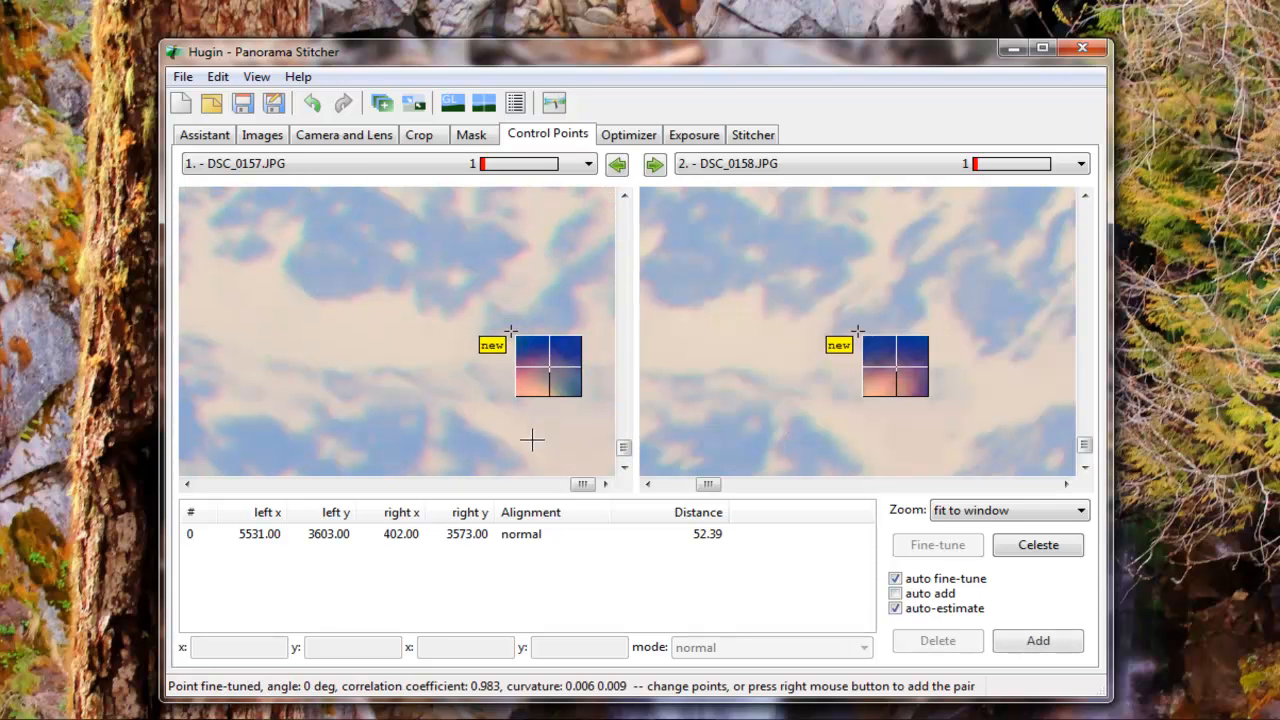
left_click_drag(626, 449, 628, 455)
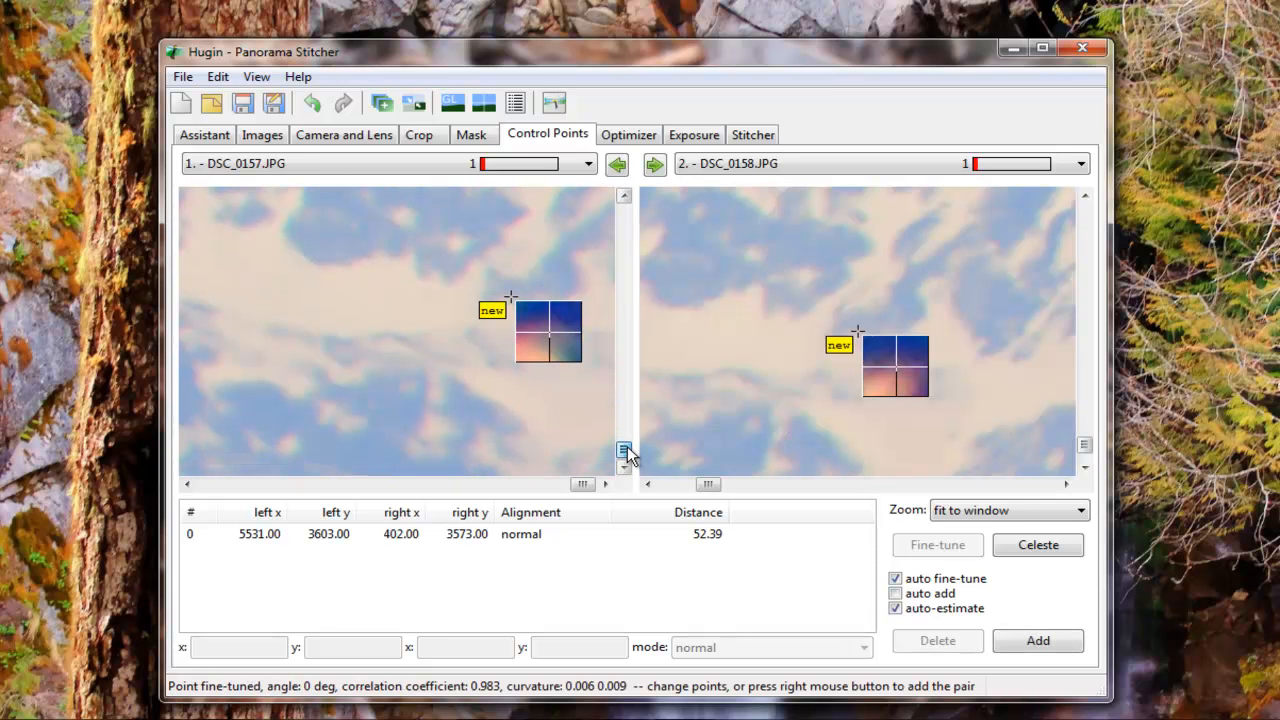
left_click(504, 406)
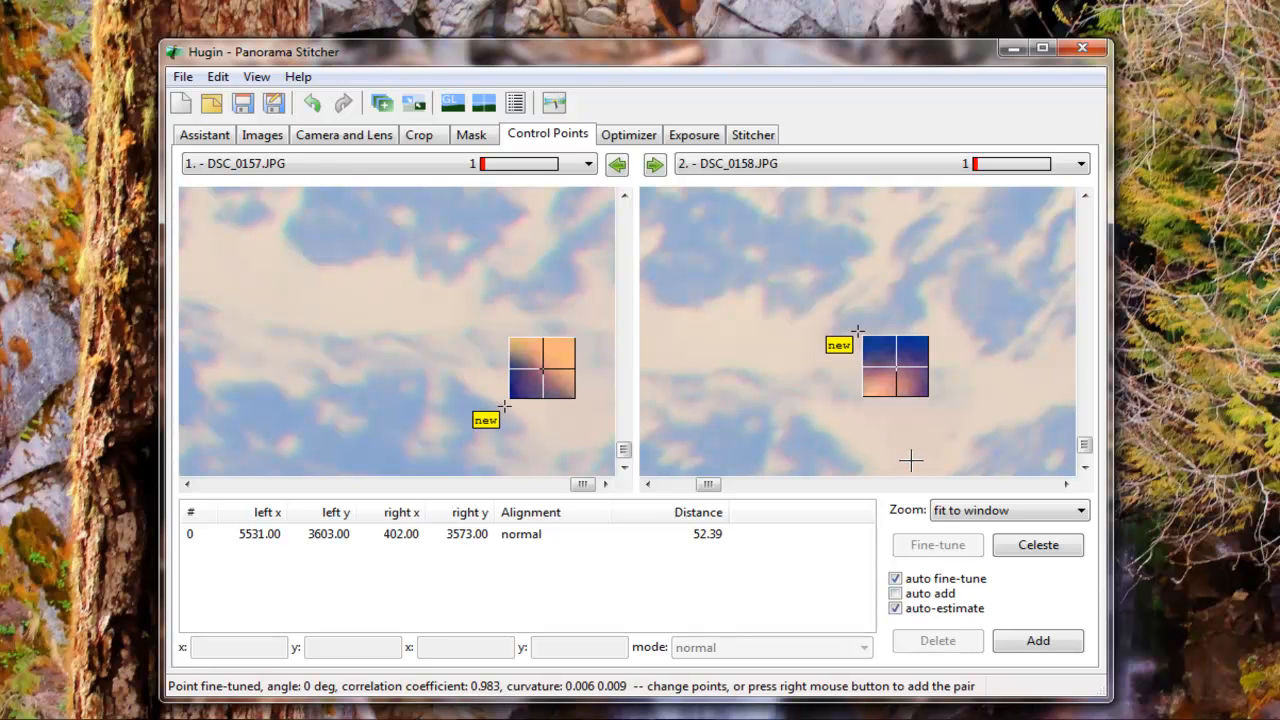
left_click(841, 441)
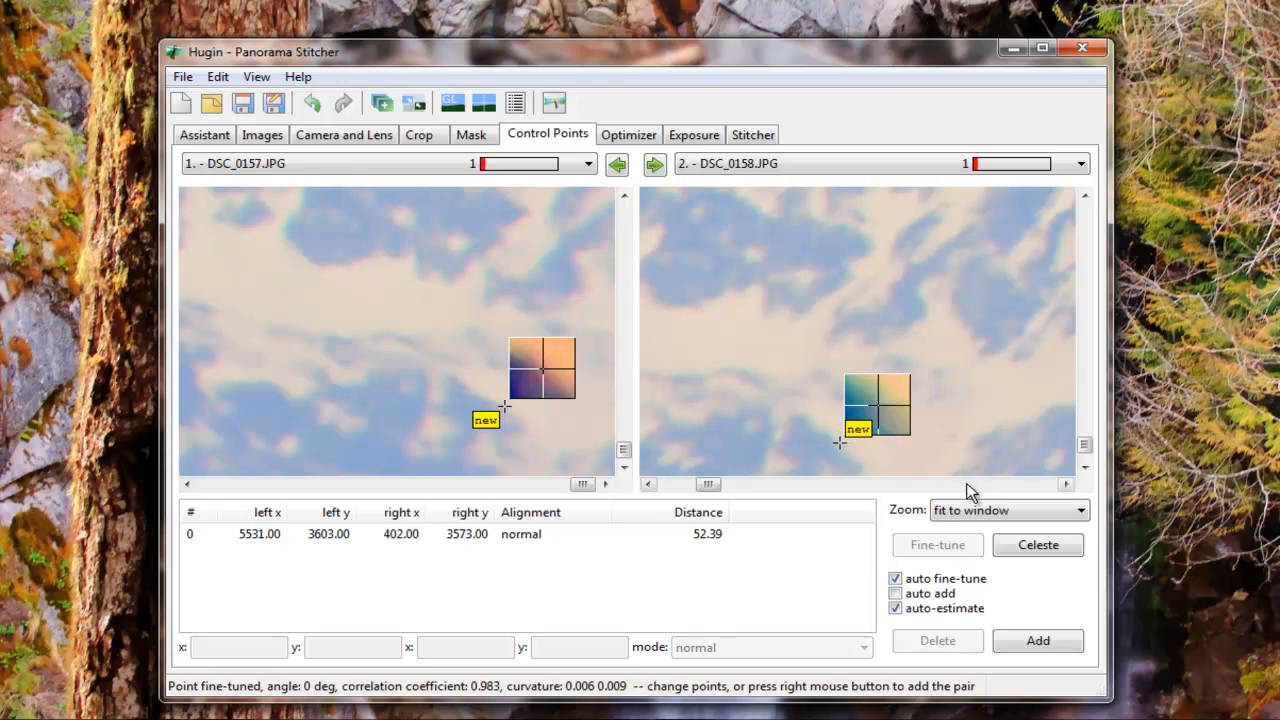
left_click(1037, 650)
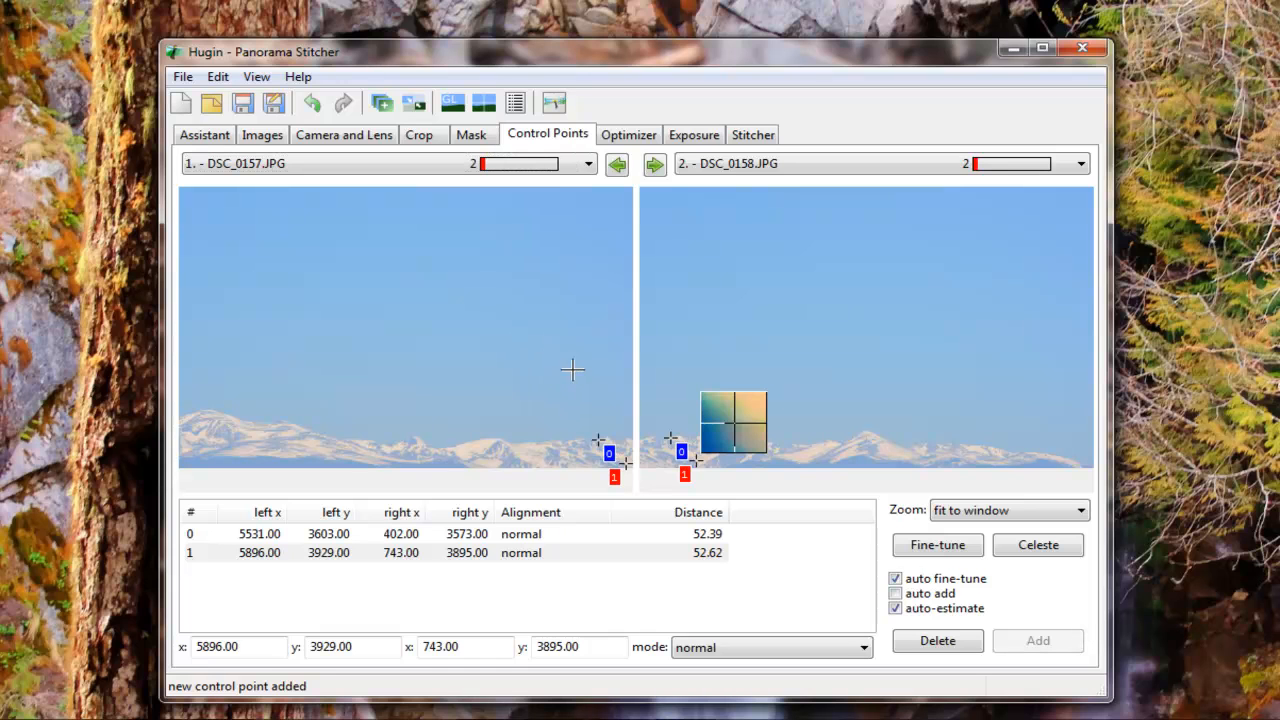
Step: Add a third control point pair left of the first one, about x 5322, y 3793 in DSC_0157 and x 182, y 3774 in DSC_0158
left_click(585, 453)
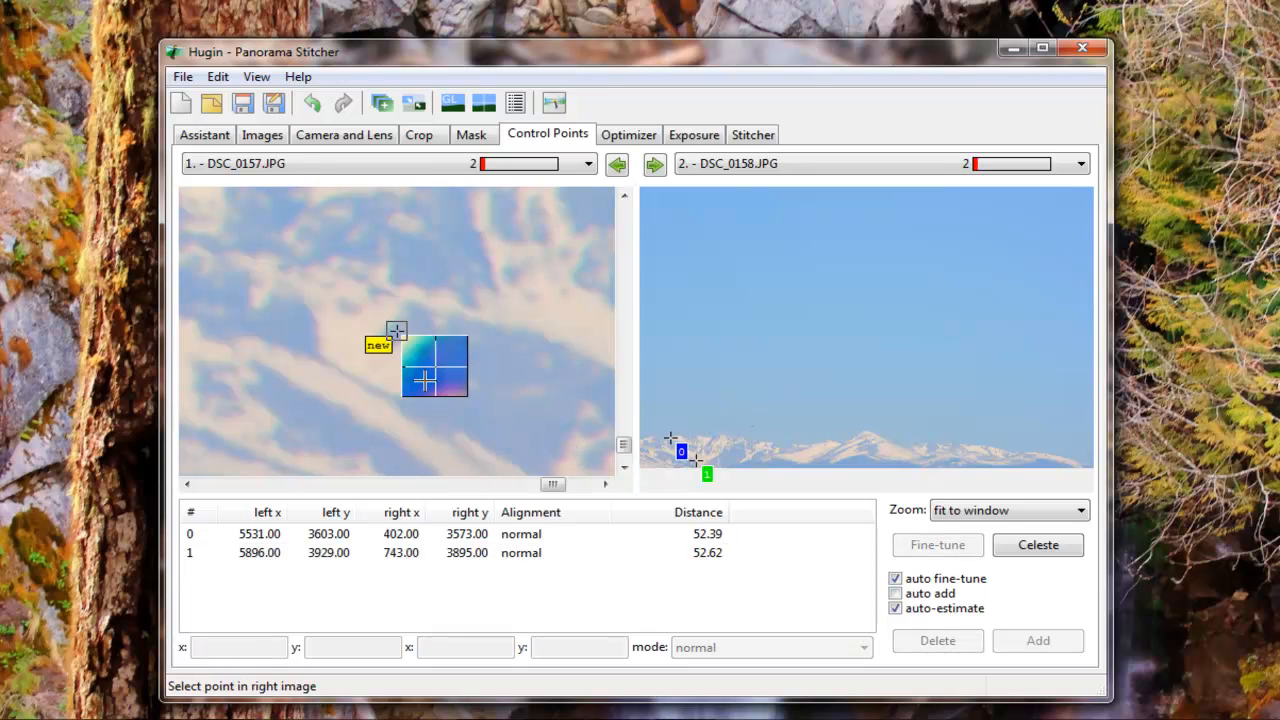
left_click(434, 377)
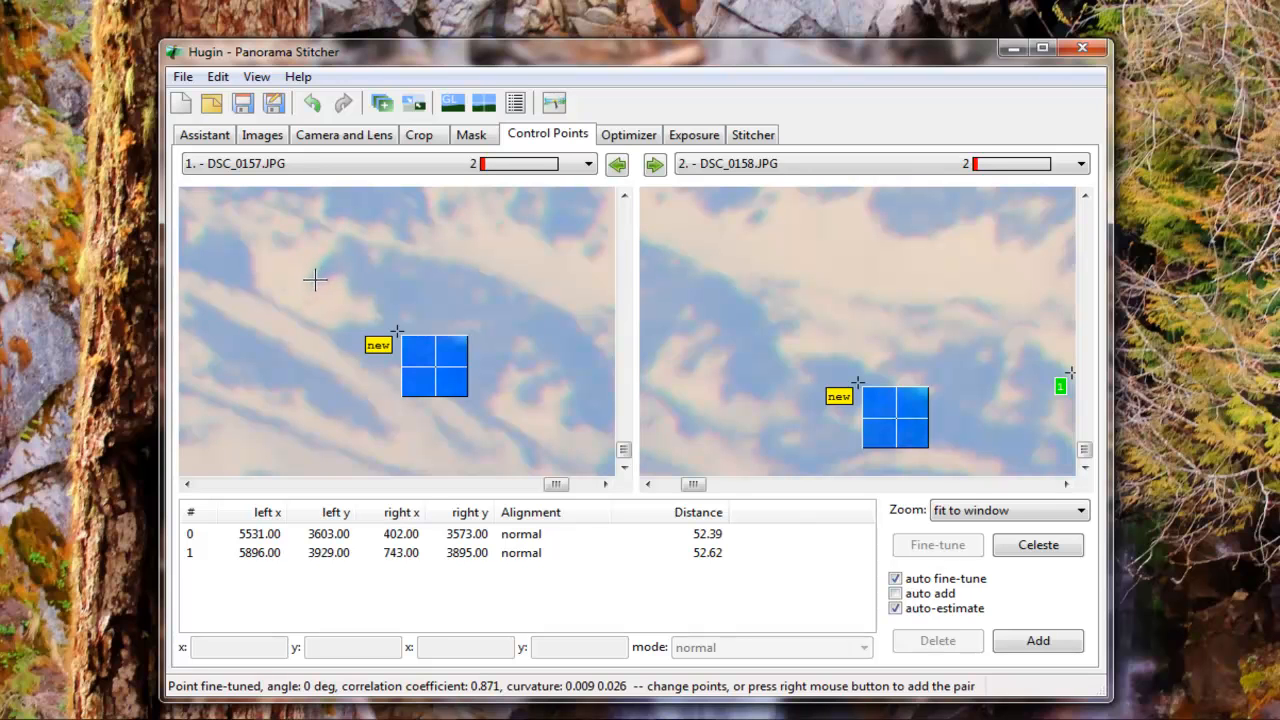
left_click(315, 278)
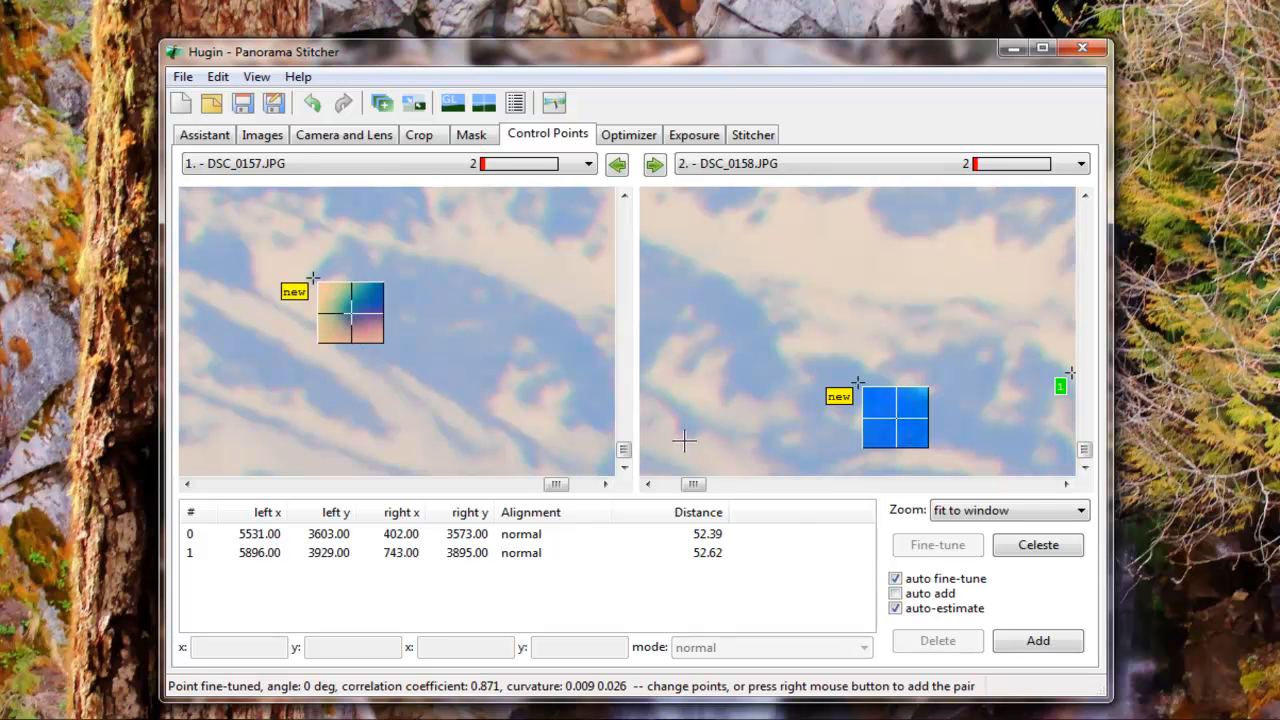
left_click_drag(697, 485, 673, 486)
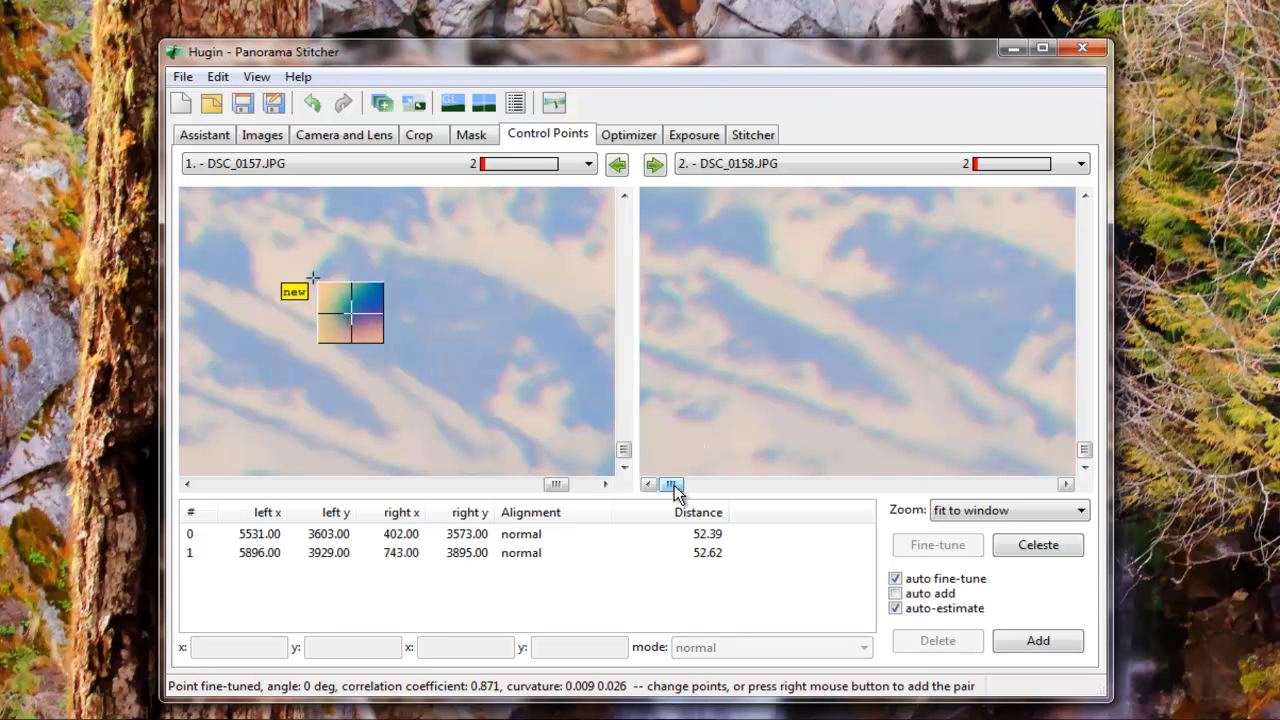
mouse_move(673, 486)
left_mouse_down()
mouse_move(686, 487)
mouse_move(675, 488)
left_mouse_up()
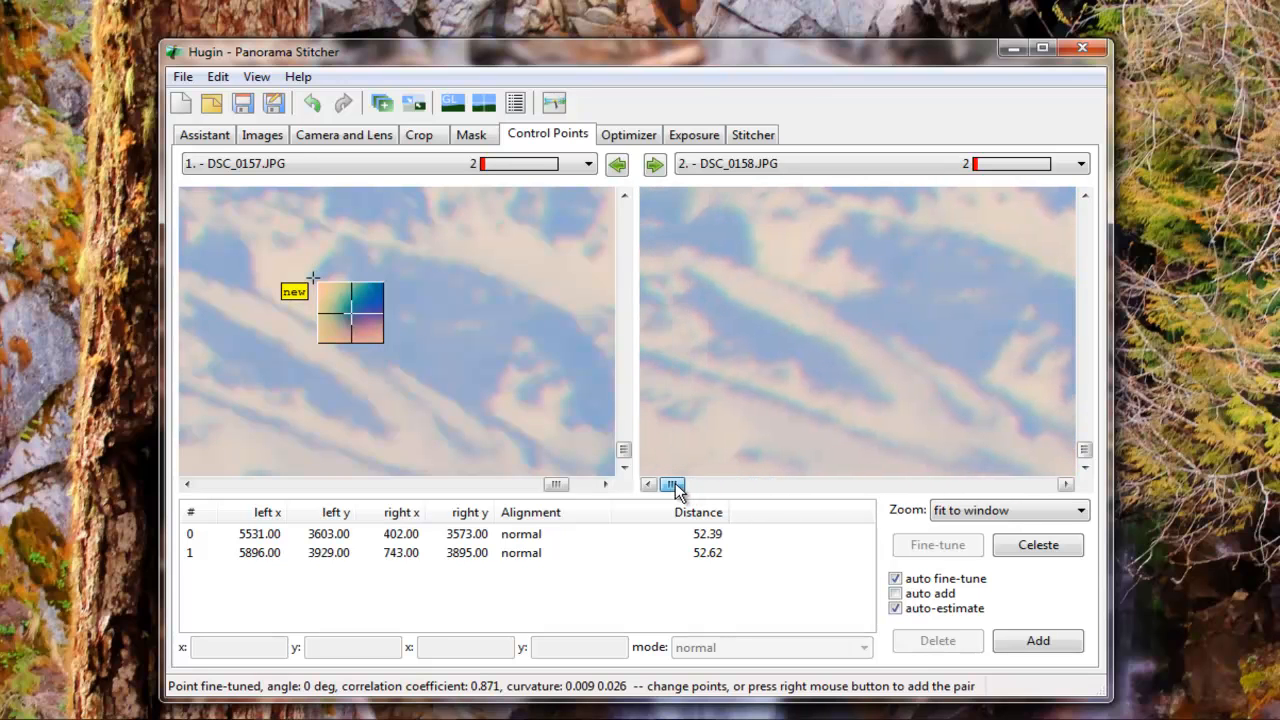
left_click(816, 253)
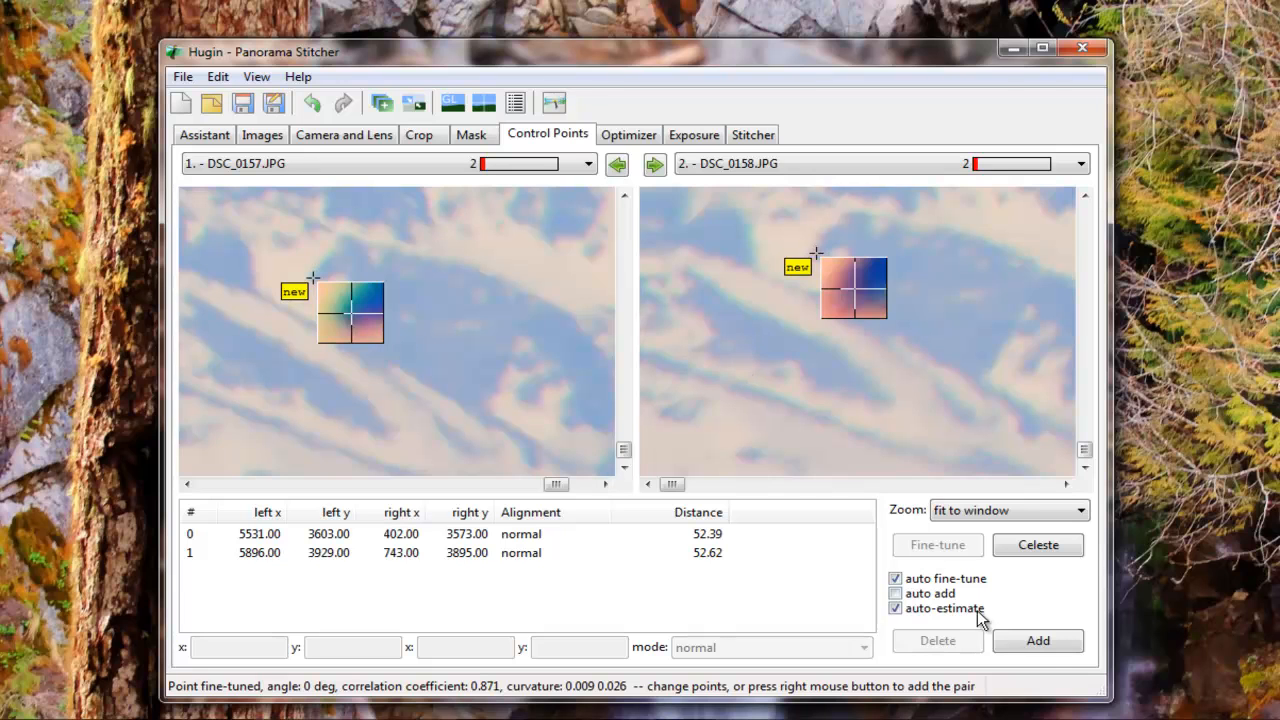
left_click(1052, 649)
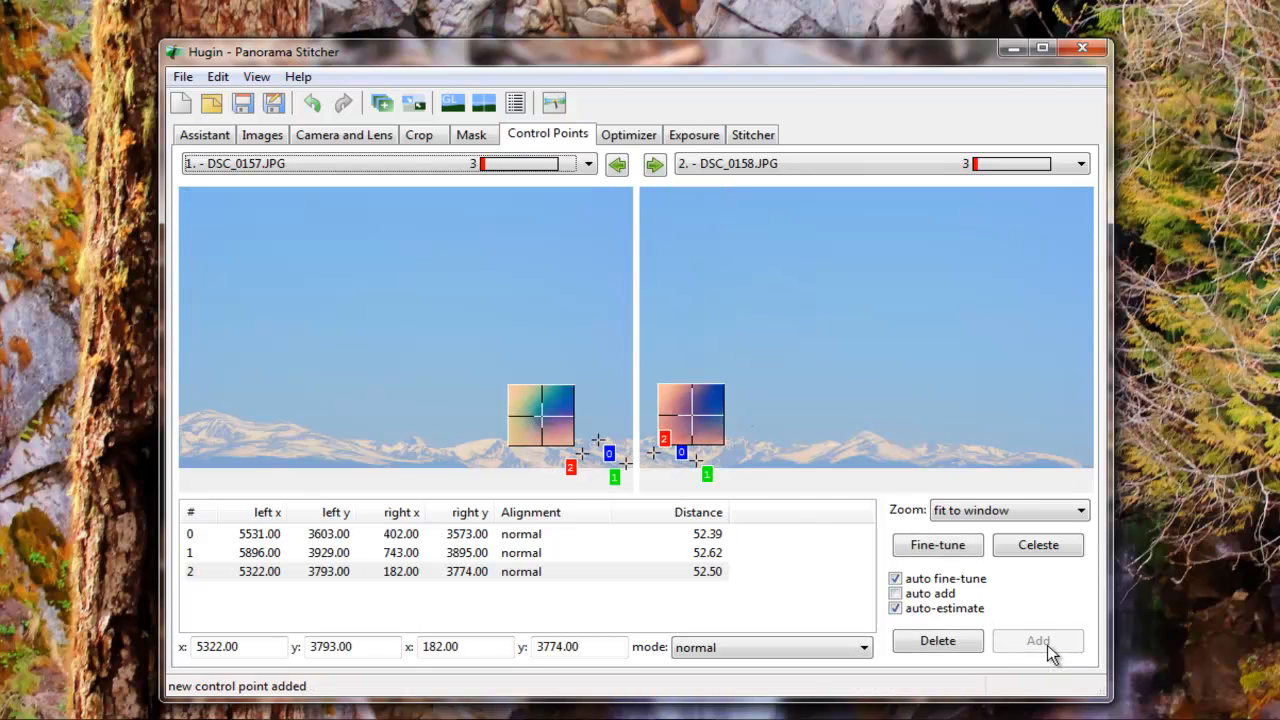
Step: Advance to DSC_0158 and DSC_0159 and add a control point pair right of the sharp peak, about x 3788, y 3783 and x 680, y 3743
left_click(655, 167)
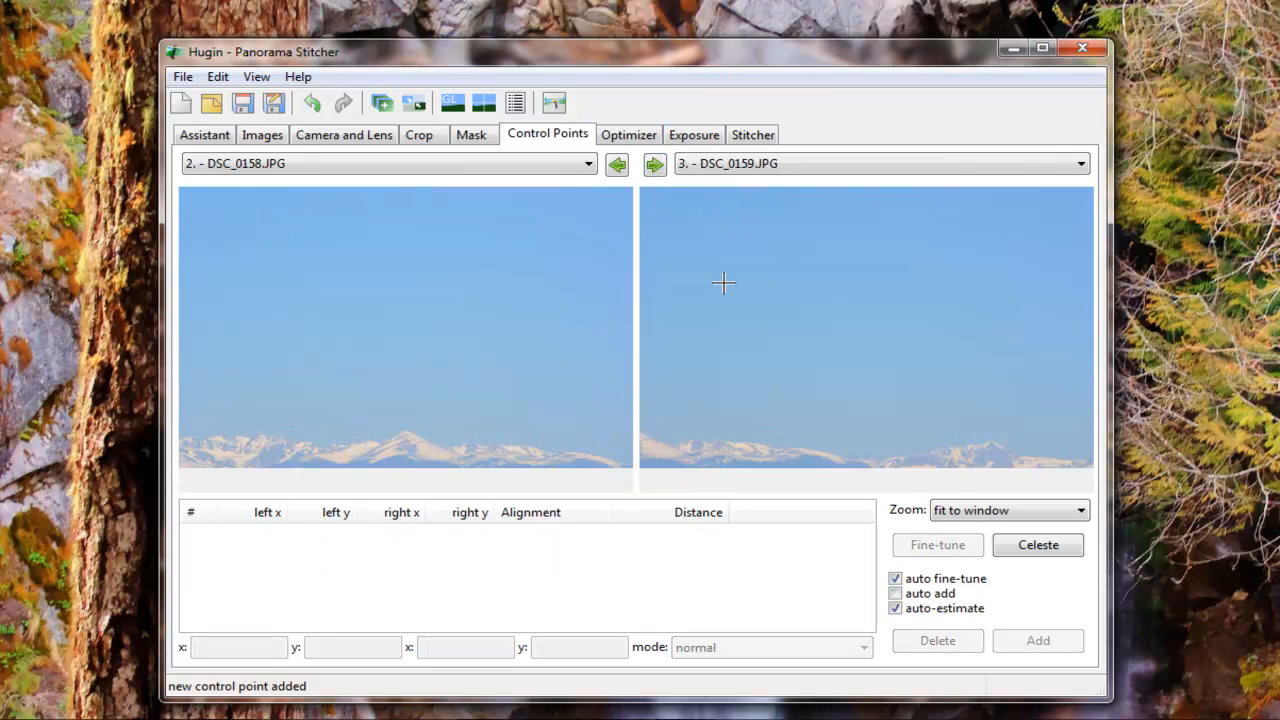
left_click(697, 446)
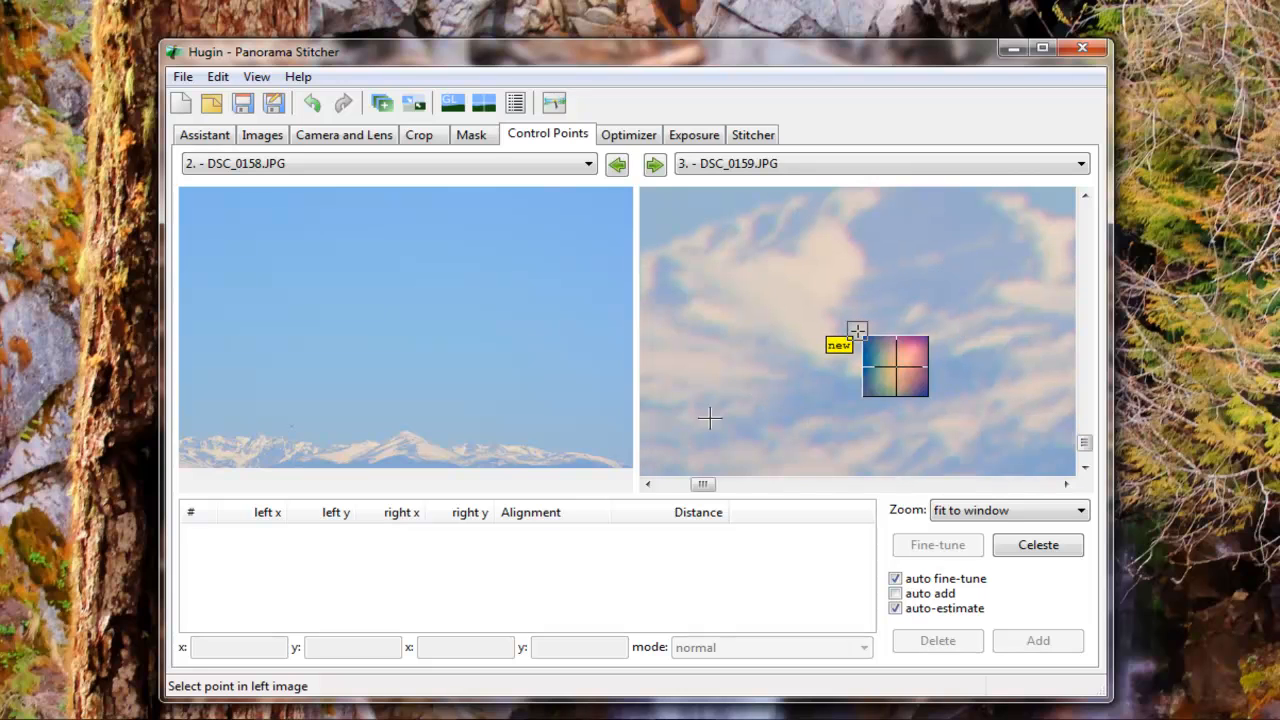
left_click(470, 448)
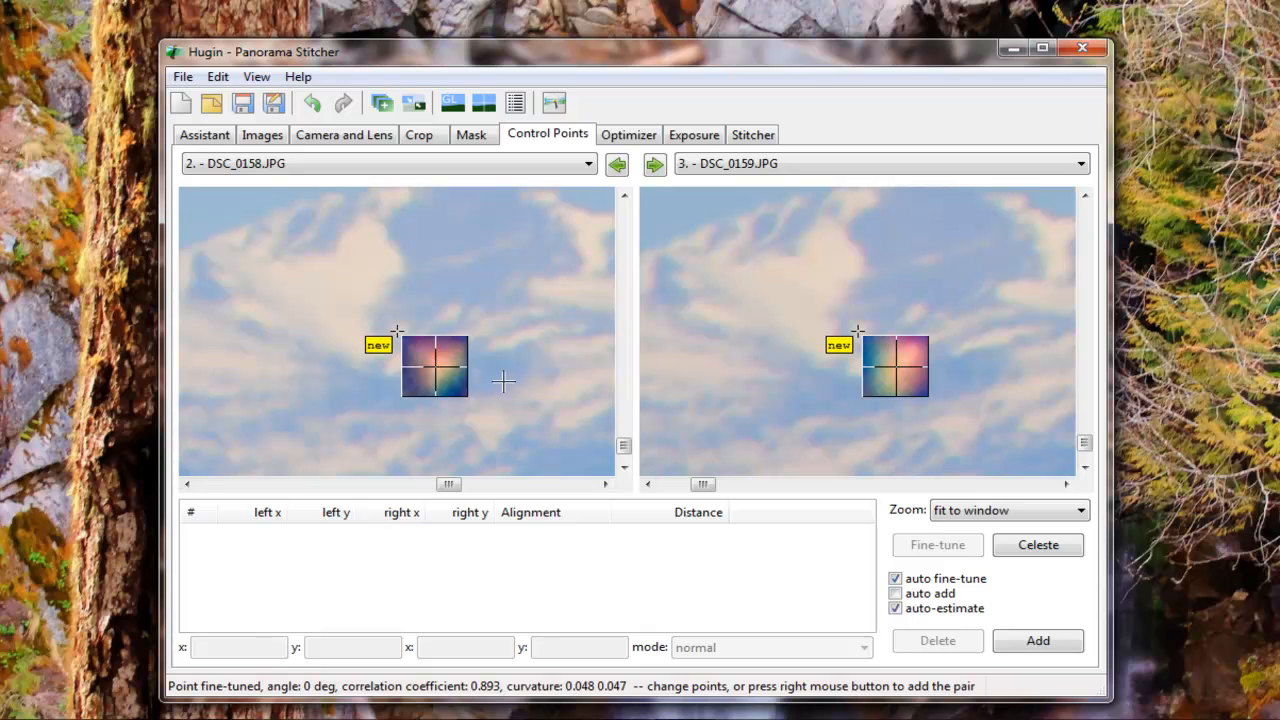
left_click(482, 383)
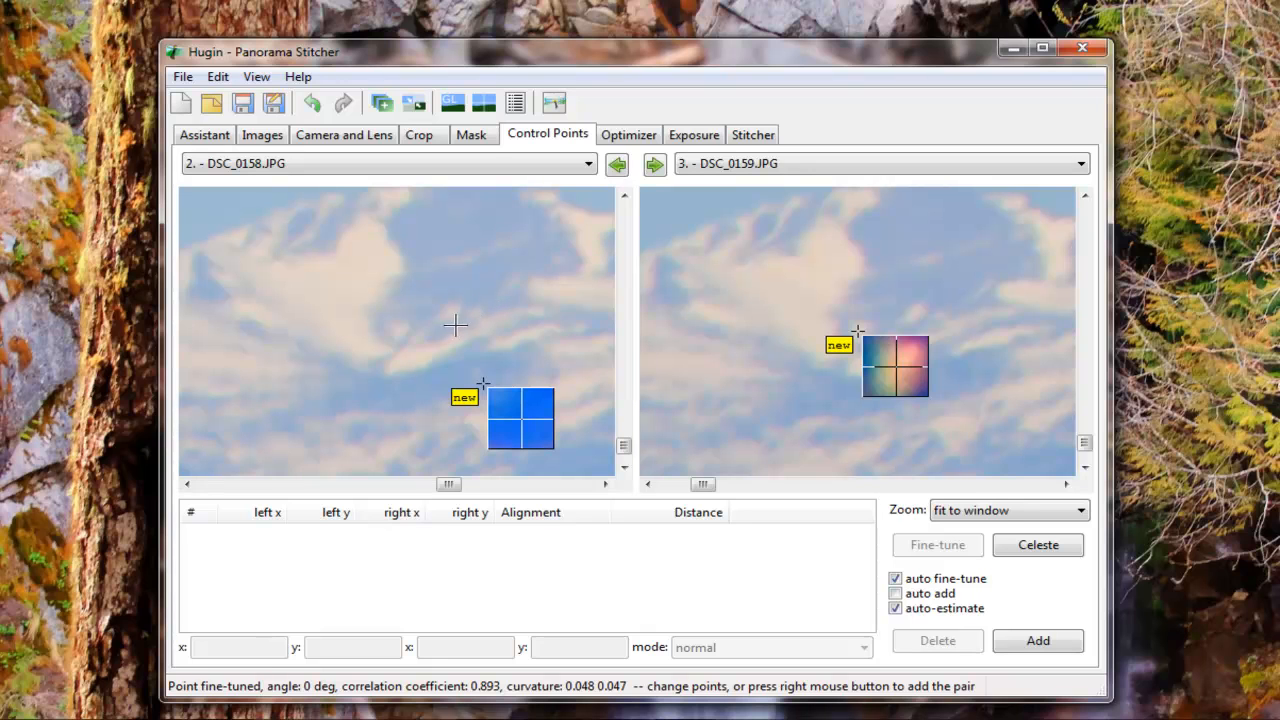
left_click(397, 330)
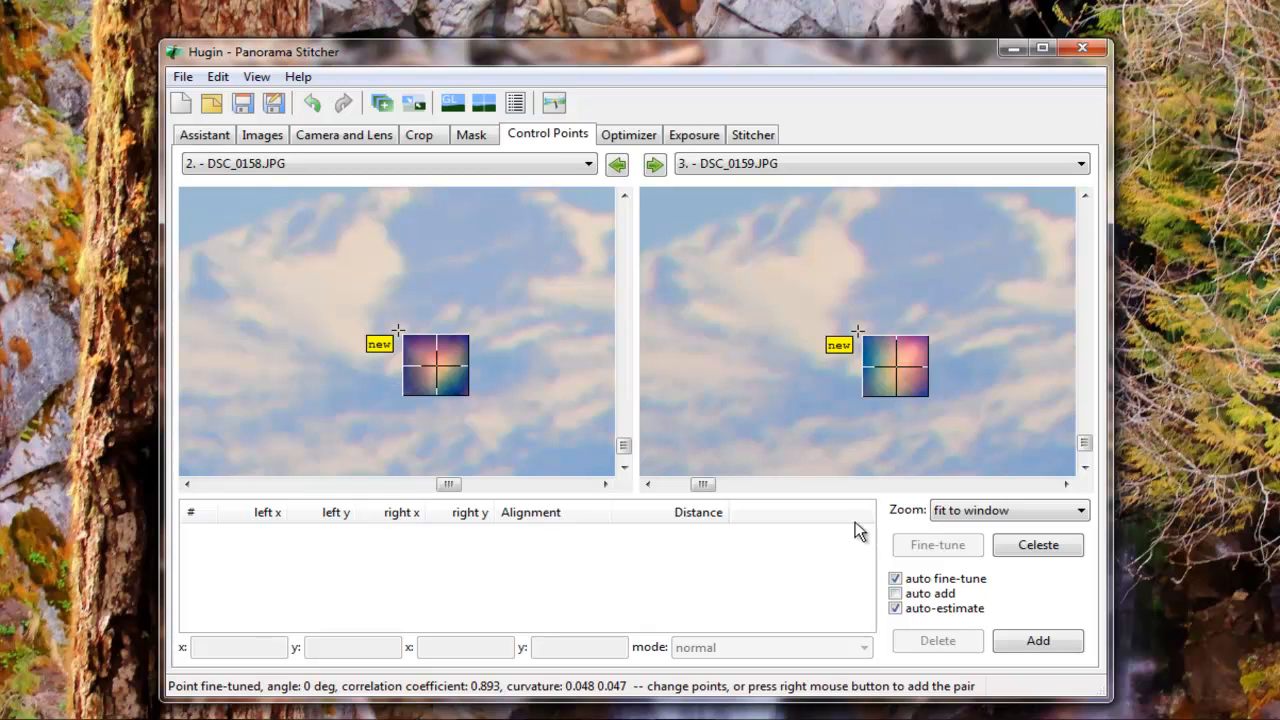
left_click(1039, 646)
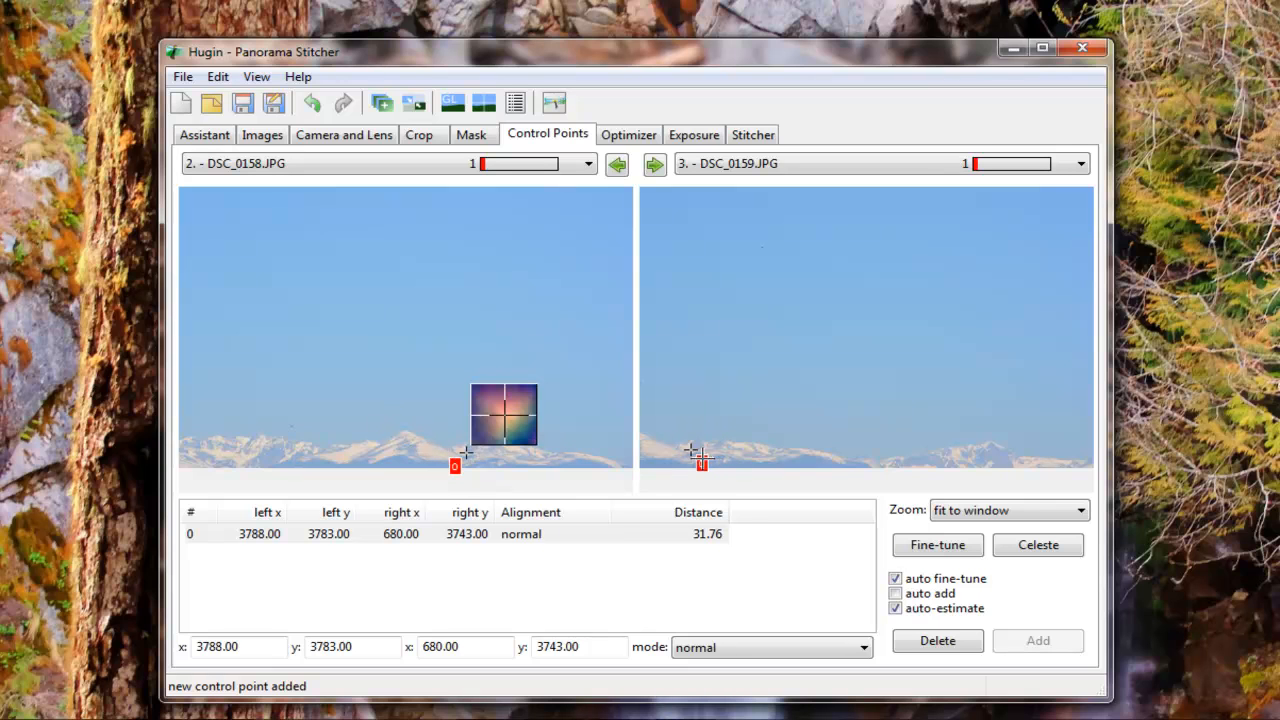
Step: Add a second control point pair on the sharp peak's right ridge line, about x 3253, y 3595 in DSC_0158 and x 133, y 3556 in DSC_0159
left_click(652, 437)
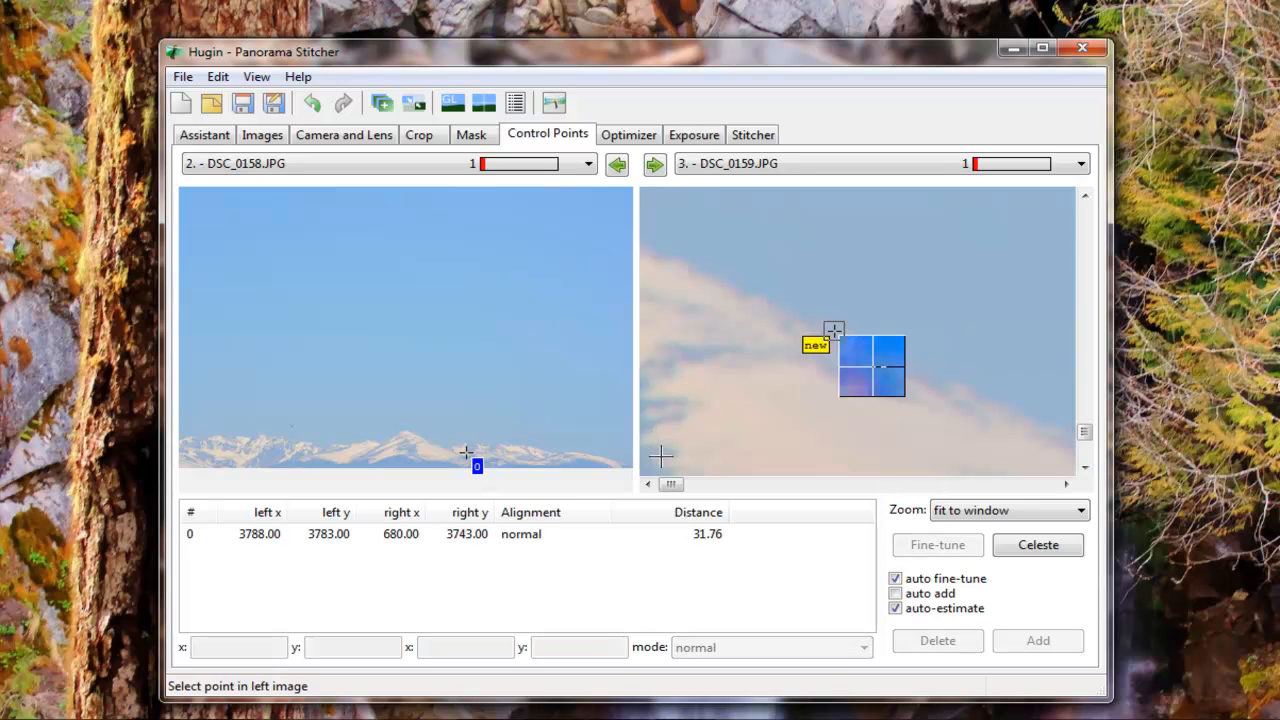
left_click(466, 453)
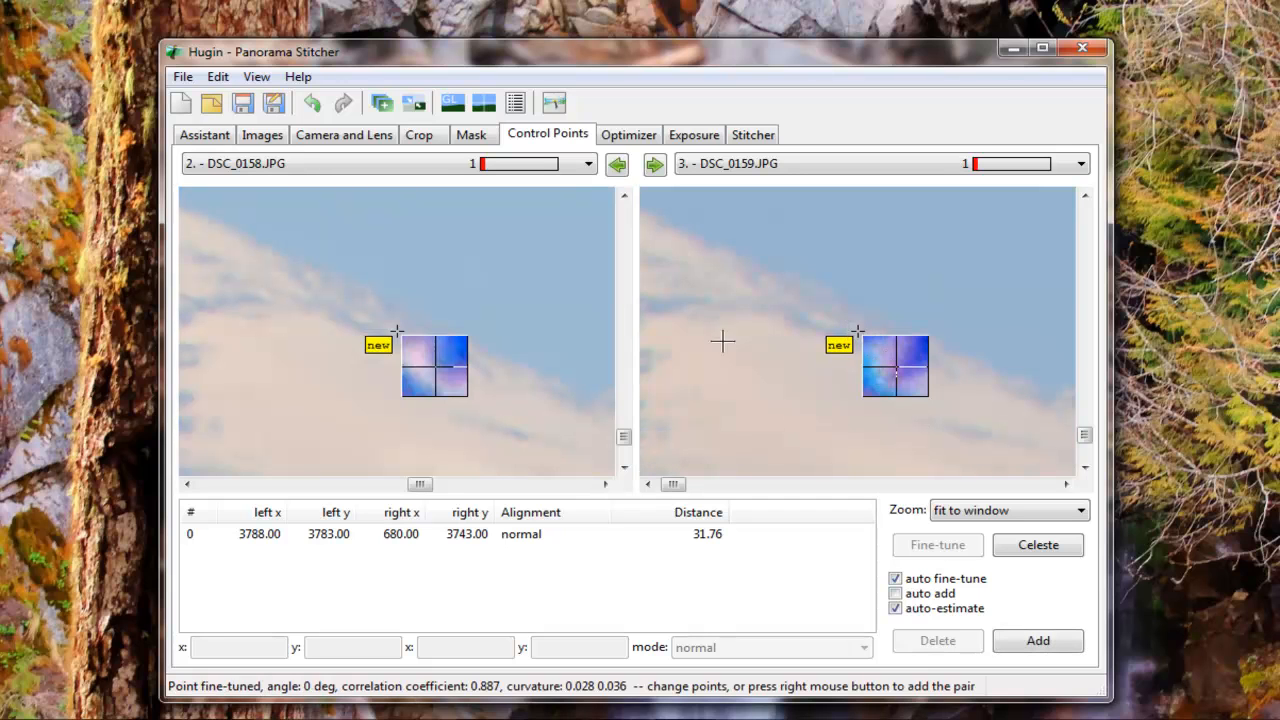
left_click(658, 302)
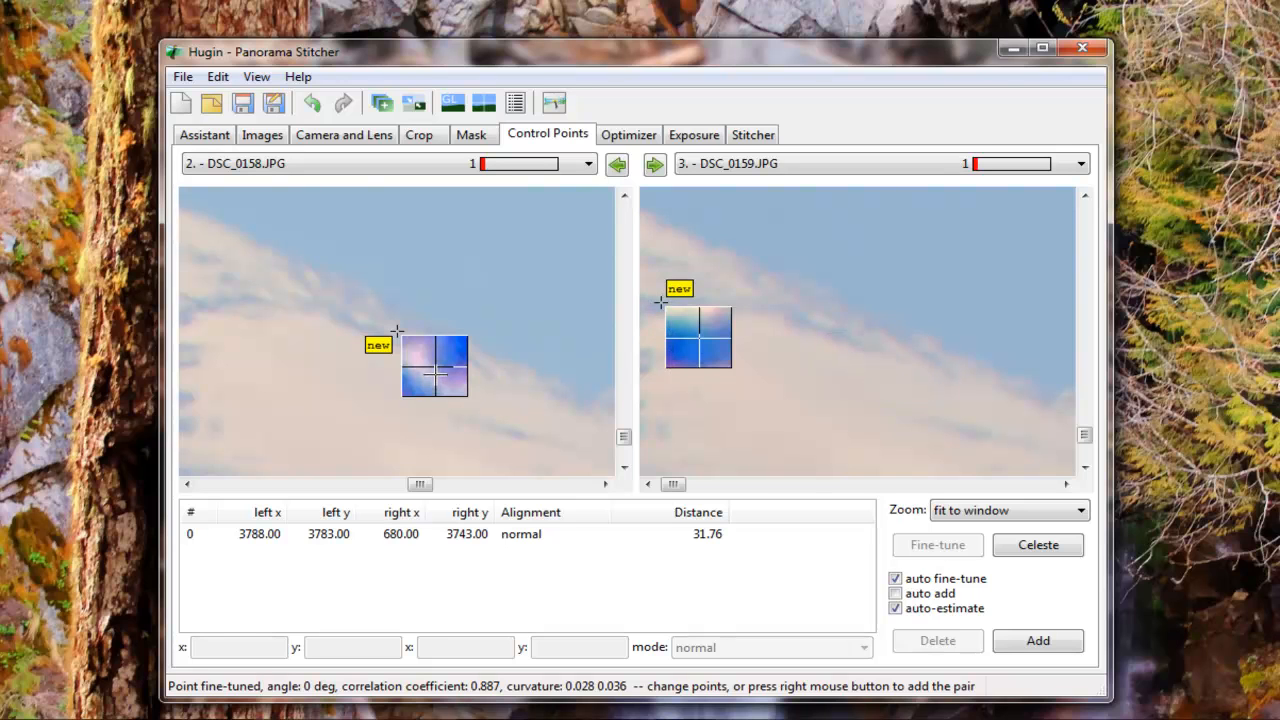
left_click_drag(397, 331, 322, 372)
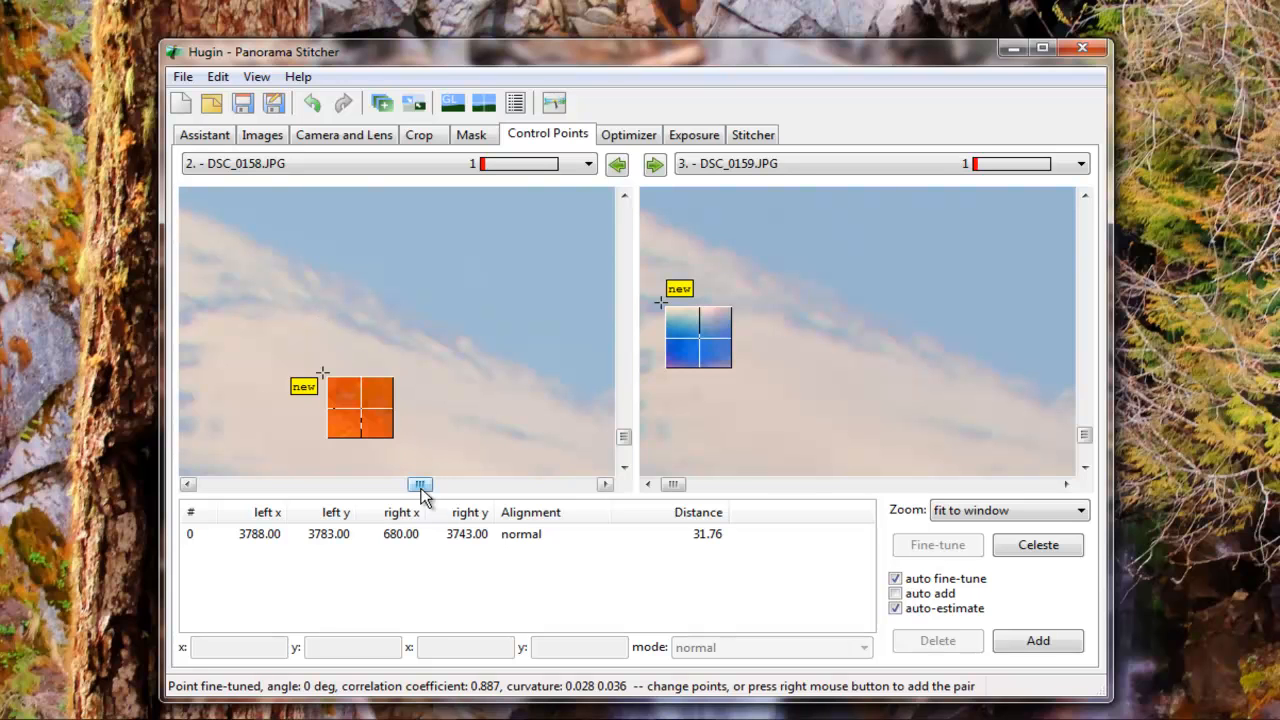
left_click_drag(420, 490, 413, 483)
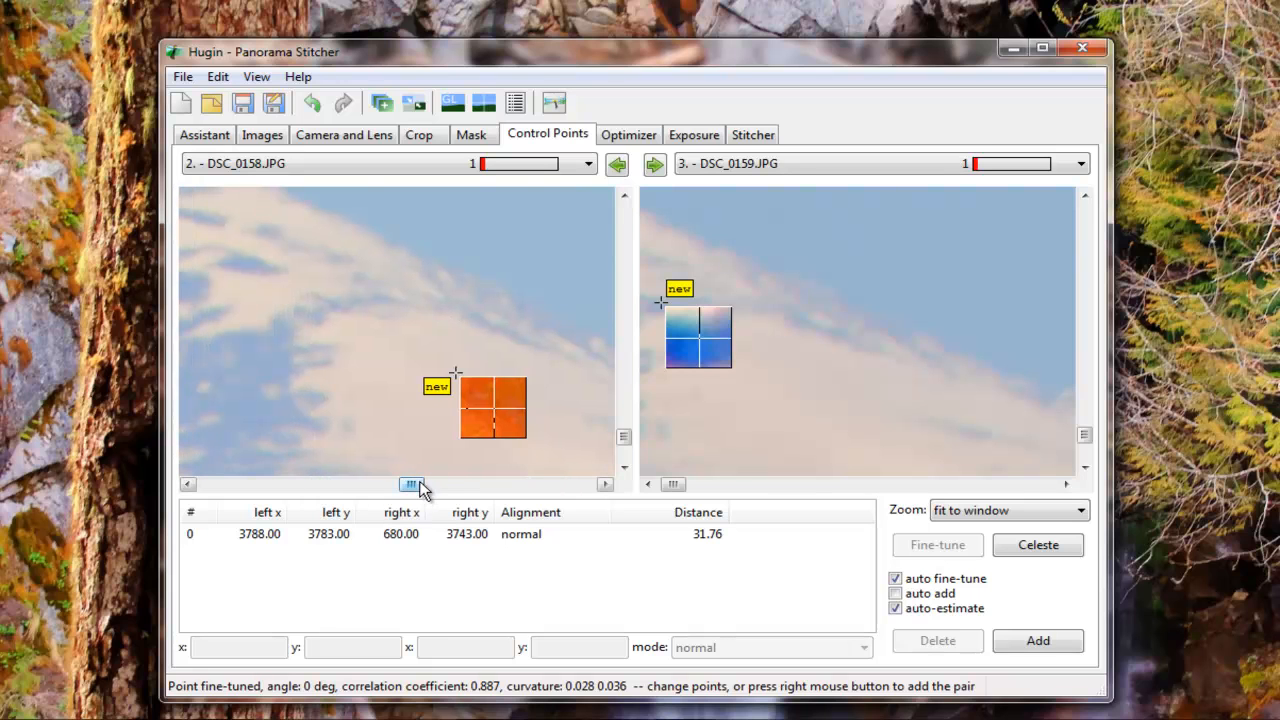
left_click_drag(680, 486, 652, 488)
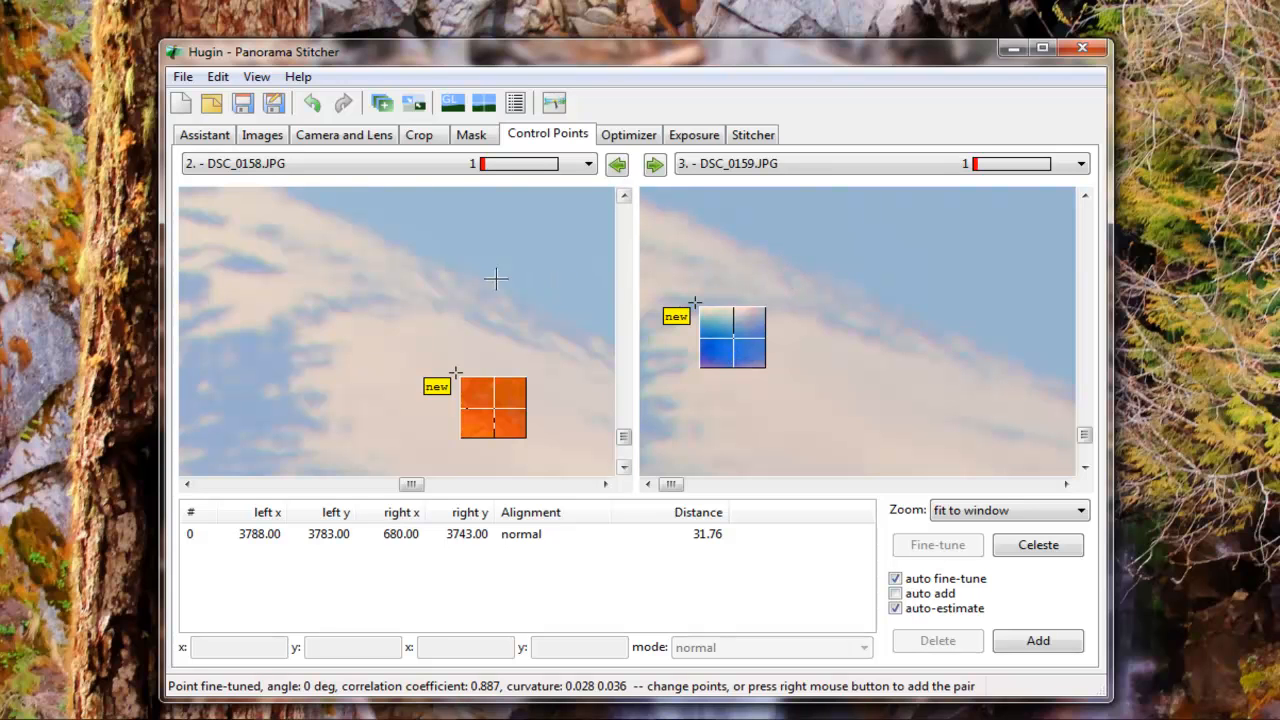
left_click(428, 272)
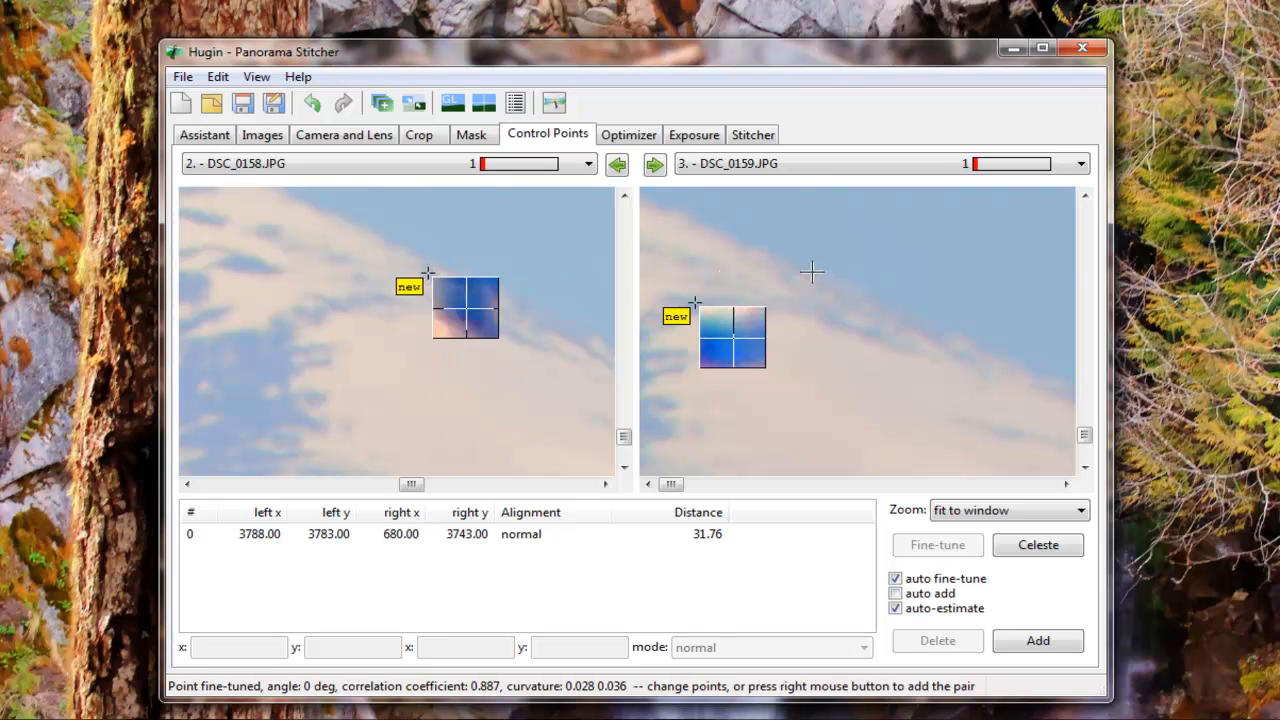
left_click(781, 269)
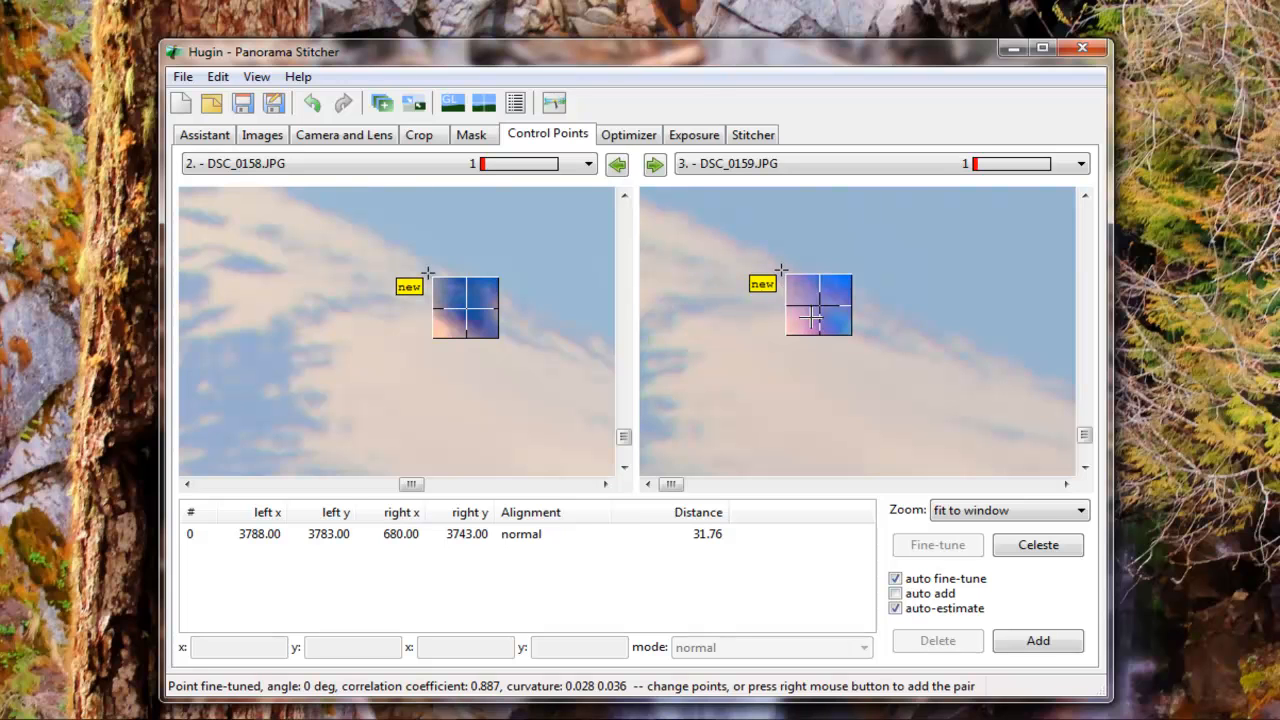
left_click(1040, 642)
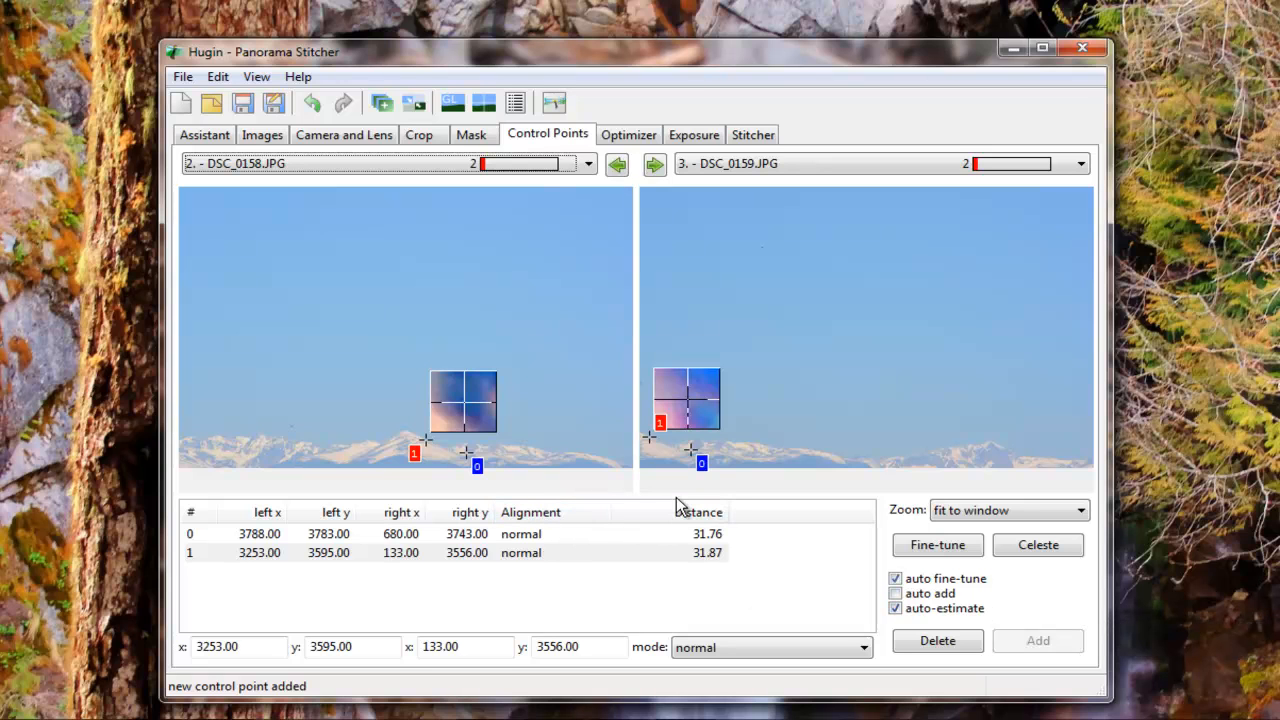
Step: Add a third control point pair on the rounded summit, about x 4138, y 3644 and x 1040, y 3604, and advance to DSC_0159 and DSC_0160
left_click(720, 442)
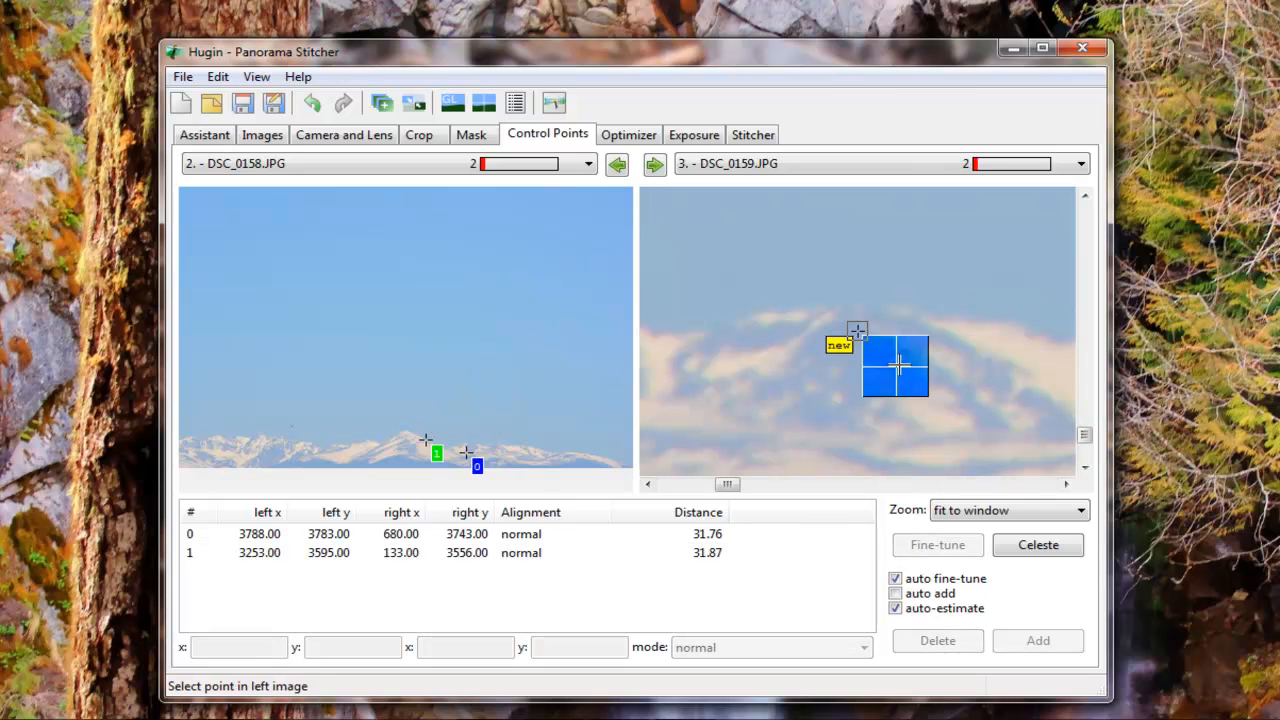
mouse_move(899, 369)
left_mouse_down()
mouse_move(859, 415)
mouse_move(808, 417)
mouse_move(836, 447)
left_mouse_up()
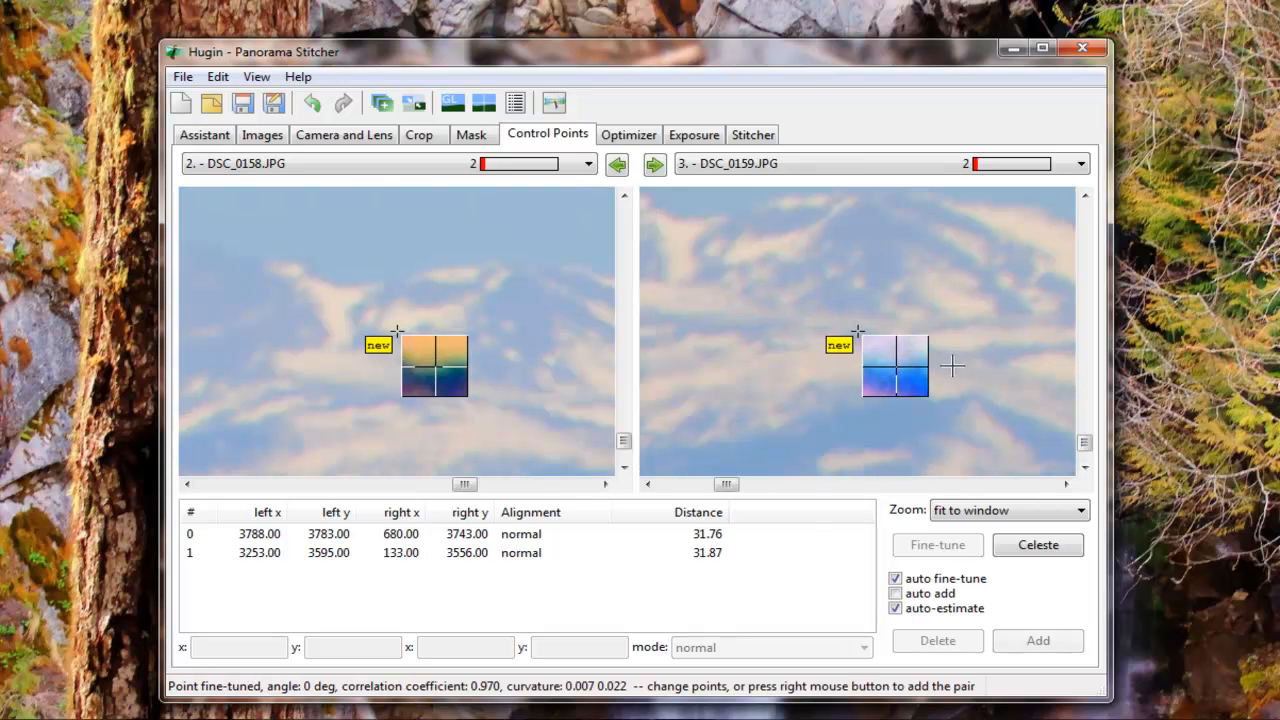
left_click_drag(1085, 442, 1085, 436)
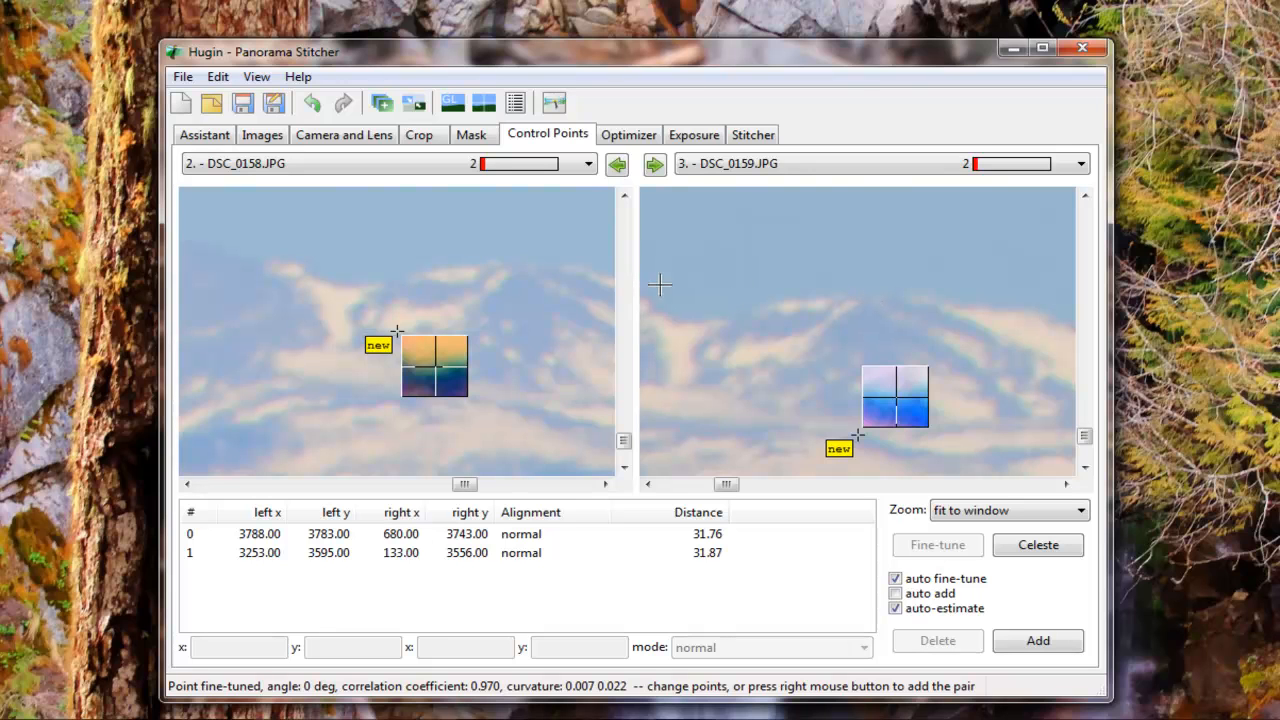
left_click(516, 265)
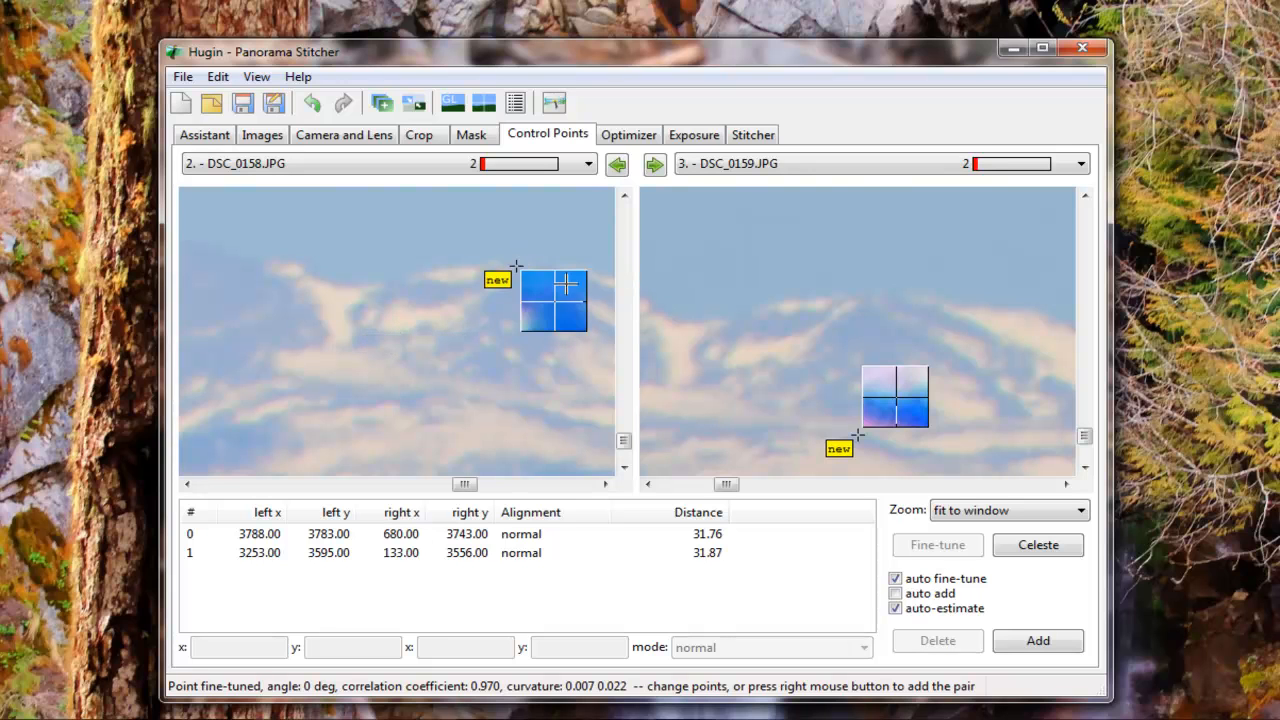
left_click(863, 298)
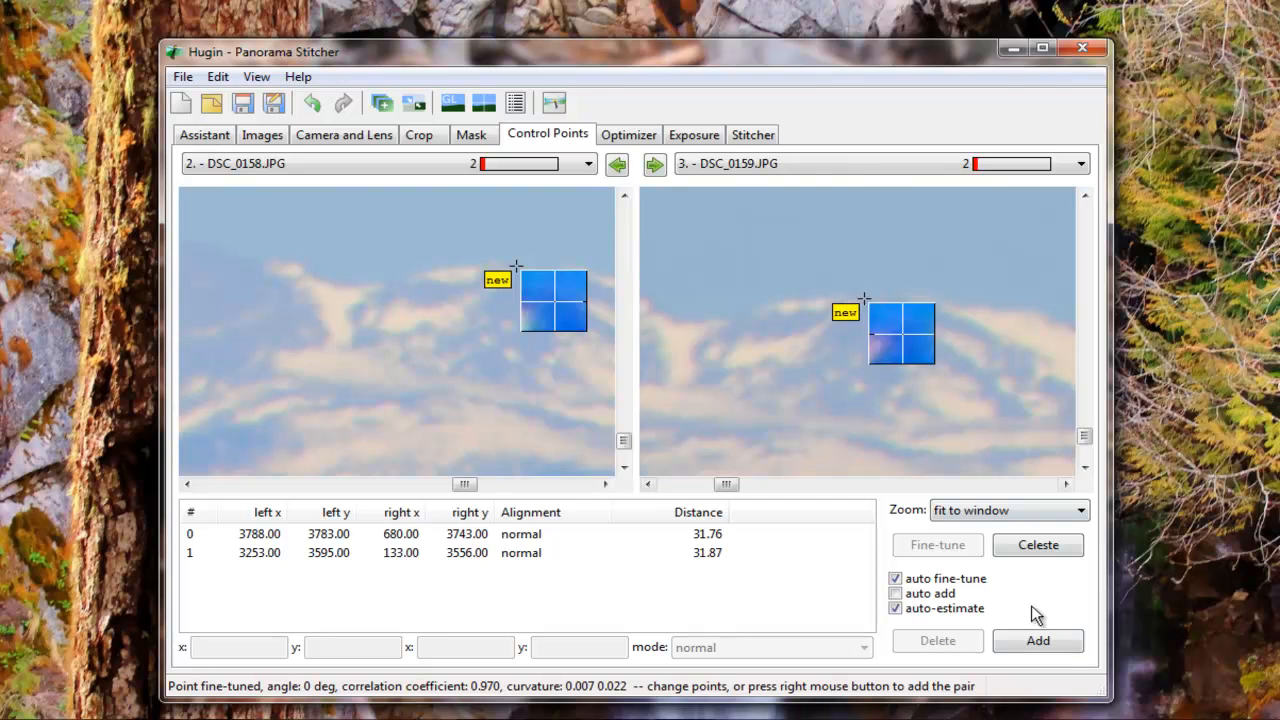
left_click(1037, 645)
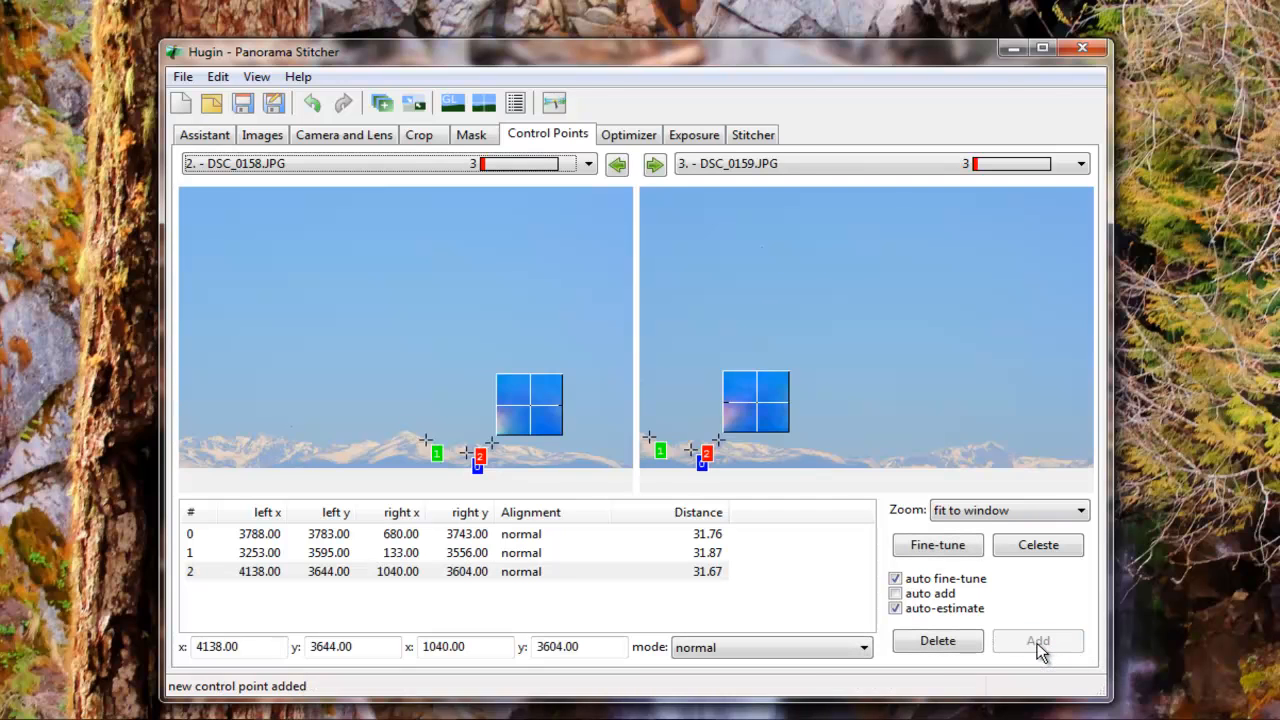
left_click(654, 165)
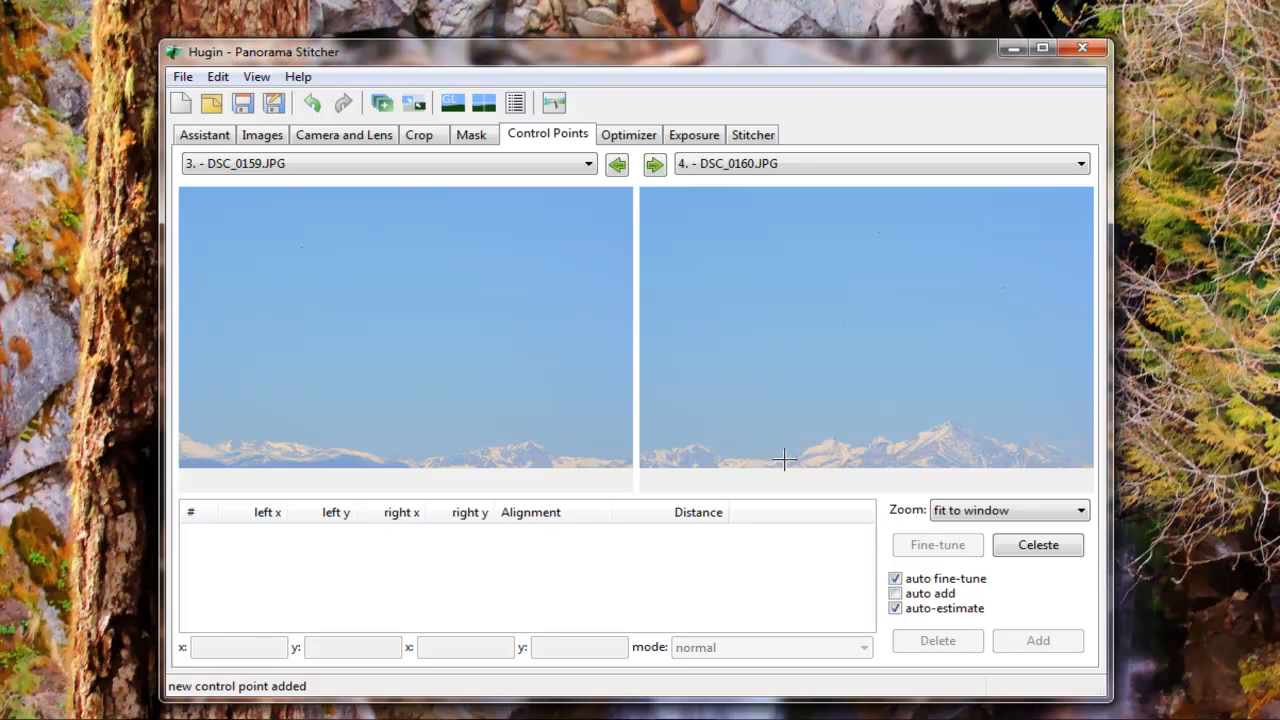
Step: Add a control point pair just below the small peak's summit, about x 4642, y 3619 in DSC_0159 and x 754, y 3646 in DSC_0160
left_click(697, 444)
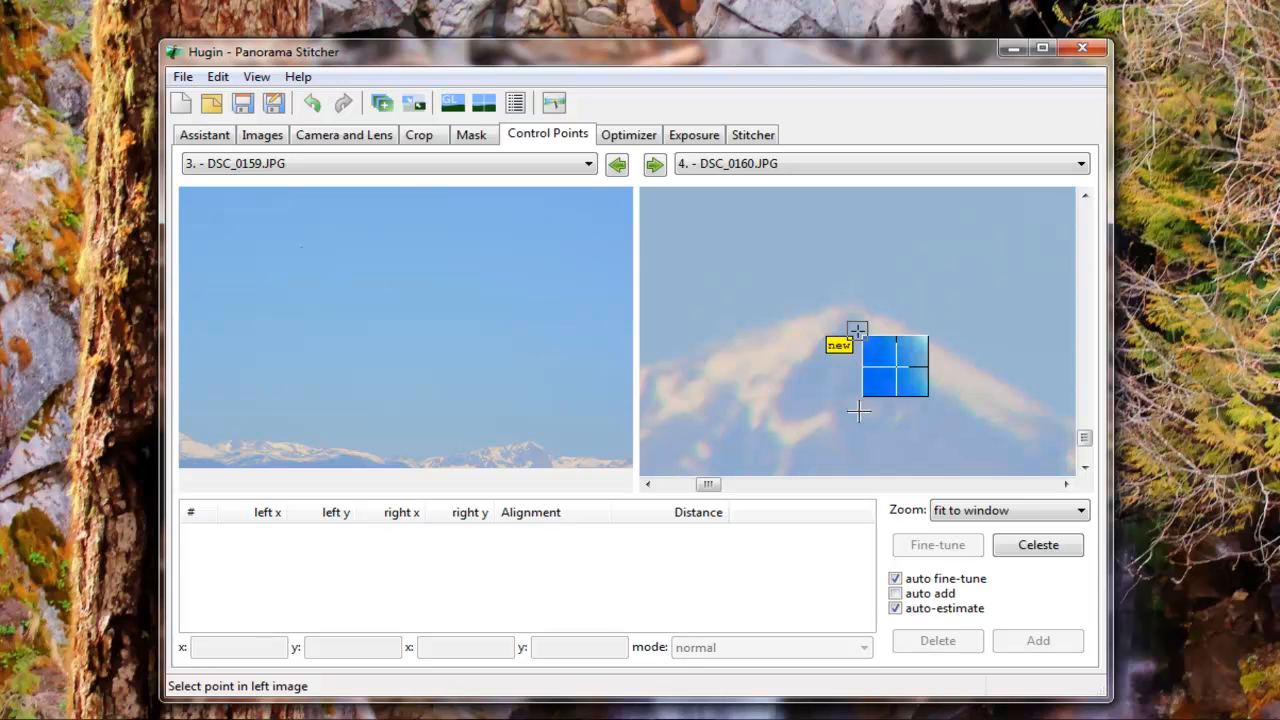
left_click_drag(897, 362, 877, 376)
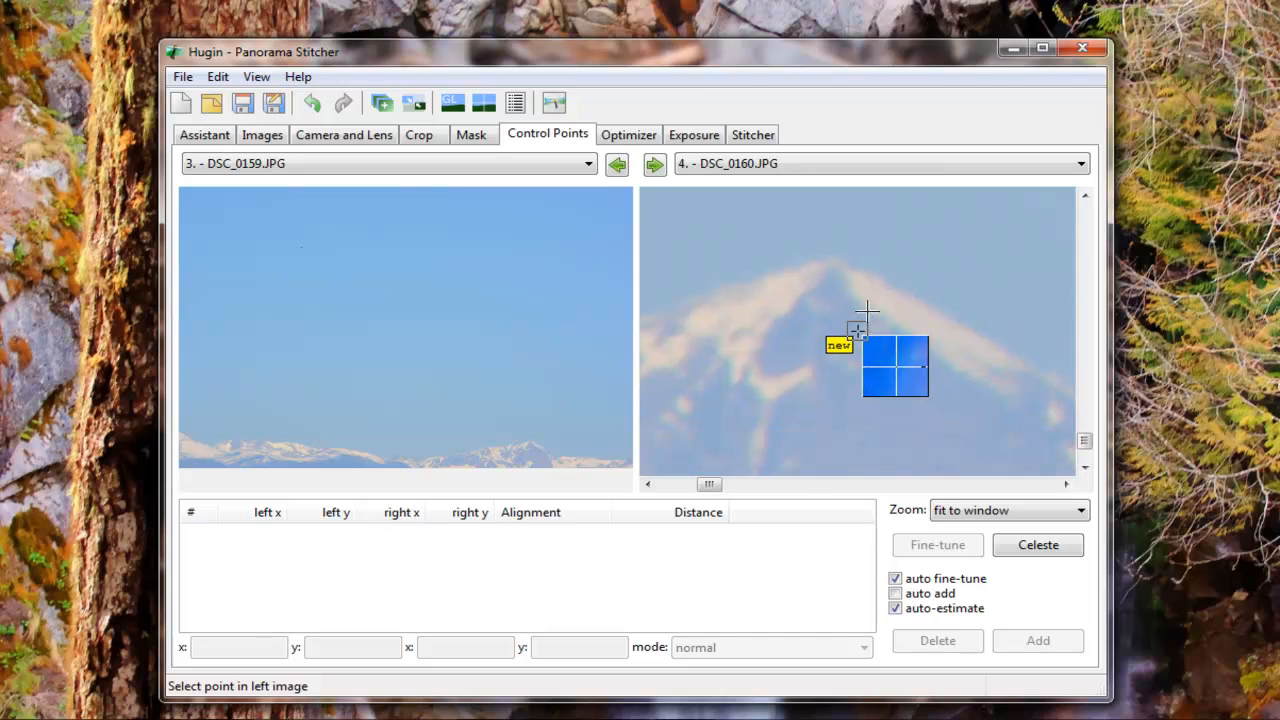
left_click(833, 264)
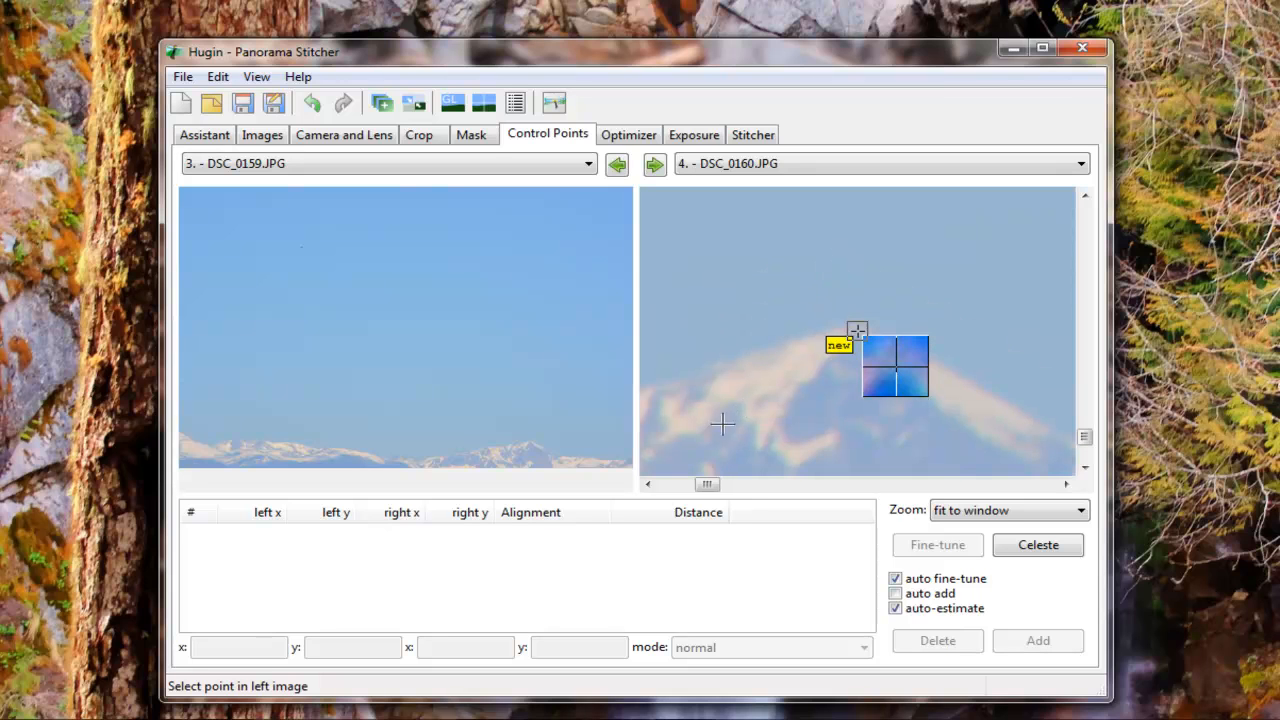
left_click(531, 442)
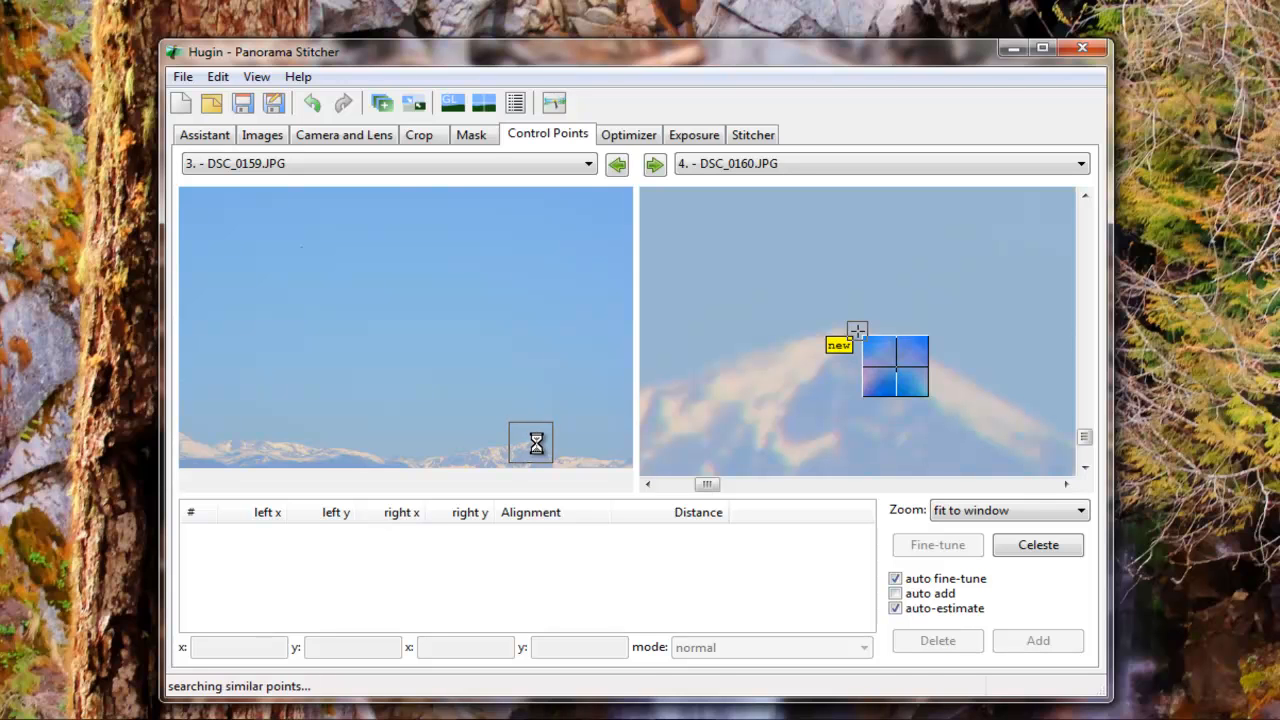
left_click(433, 389)
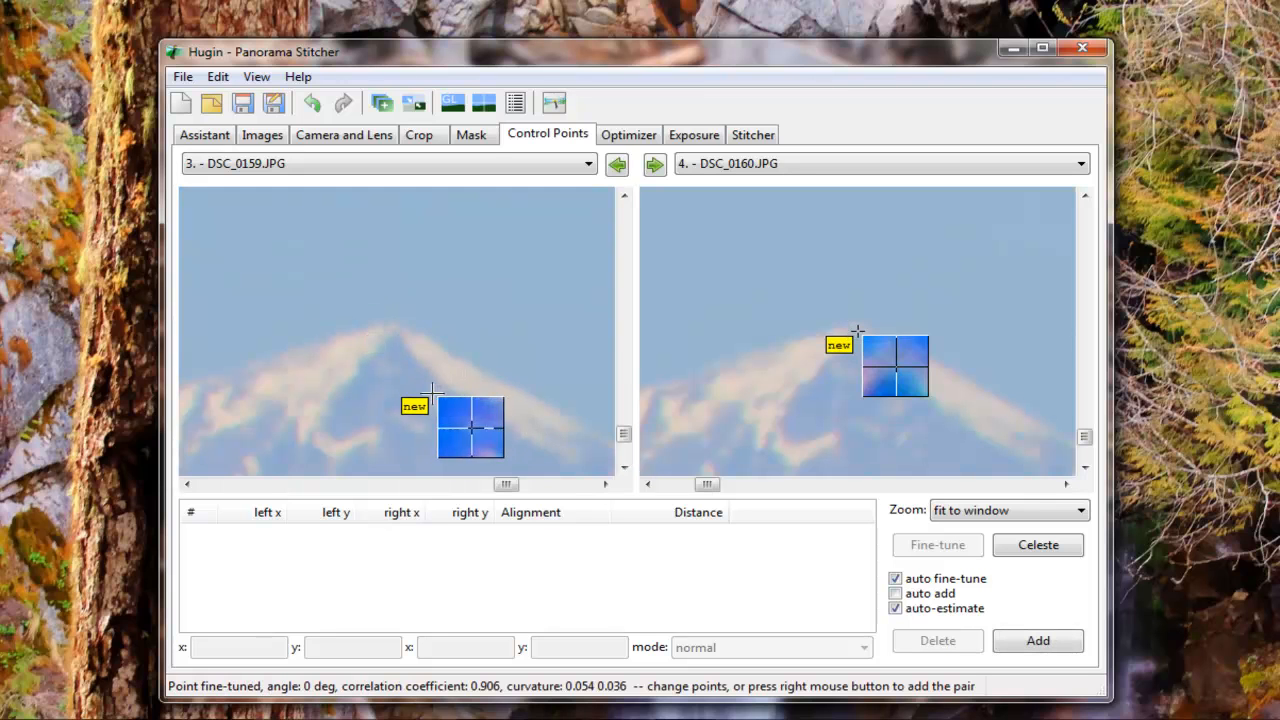
left_click(395, 338)
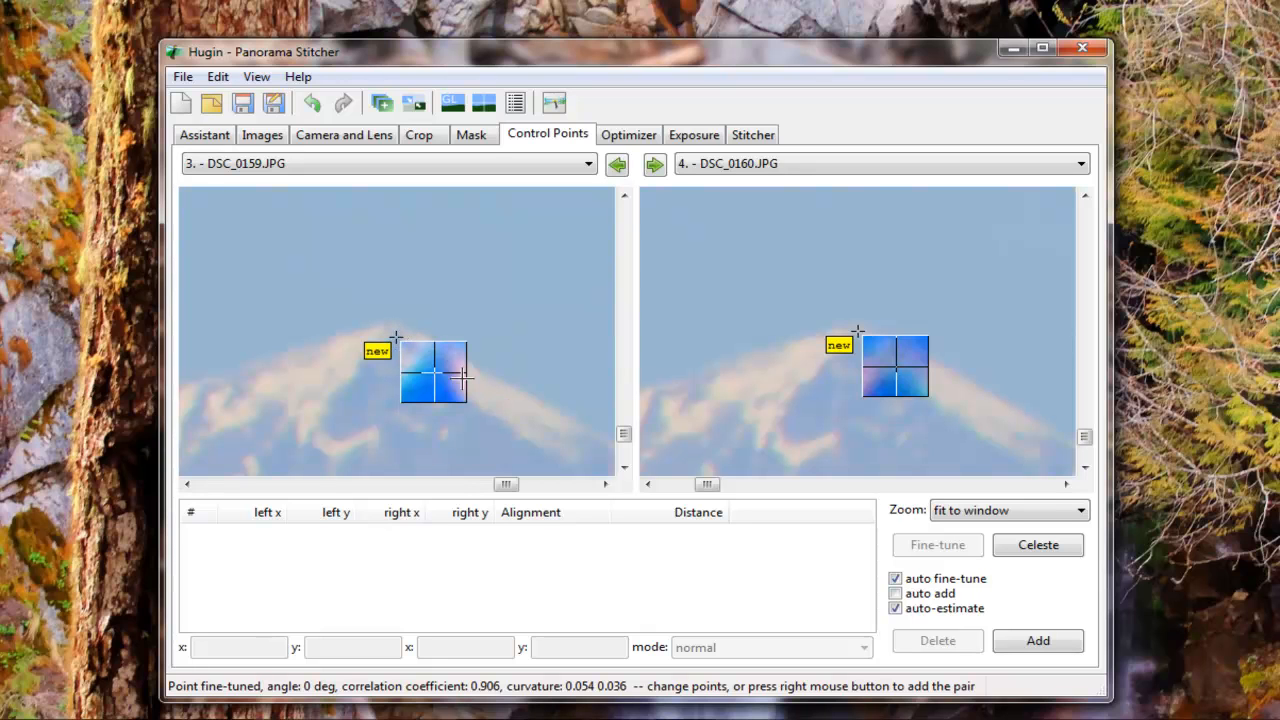
left_click(1038, 641)
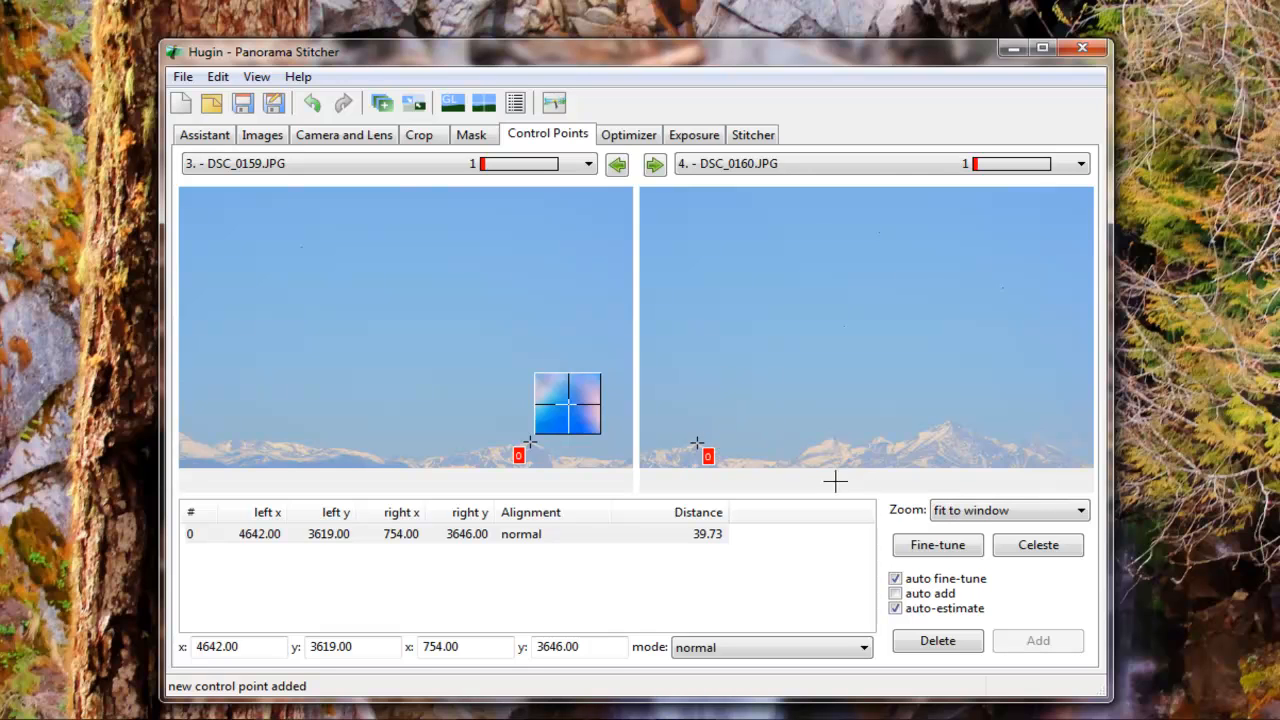
Step: Add a second control point pair at the foot of the peak's right slope, about x 5052, y 3923 in DSC_0159 and x 1029, y 3914 in DSC_0160
left_click(722, 458)
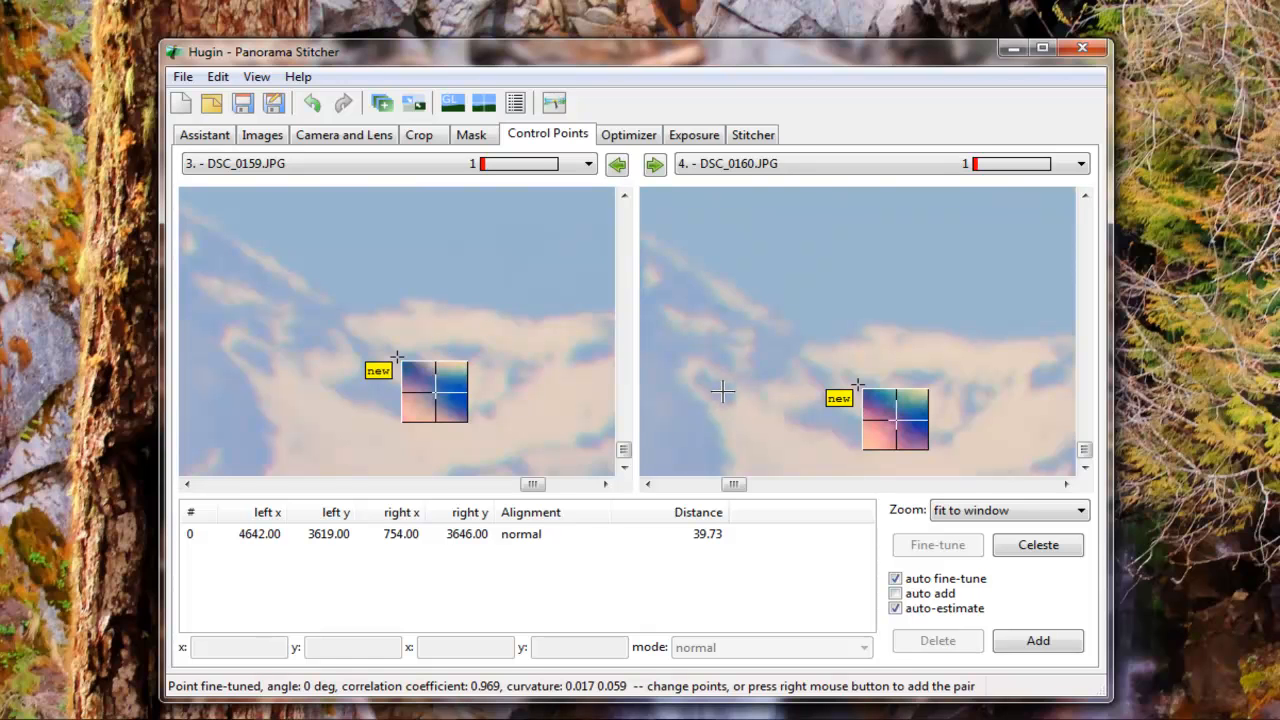
left_click(722, 392)
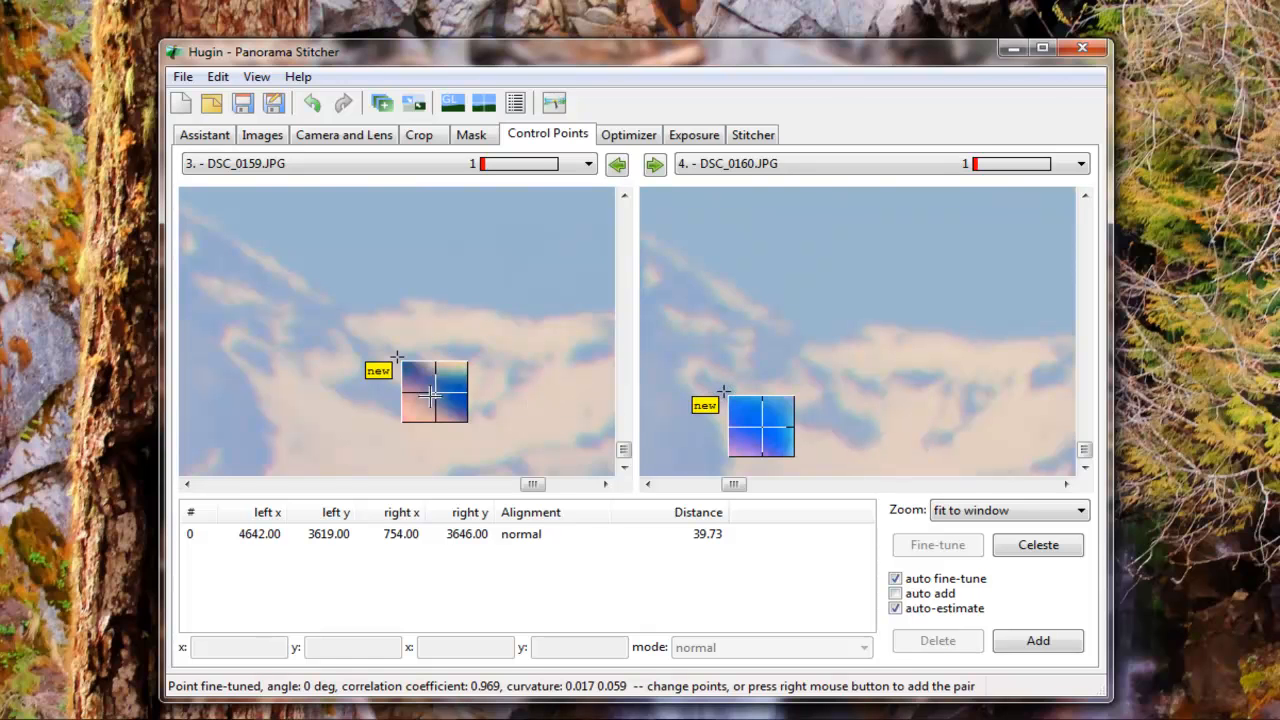
left_click_drag(455, 395, 489, 376)
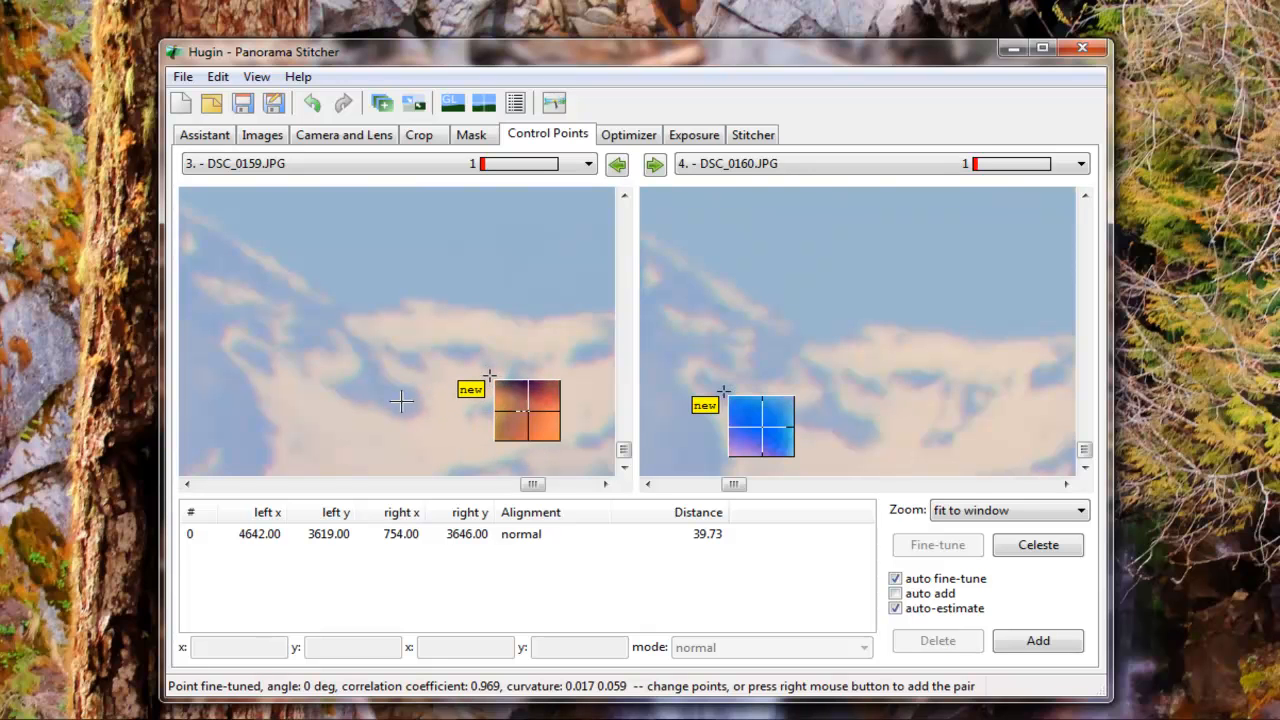
left_click(401, 400)
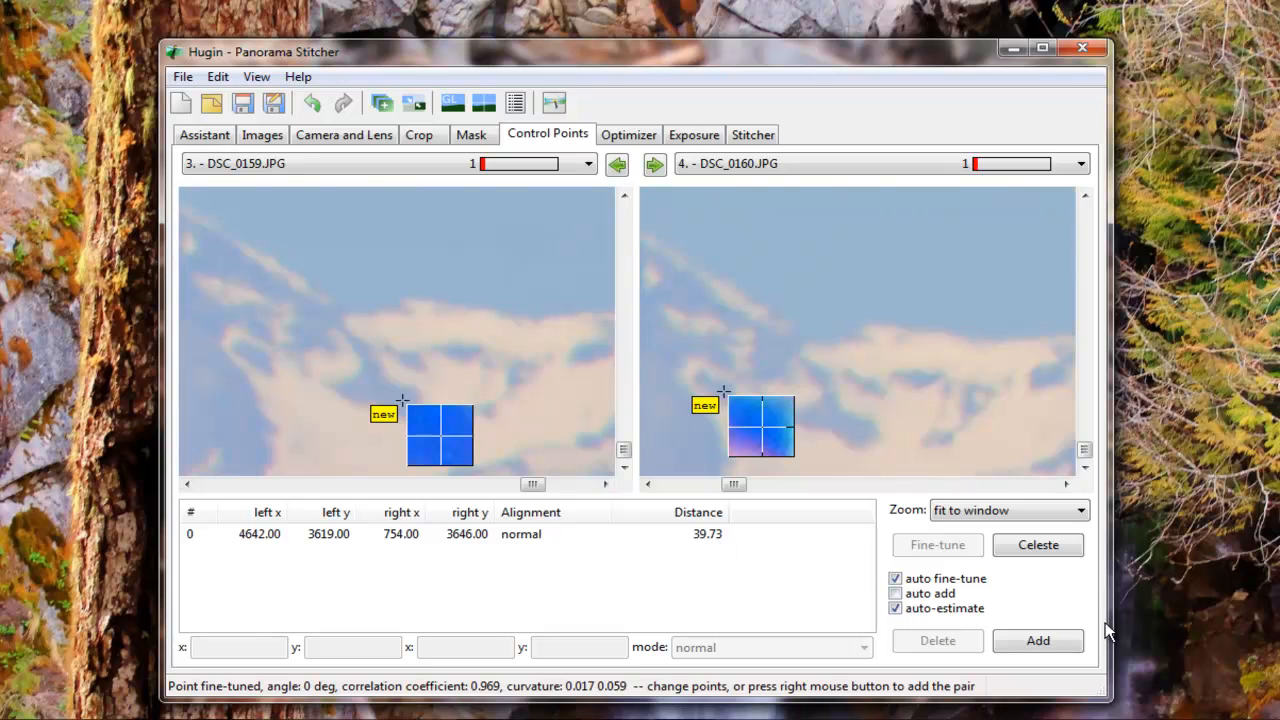
left_click(1052, 642)
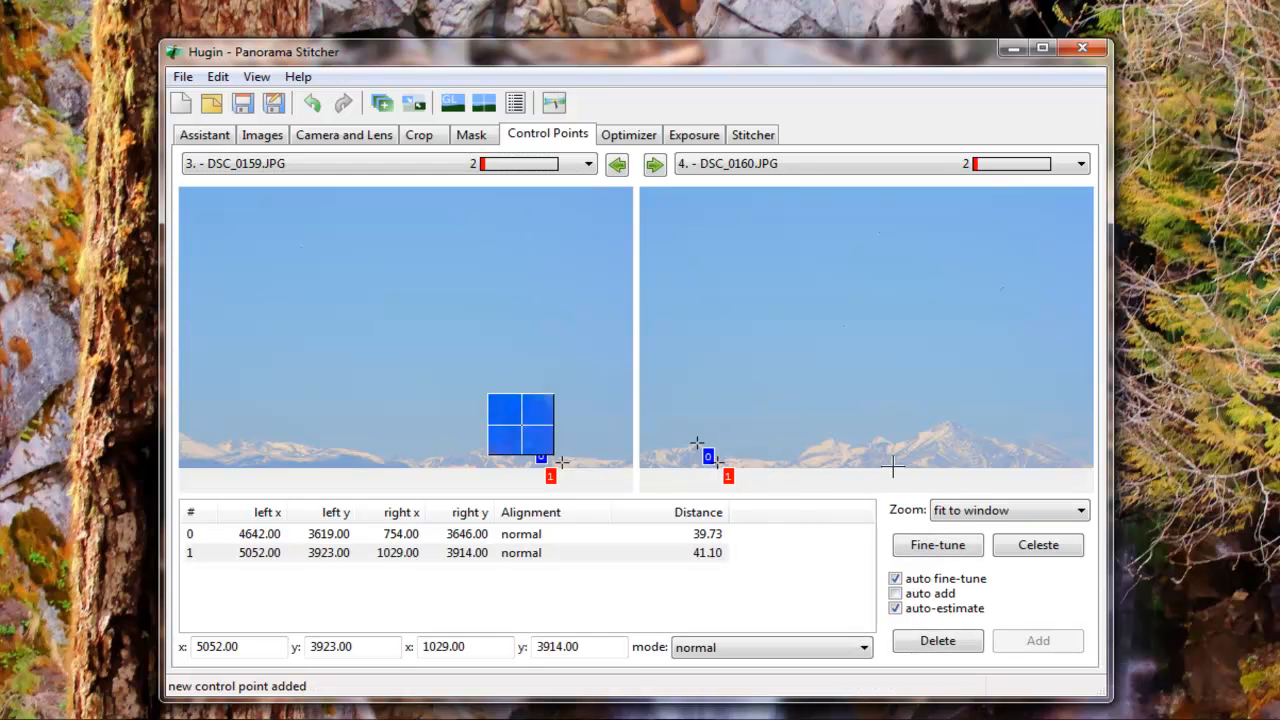
Step: Try to add a third control point pair, about x 4061, y 3752 in DSC_0159 and x 3358, y 3641 in DSC_0160
left_click(486, 451)
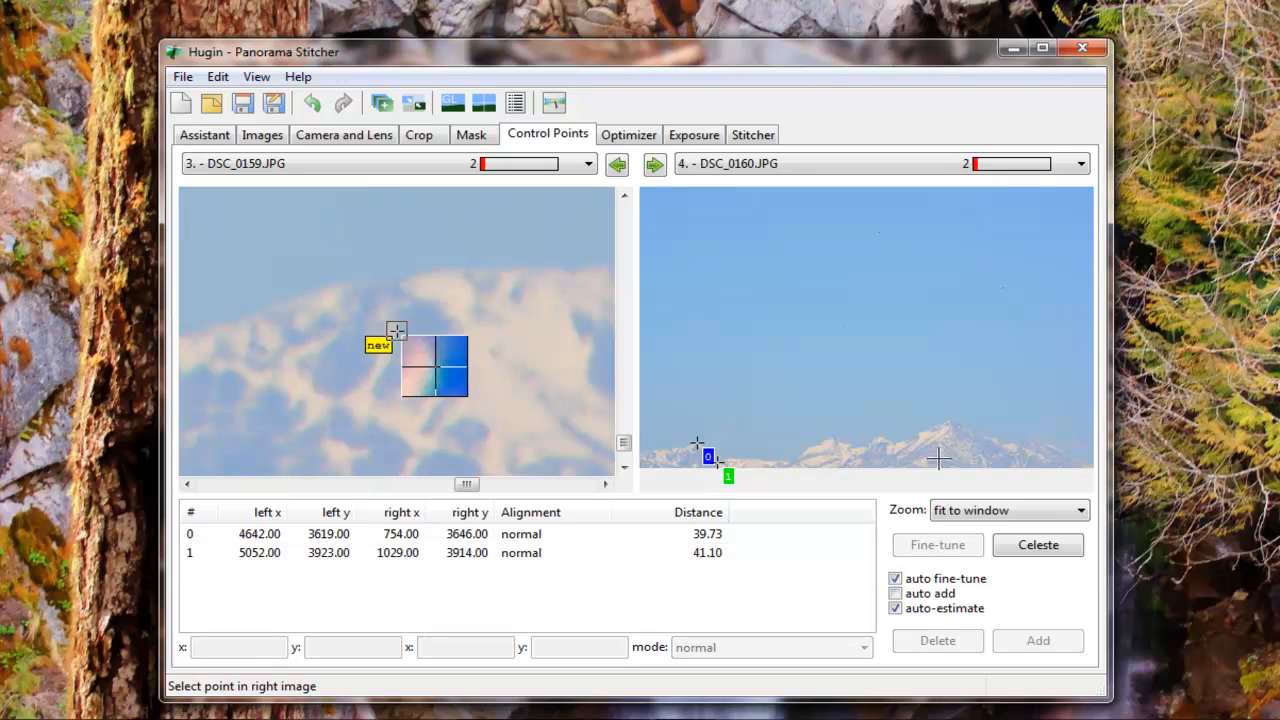
left_click(946, 421)
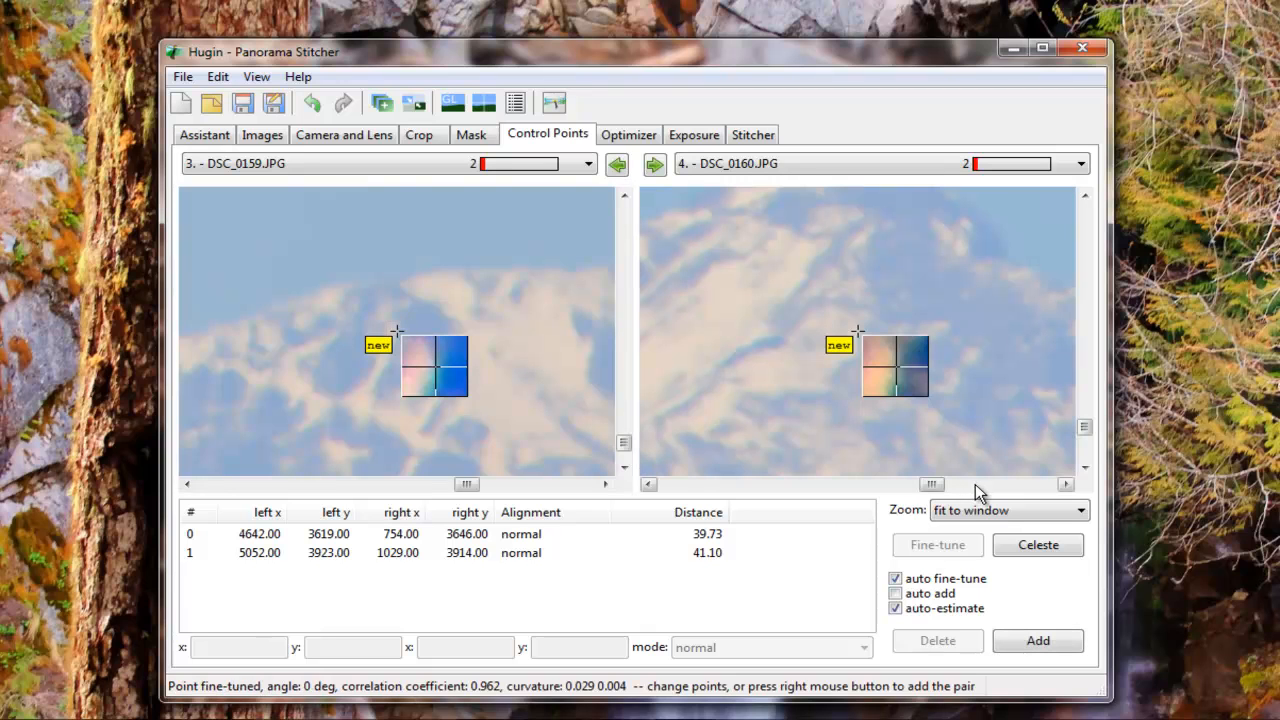
left_click_drag(857, 331, 857, 180)
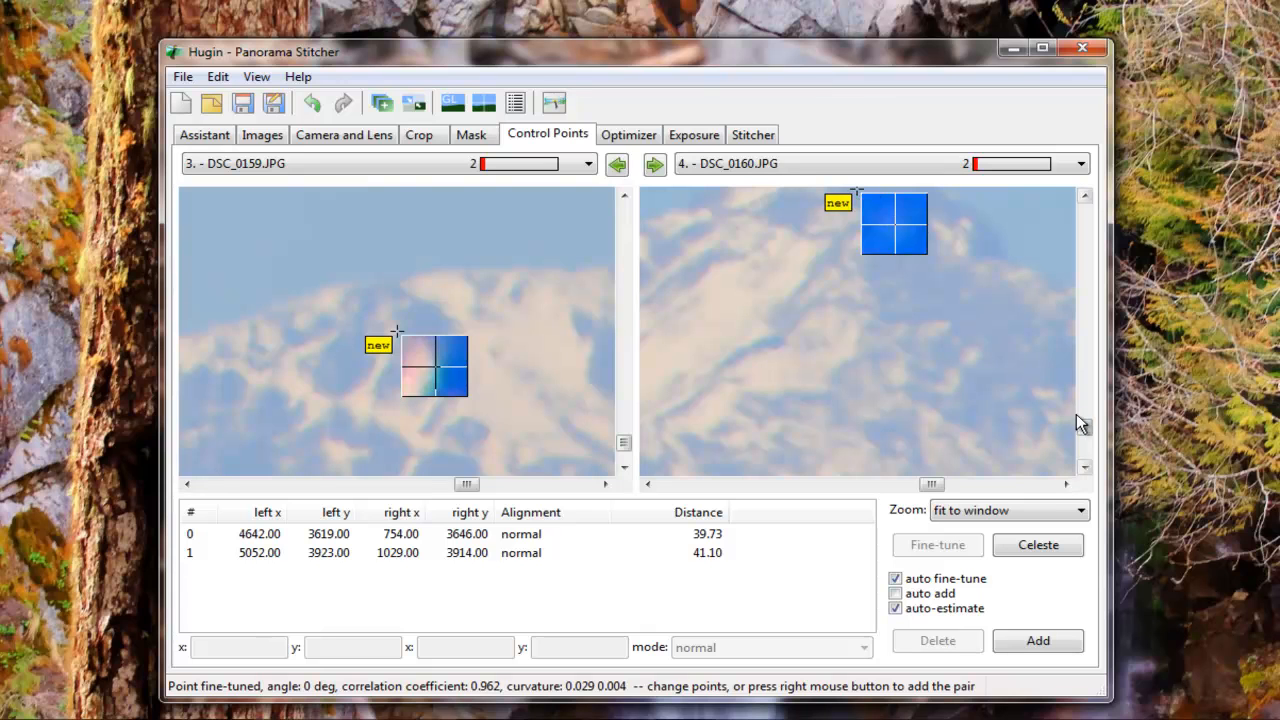
mouse_move(1085, 428)
left_mouse_down()
mouse_move(1078, 384)
mouse_move(1071, 414)
left_mouse_up()
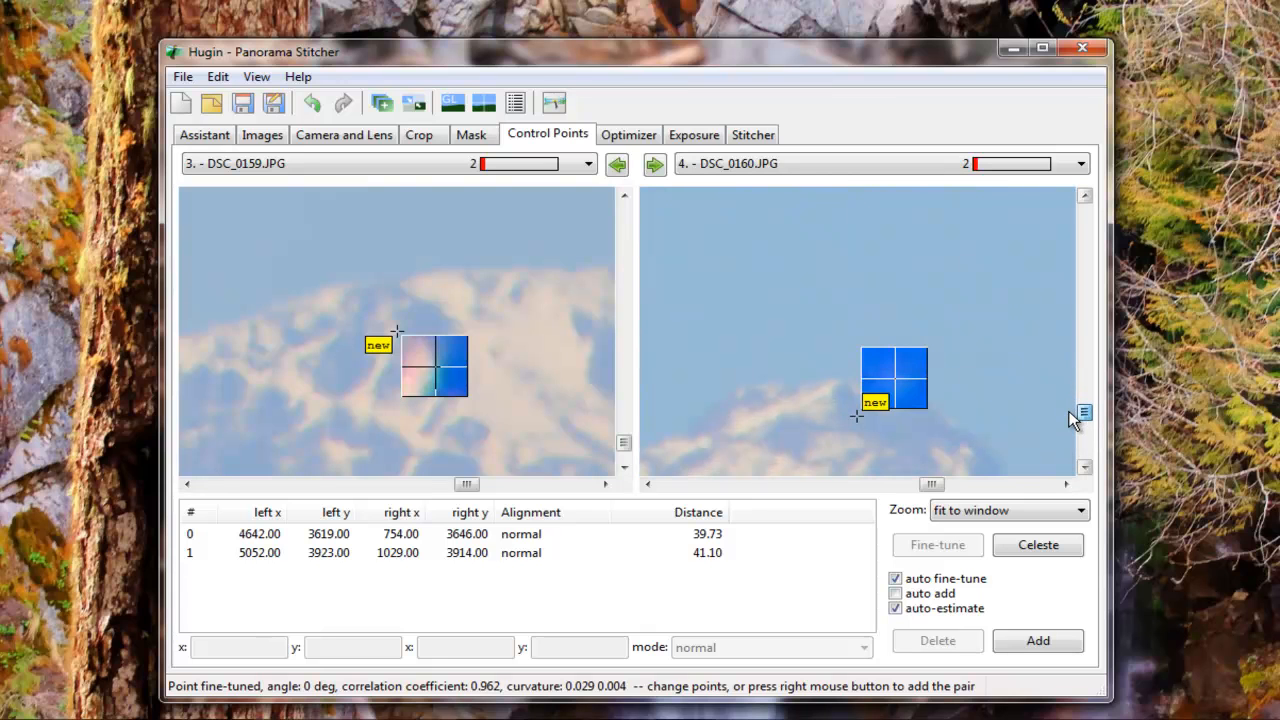
left_click(850, 375)
left_click_drag(850, 375, 812, 343)
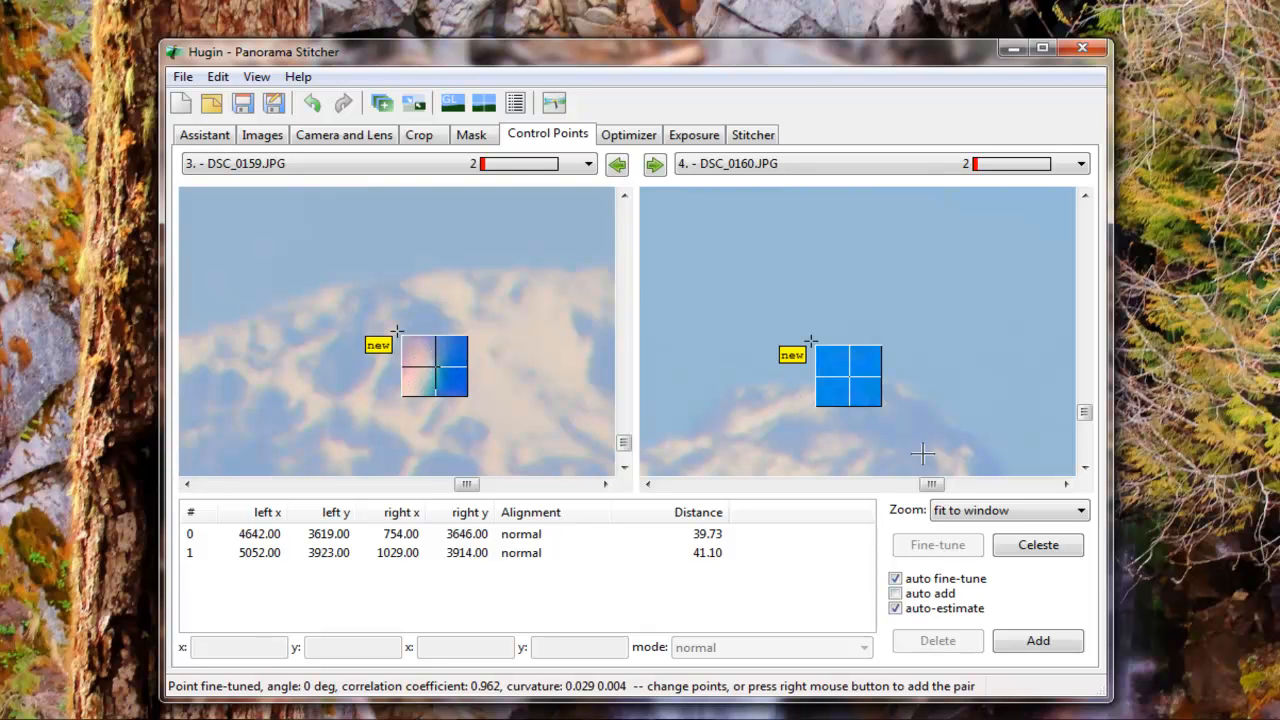
left_click_drag(936, 486, 890, 489)
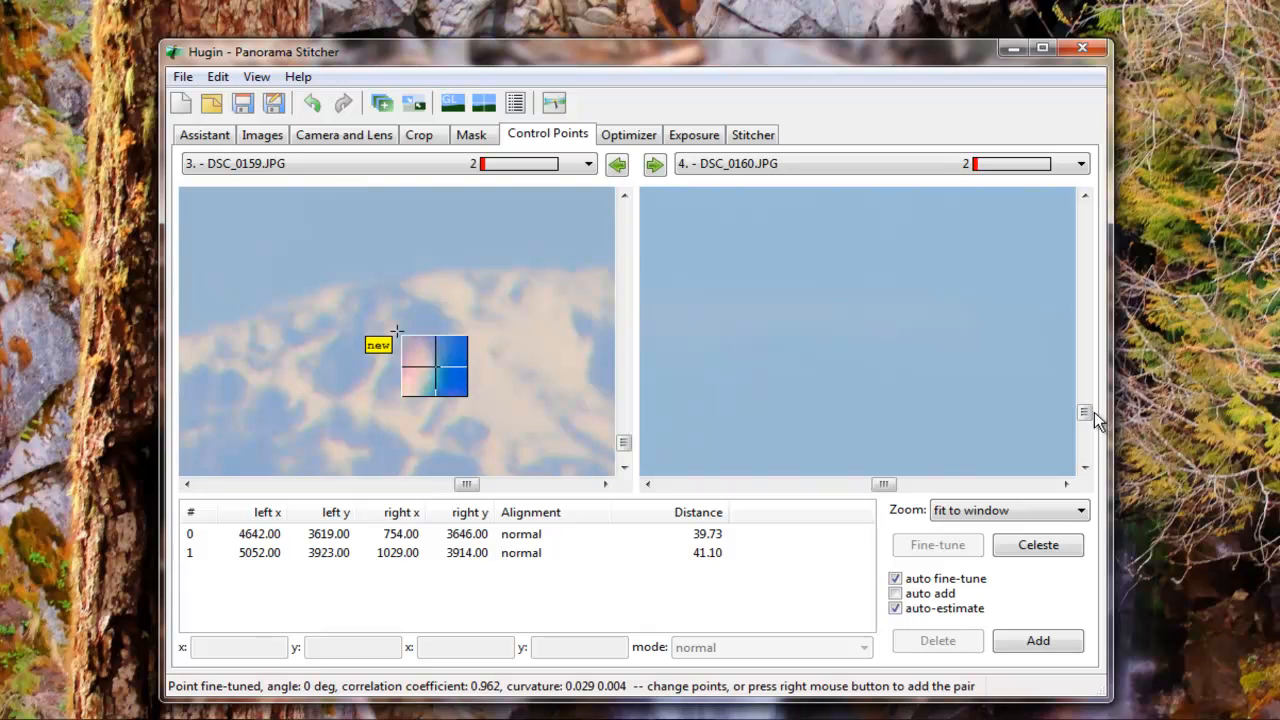
left_click_drag(1085, 414, 1086, 435)
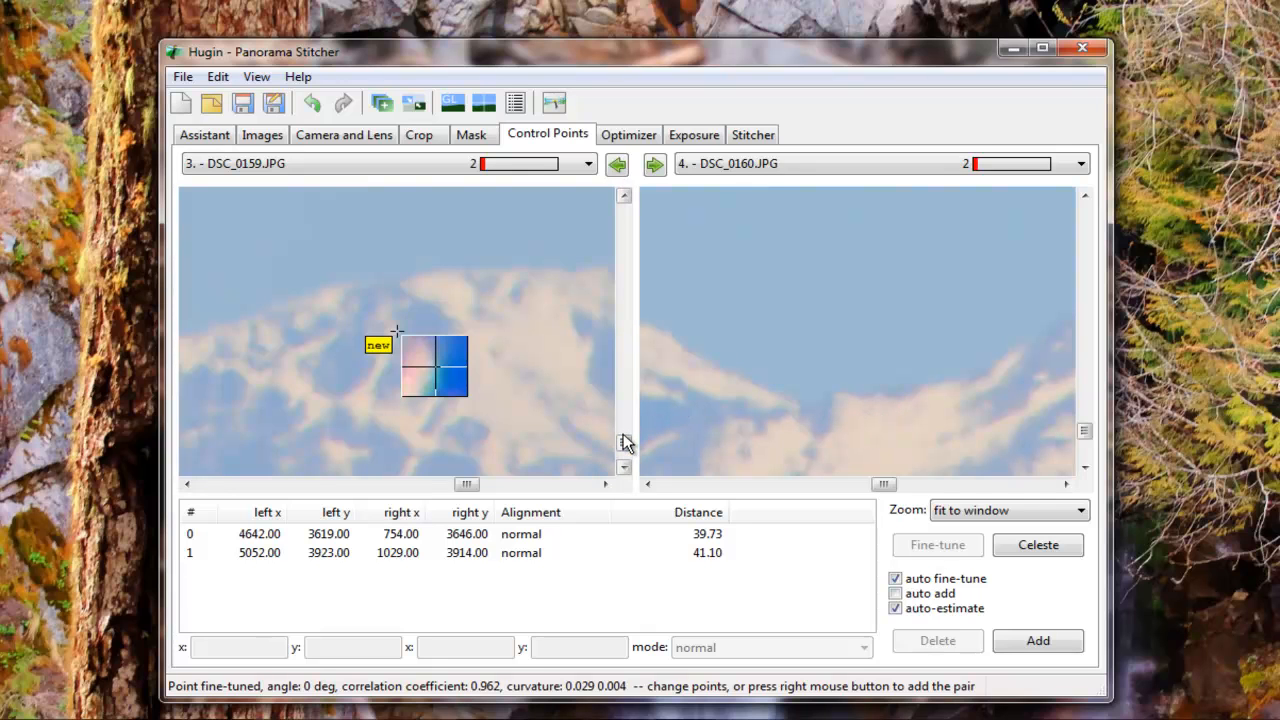
left_click_drag(623, 444, 624, 441)
mouse_move(471, 492)
left_mouse_down()
mouse_move(422, 490)
mouse_move(477, 500)
left_mouse_up()
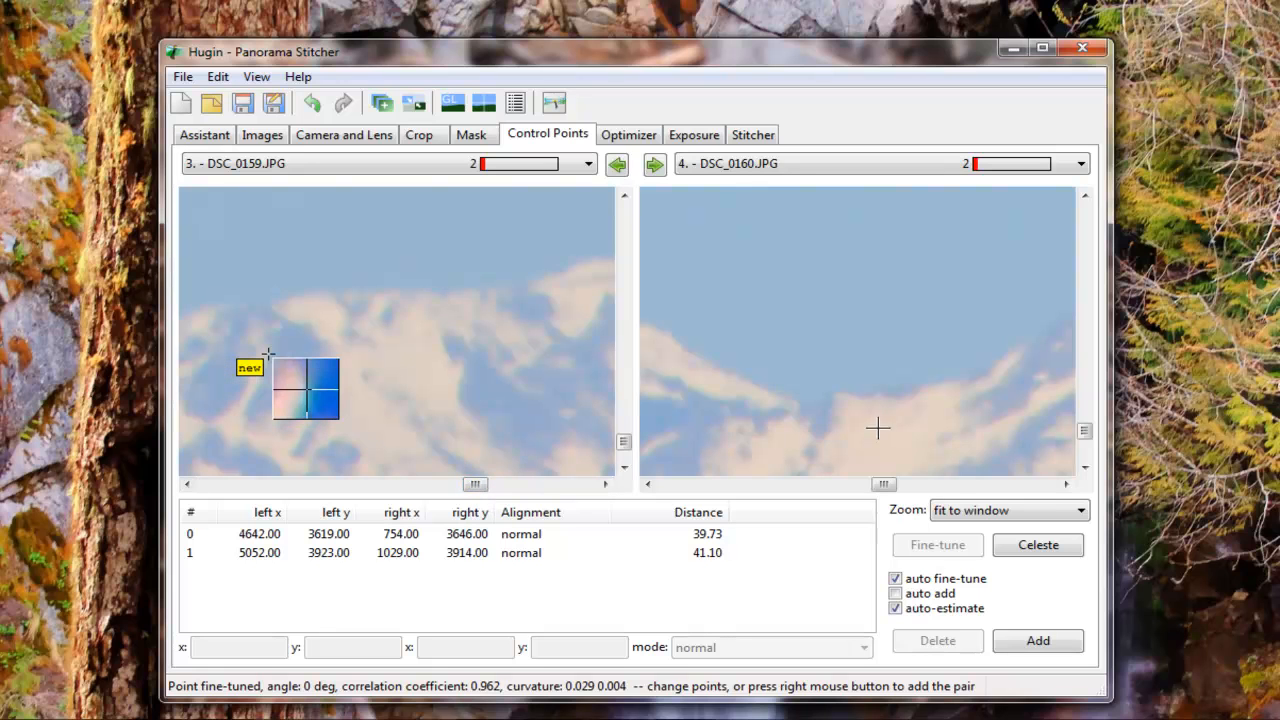
left_click(815, 410)
left_click(1038, 641)
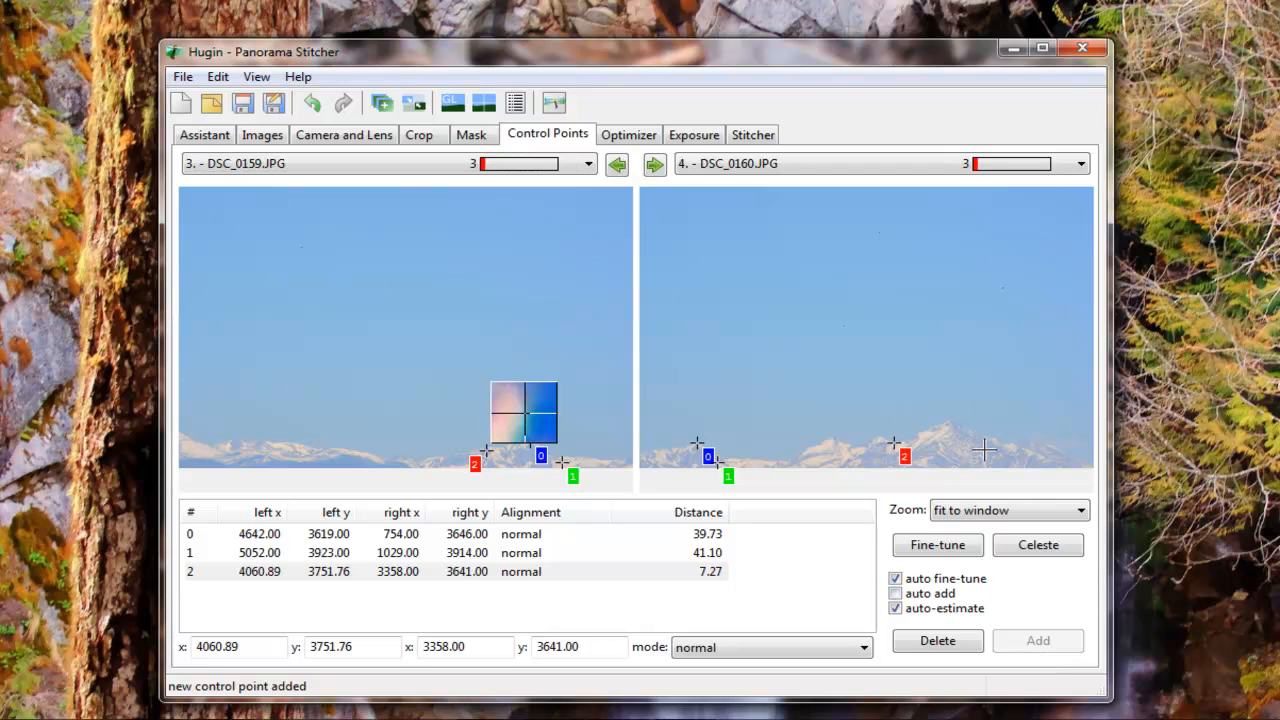
Step: Delete the mismatched third control point pair between DSC_0159 and DSC_0160
left_click(905, 455)
left_click(954, 641)
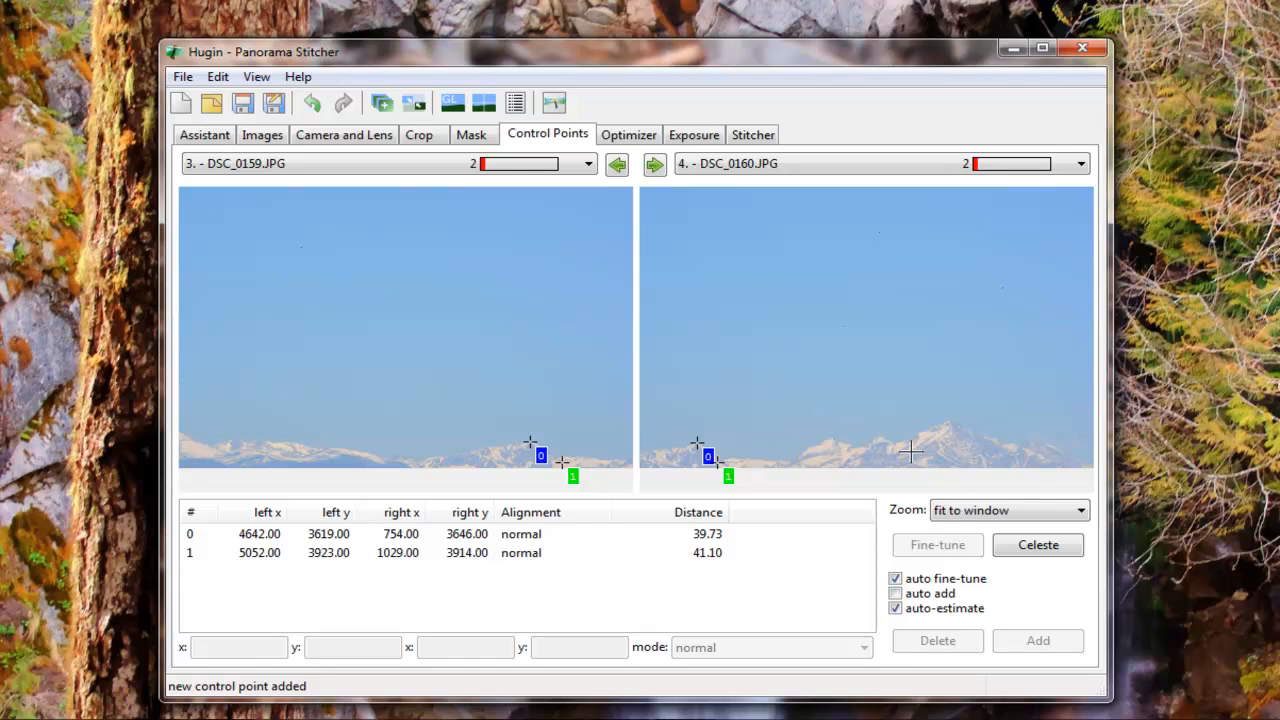
Step: Add a third control point pair left of the small peak, about x 3975, y 3740 in DSC_0159 and x 69, y 3788 in DSC_0160
left_click(650, 457)
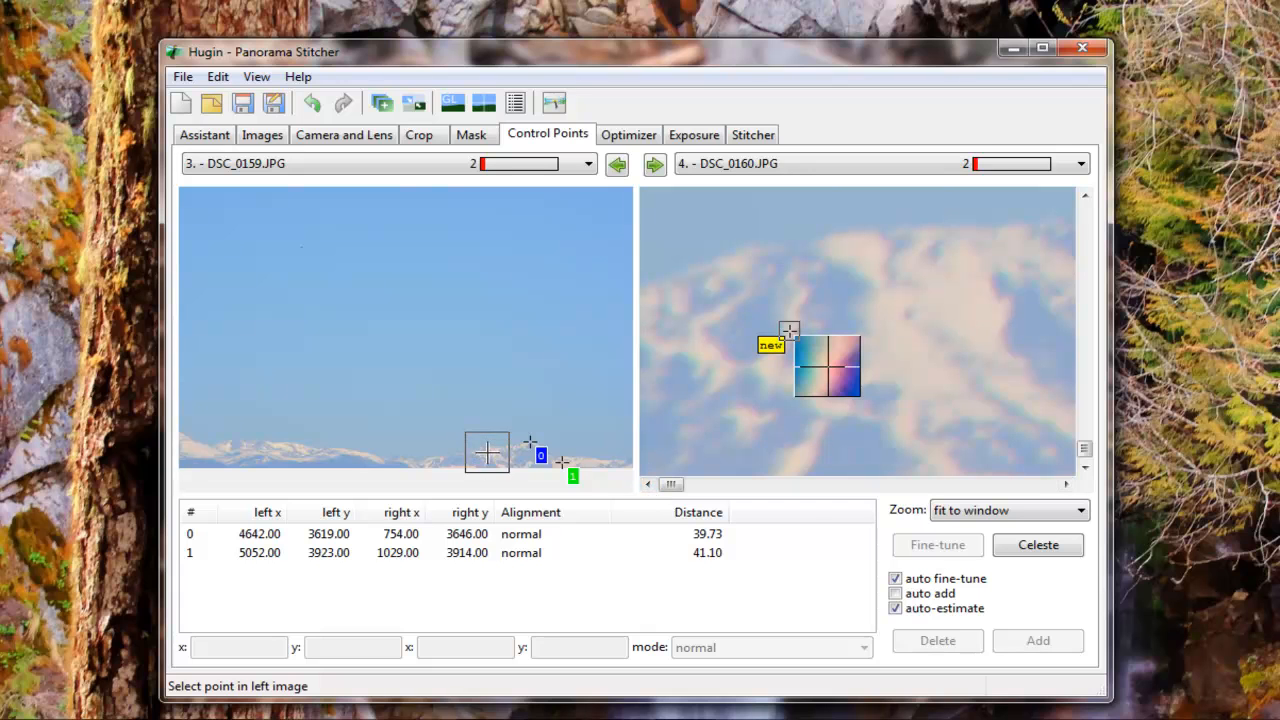
left_click(866, 401)
left_click_drag(831, 365, 845, 338)
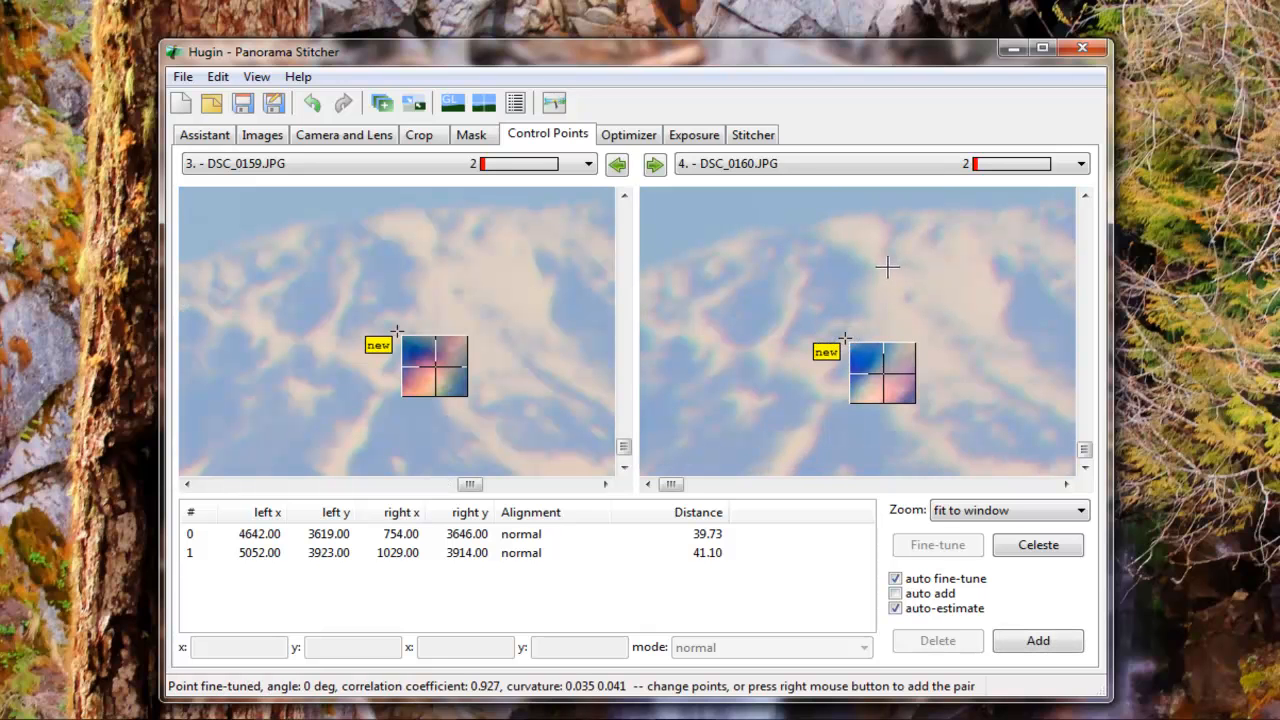
left_click(712, 266)
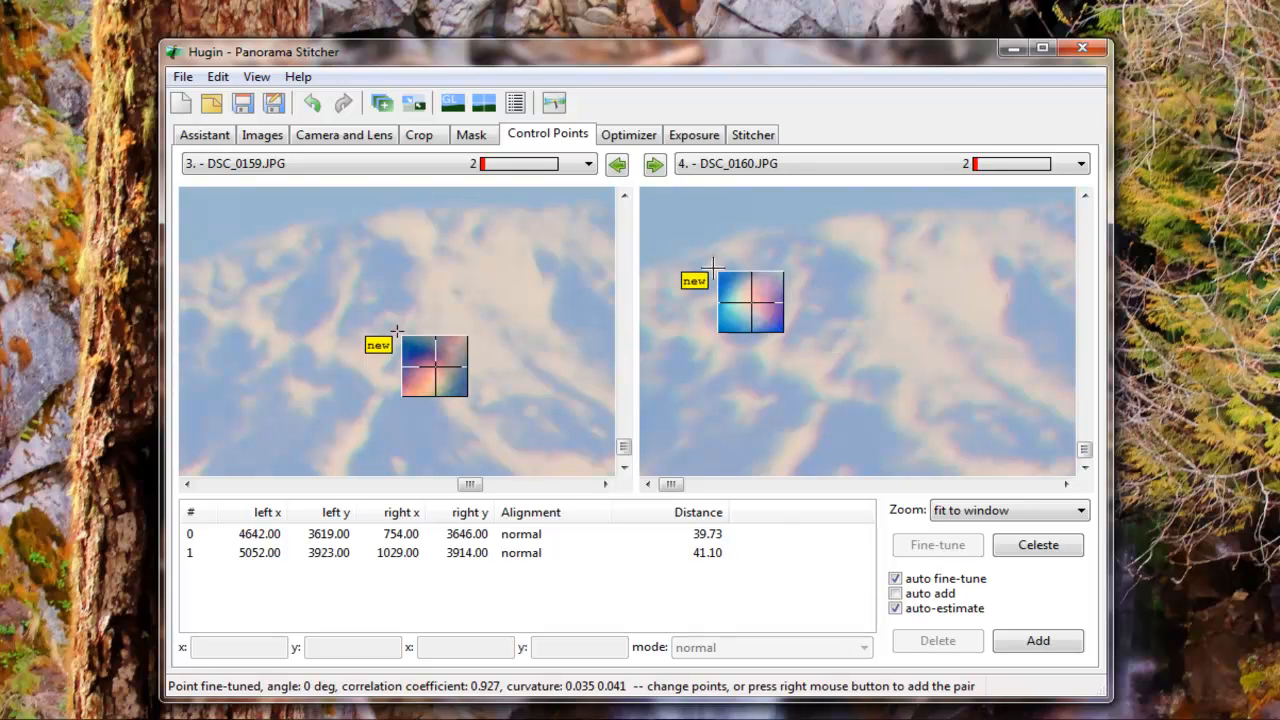
left_click(268, 258)
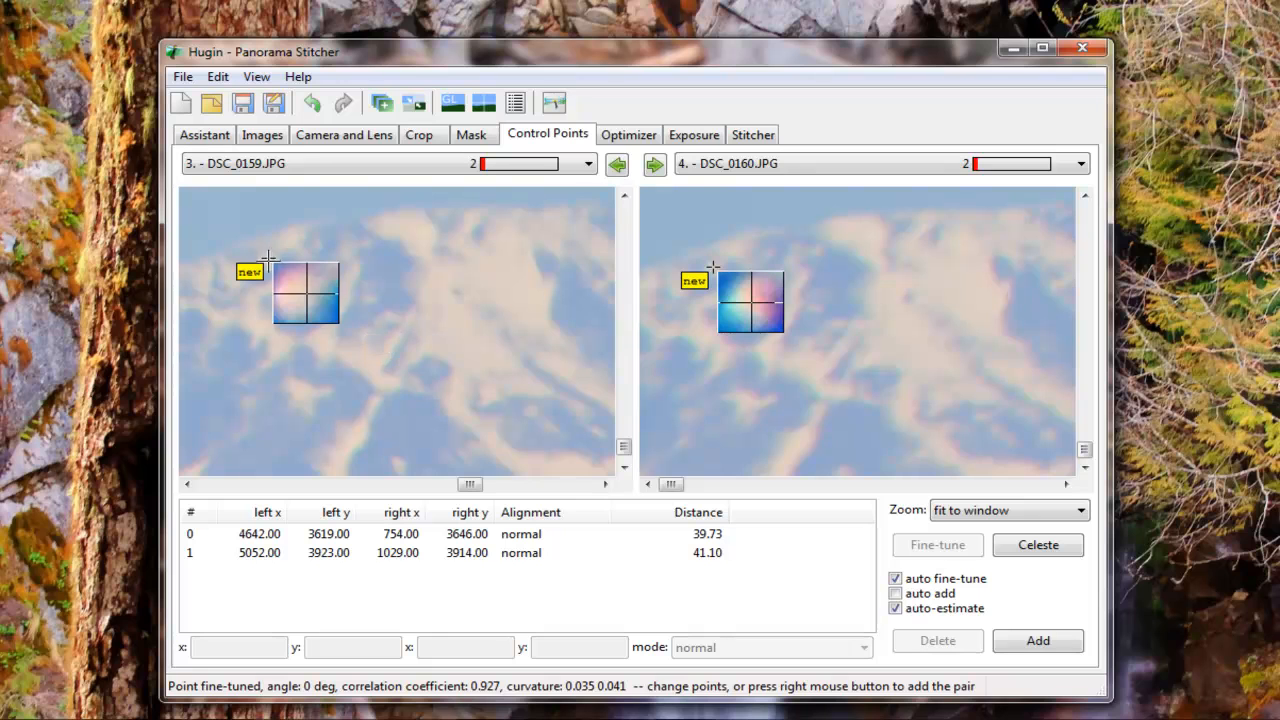
left_click(1037, 643)
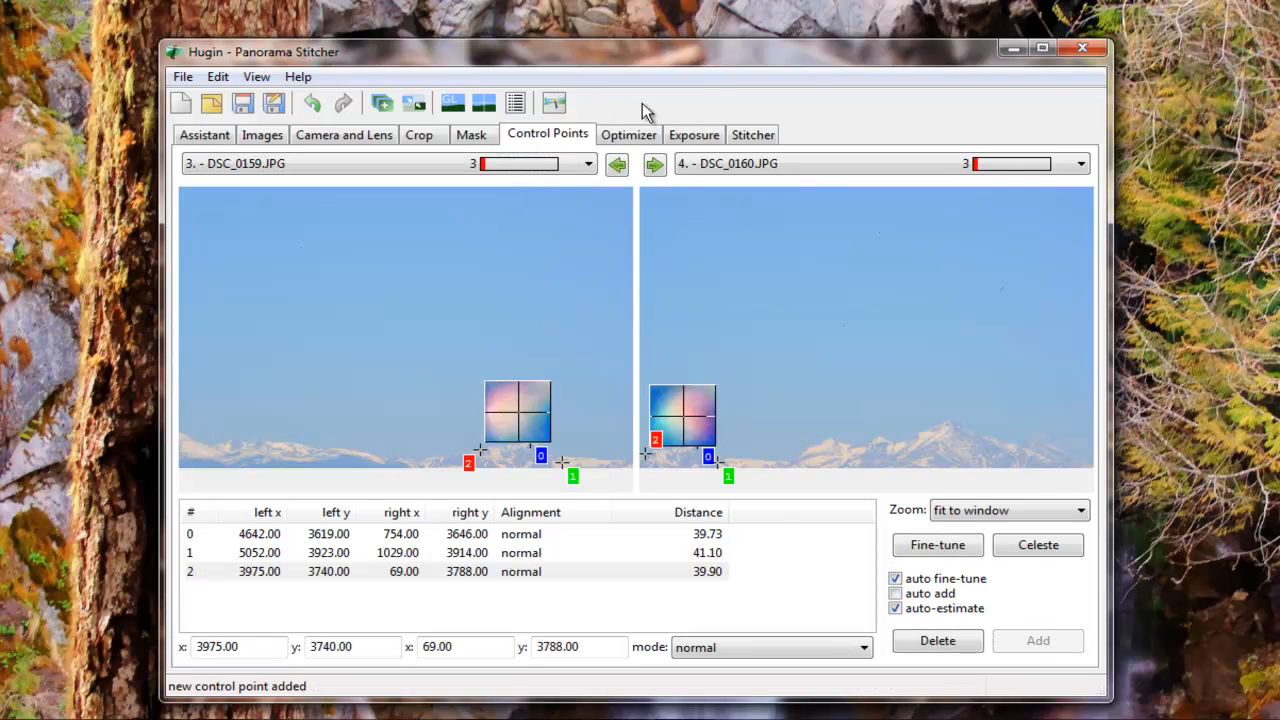
Step: Advance to DSC_0160 and DSC_0161 and add a control point pair on the snowy ridge left of the highest peak, about x 2707, y 3640 and x 858, y 3627
left_click(655, 165)
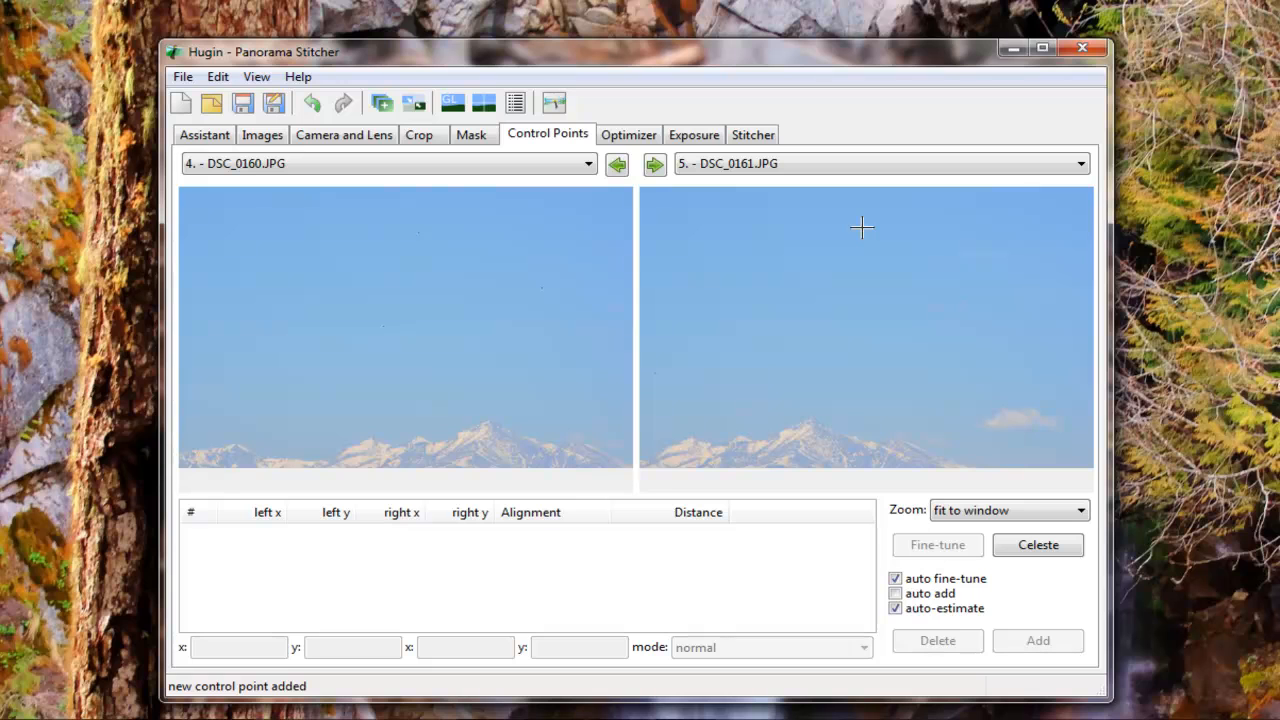
left_click(709, 444)
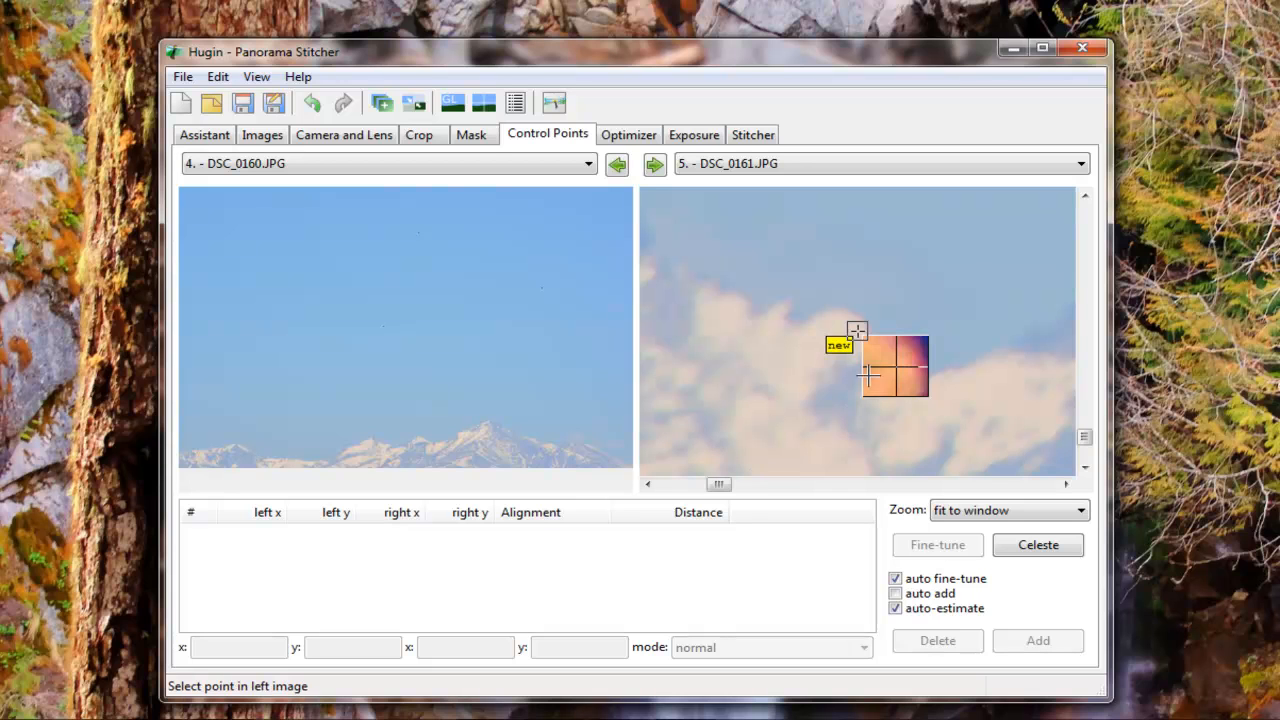
left_click(784, 305)
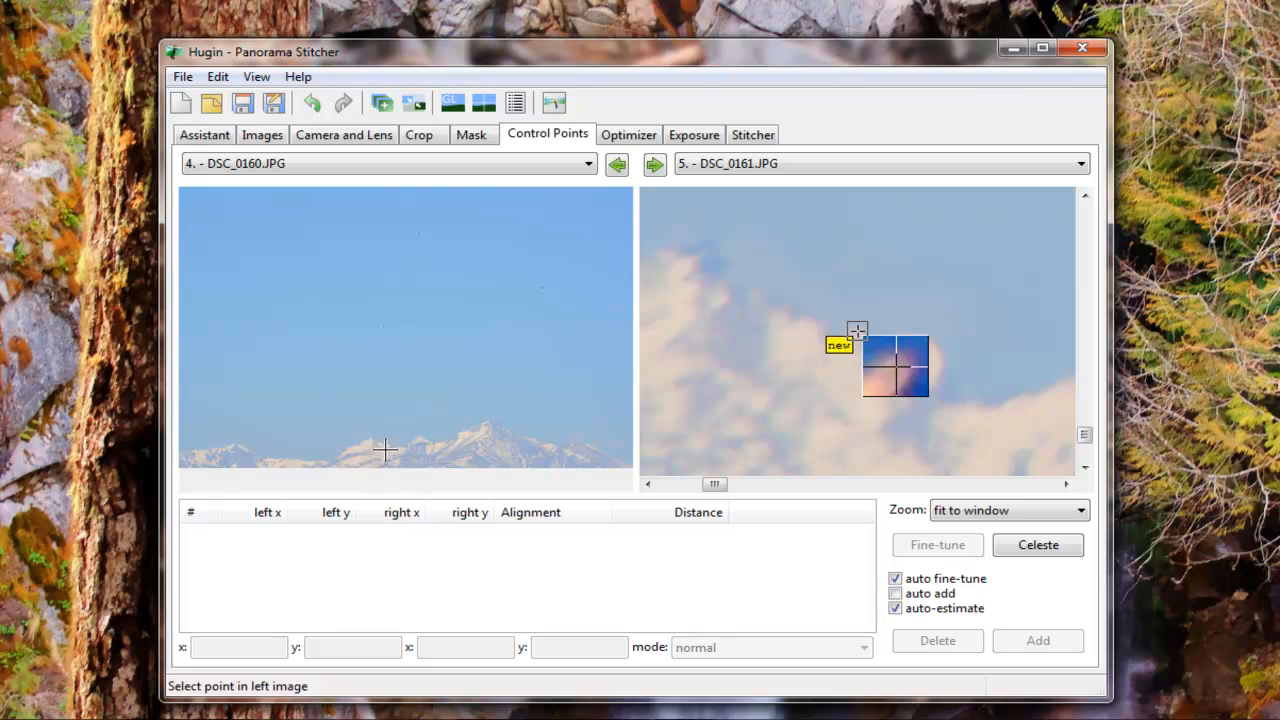
left_click(410, 466)
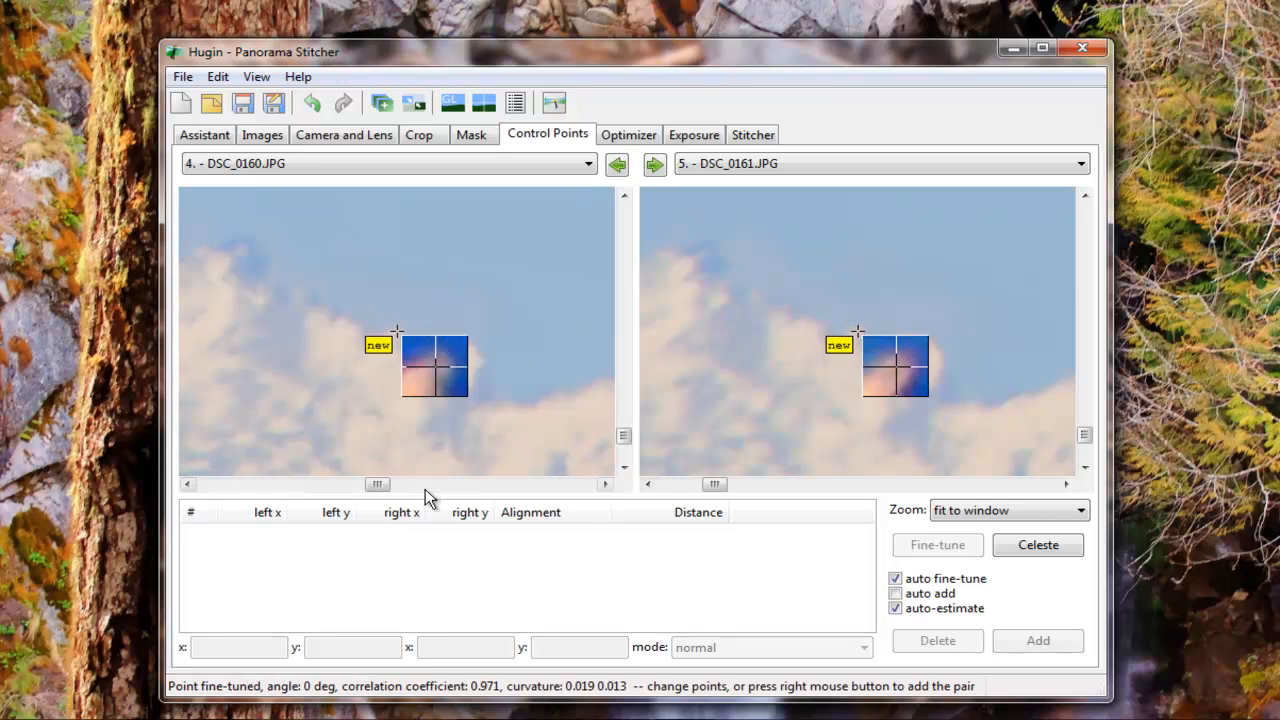
left_click(410, 393)
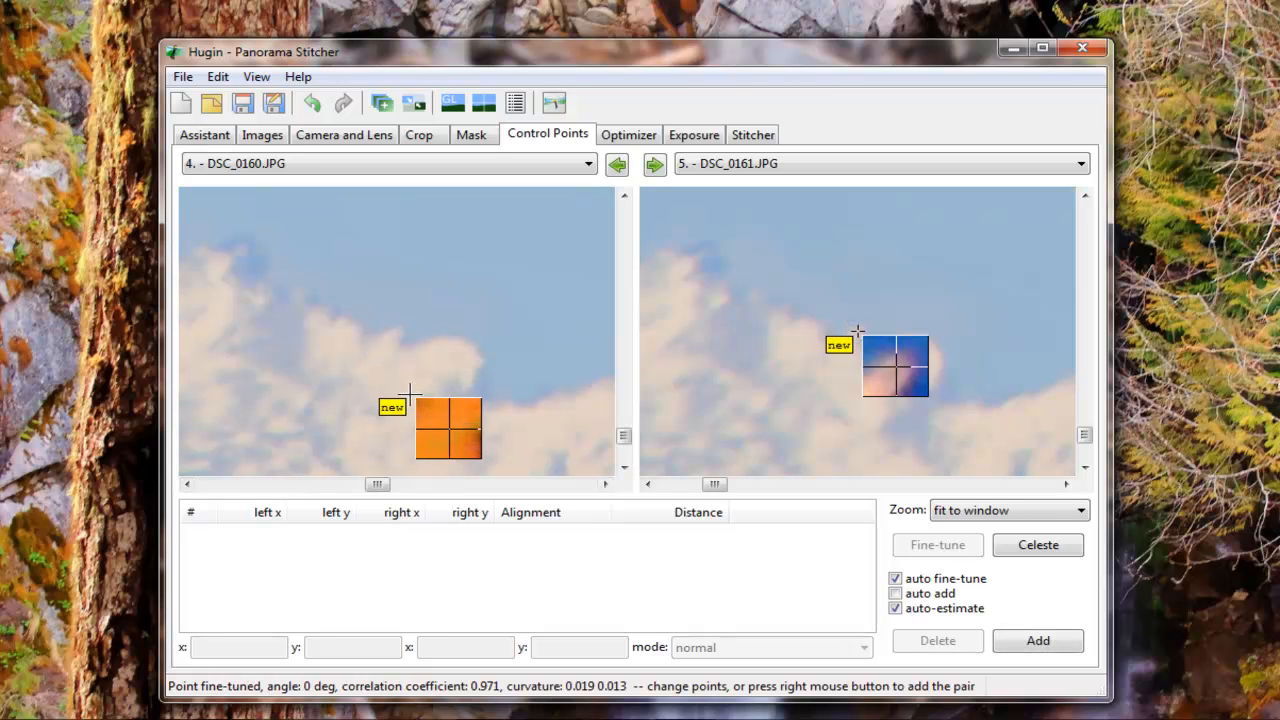
left_click(397, 331)
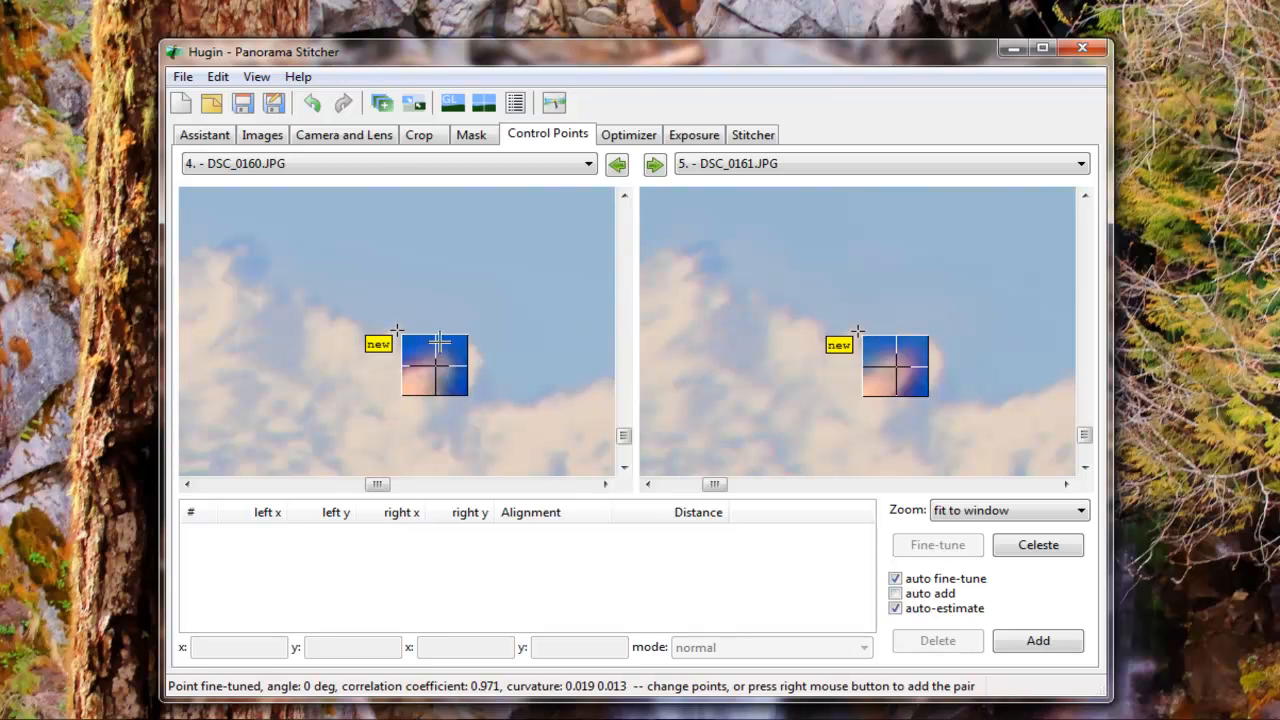
left_click(1023, 639)
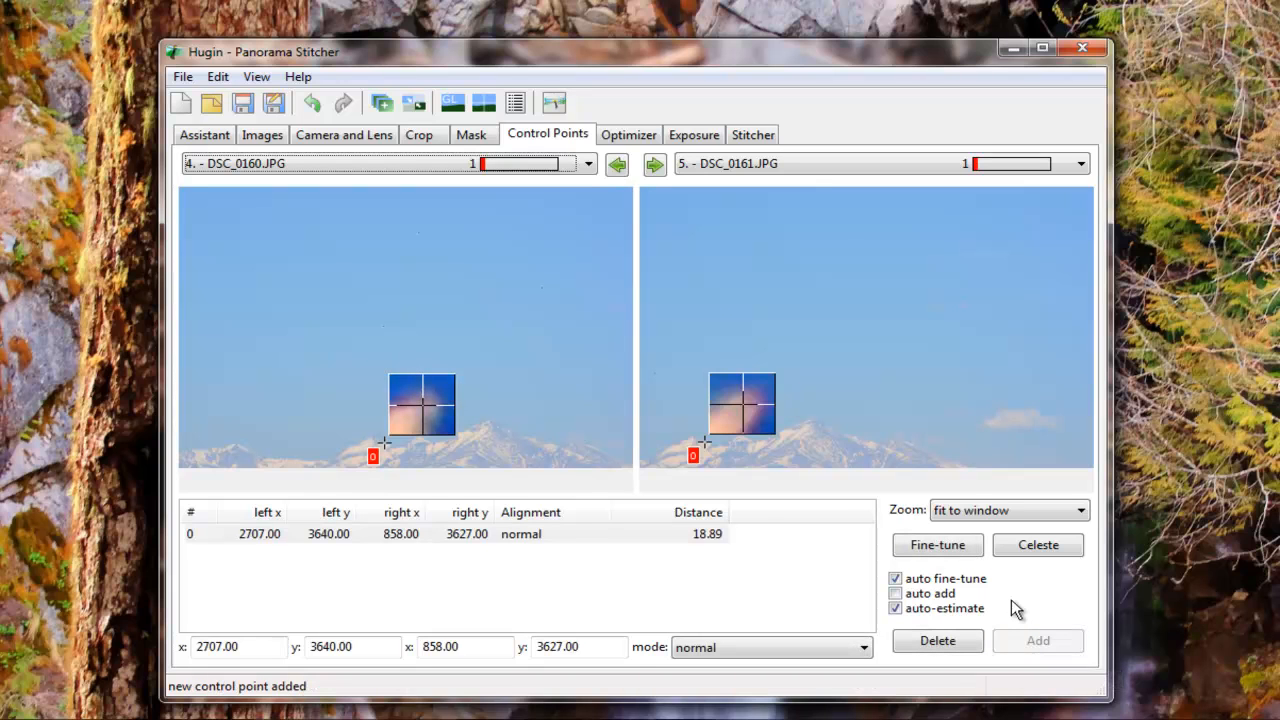
Step: Add a second control point pair near the highest peak's summit, about x 4088, y 3363 in DSC_0160 and x 2260, y 3340 in DSC_0161
left_click(812, 420)
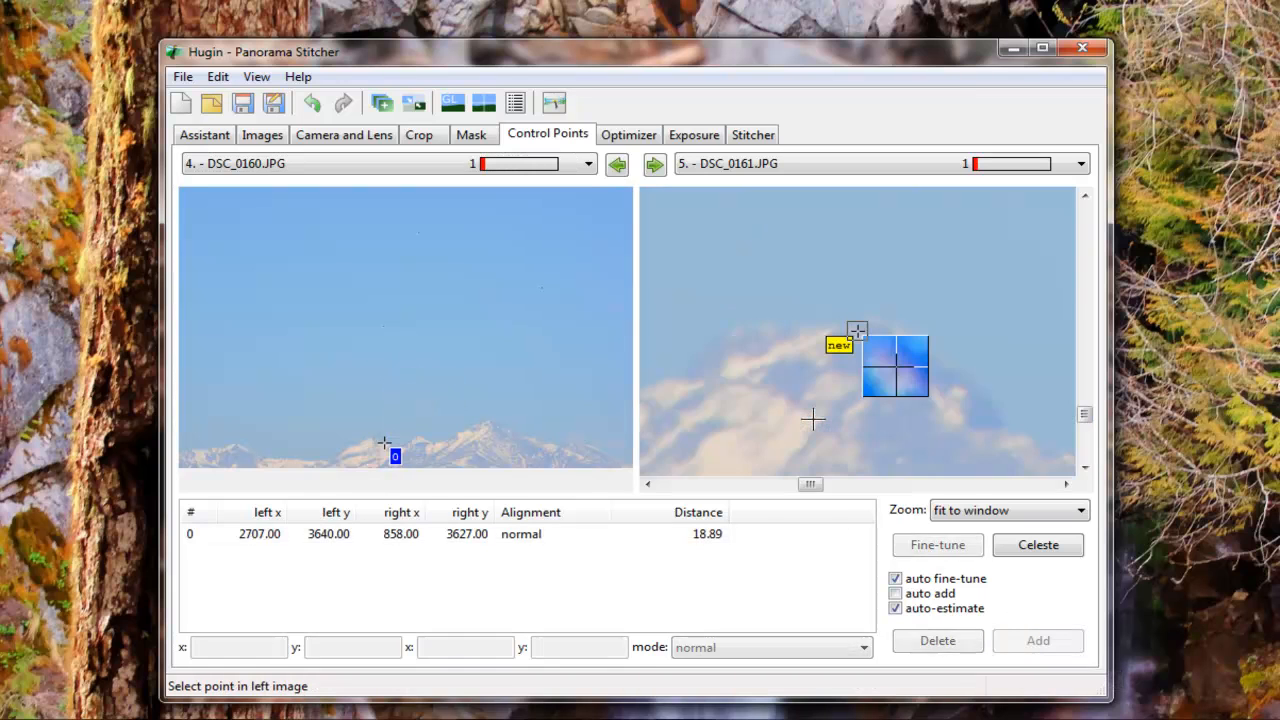
left_click(885, 385)
left_click_drag(885, 385, 920, 451)
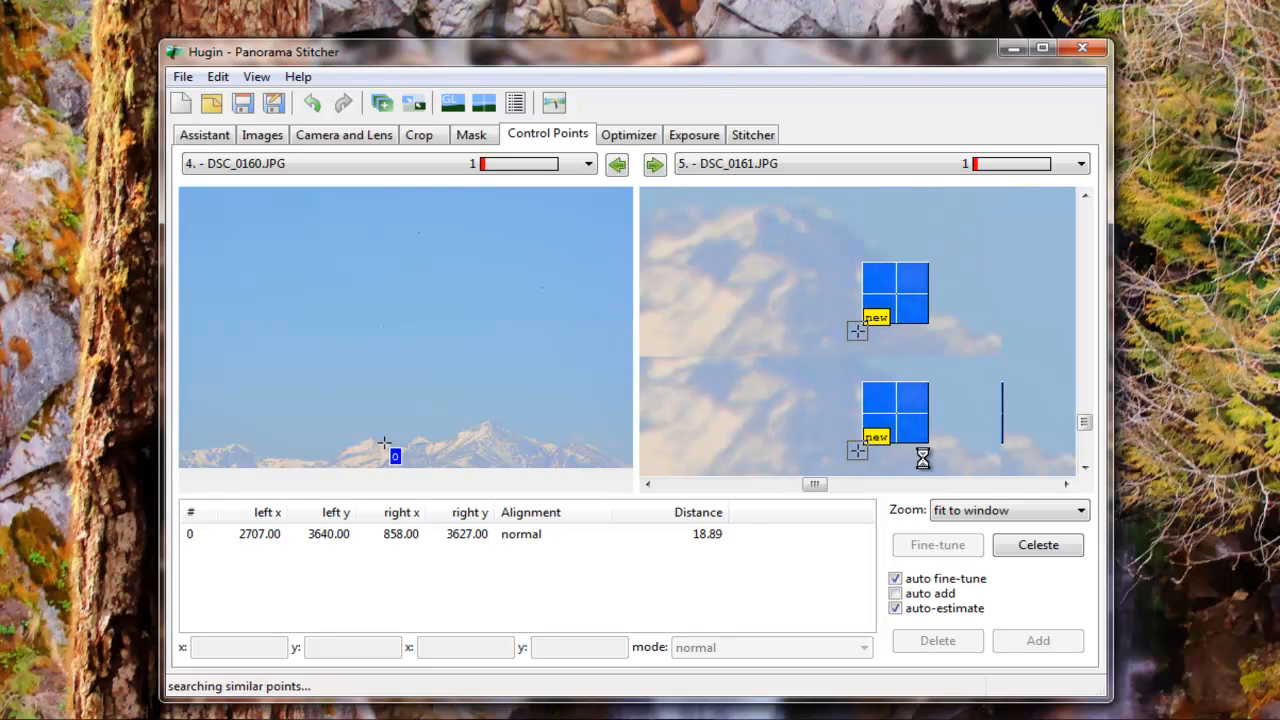
left_click_drag(858, 330, 892, 319)
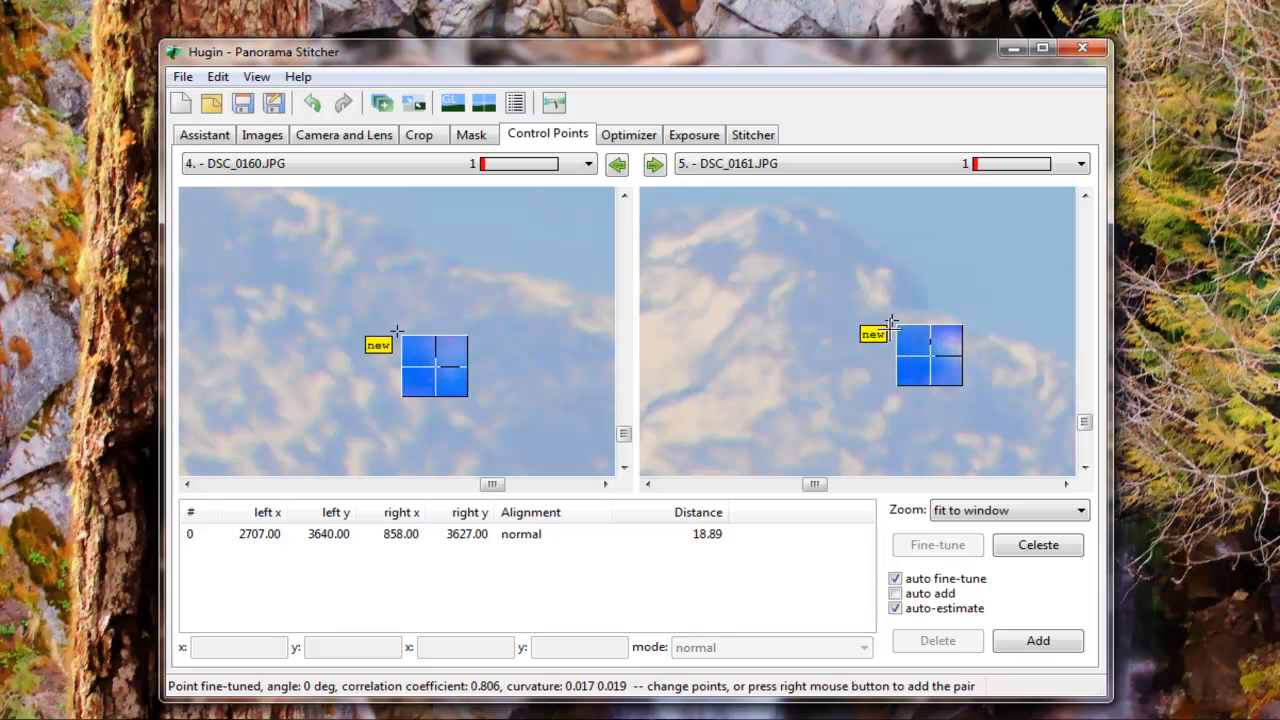
left_click(751, 249)
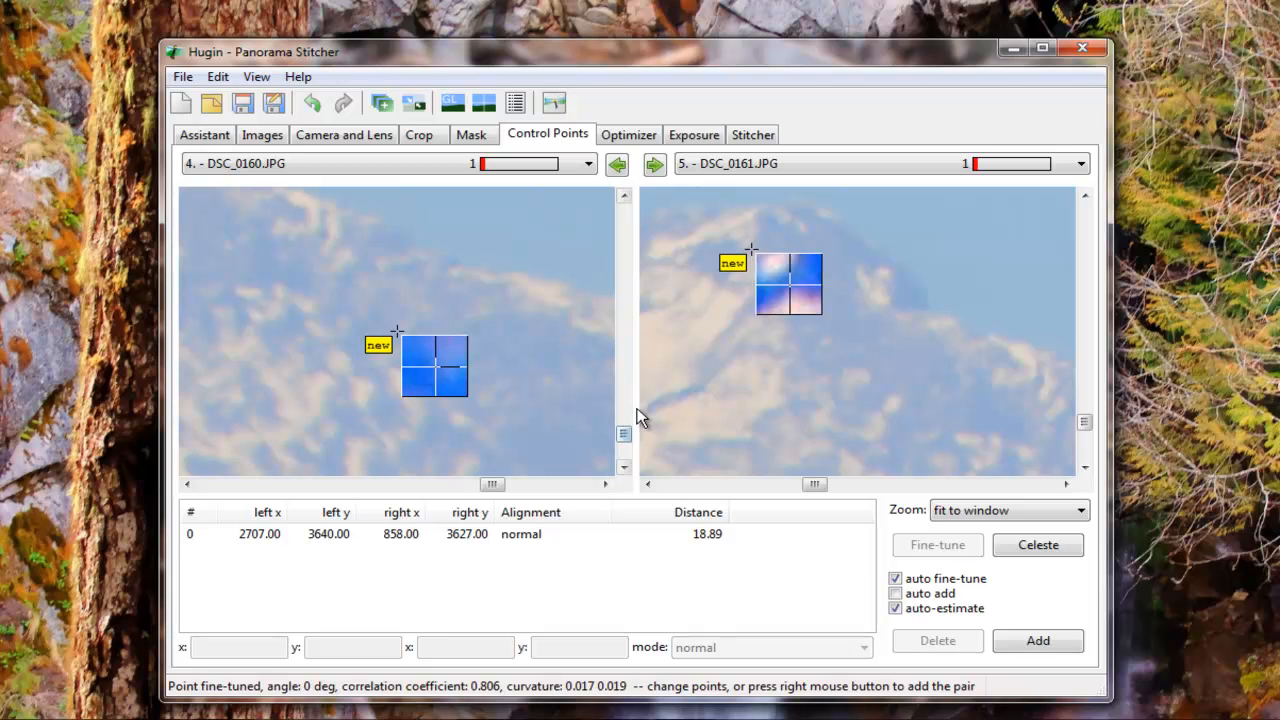
left_click_drag(628, 437, 628, 426)
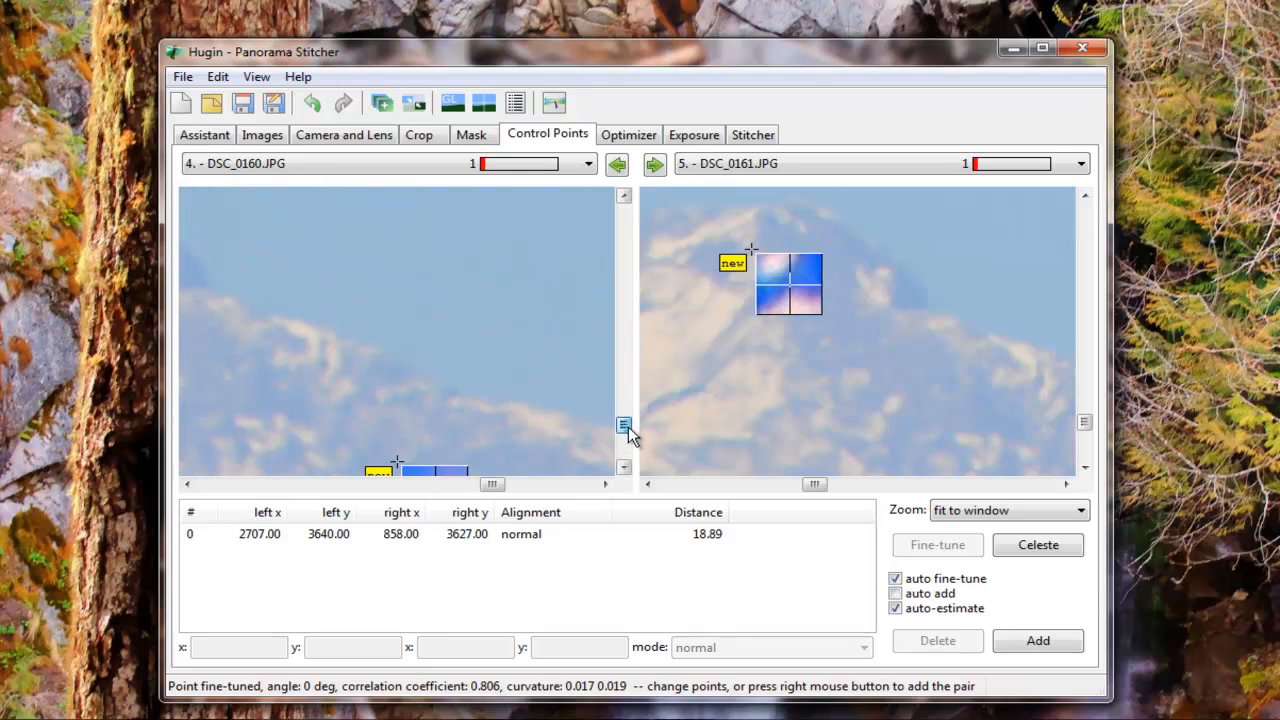
mouse_move(500, 486)
left_mouse_down()
mouse_move(470, 500)
mouse_move(479, 493)
left_mouse_up()
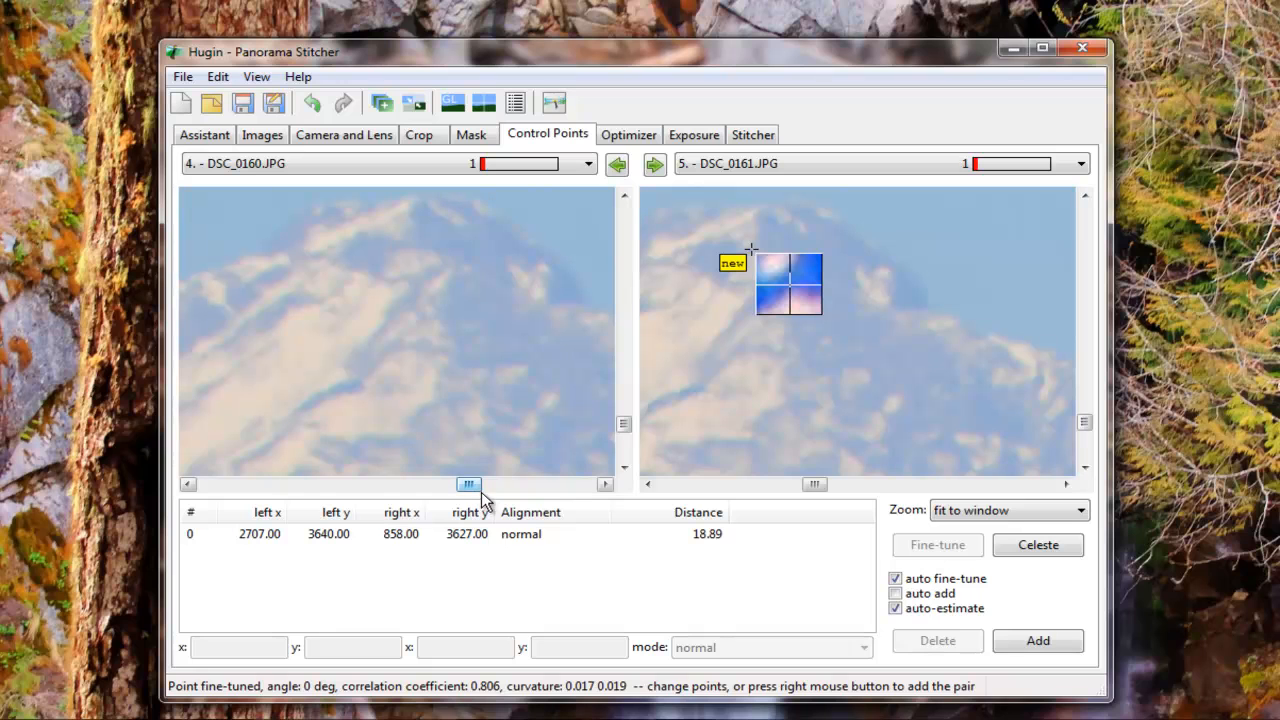
left_click(399, 244)
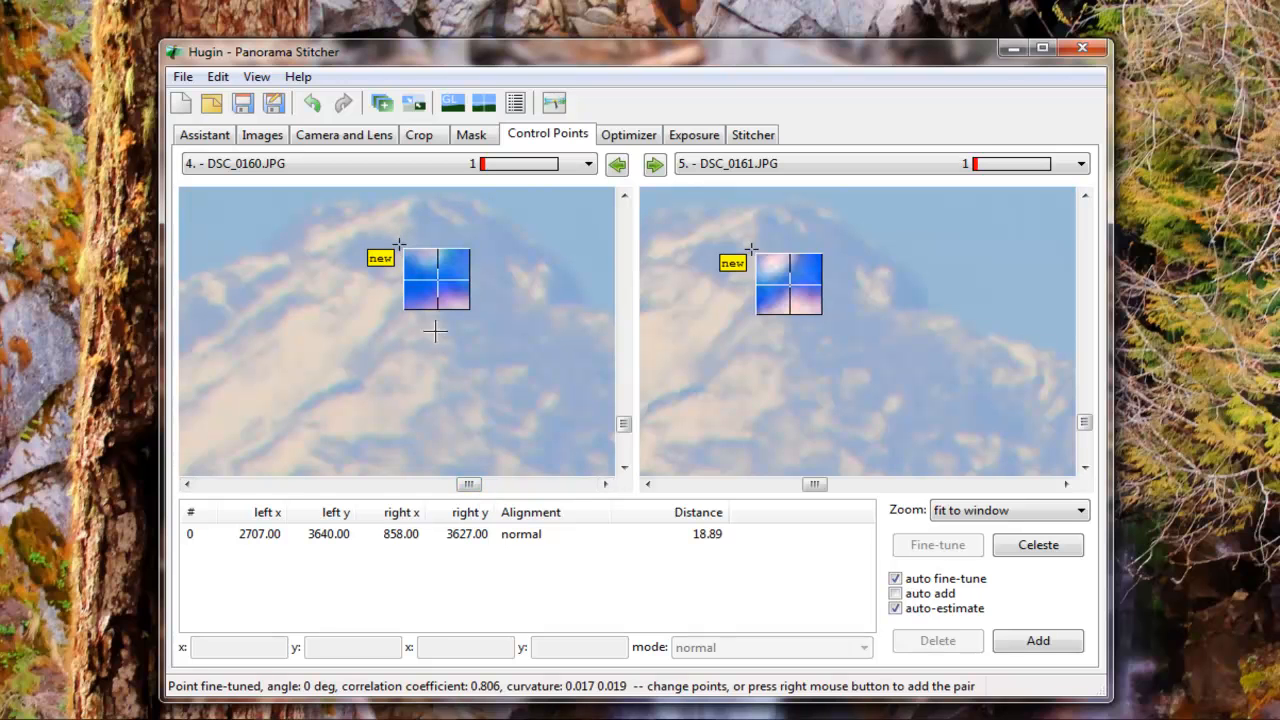
left_click(1038, 645)
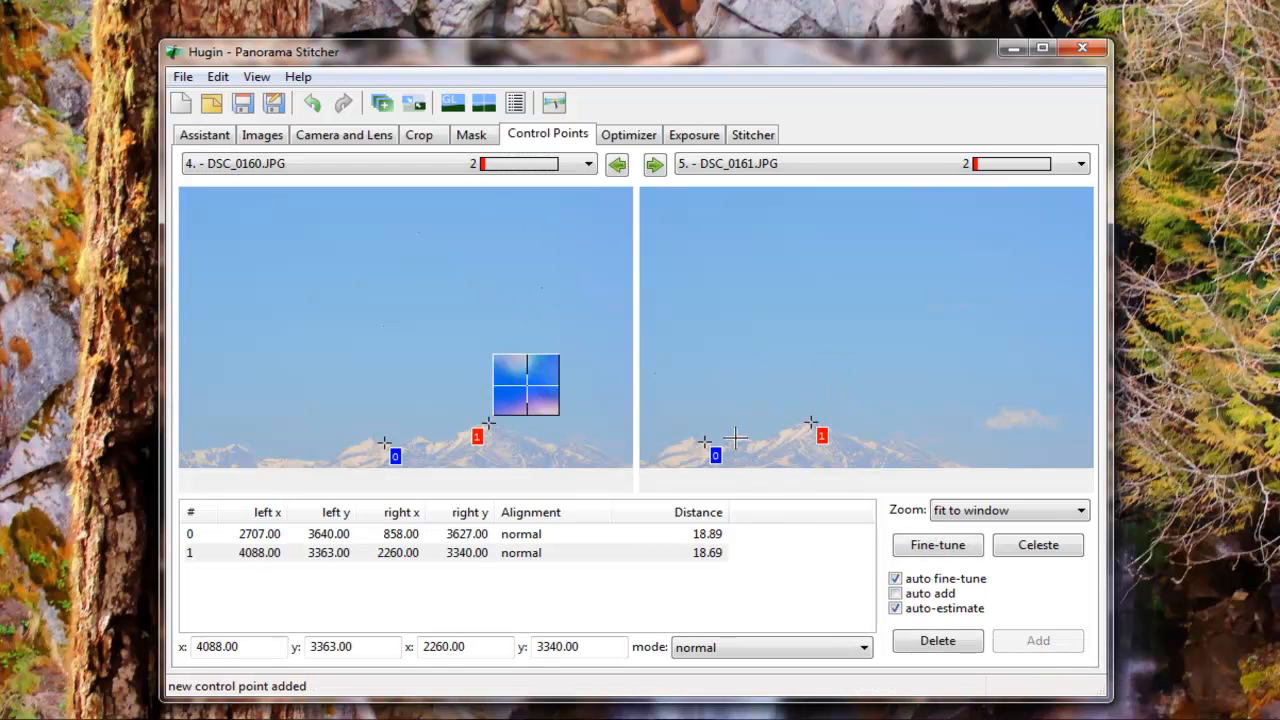
Step: Add a third control point pair on a snow patch below the highest peak, about x 3720, y 3902 and x 1882, y 3880
left_click(783, 460)
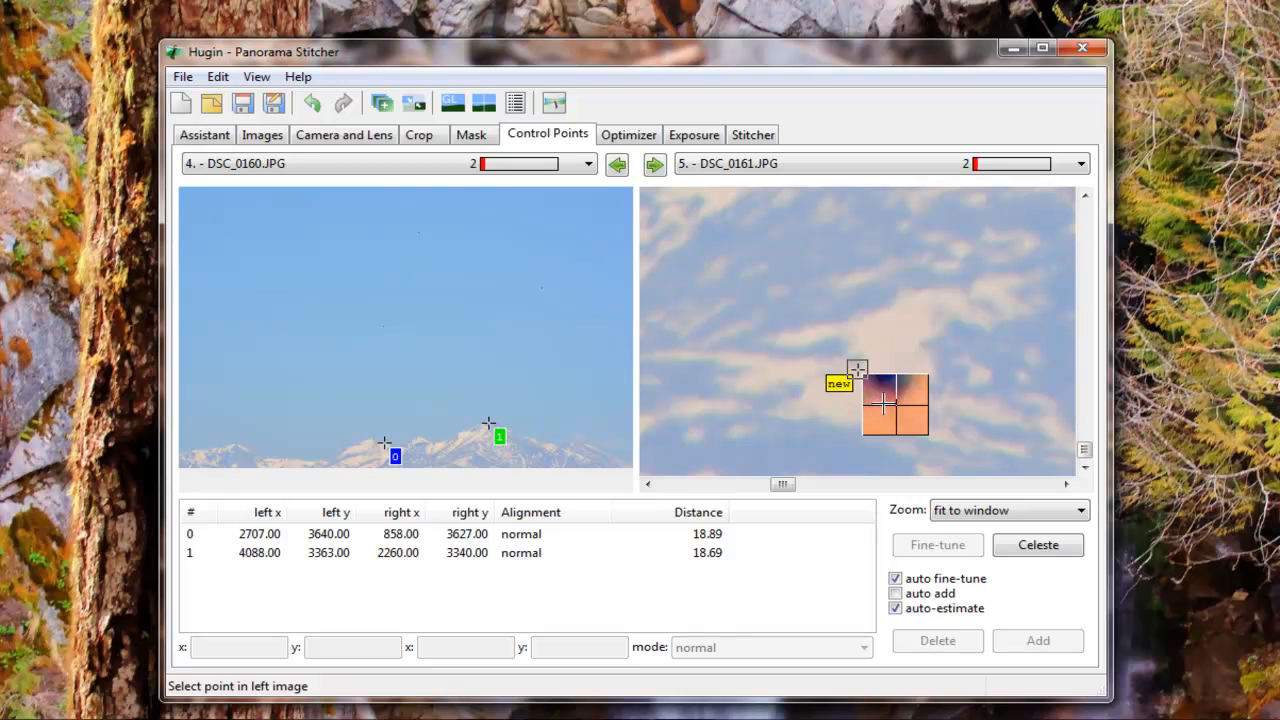
mouse_move(893, 403)
left_mouse_down()
mouse_move(949, 433)
mouse_move(972, 419)
mouse_move(955, 388)
mouse_move(893, 392)
left_mouse_up()
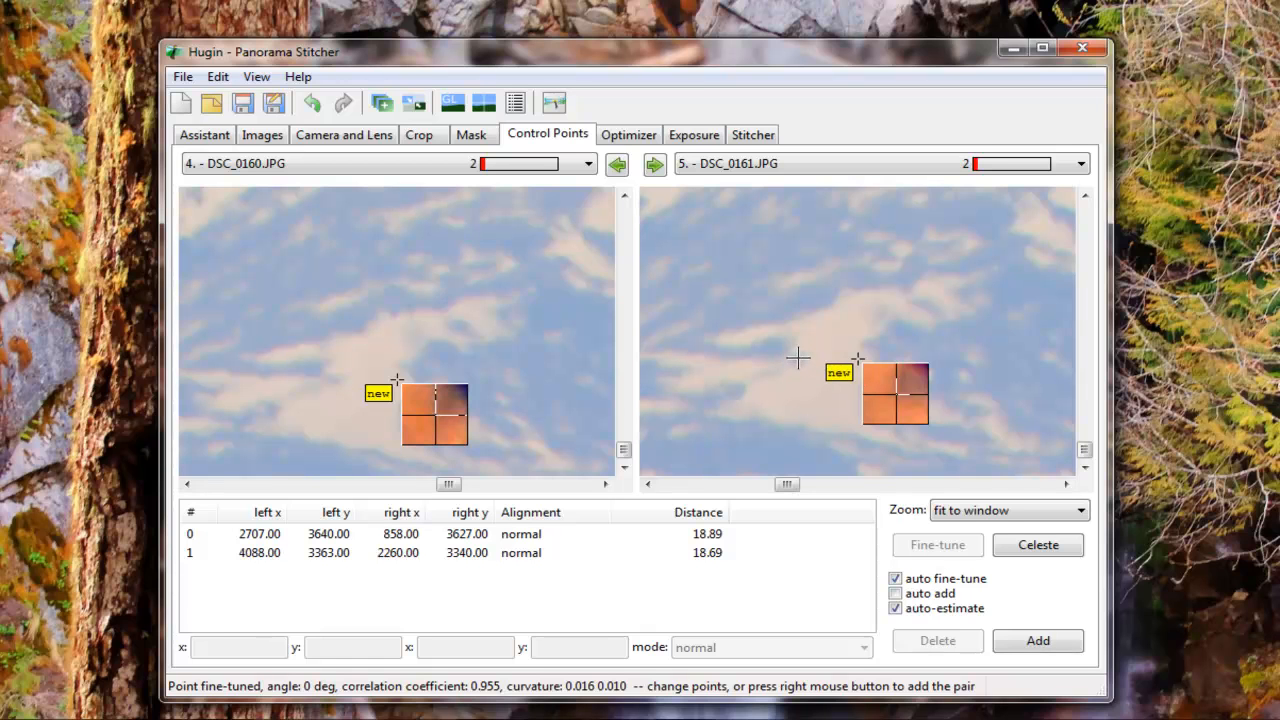
left_click(797, 358)
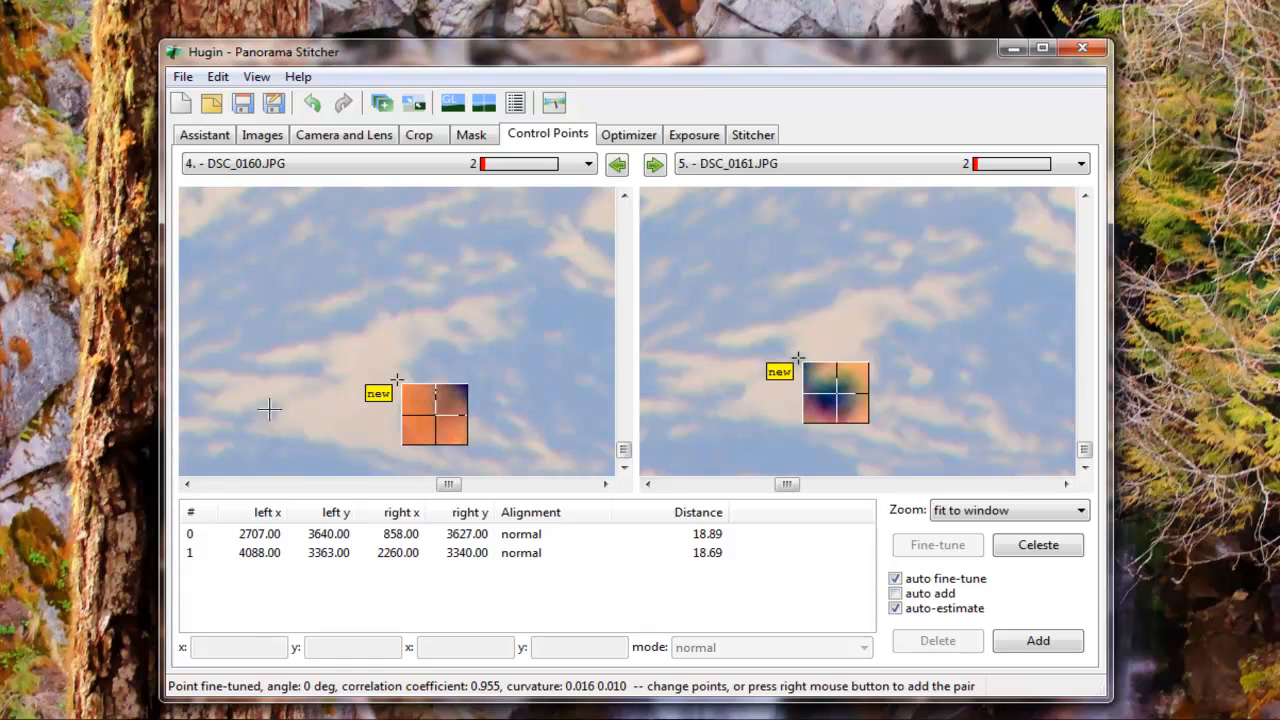
left_click(334, 379)
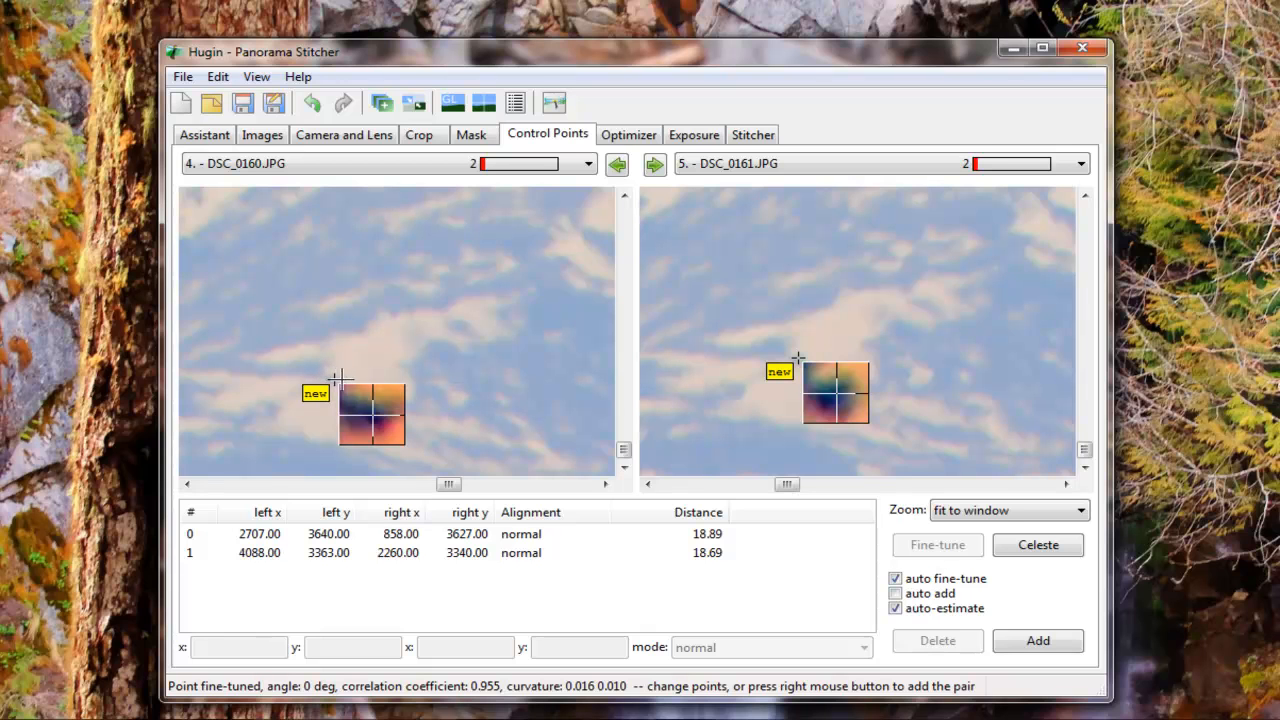
left_click(1046, 646)
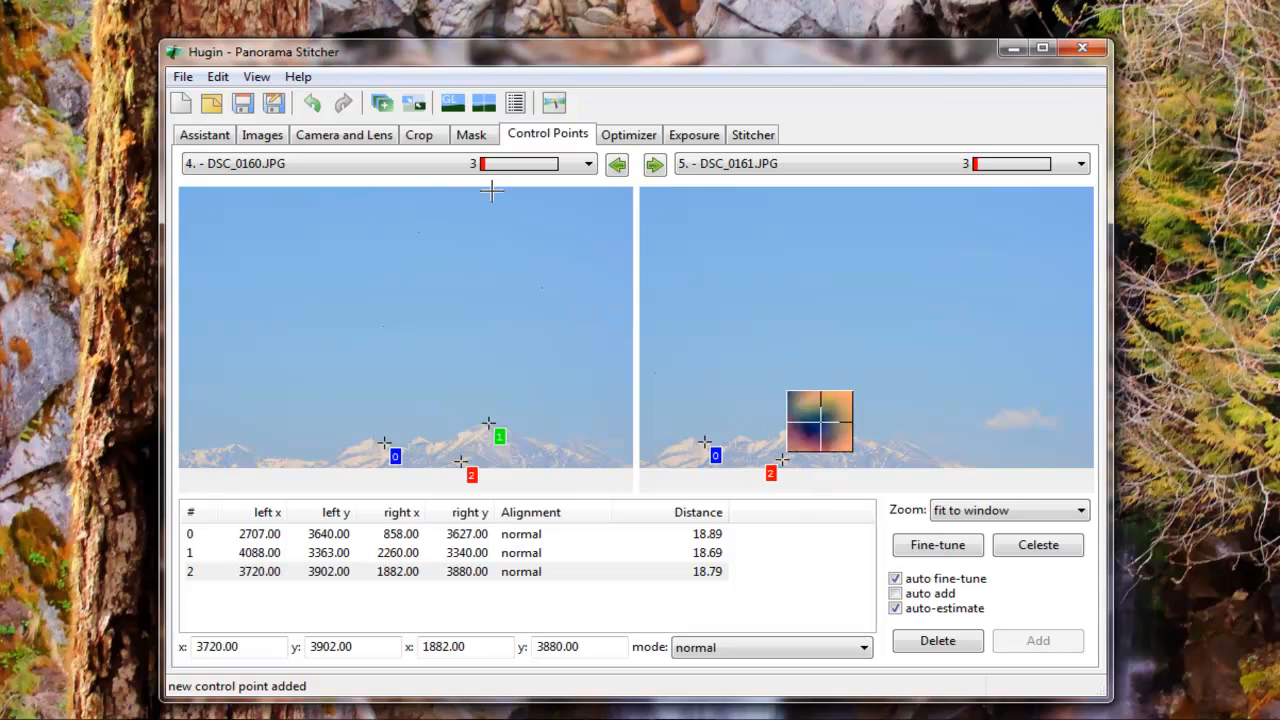
Step: Go back to the assistant and align the six images using the manually added control points
left_click(655, 166)
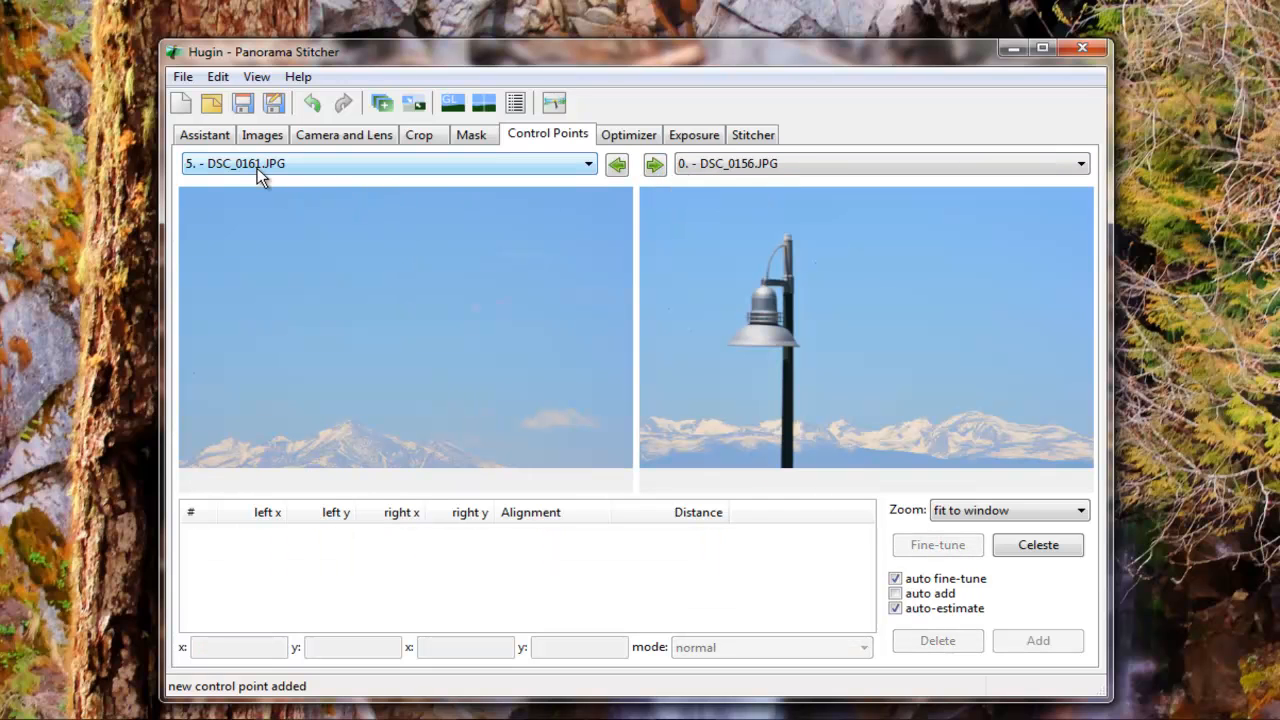
left_click(212, 134)
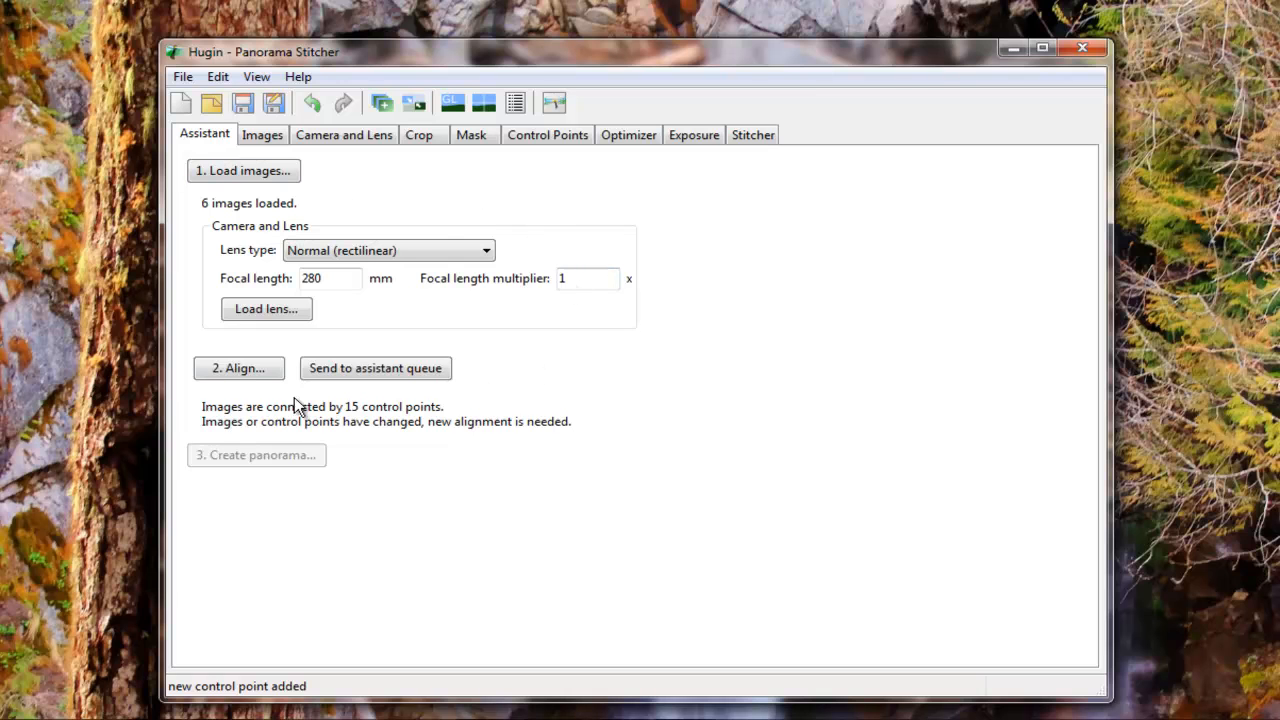
left_click(245, 369)
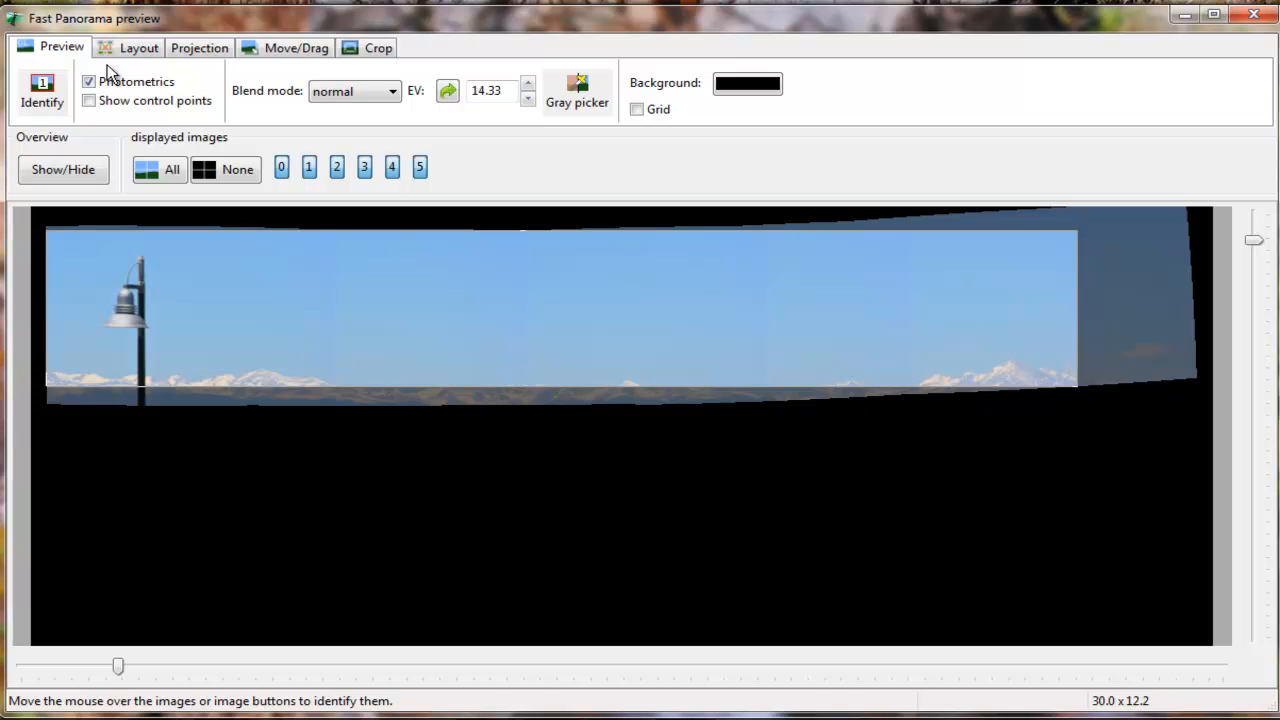
Step: Try to reposition the panorama by hand inside the crop frame, straightening its horizon along the way
left_click(278, 51)
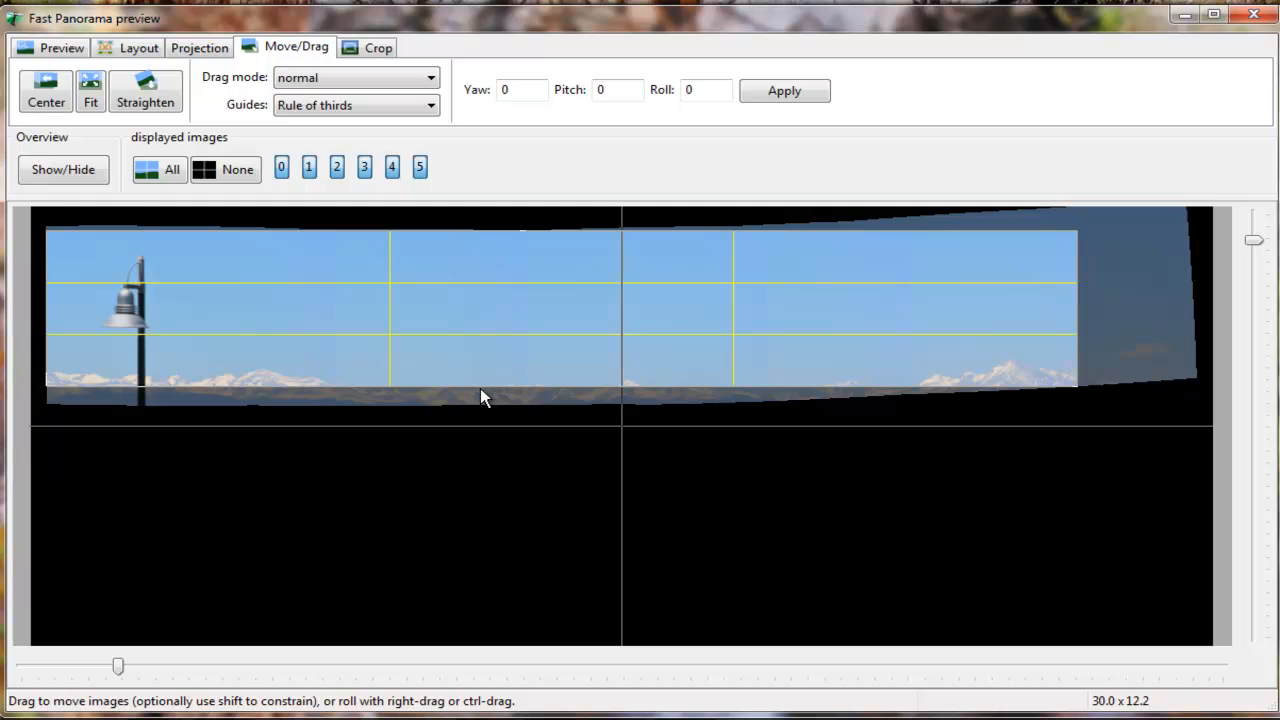
left_click_drag(480, 384, 479, 369)
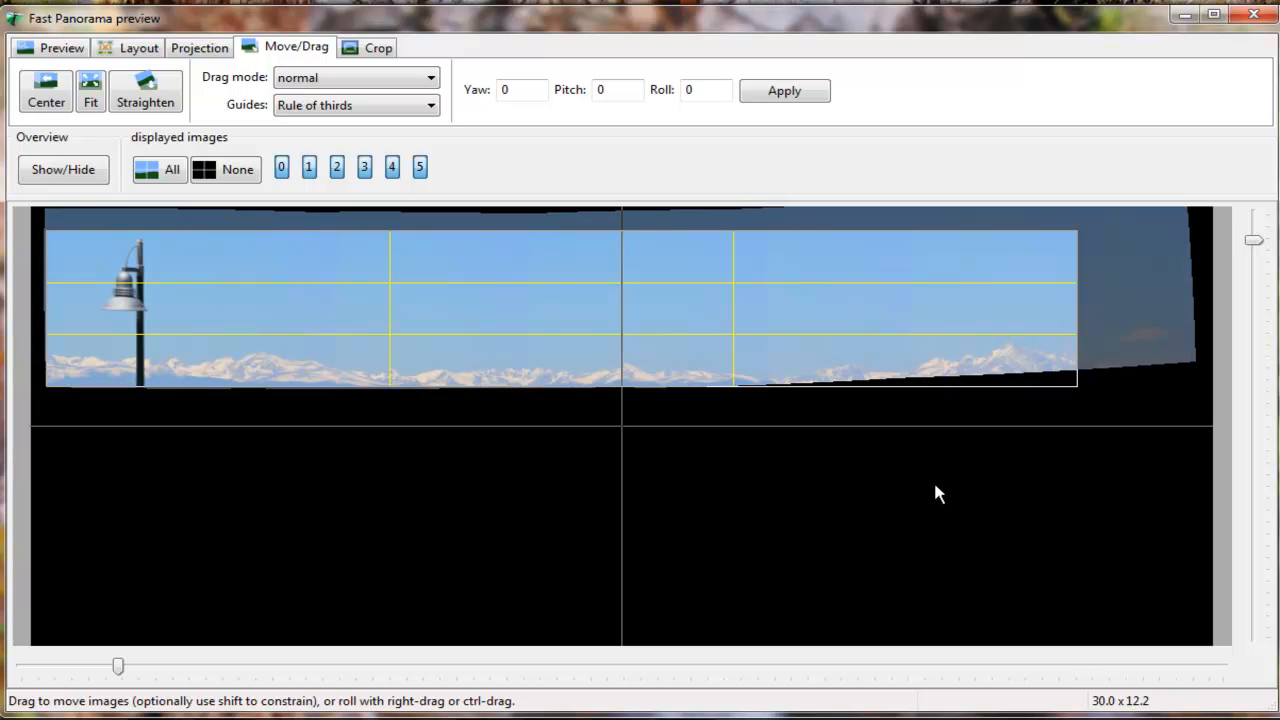
left_click(155, 92)
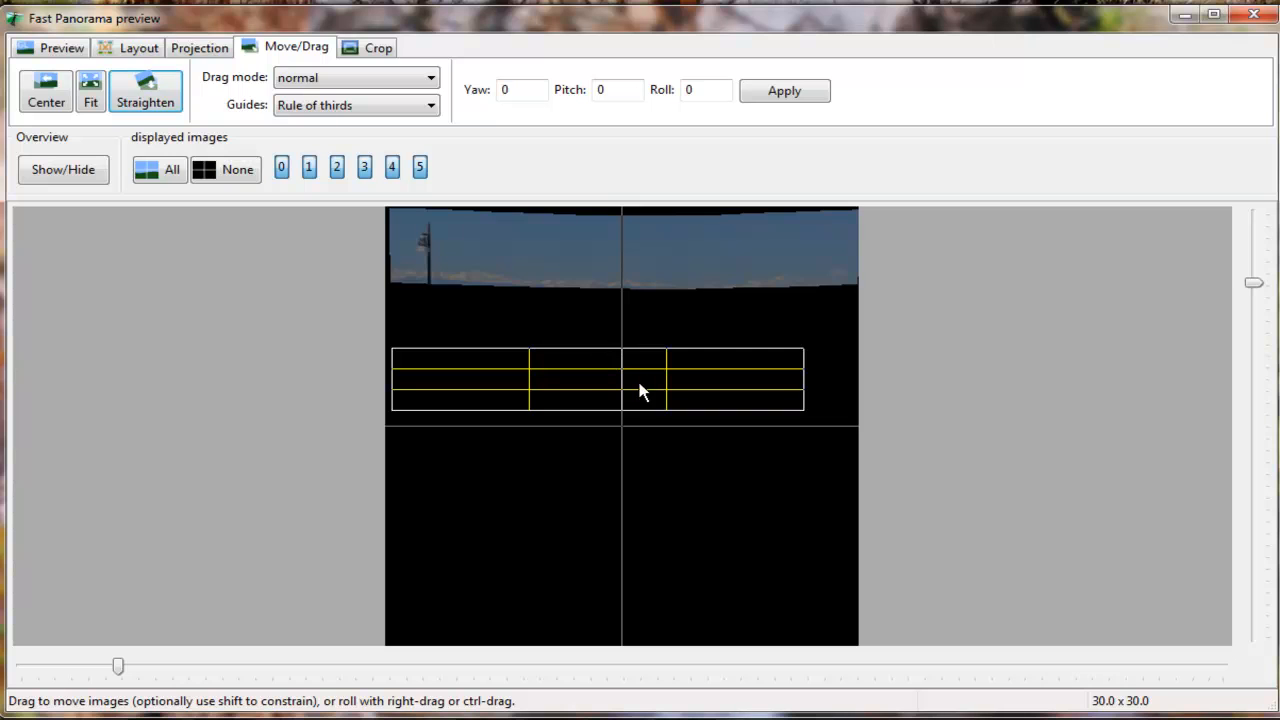
left_click_drag(640, 390, 654, 349)
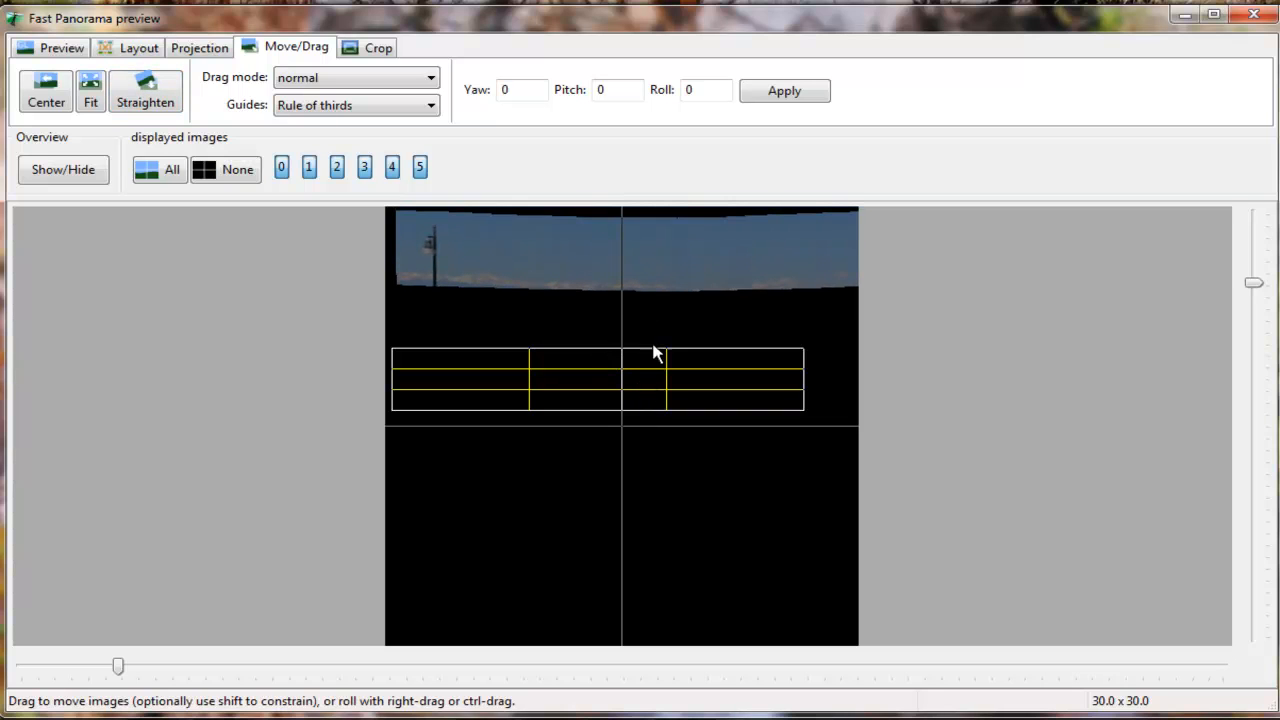
left_click_drag(663, 259, 652, 380)
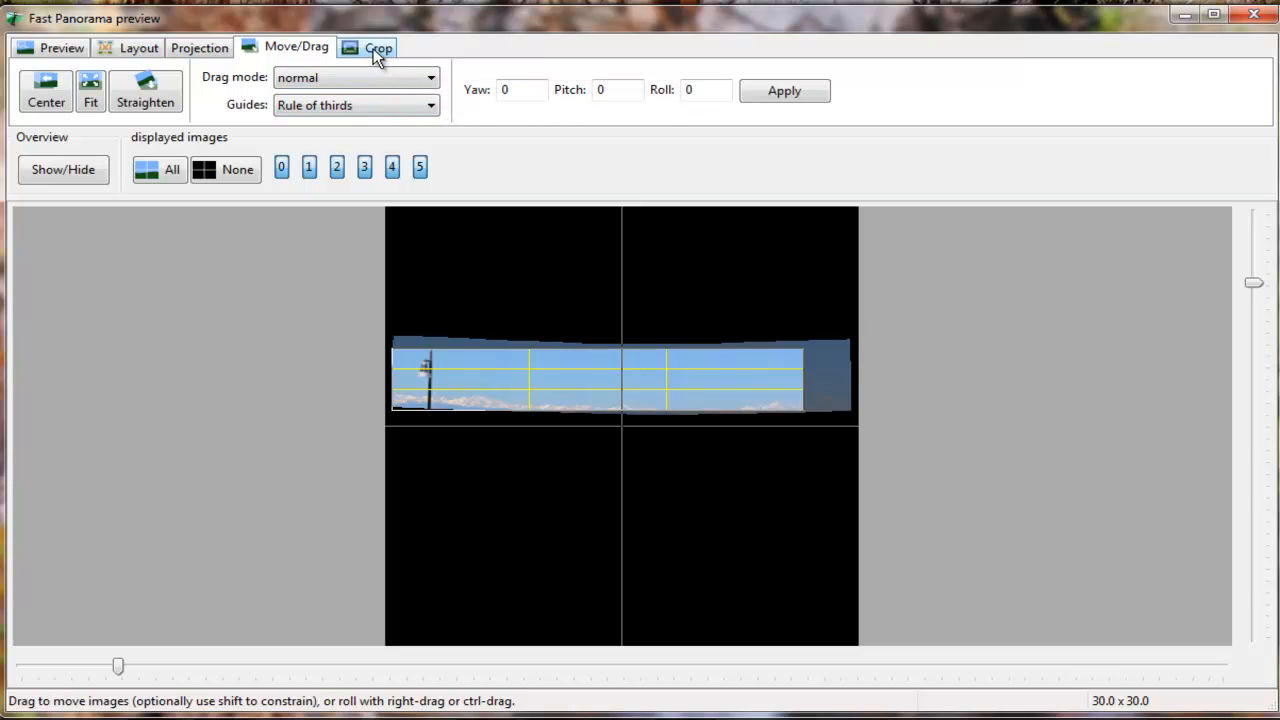
Step: Straighten the panorama's horizon, then center it and fit the field of view to it
left_click(167, 95)
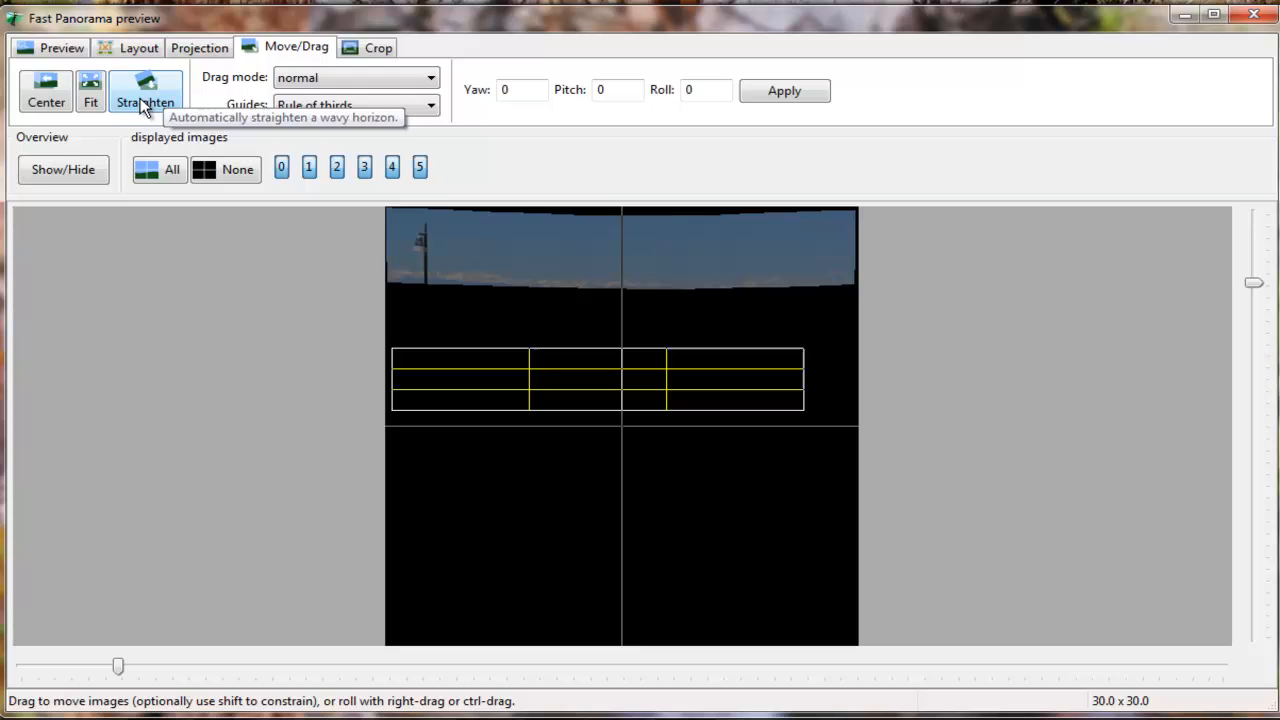
left_click(62, 95)
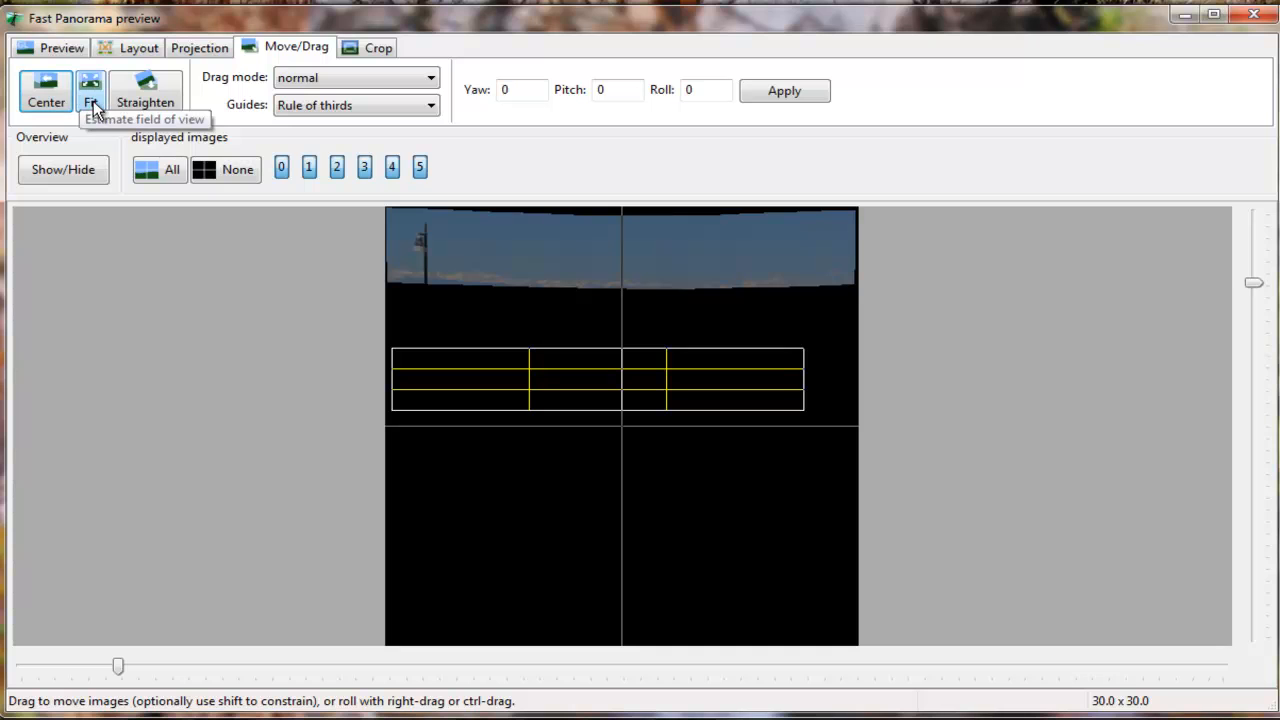
left_click(88, 98)
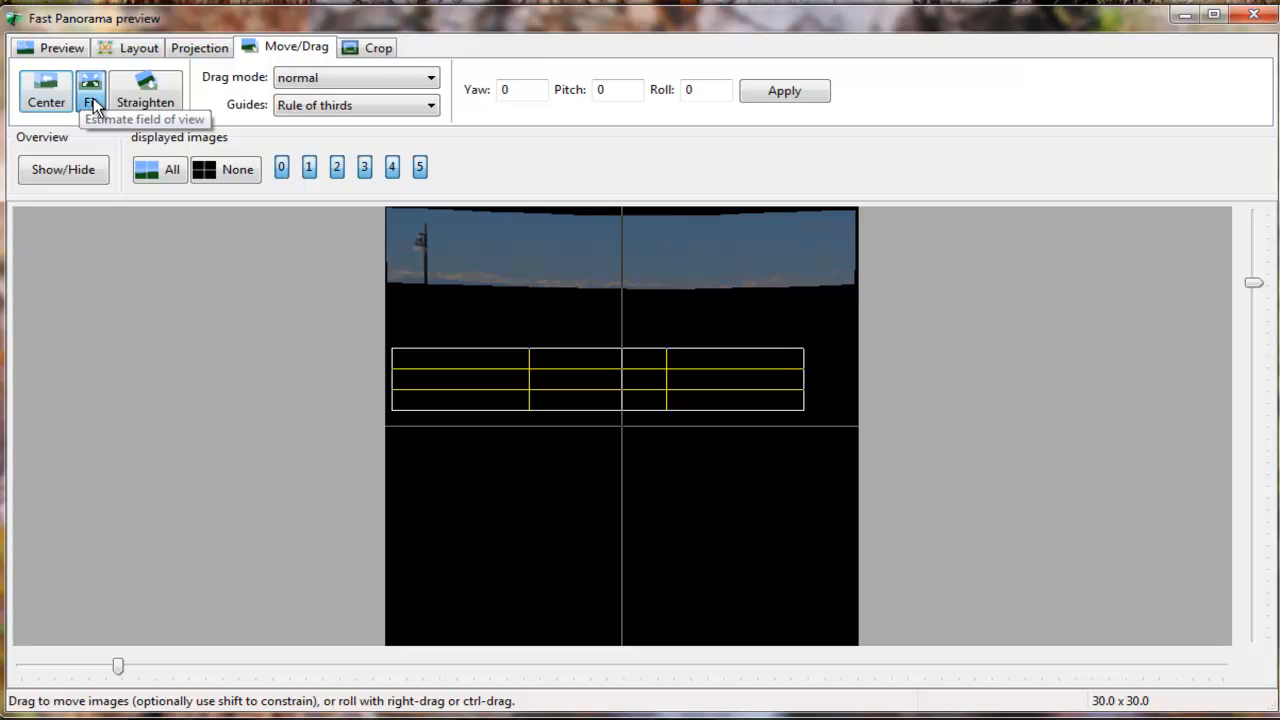
Step: Try to reshape the crop rectangle onto the panorama, with edges at about left 663, top 283, right 17343 and bottom 289
left_click(367, 48)
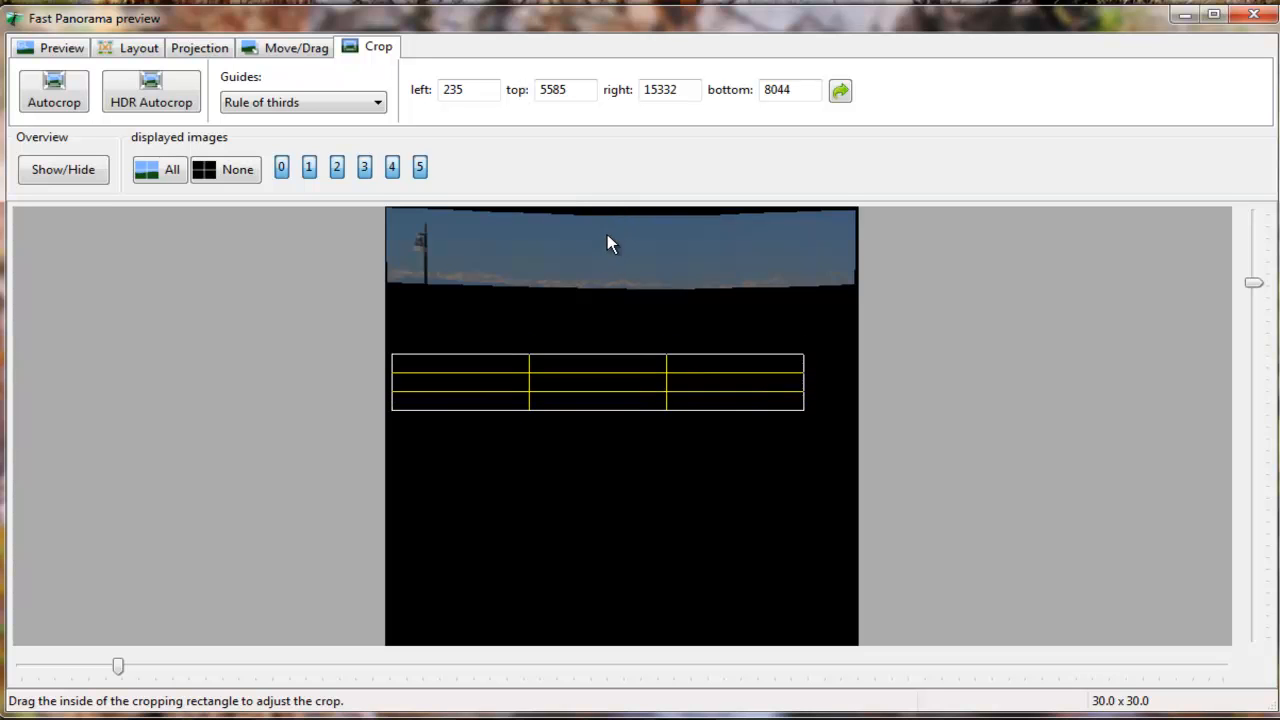
left_click_drag(615, 231, 615, 230)
left_click_drag(591, 287, 612, 253)
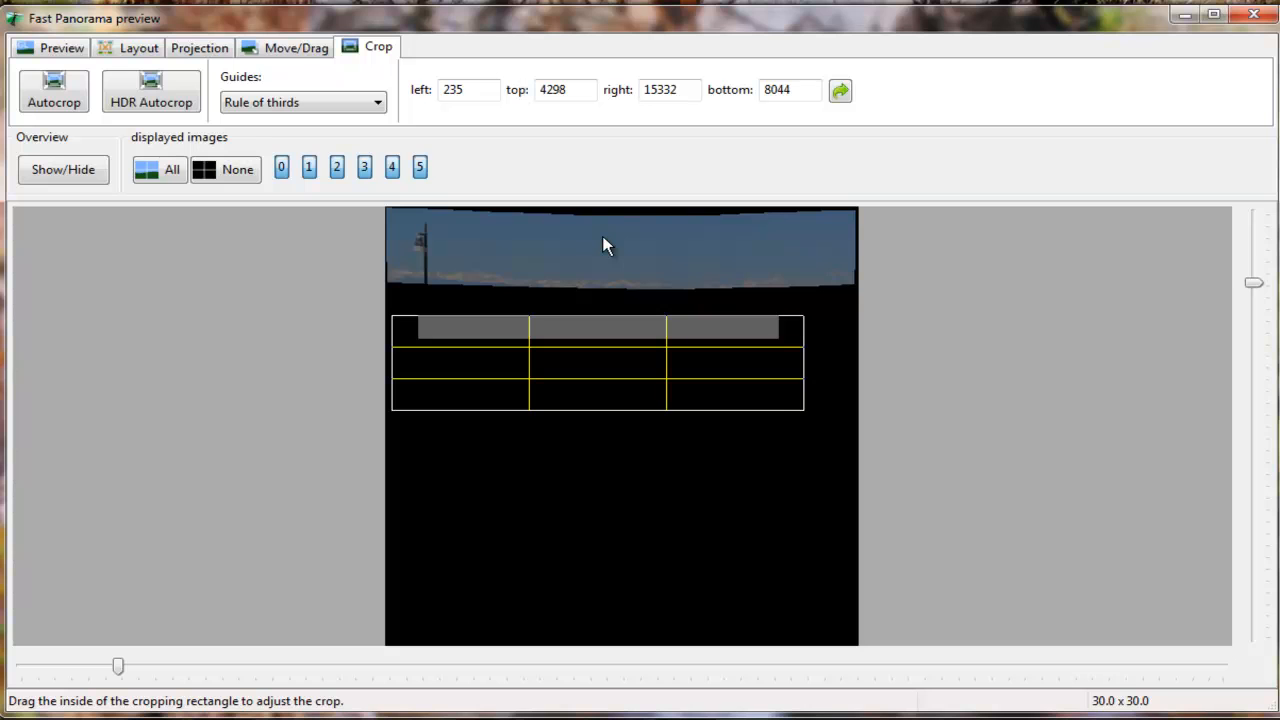
left_click_drag(805, 369, 852, 367)
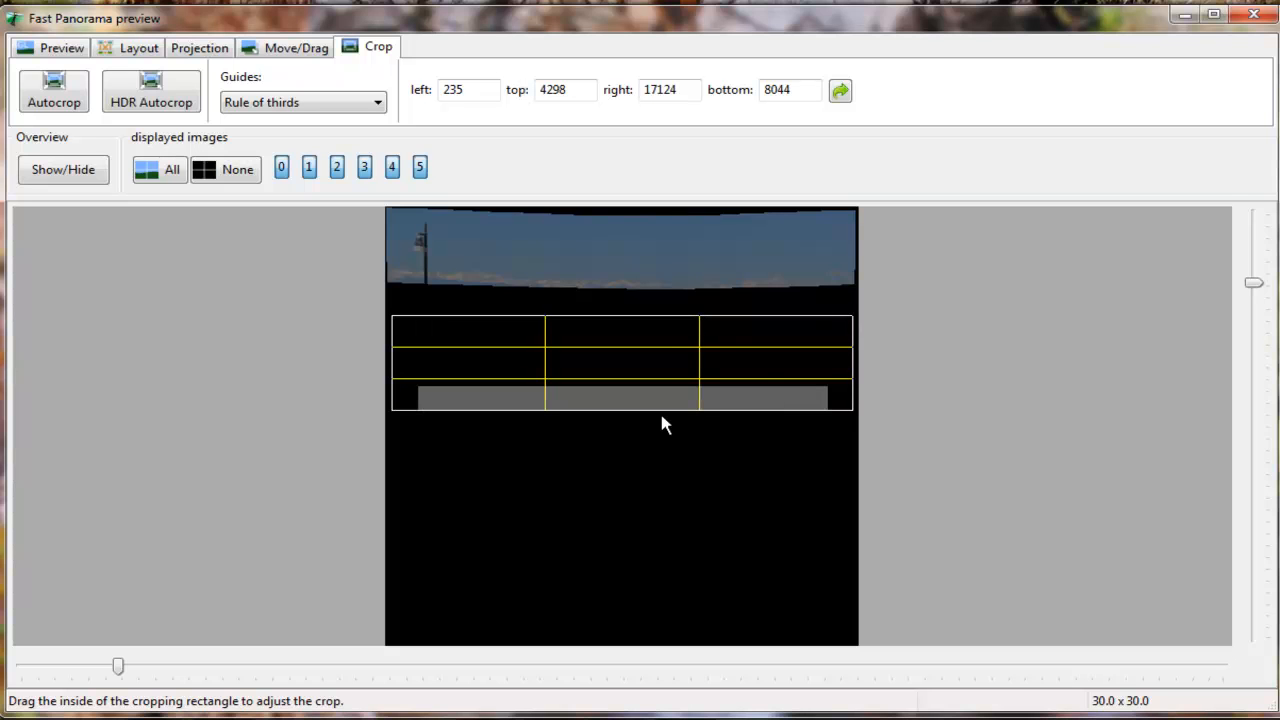
left_click_drag(663, 409, 676, 220)
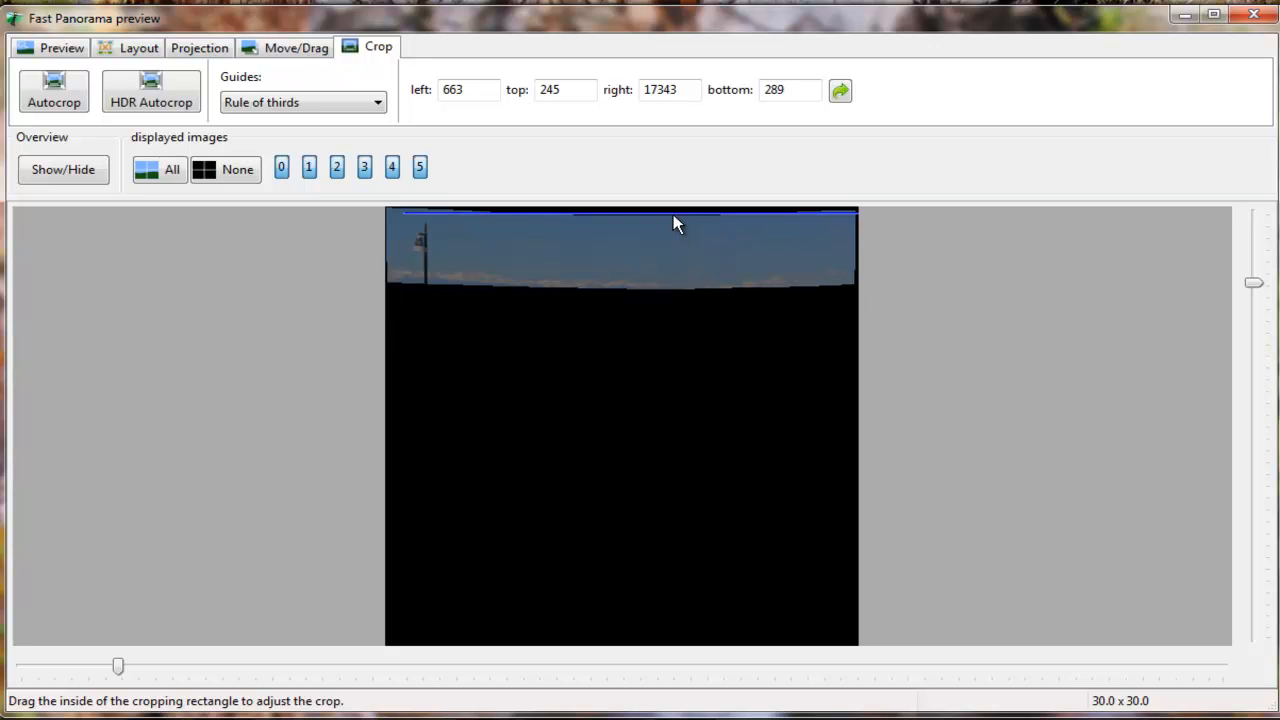
left_click_drag(673, 212, 671, 225)
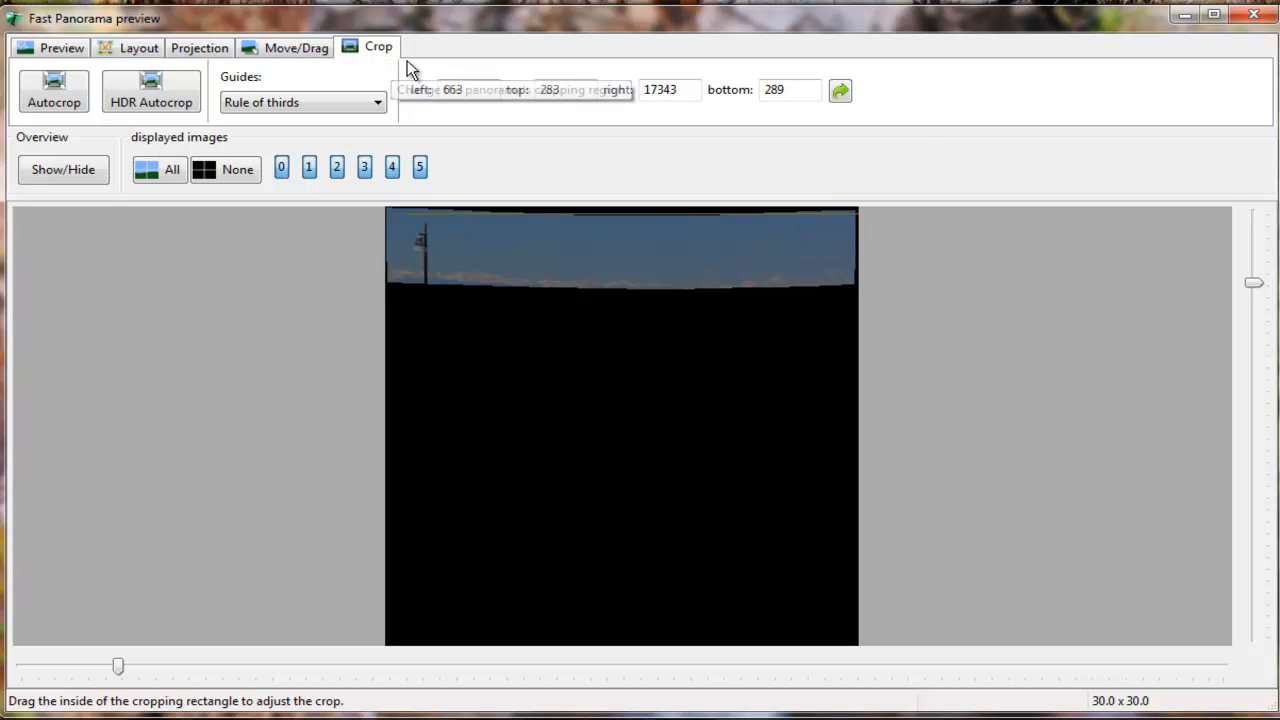
Step: Reset the crop to the full canvas and raise its lower edge to about 14070
left_click(842, 92)
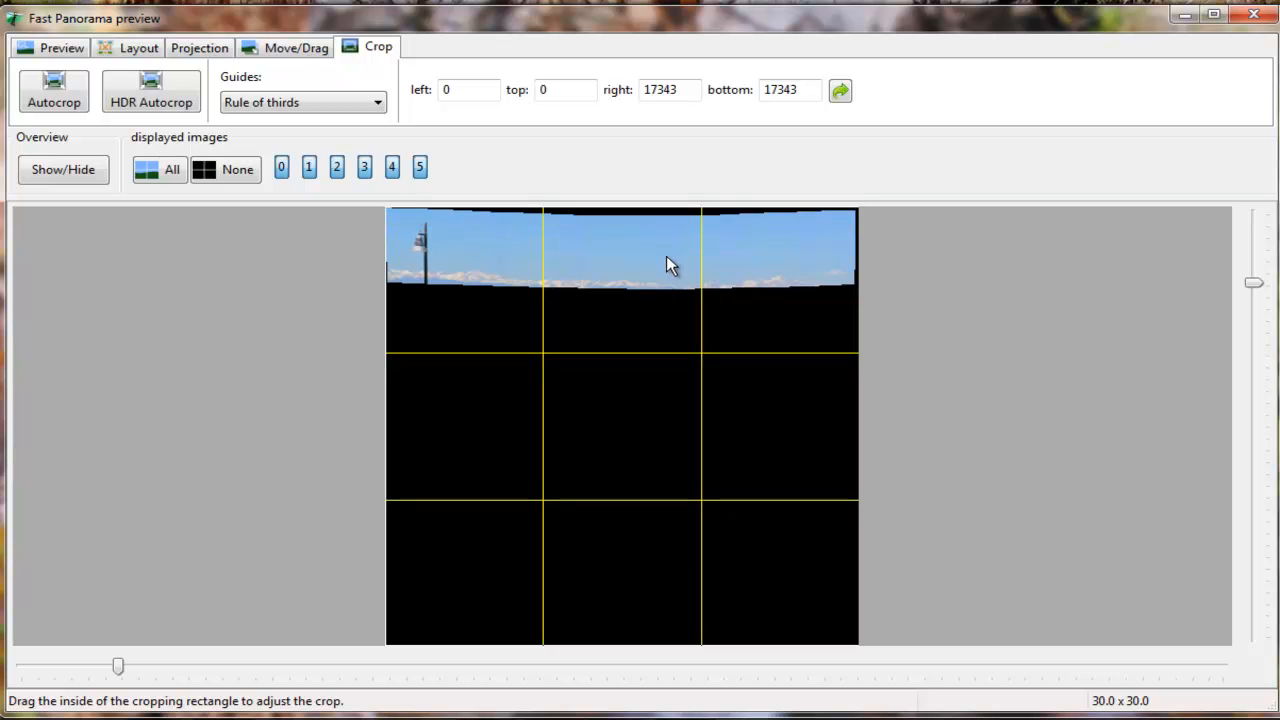
mouse_move(667, 270)
left_mouse_down()
mouse_move(622, 363)
mouse_move(631, 334)
mouse_move(622, 278)
mouse_move(614, 300)
mouse_move(615, 207)
mouse_move(620, 245)
mouse_move(634, 200)
mouse_move(634, 220)
mouse_move(597, 174)
mouse_move(408, 220)
mouse_move(675, 213)
mouse_move(616, 218)
left_mouse_up()
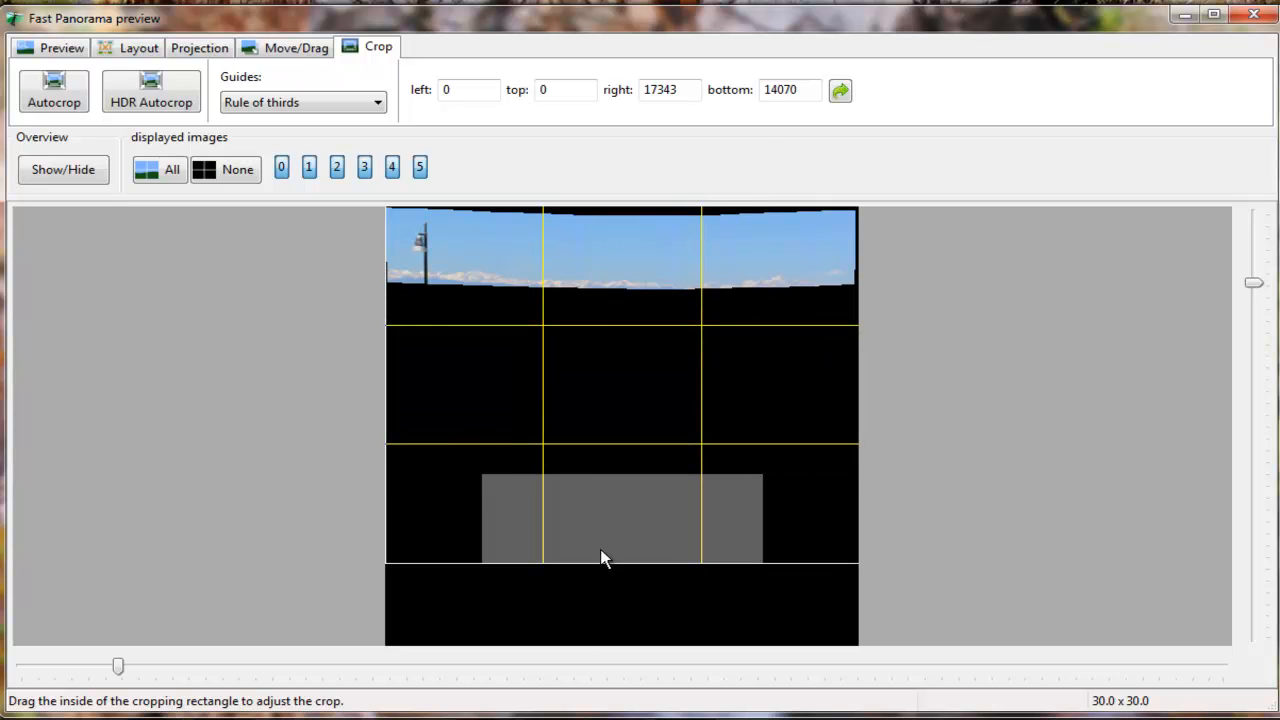
Step: Turn off the crop guides and fit the crop rectangle around the panorama strip, with top at about 350 and bottom at about 3275
left_click(379, 103)
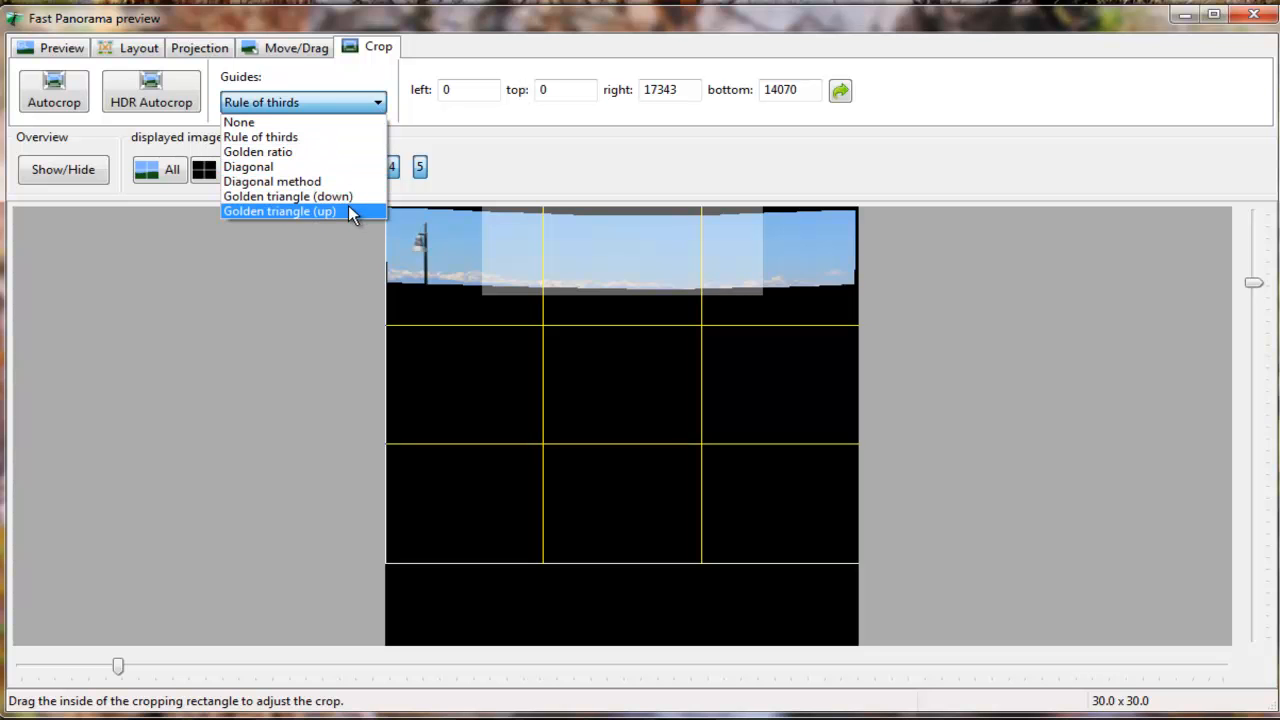
left_click(323, 124)
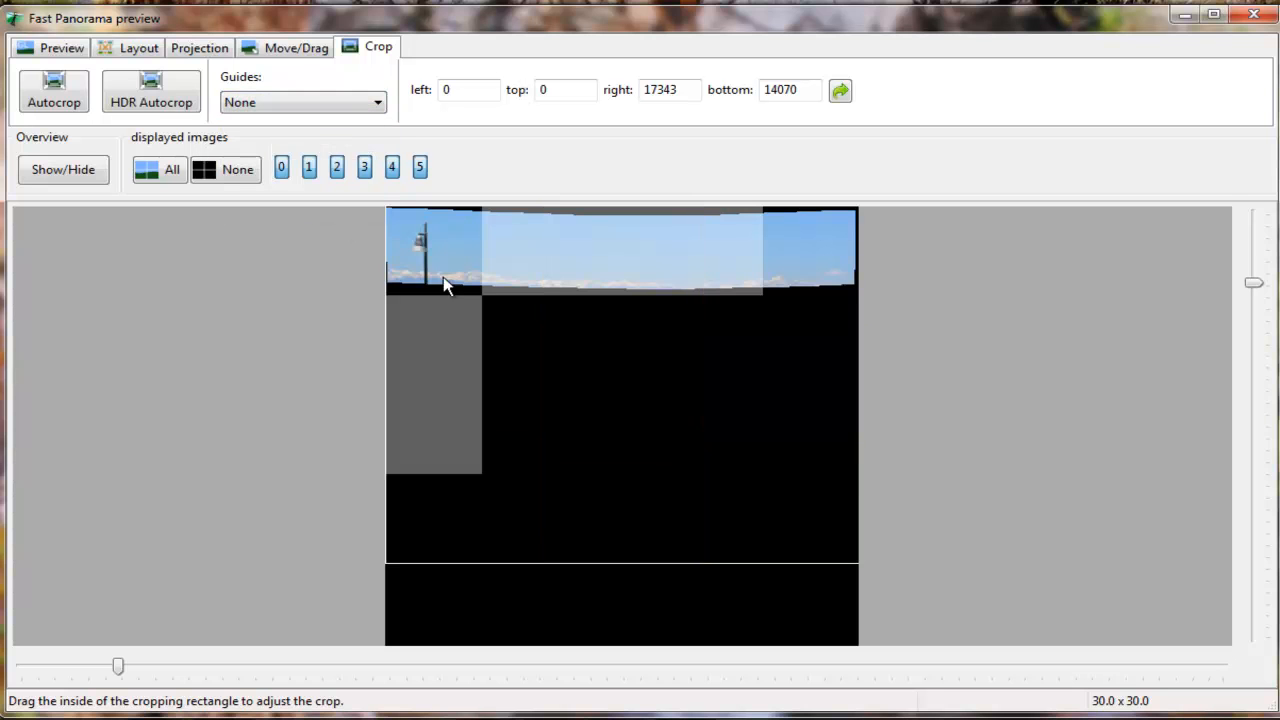
mouse_move(609, 247)
left_mouse_down()
mouse_move(603, 354)
mouse_move(615, 242)
left_mouse_up()
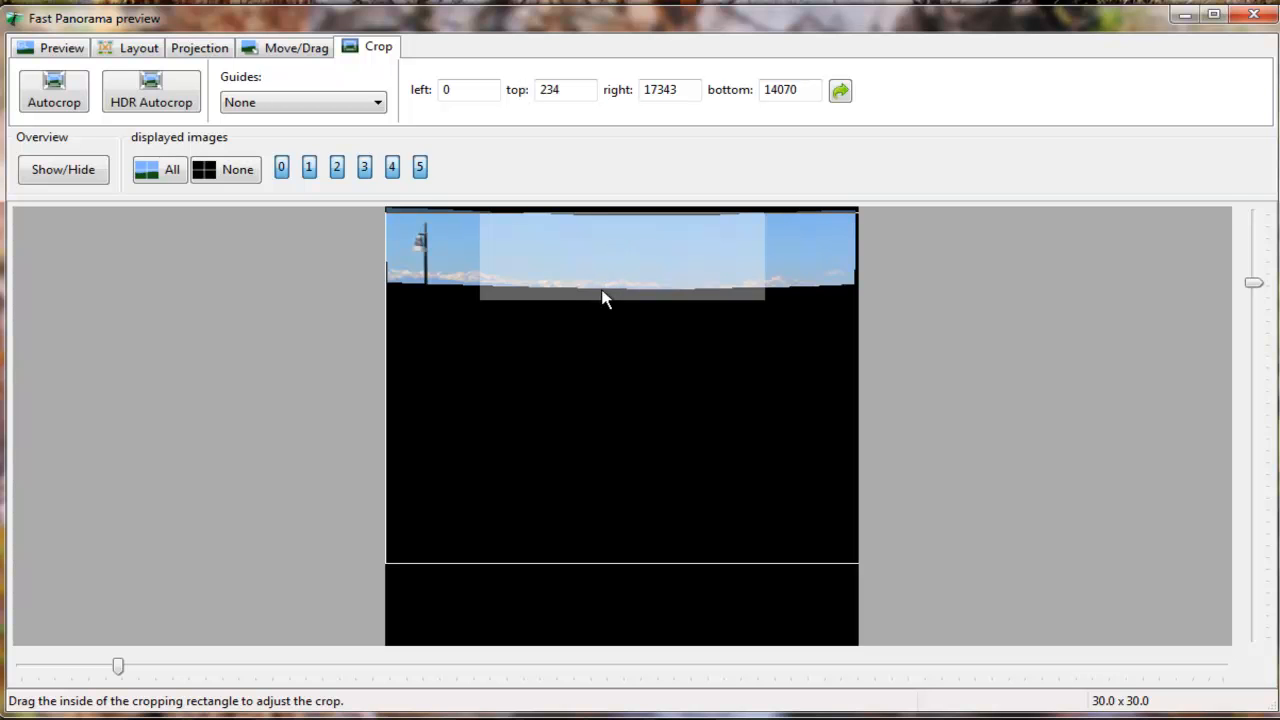
left_click_drag(602, 307, 606, 380)
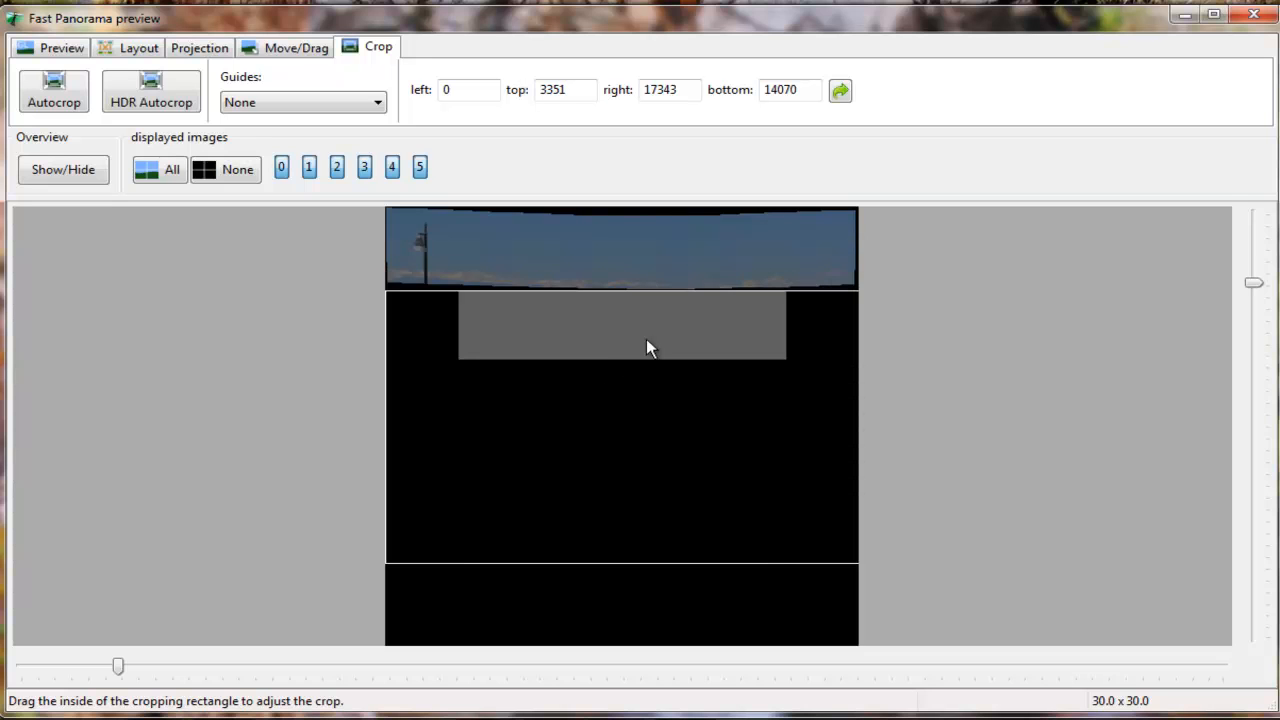
left_click_drag(723, 258, 726, 381)
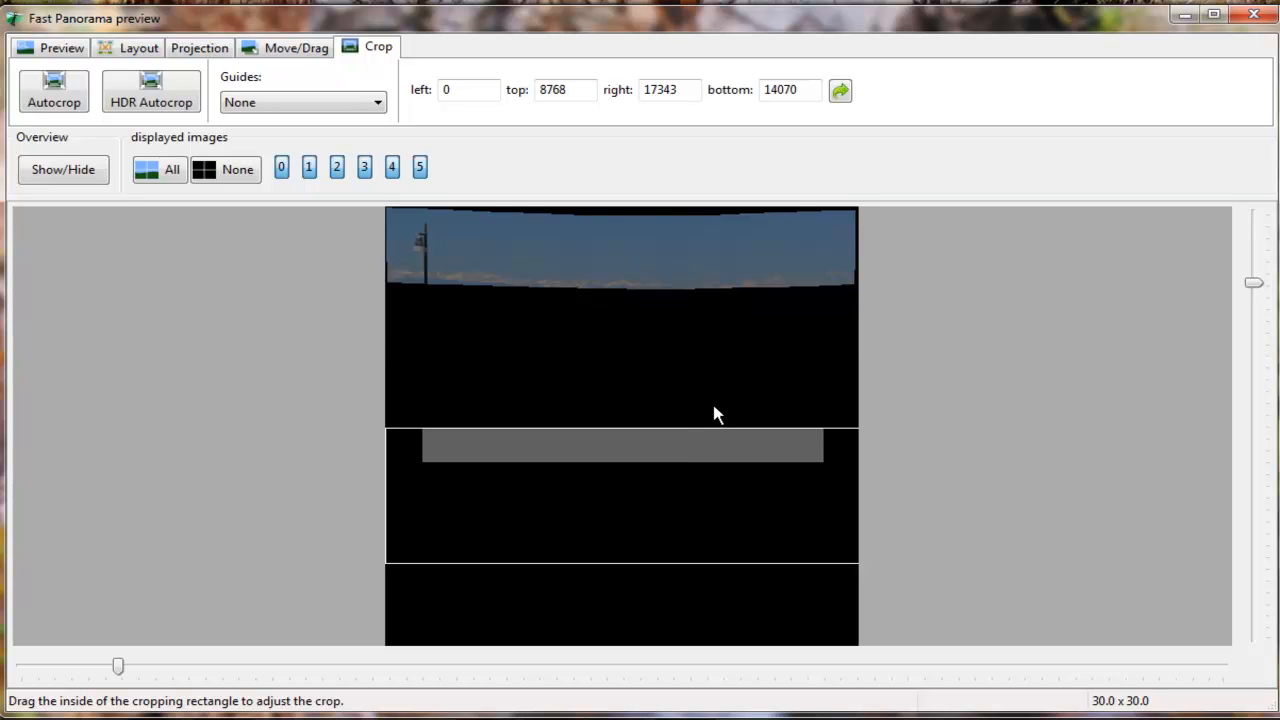
left_click_drag(683, 440, 648, 234)
left_click_drag(631, 569, 598, 295)
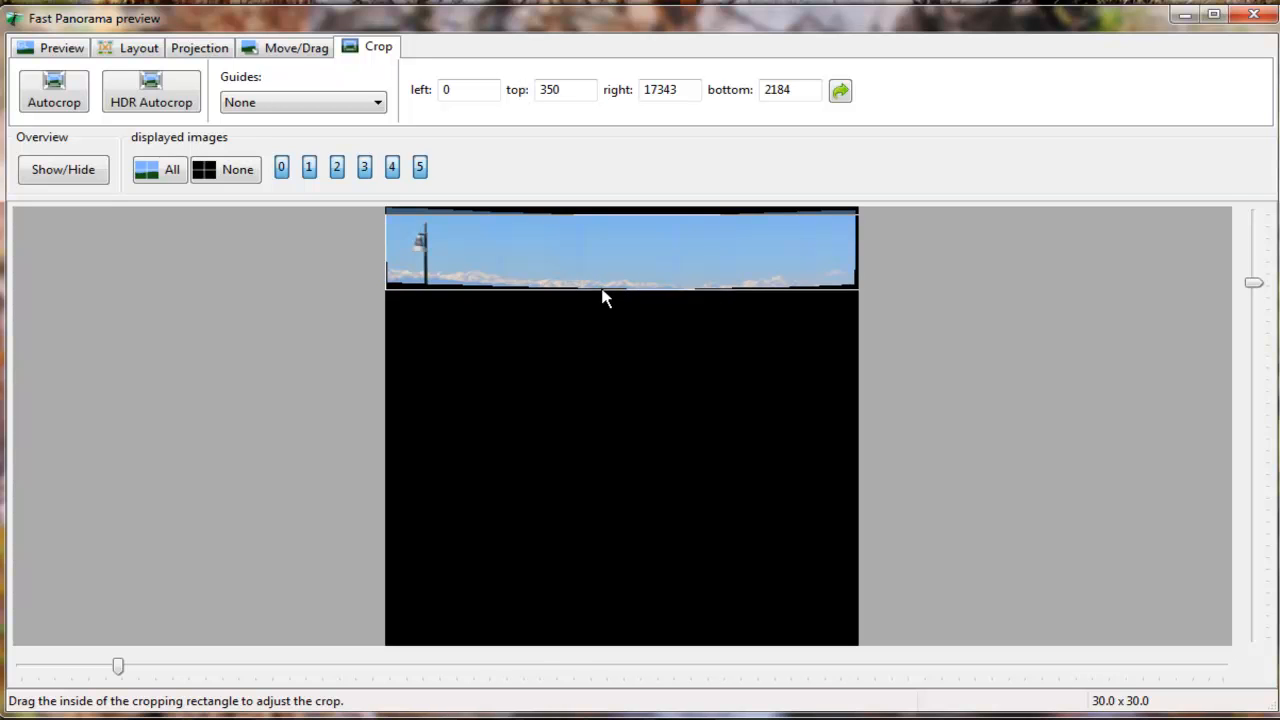
left_click_drag(602, 287, 604, 289)
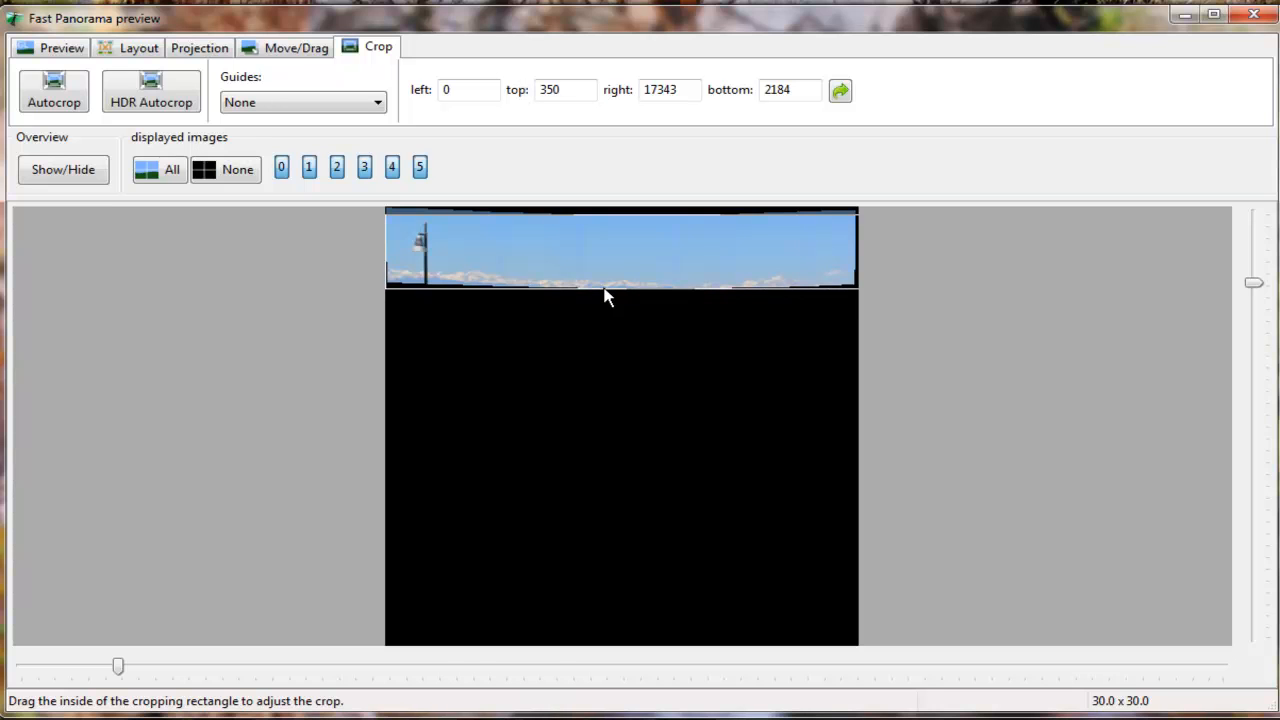
left_click_drag(605, 296, 607, 298)
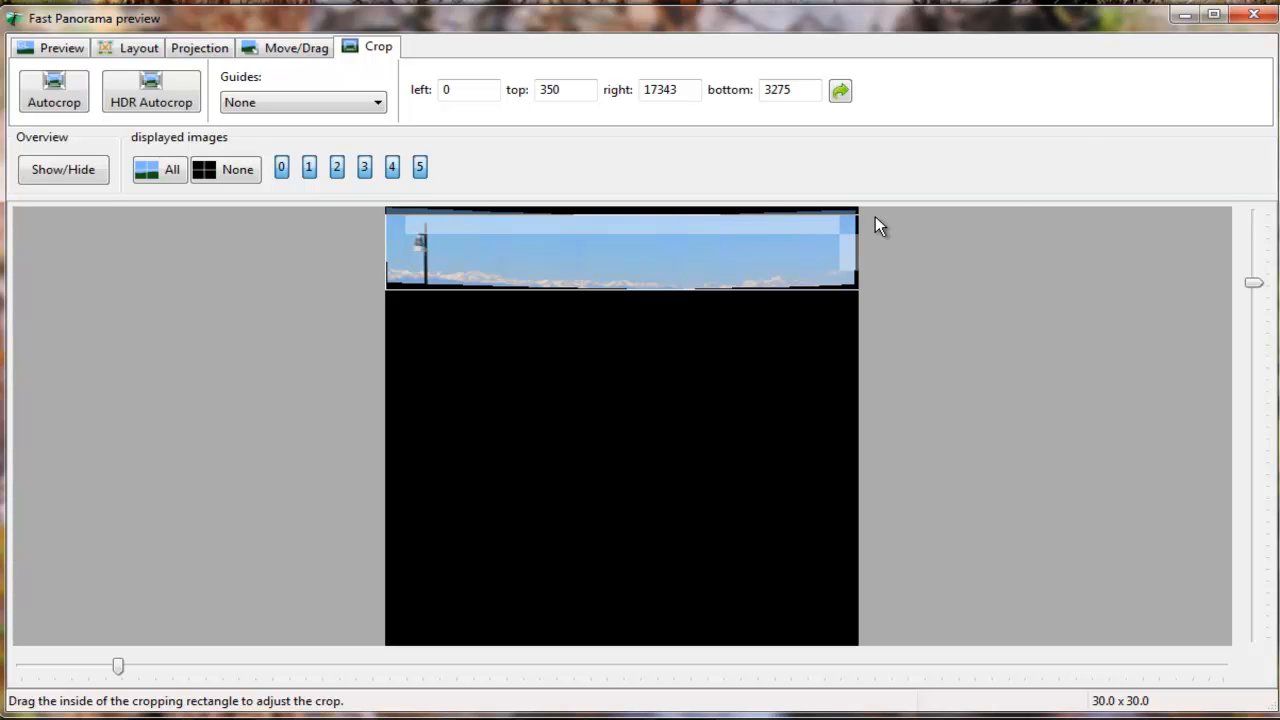
Step: Start creating the panorama and make a new folder named 2ndRun inside pano008 for the project file
left_click(1185, 16)
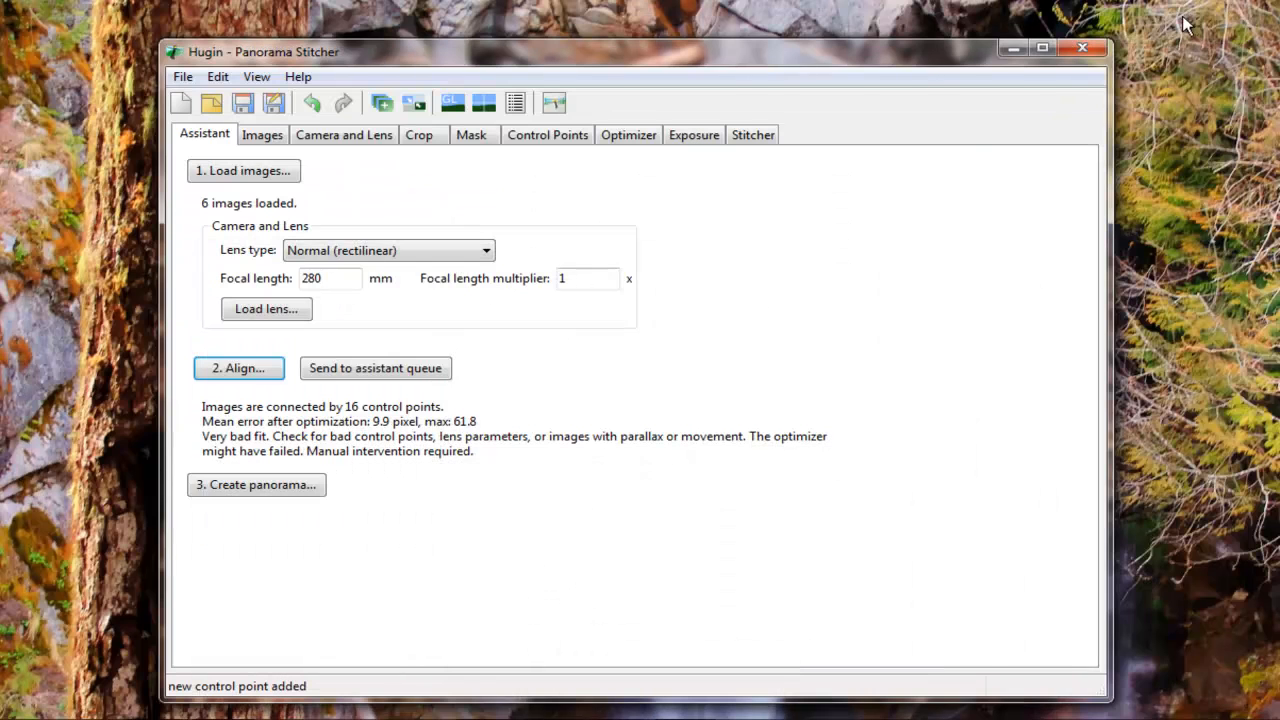
left_click(263, 487)
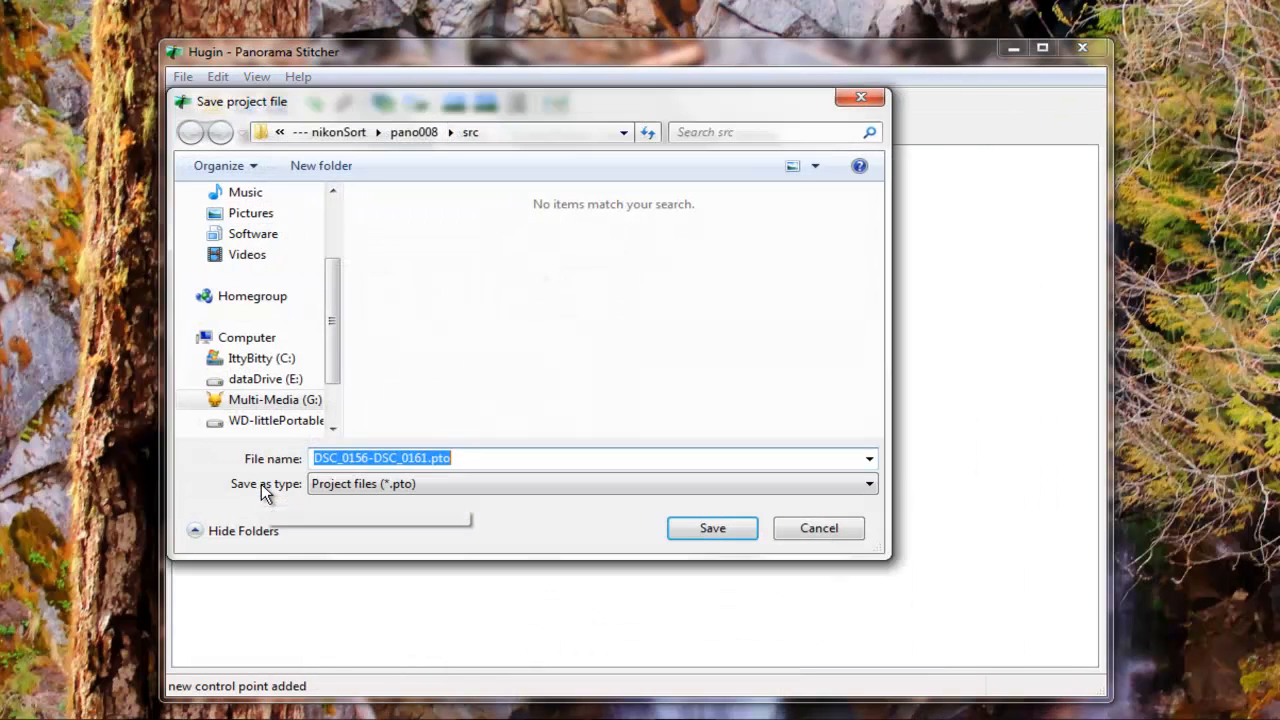
left_click(408, 132)
right_click(465, 364)
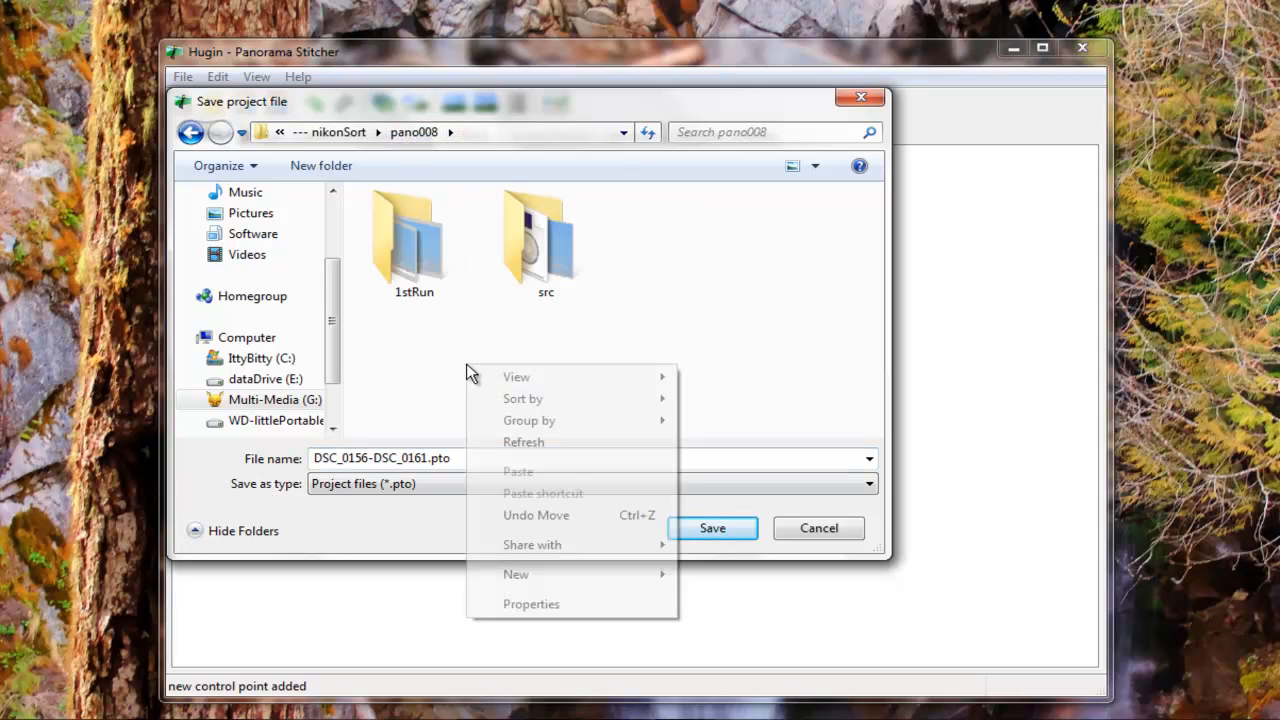
mouse_move(640, 580)
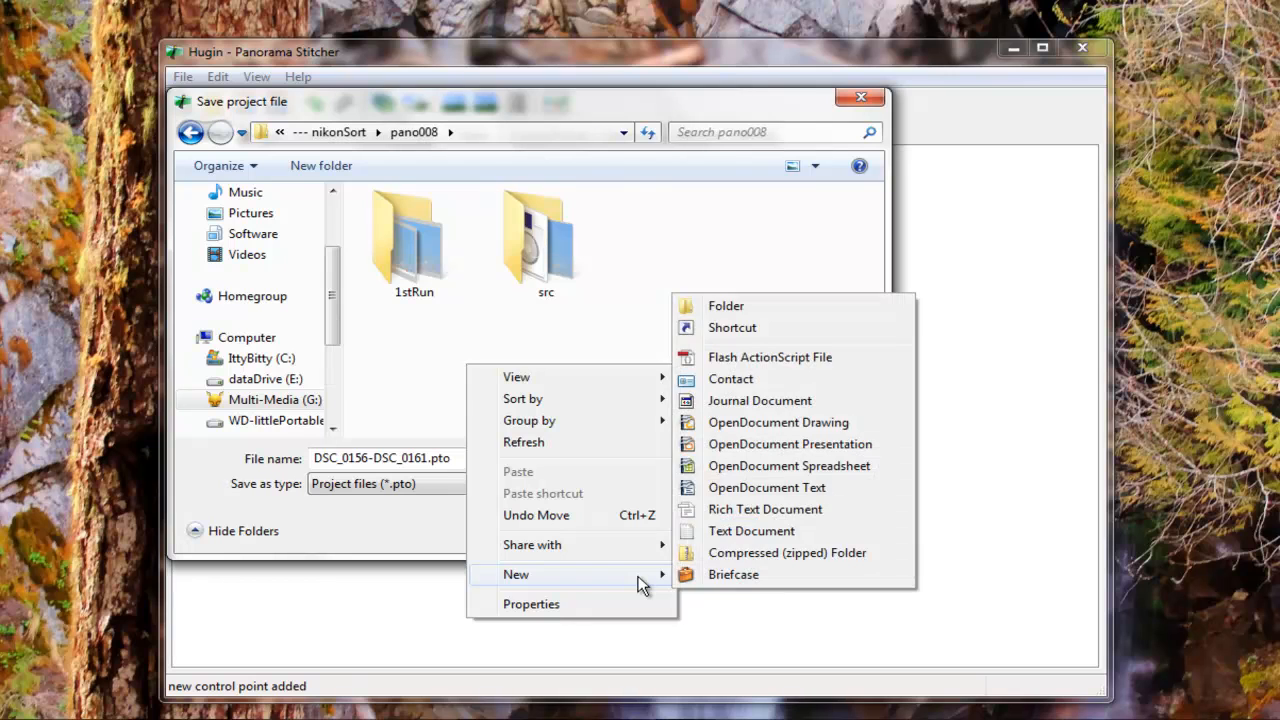
left_click(740, 307)
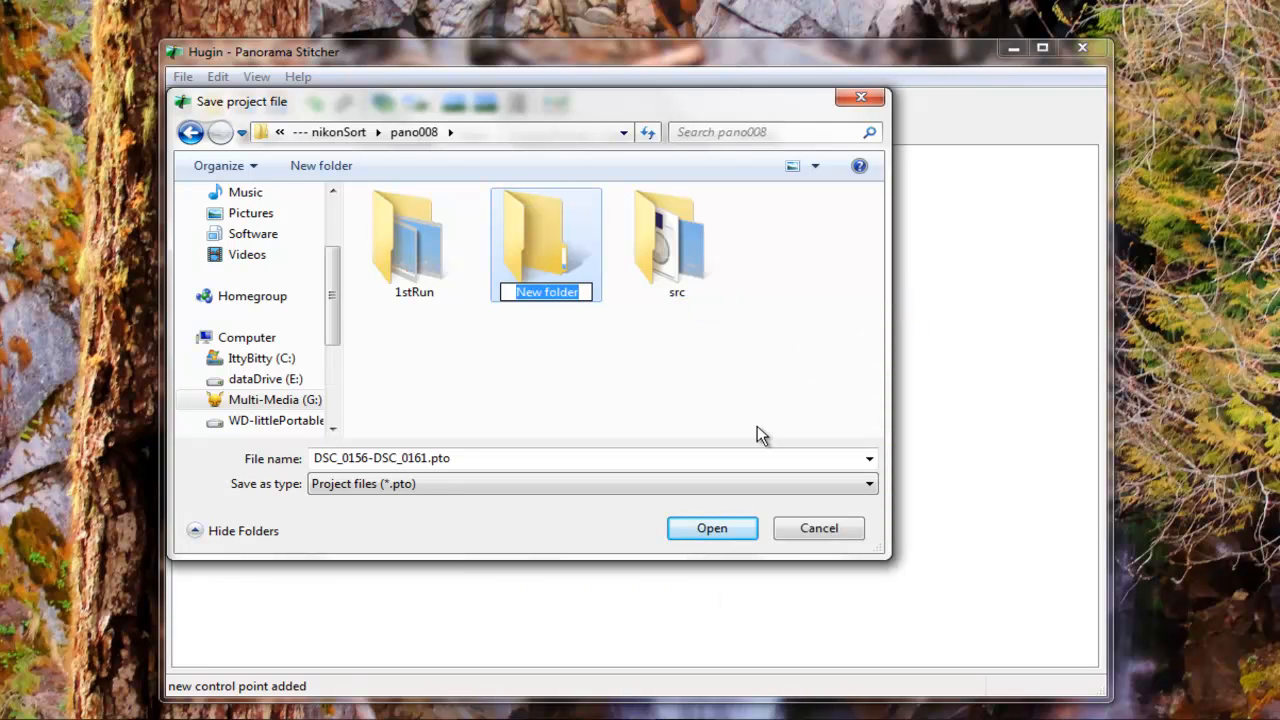
type("2ndRun")
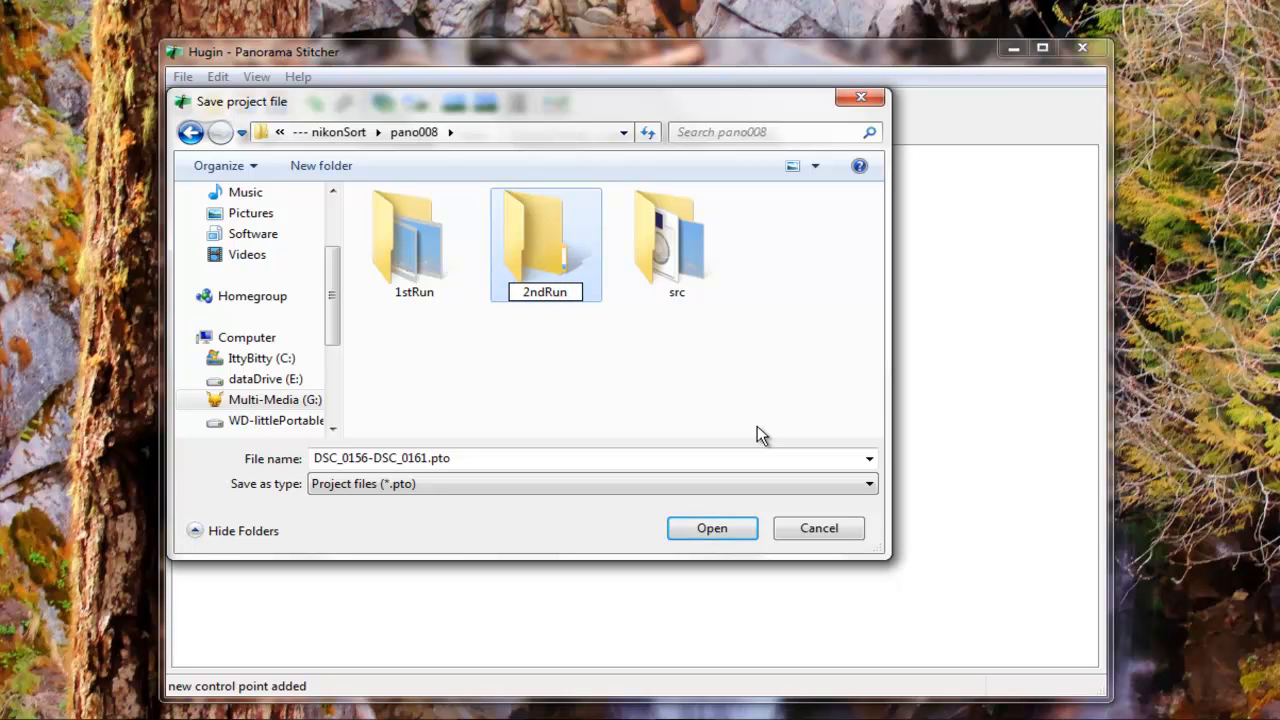
left_click(652, 390)
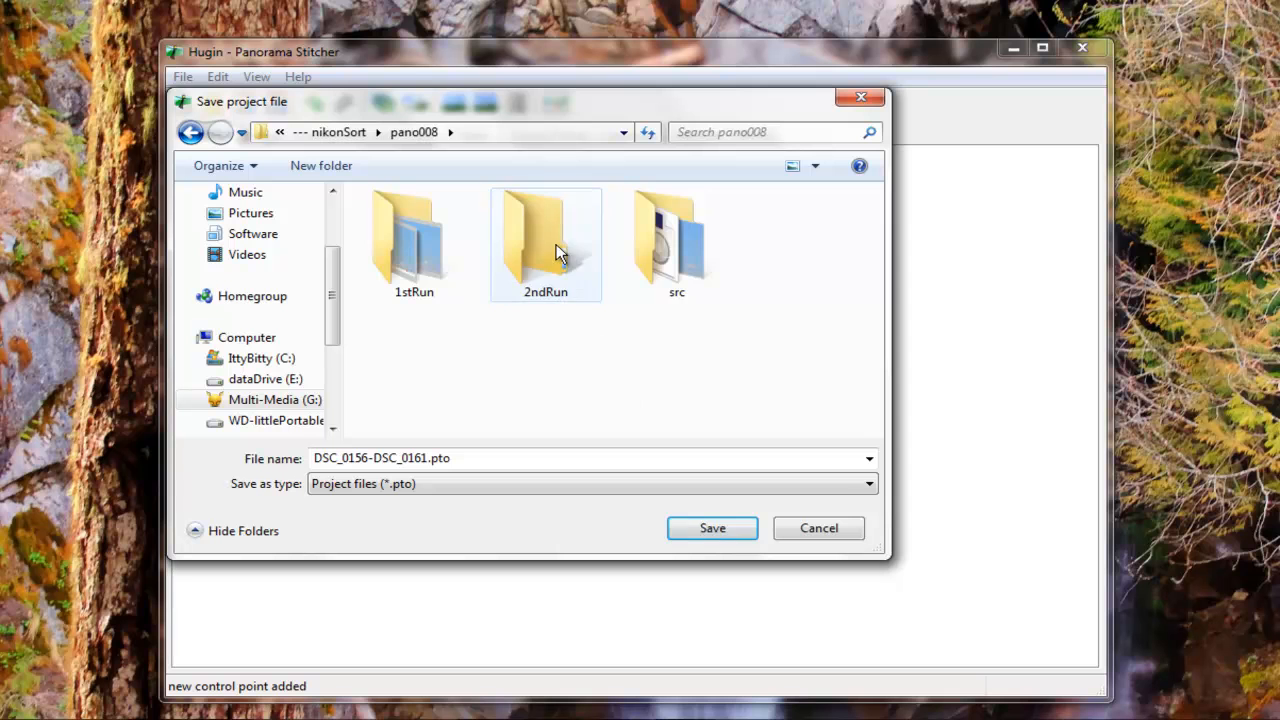
Step: Save the project as DSC_0156-DSC_0161.pto in the 2ndRun folder and stitch with the output prefix DSC_0156-DSC_0161
double_click(542, 240)
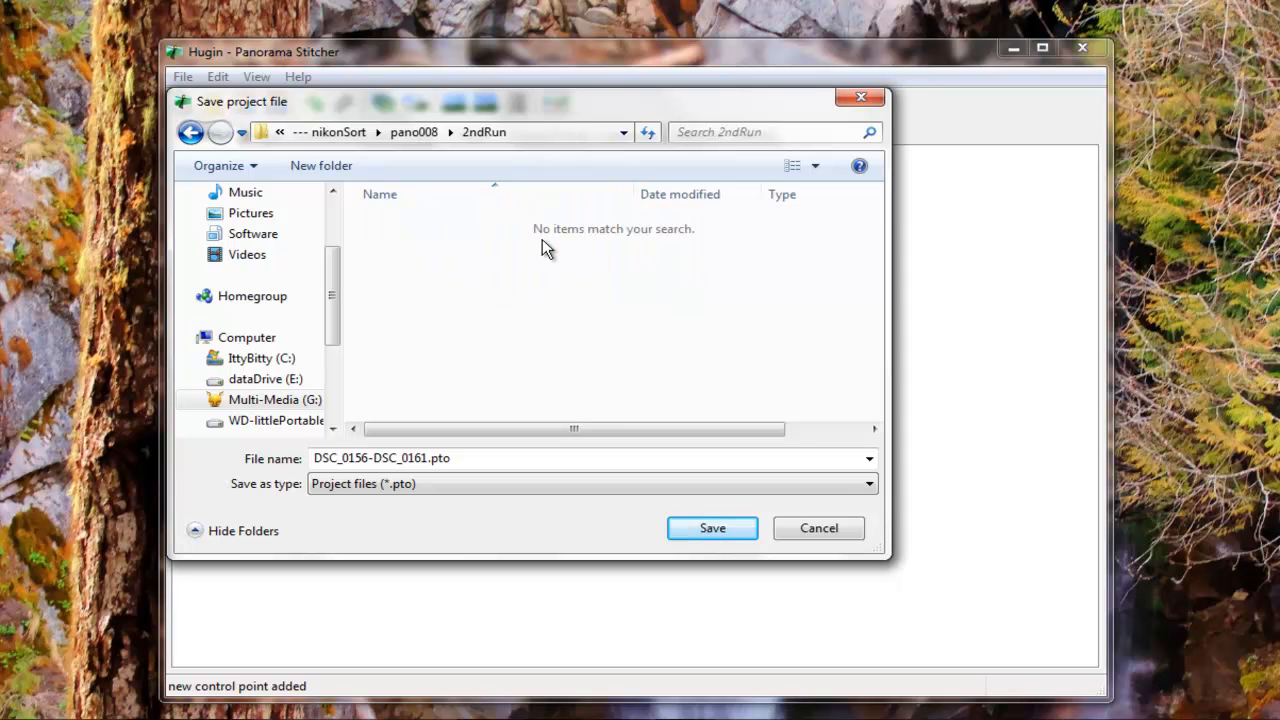
left_click(728, 528)
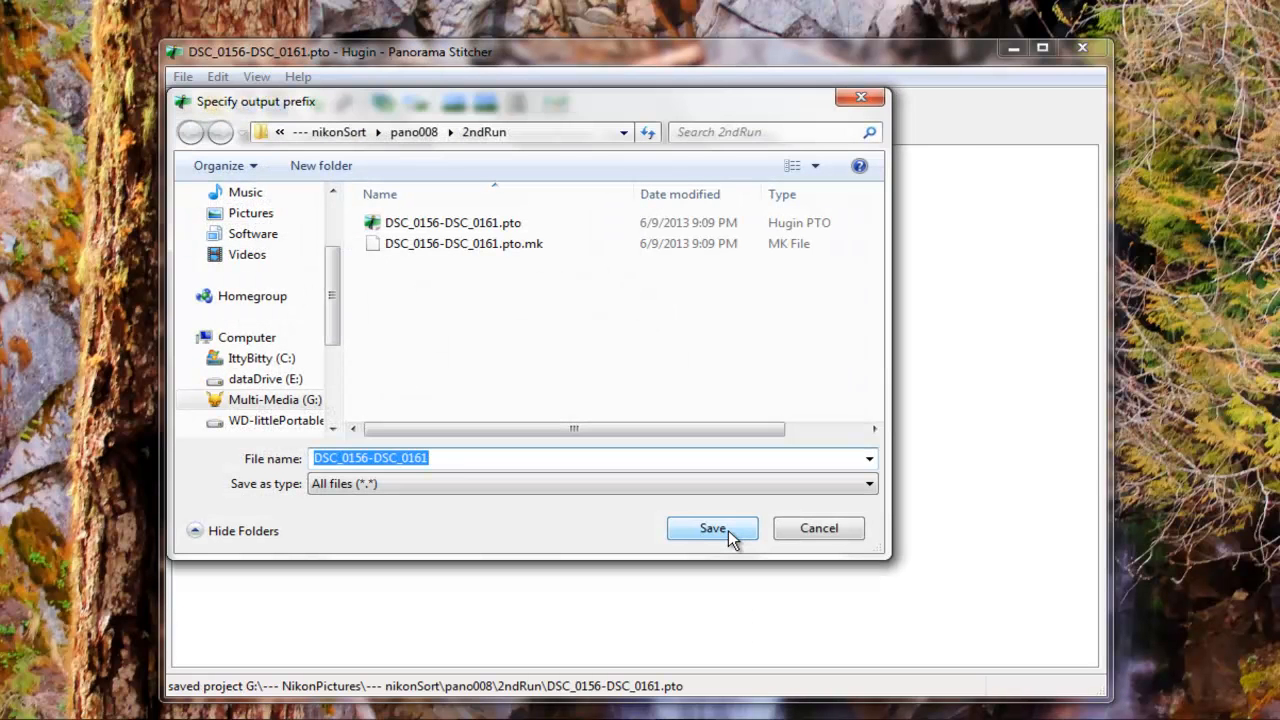
left_click(730, 527)
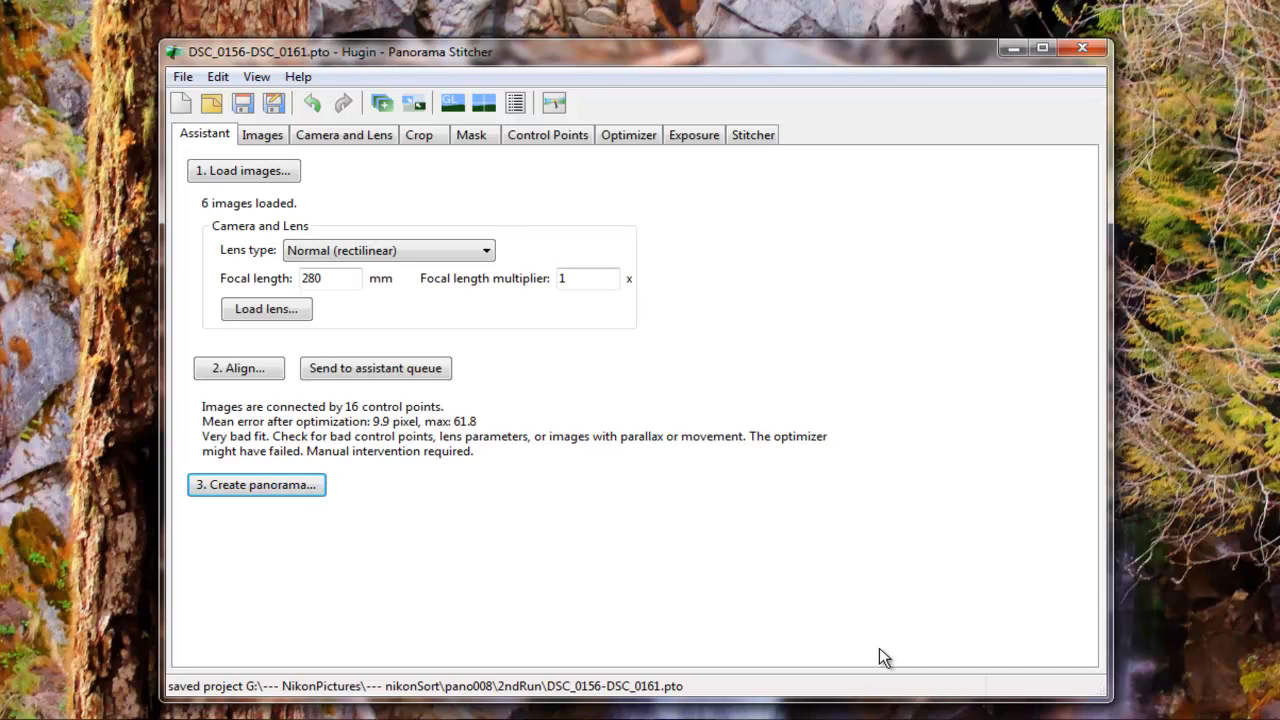
mouse_move(619, 716)
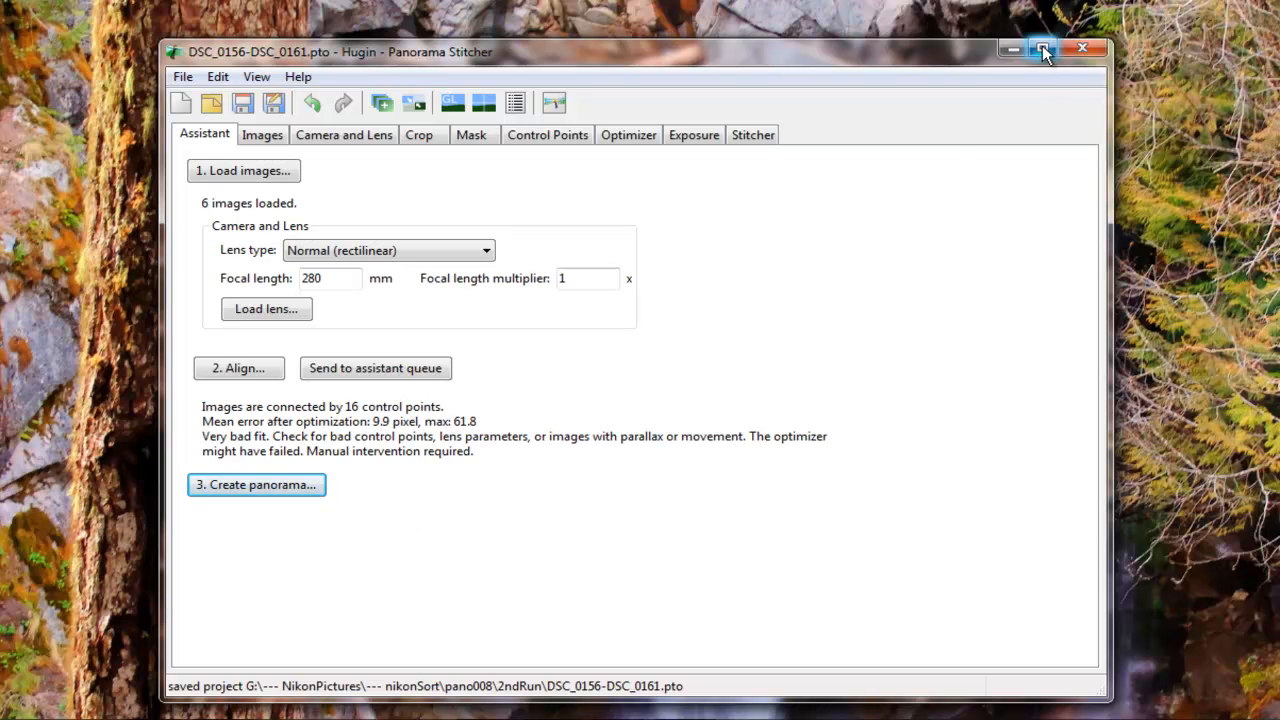
left_click(1012, 49)
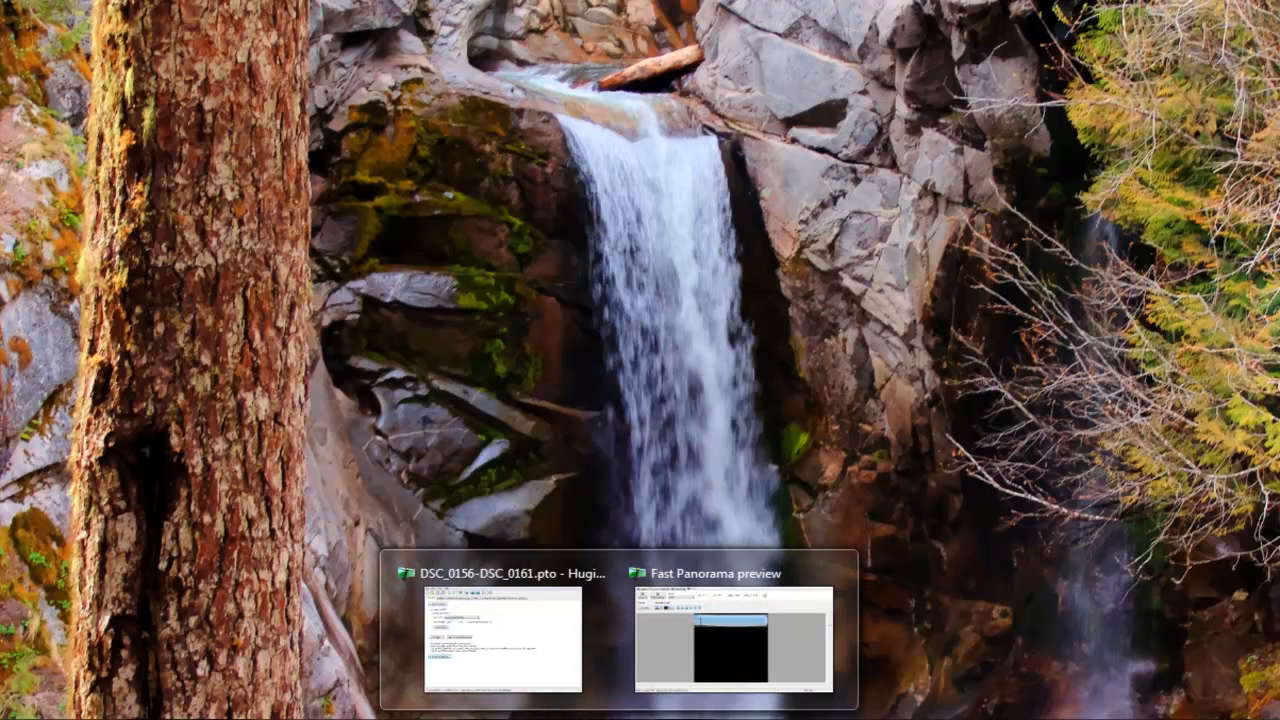
left_click(675, 655)
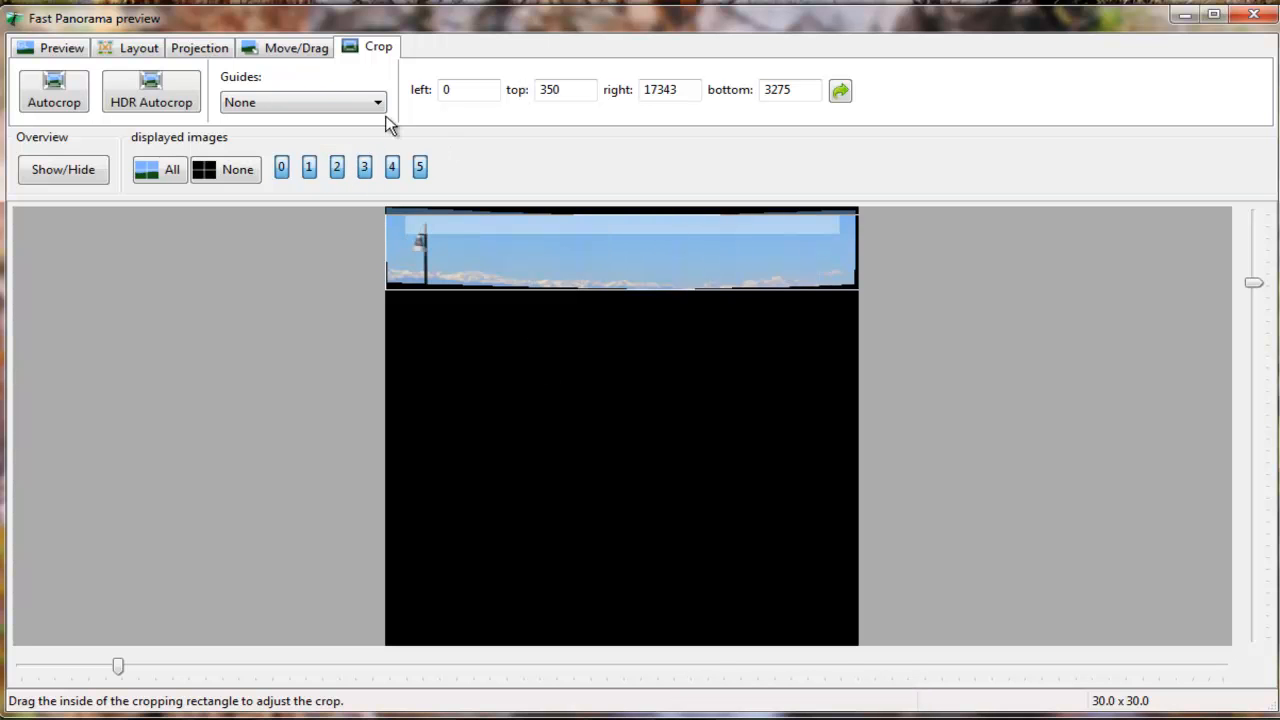
left_click(197, 52)
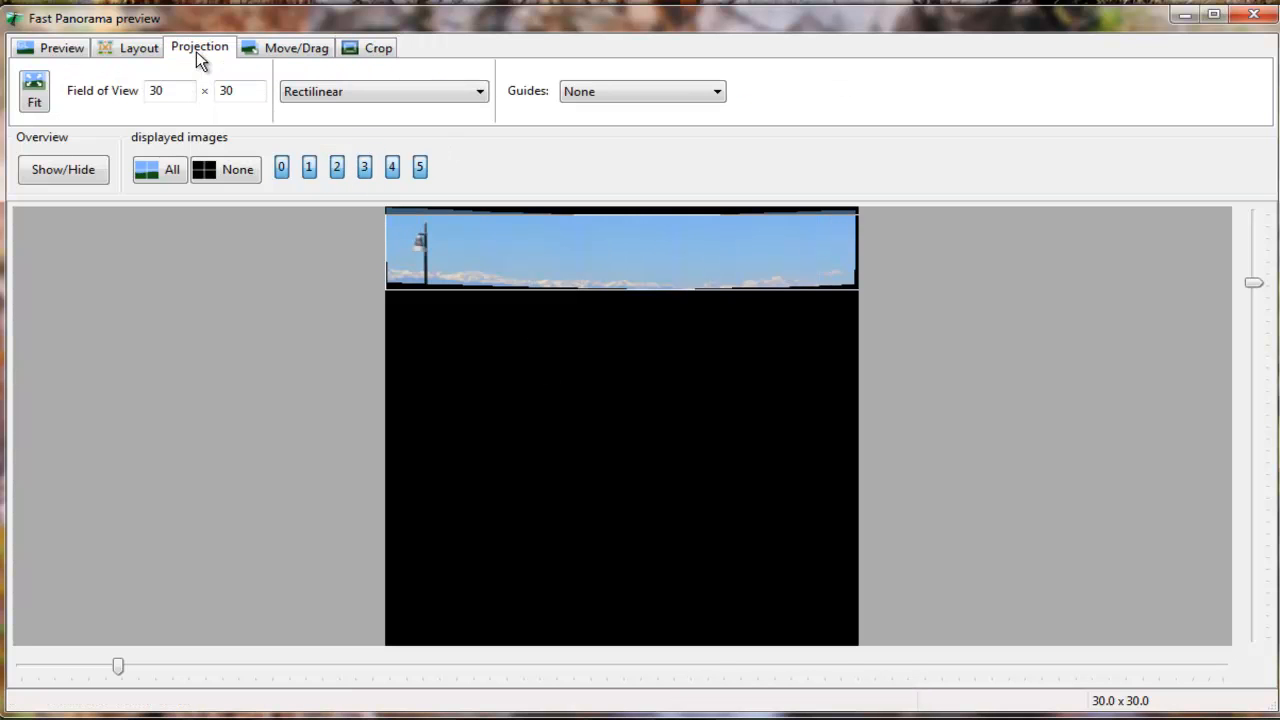
left_click(128, 46)
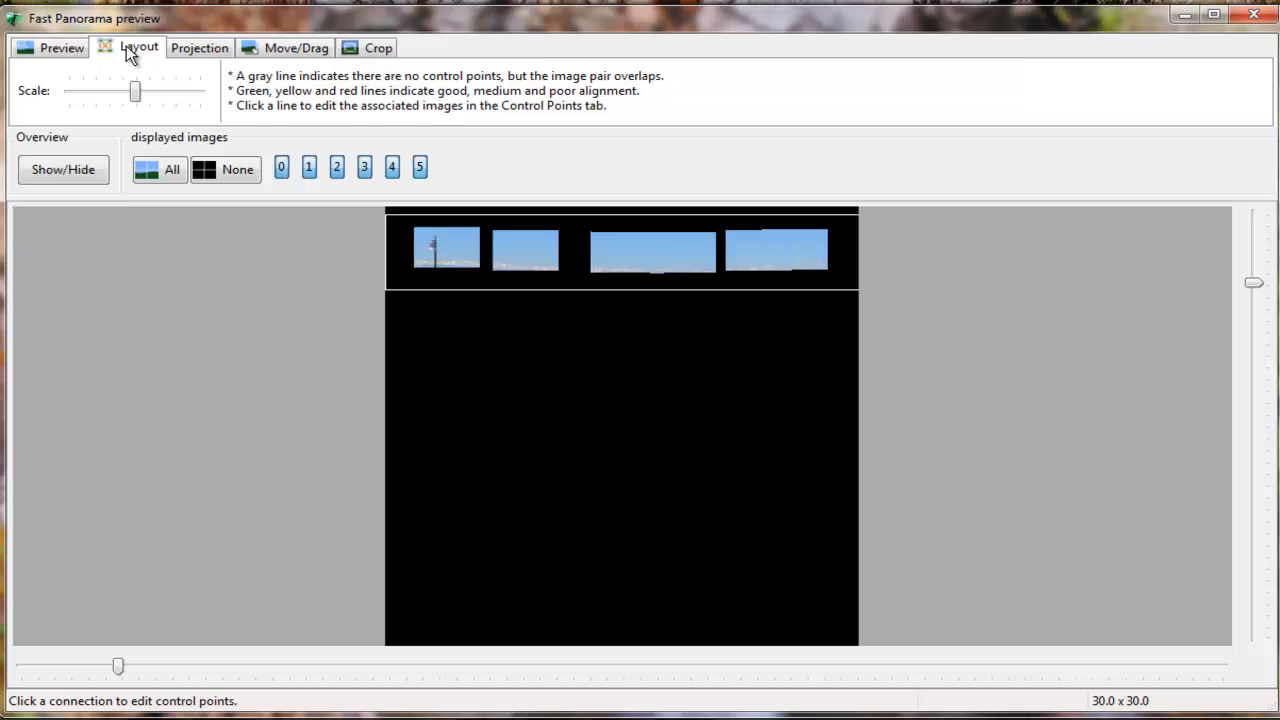
left_click(64, 50)
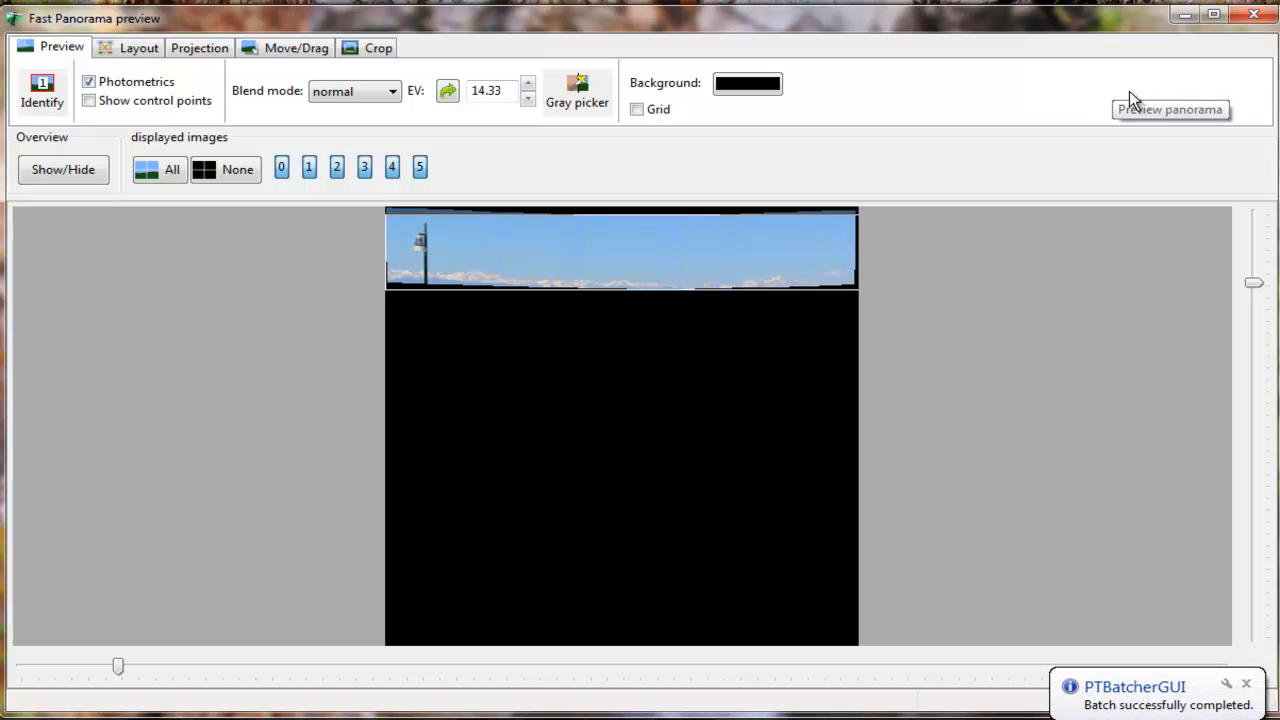
left_click(1184, 15)
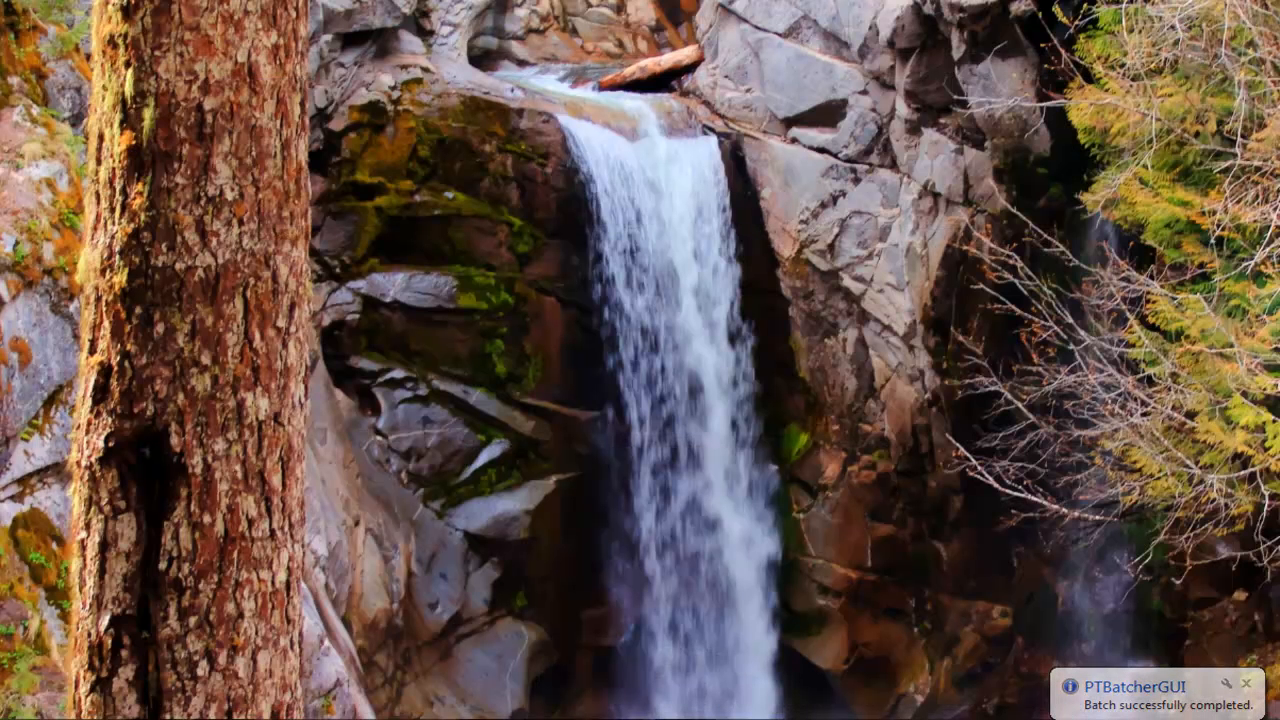
mouse_move(619, 718)
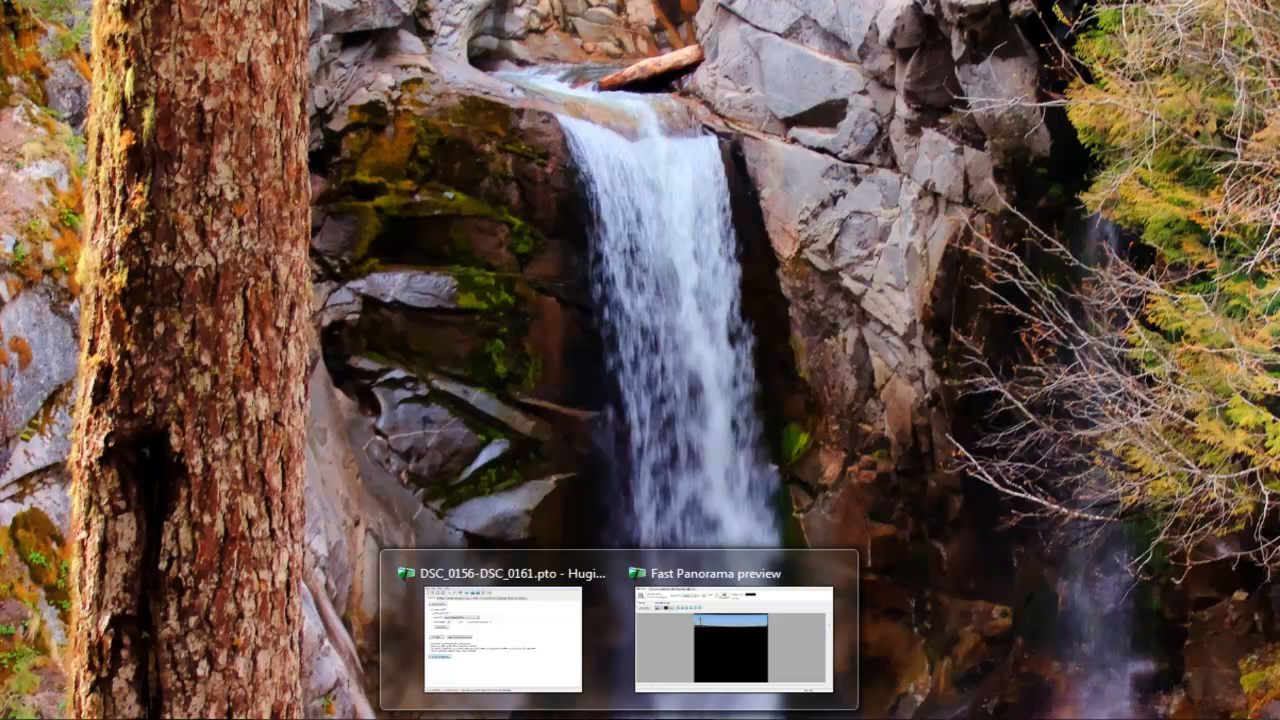
left_click(565, 693)
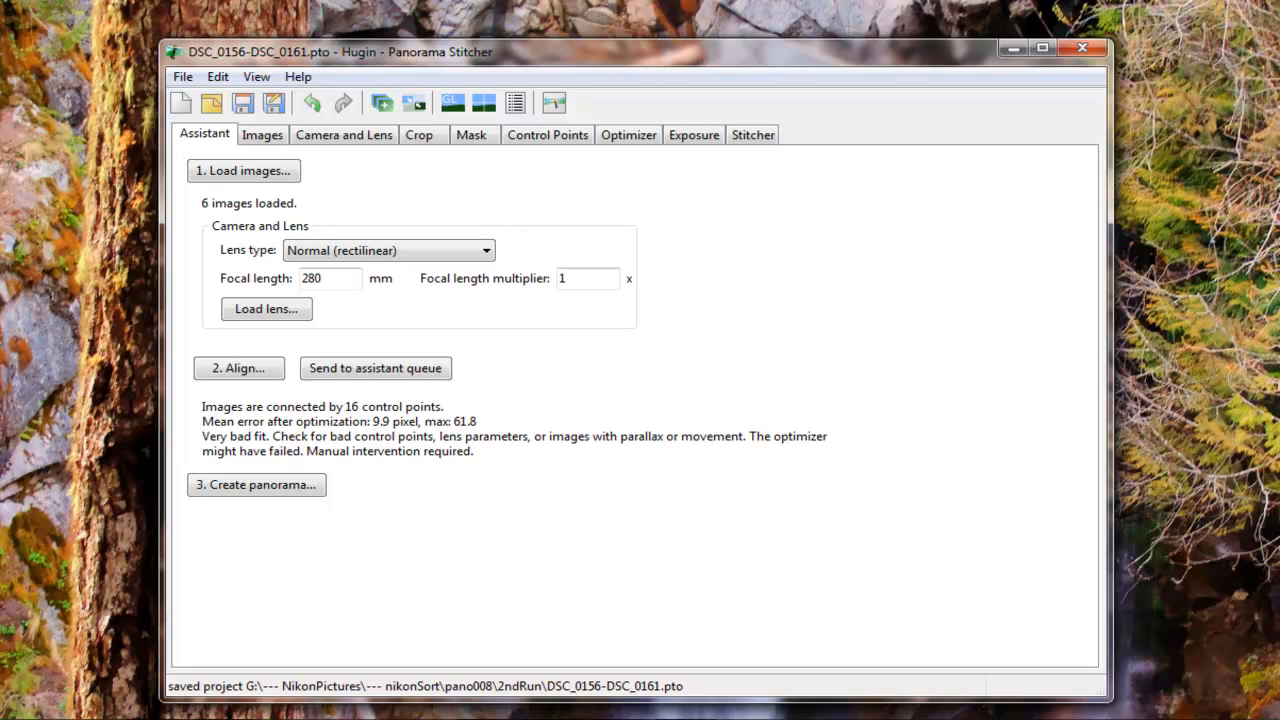
Step: Switch to Windows Explorer, go to pano008's 2ndRun folder and open DSC_0156-DSC_0161.tif in Photoshop
mouse_move(250, 718)
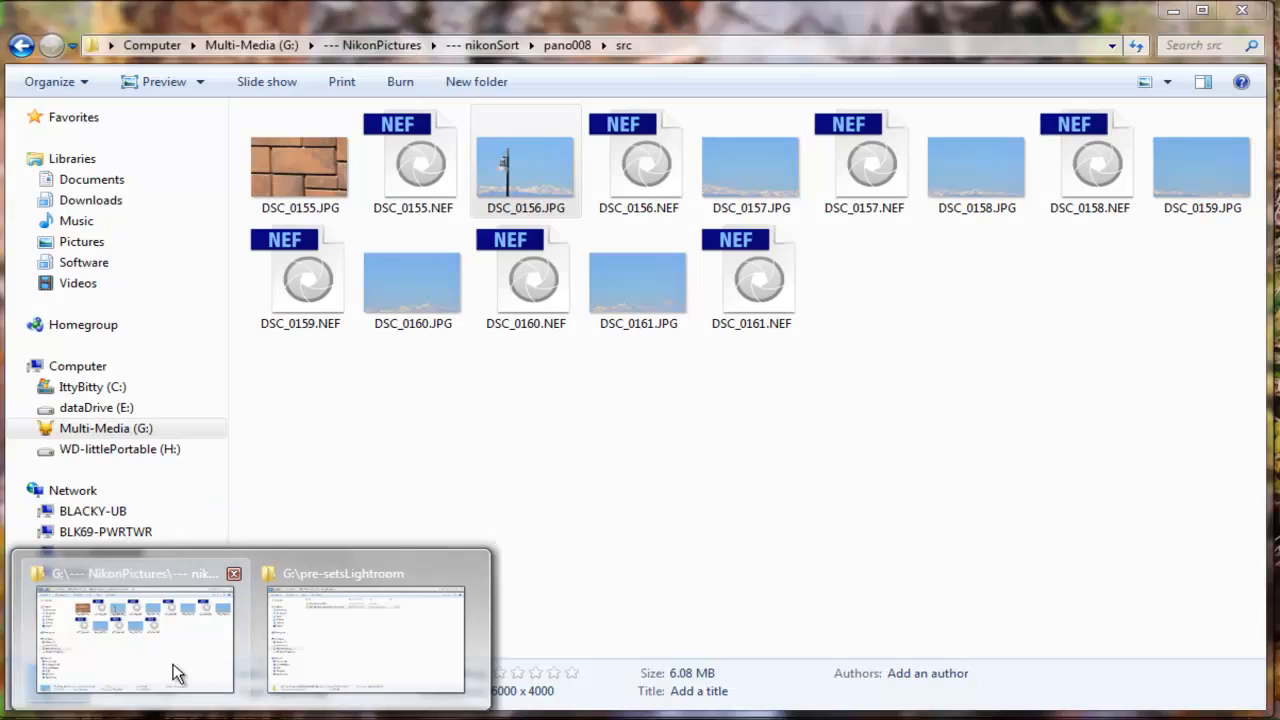
left_click(177, 674)
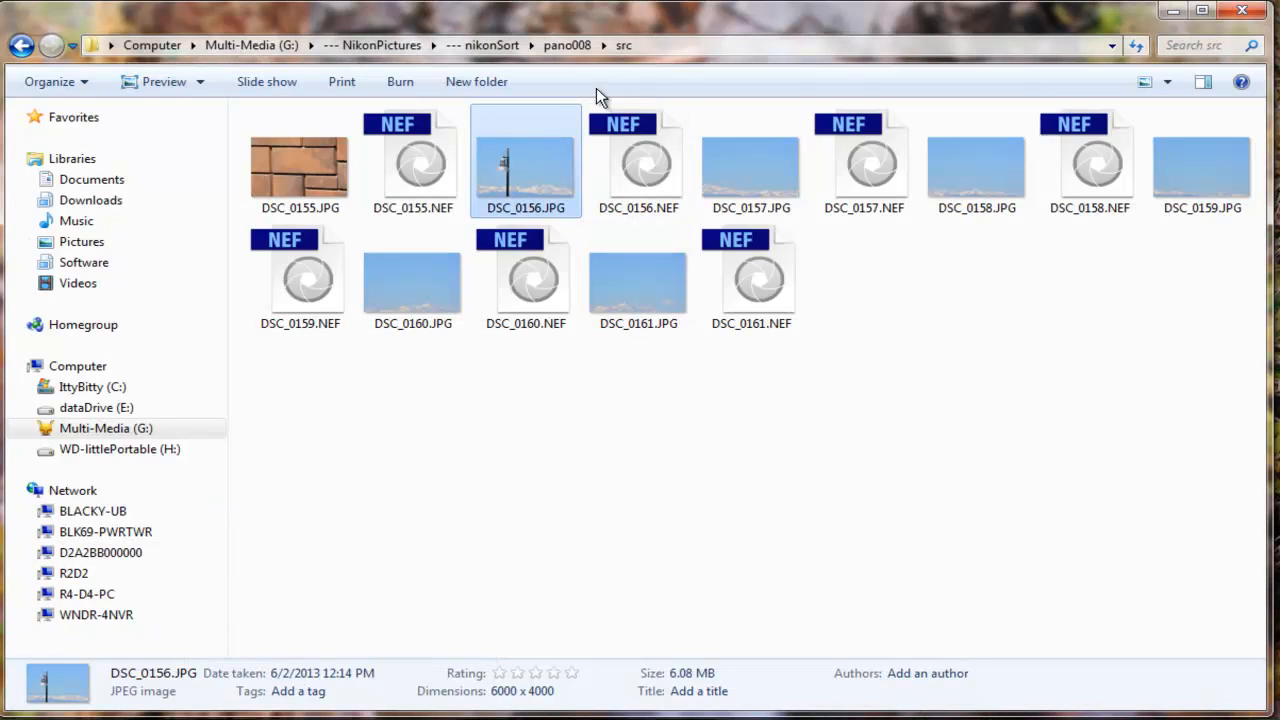
left_click(562, 45)
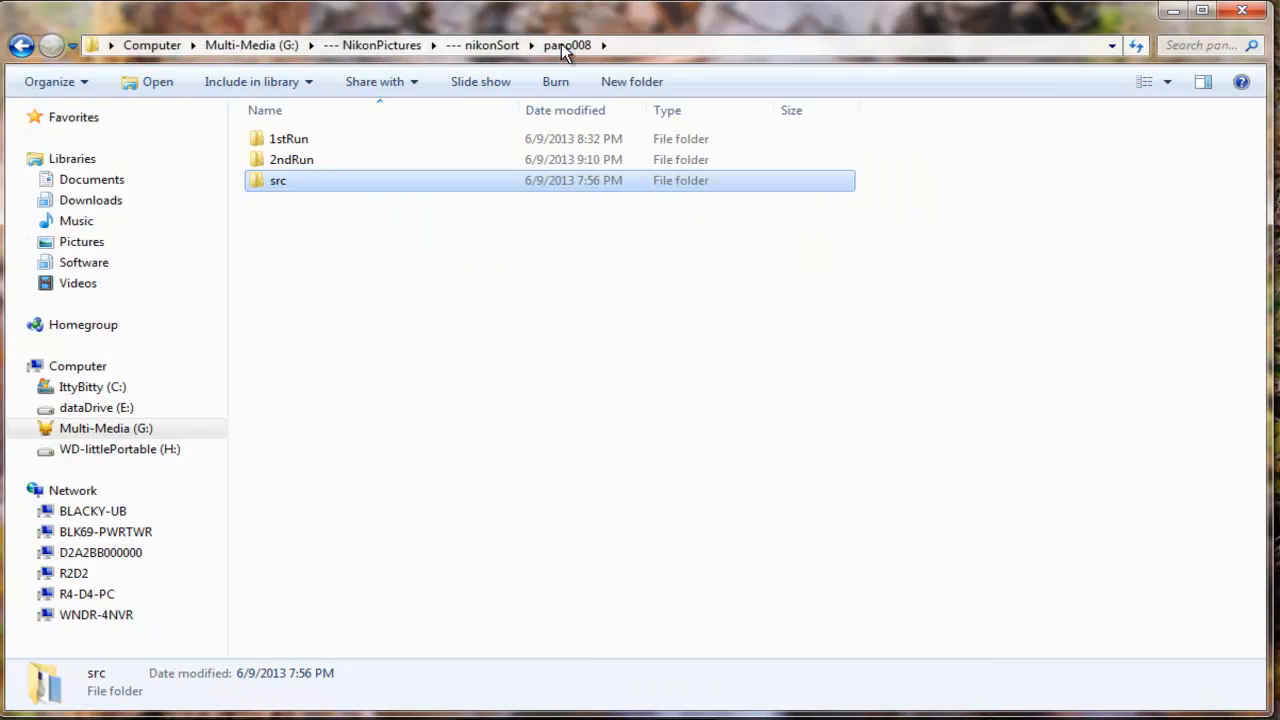
double_click(288, 161)
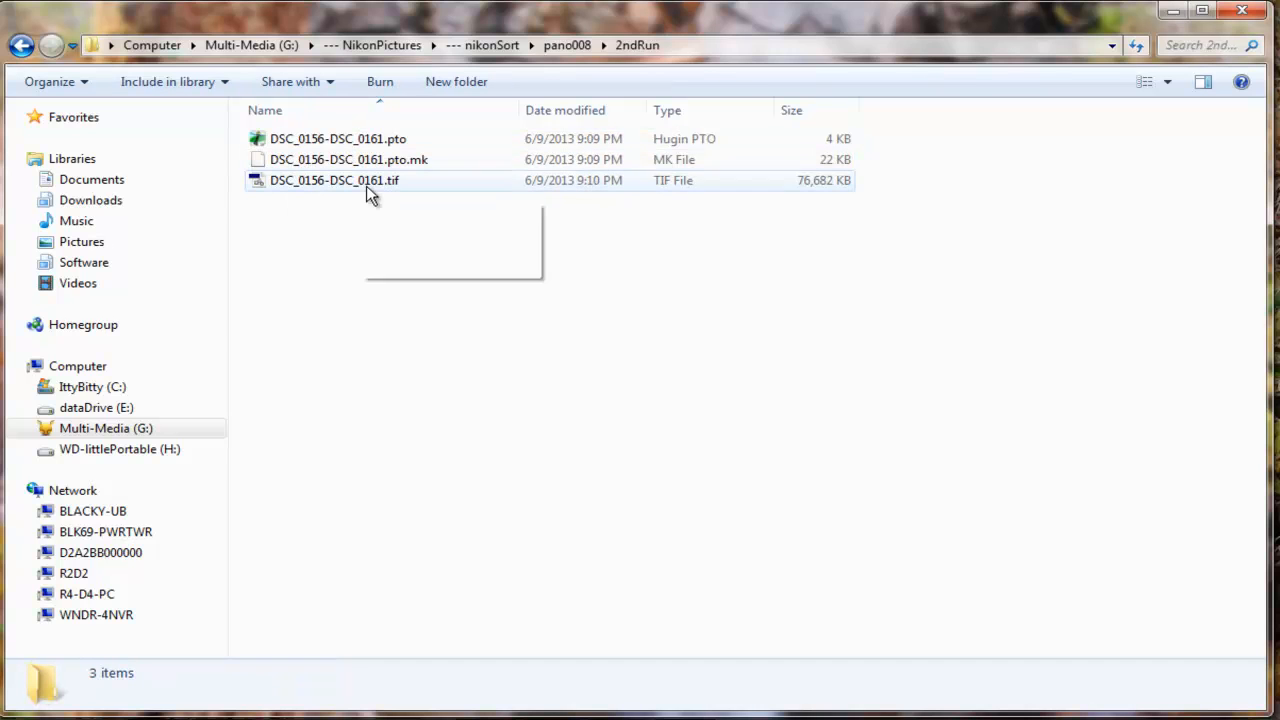
mouse_move(357, 184)
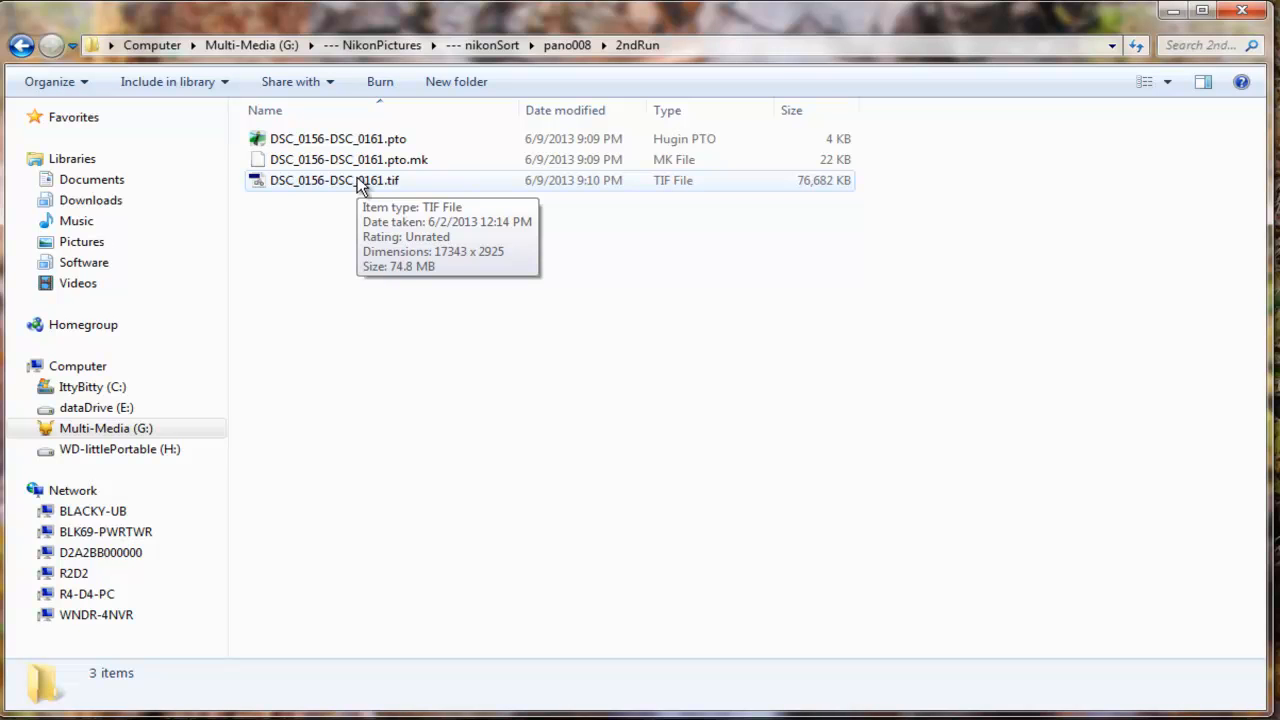
left_click(358, 184)
double_click(359, 181)
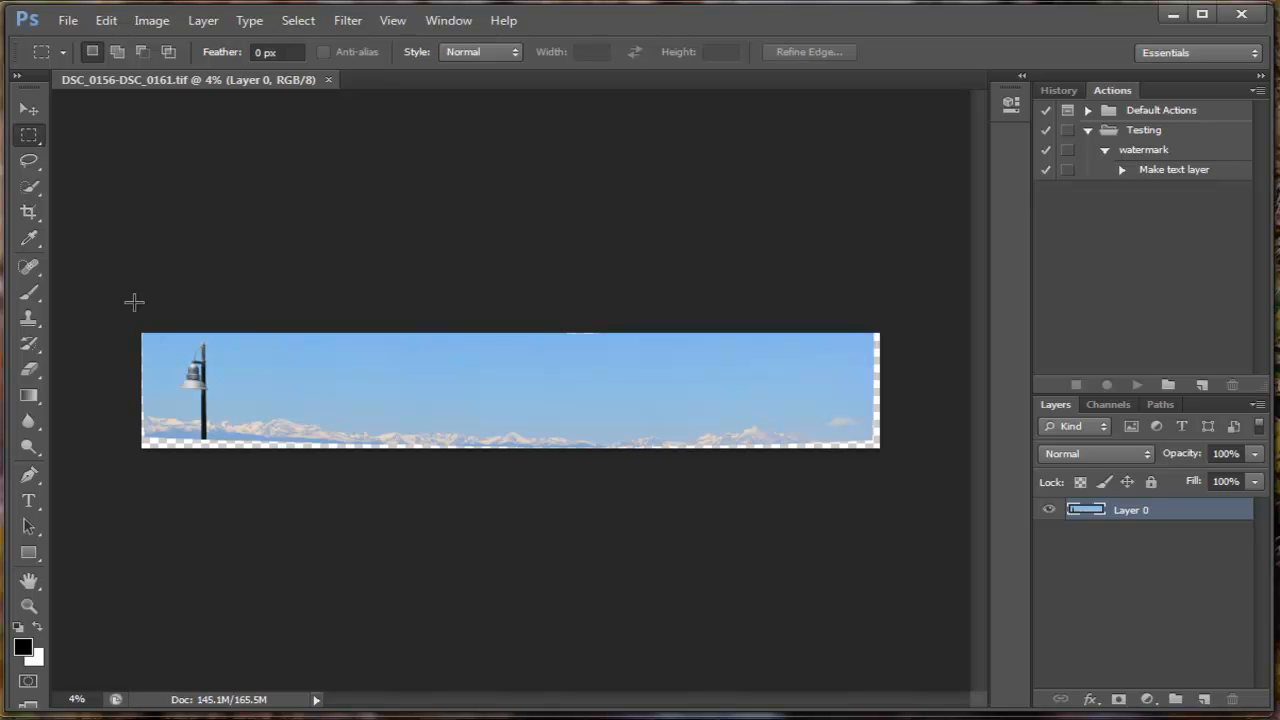
left_click(29, 214)
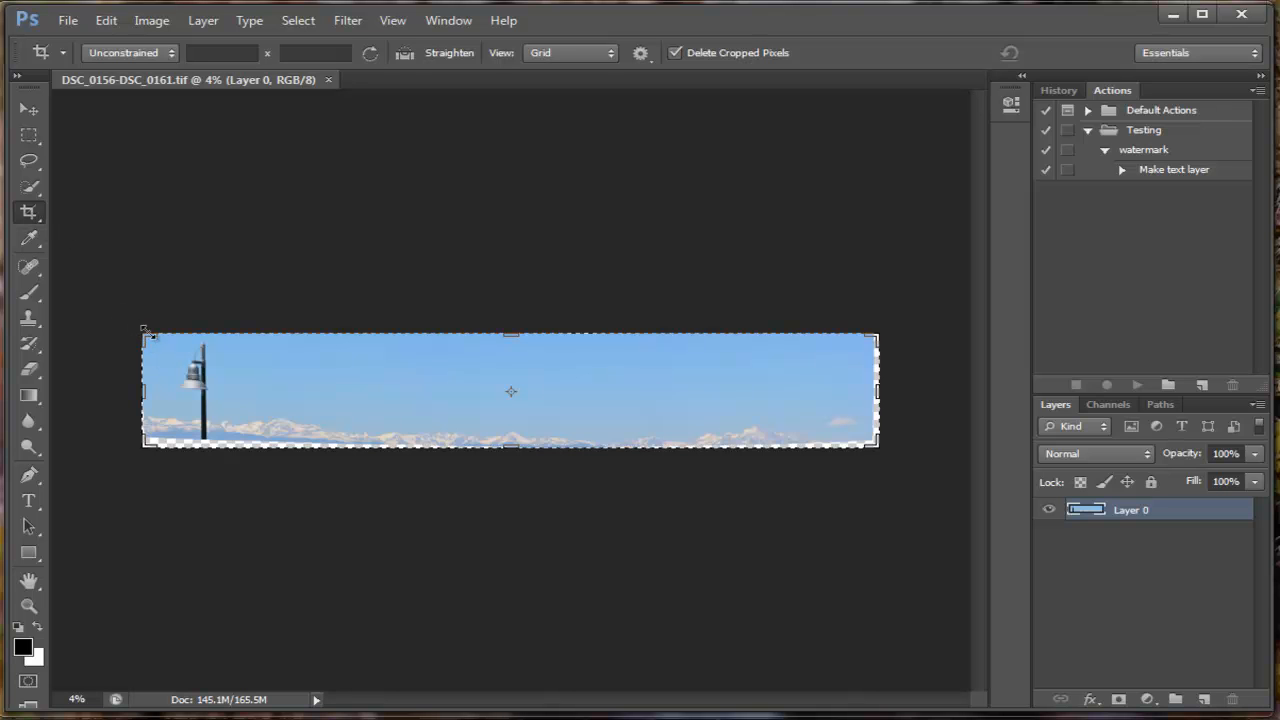
mouse_move(148, 341)
left_mouse_down()
mouse_move(171, 349)
mouse_move(171, 337)
mouse_move(147, 337)
left_mouse_up()
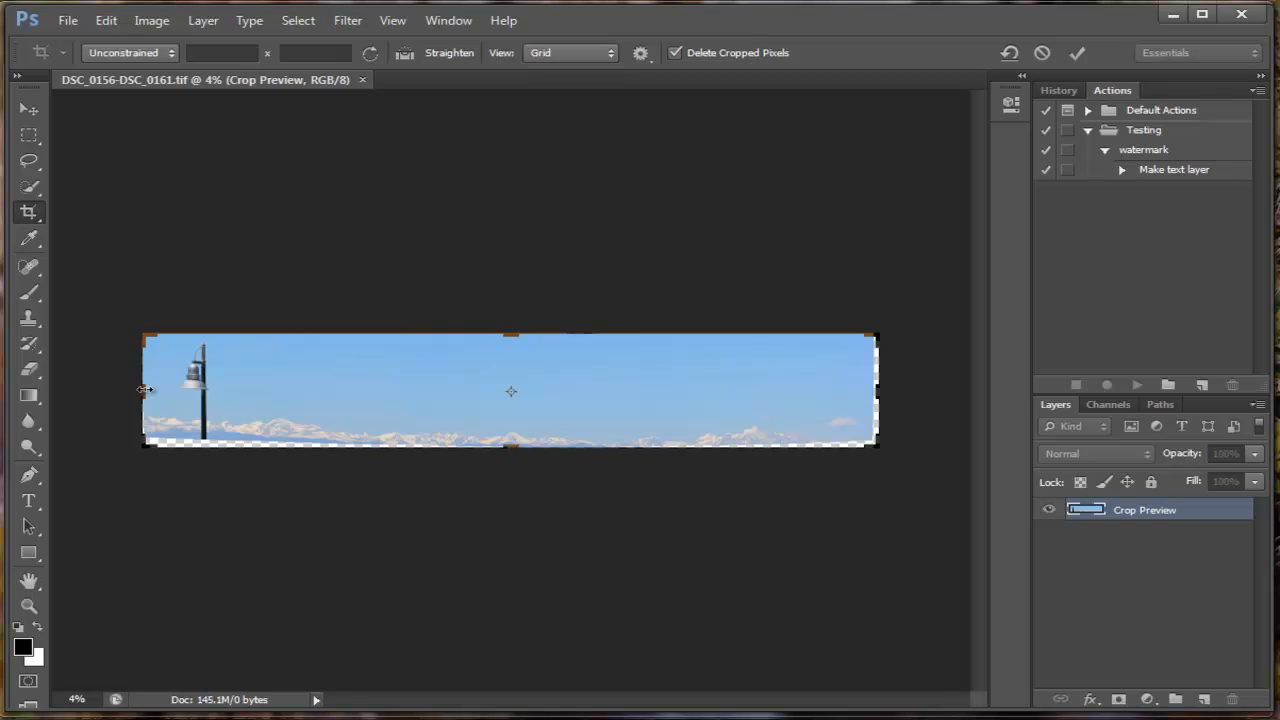
left_click_drag(145, 391, 146, 393)
left_click(30, 606)
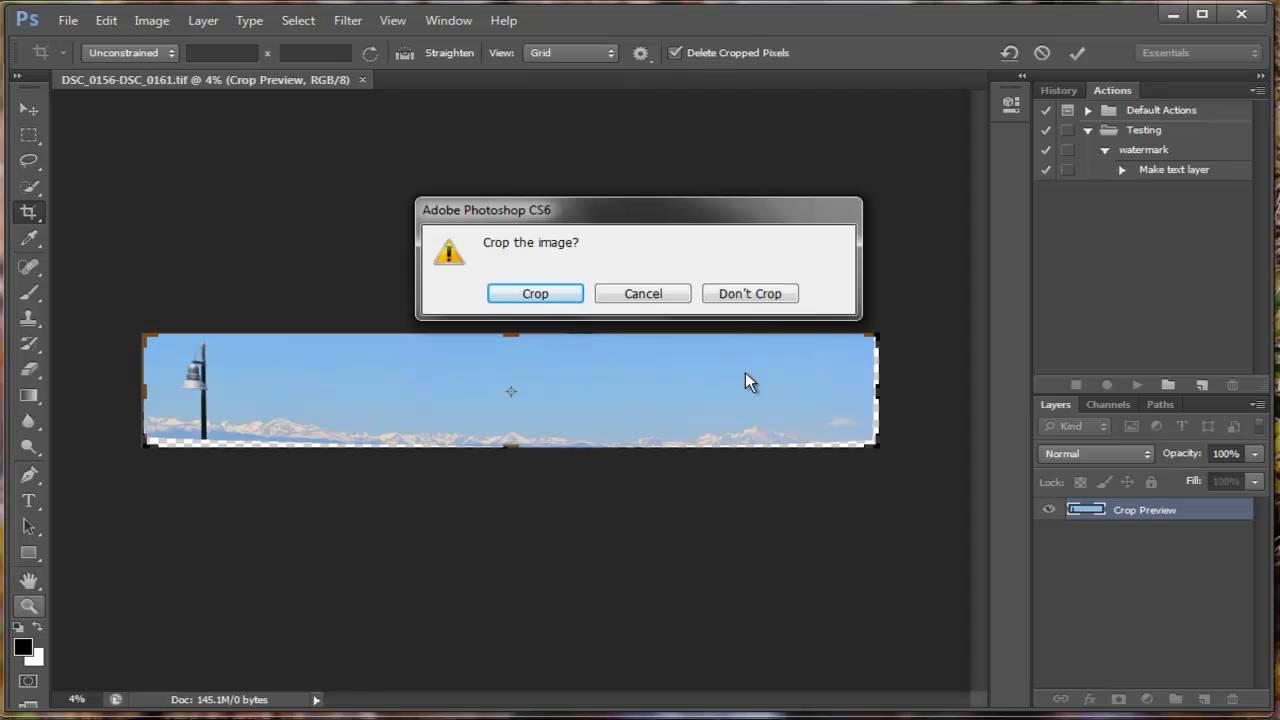
left_click(655, 295)
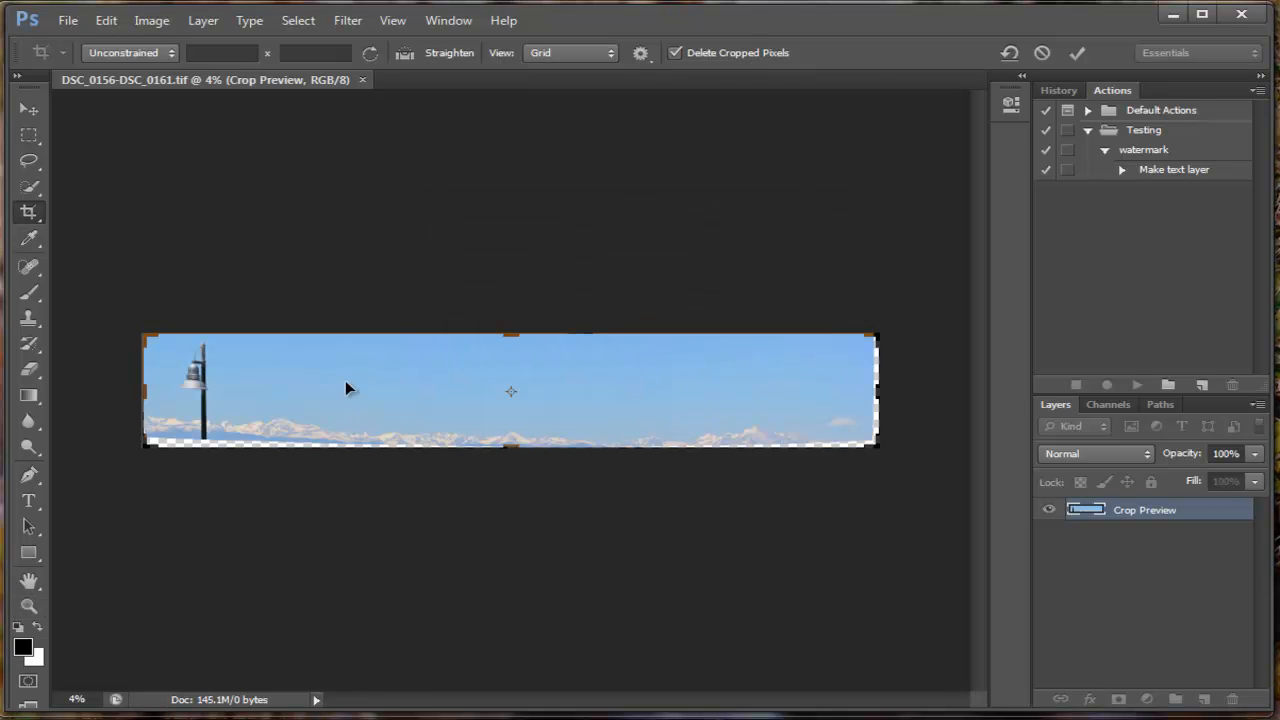
left_click(46, 597)
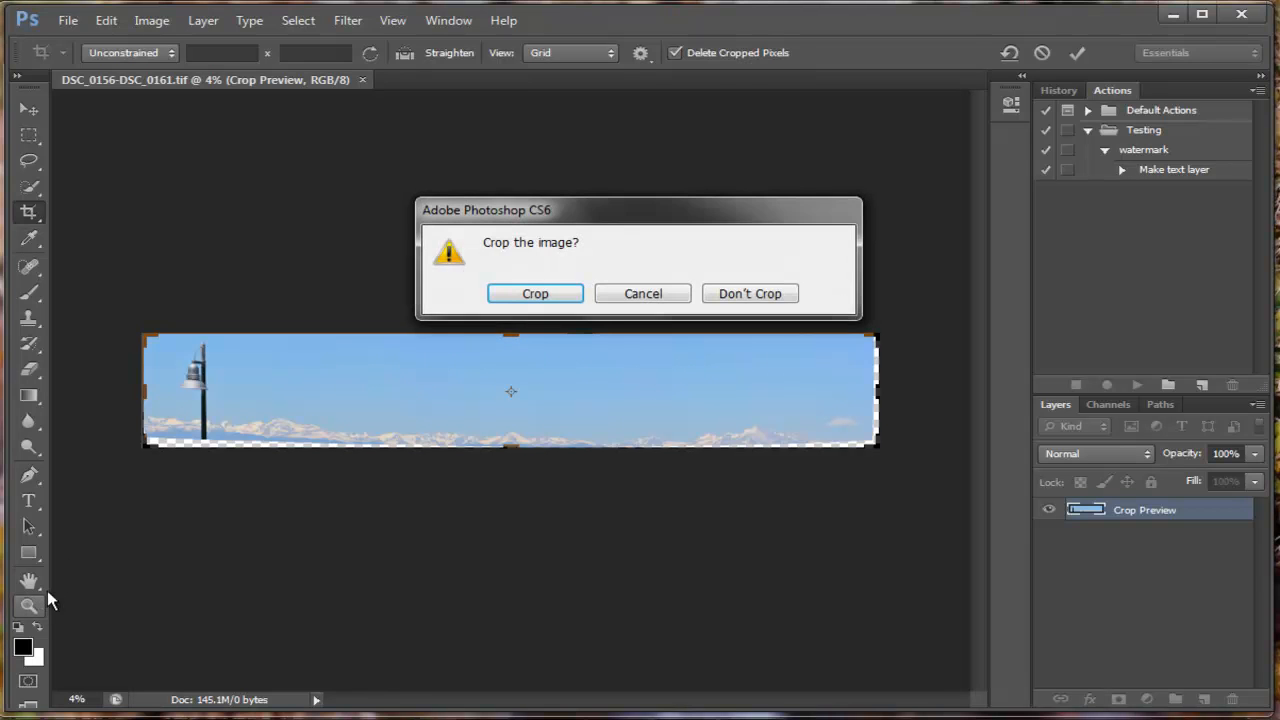
left_click(711, 294)
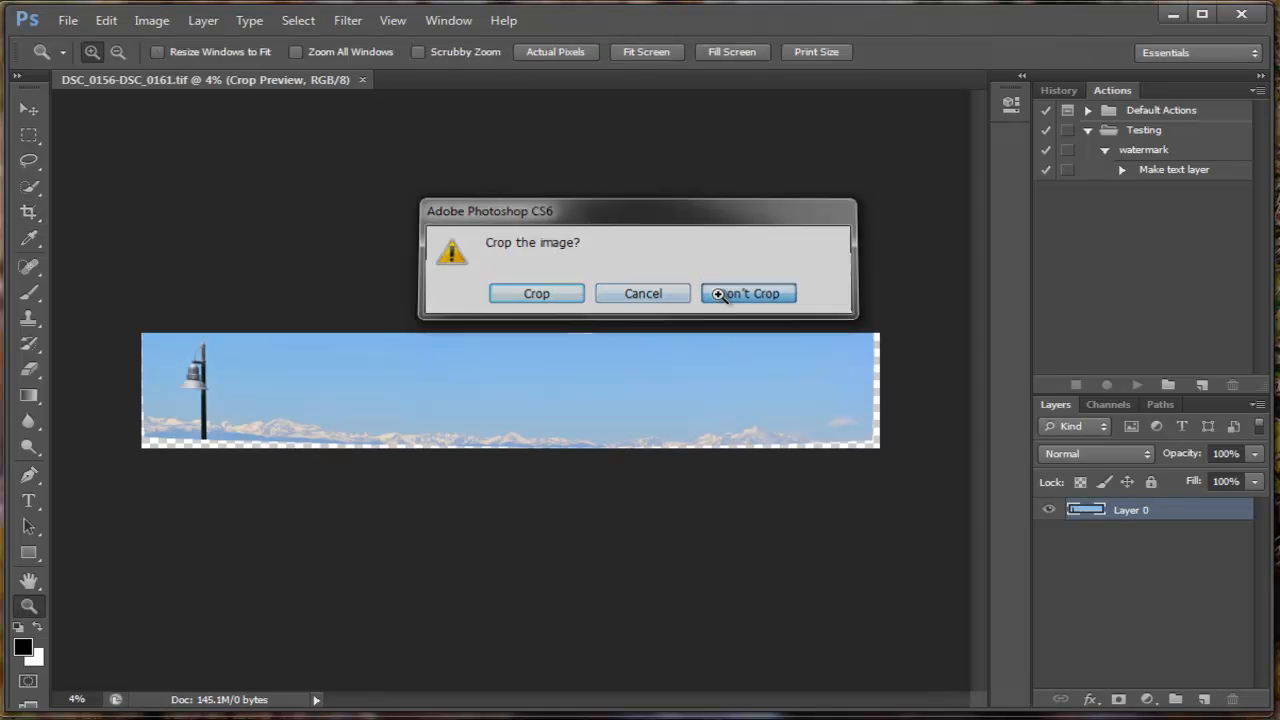
Step: Start cropping the panorama and pull the left crop edge inward past the transparent strip beside the lamp post
left_click(154, 403)
left_click_drag(154, 403, 166, 410)
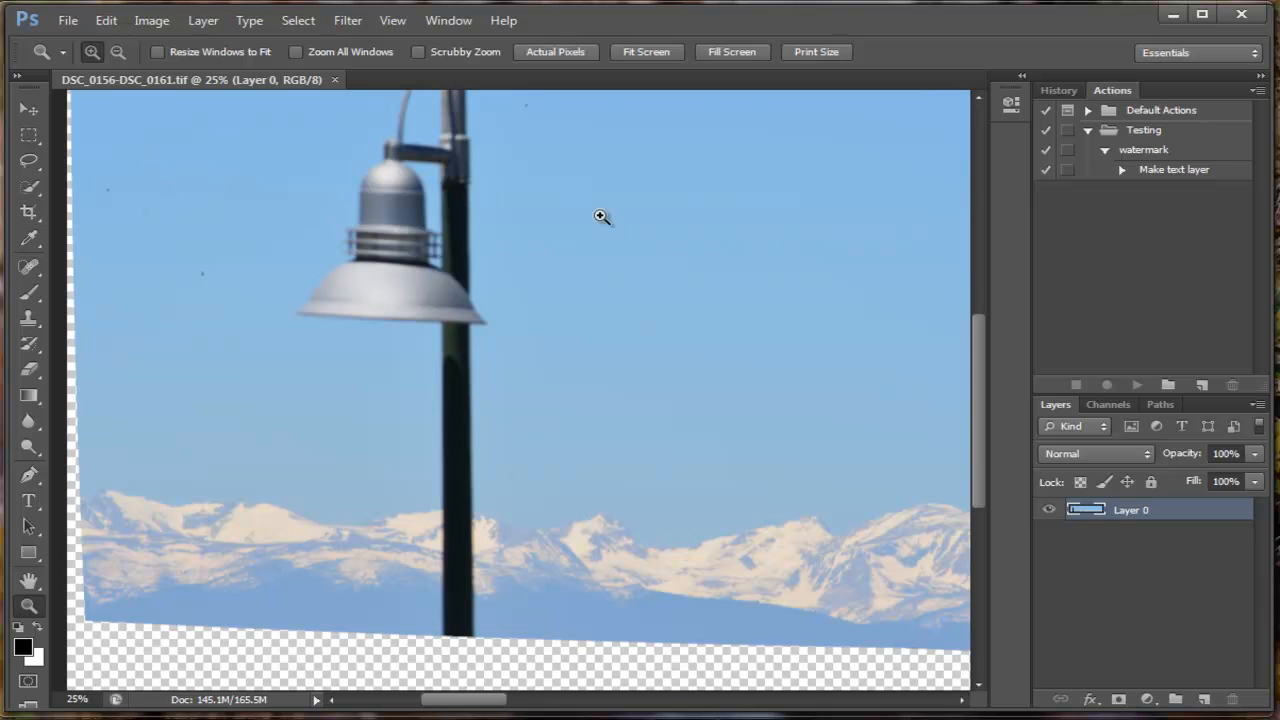
left_click(29, 211)
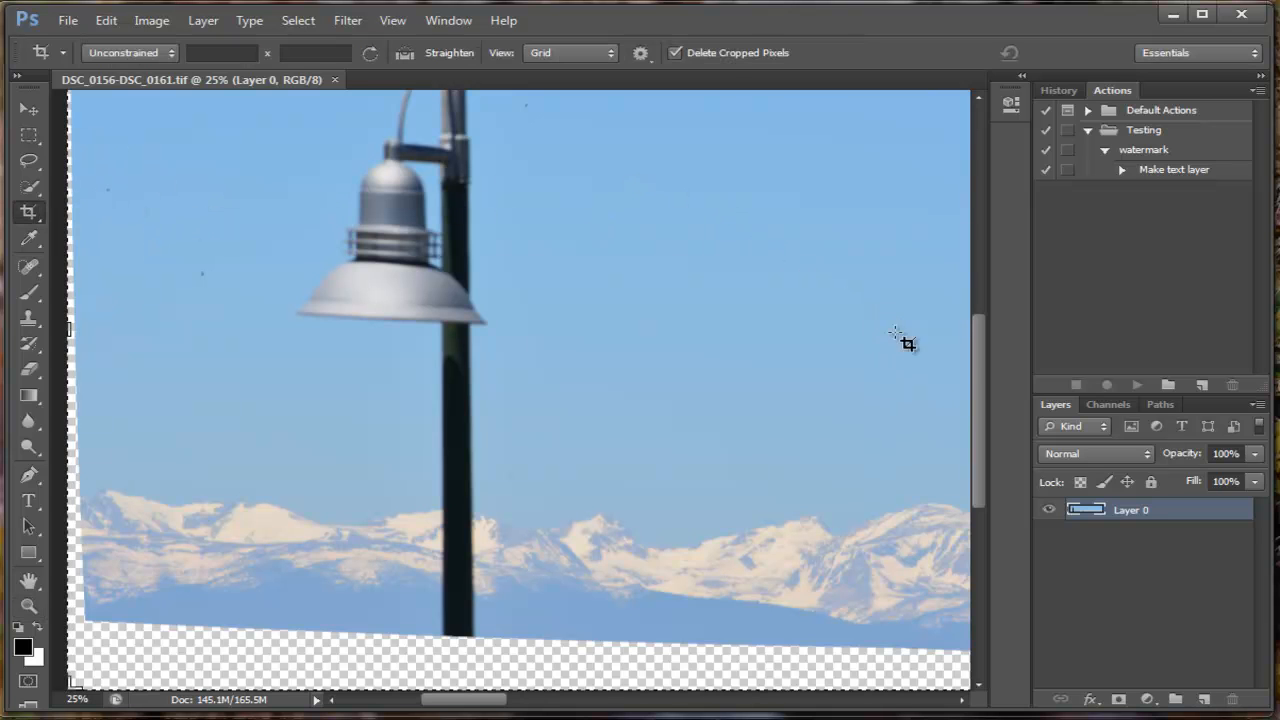
left_click_drag(977, 355, 943, 298)
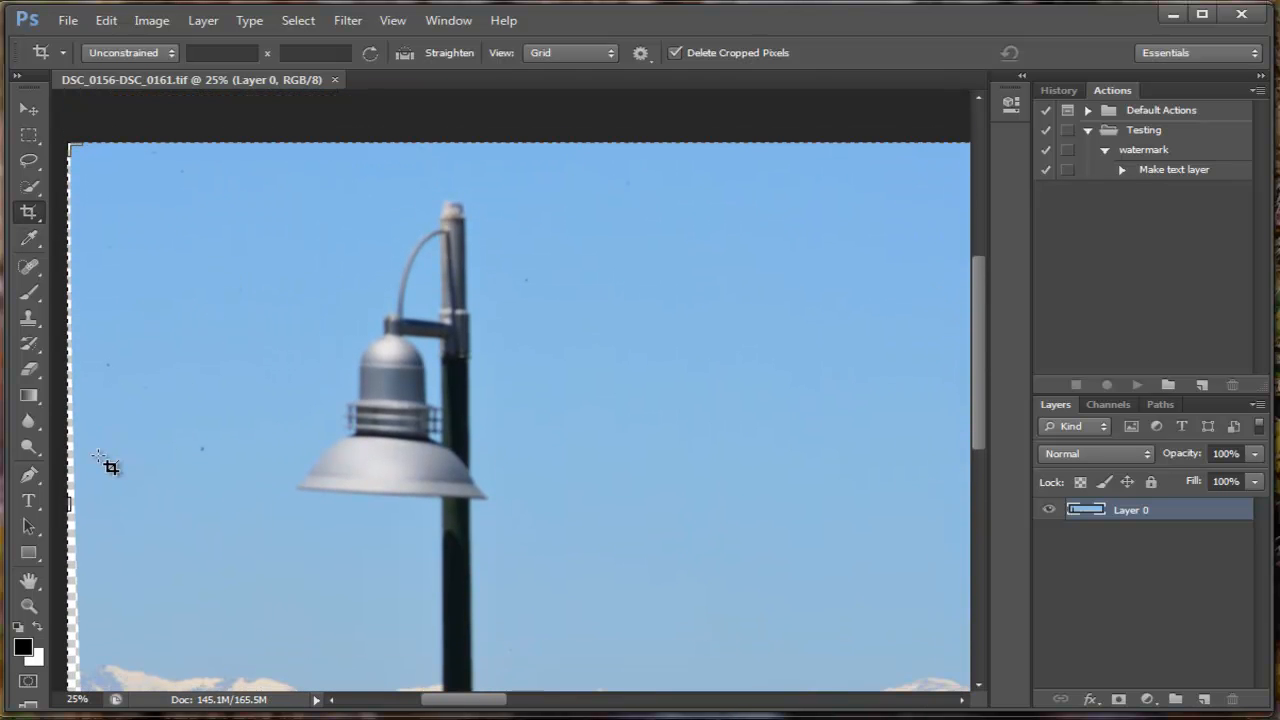
left_click_drag(68, 503, 76, 507)
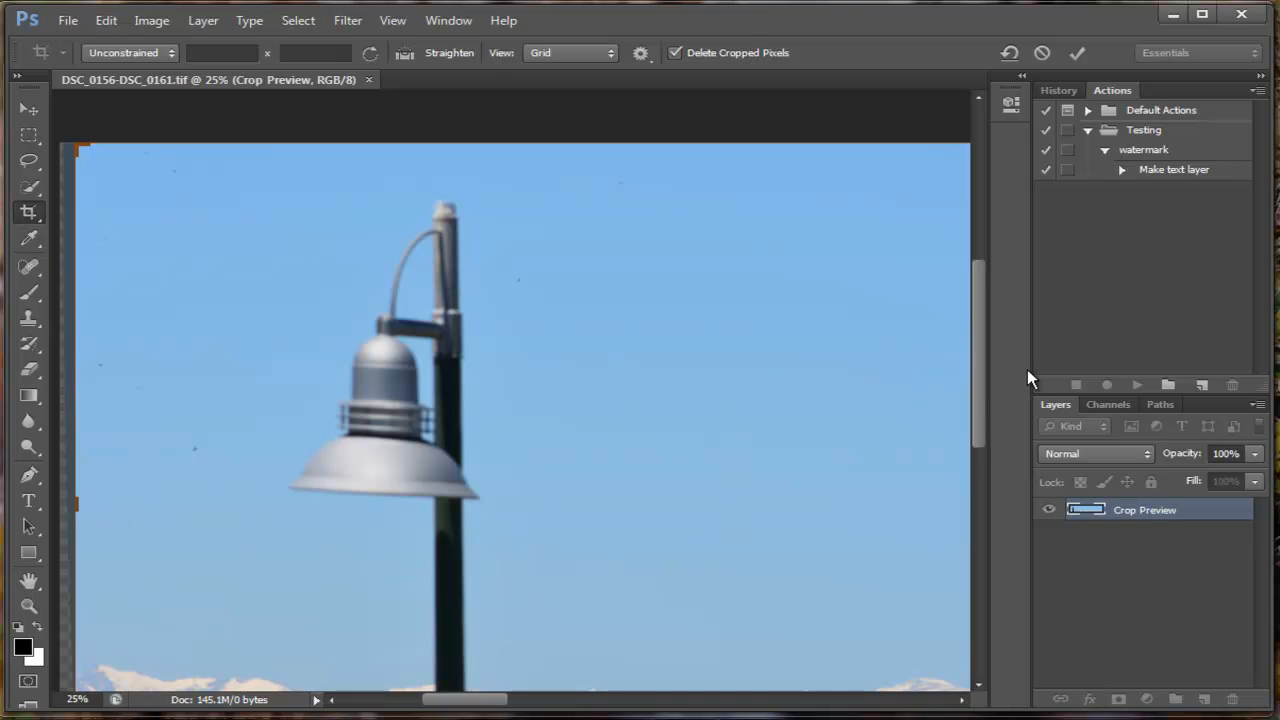
Step: Pull the right crop edge inward past the transparent margin beside the sky and apply the crop
left_click_drag(985, 388, 982, 466)
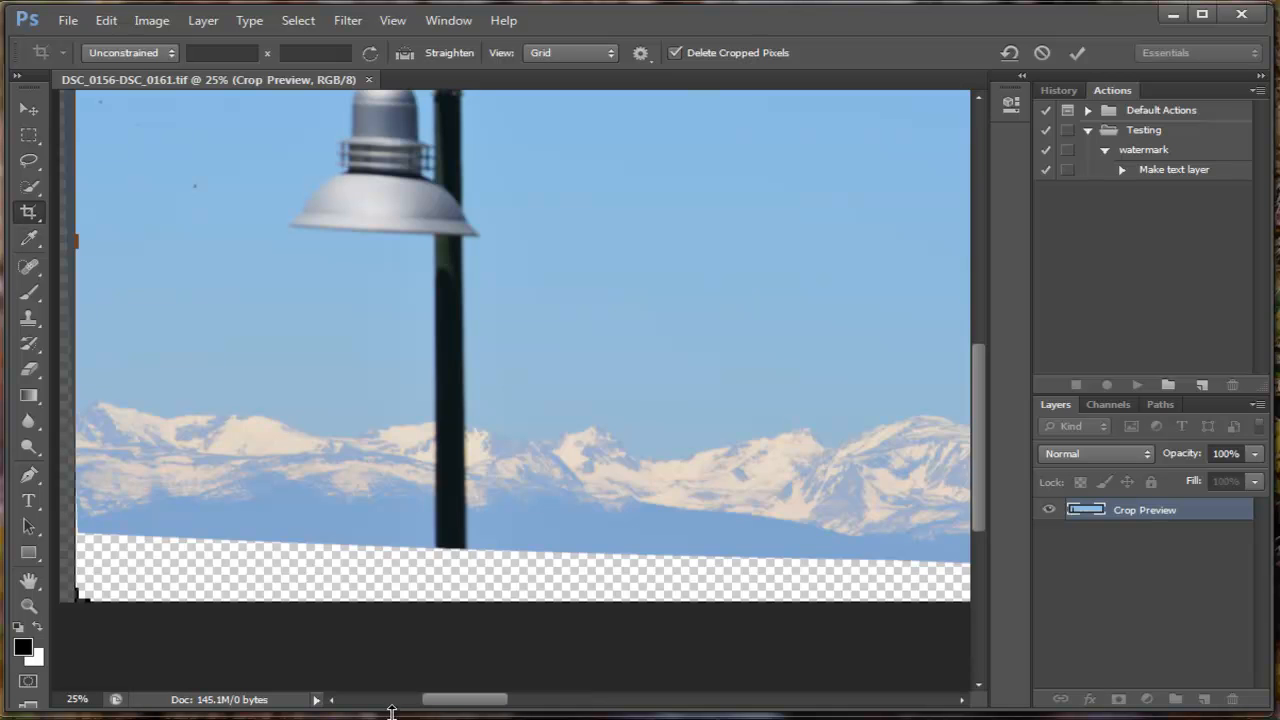
left_click_drag(457, 708, 835, 689)
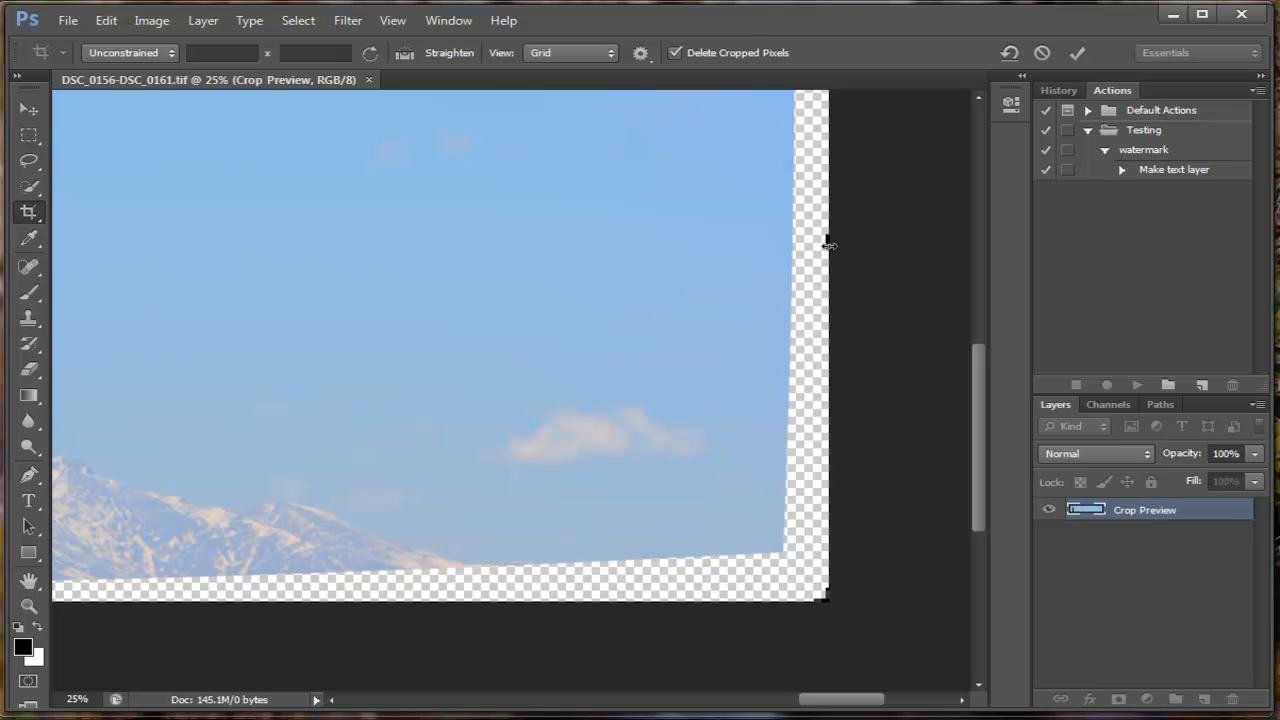
left_click_drag(827, 241, 799, 252)
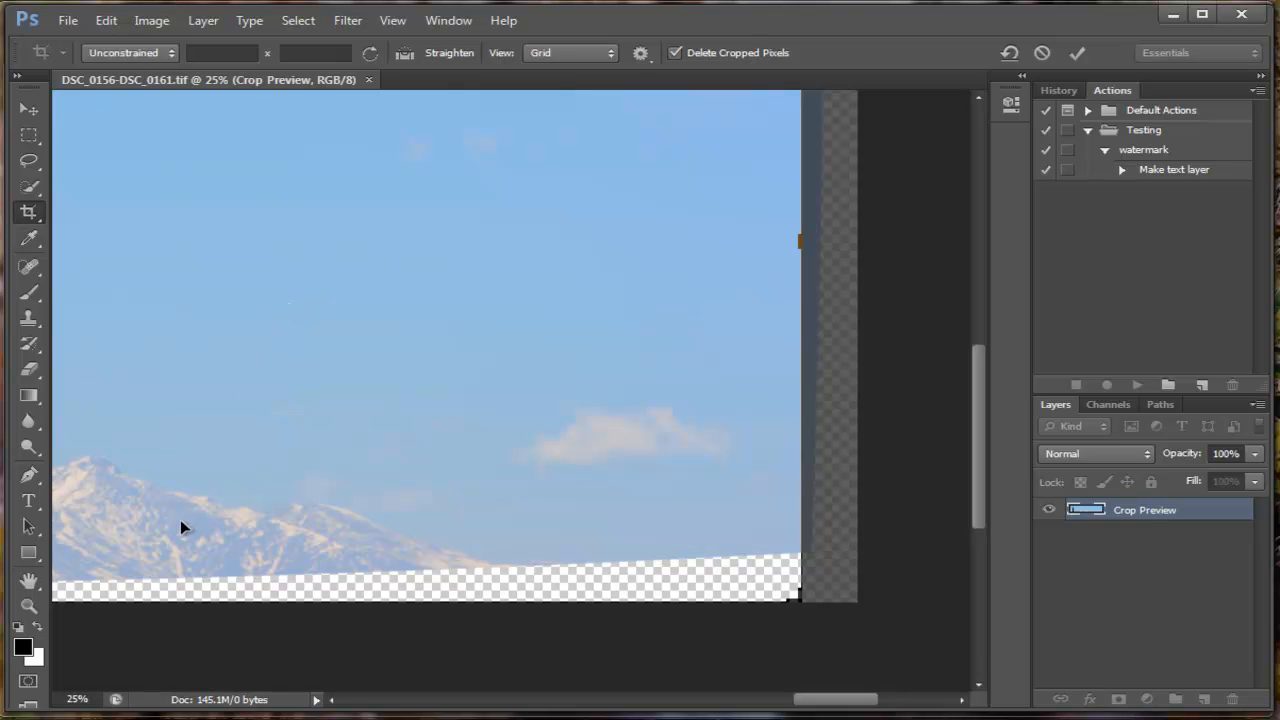
left_click(33, 606)
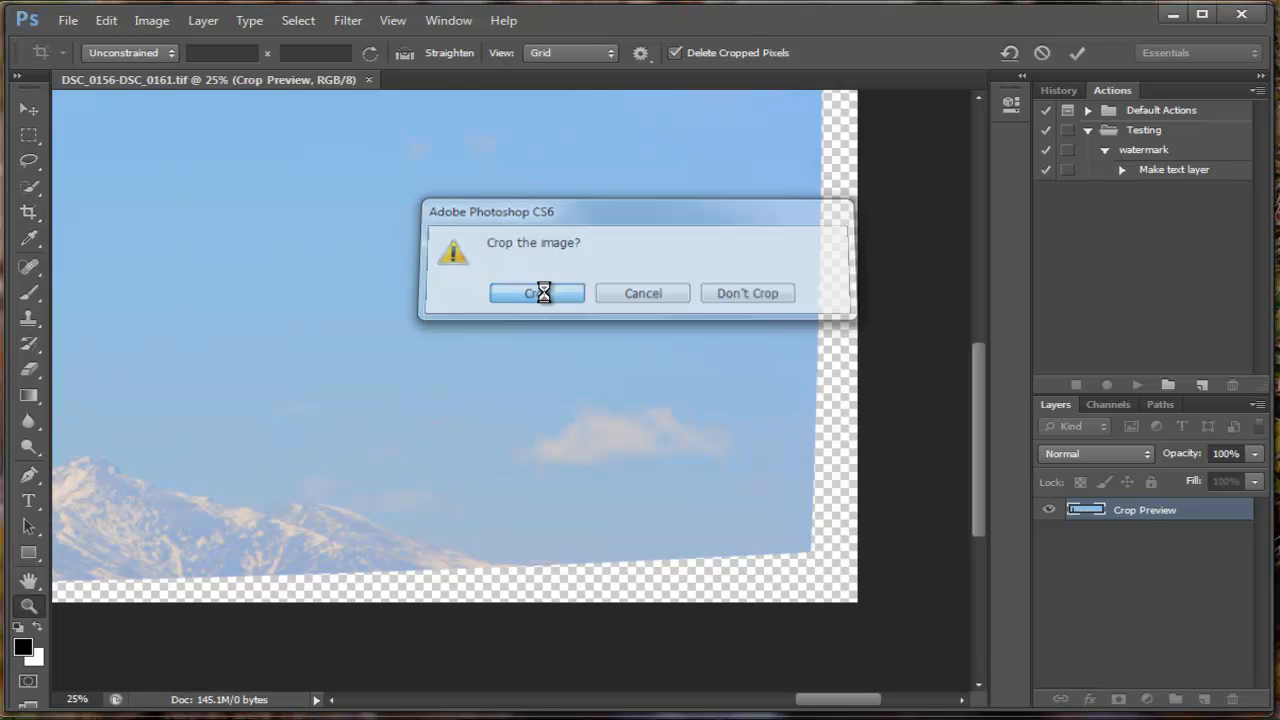
left_click(536, 294)
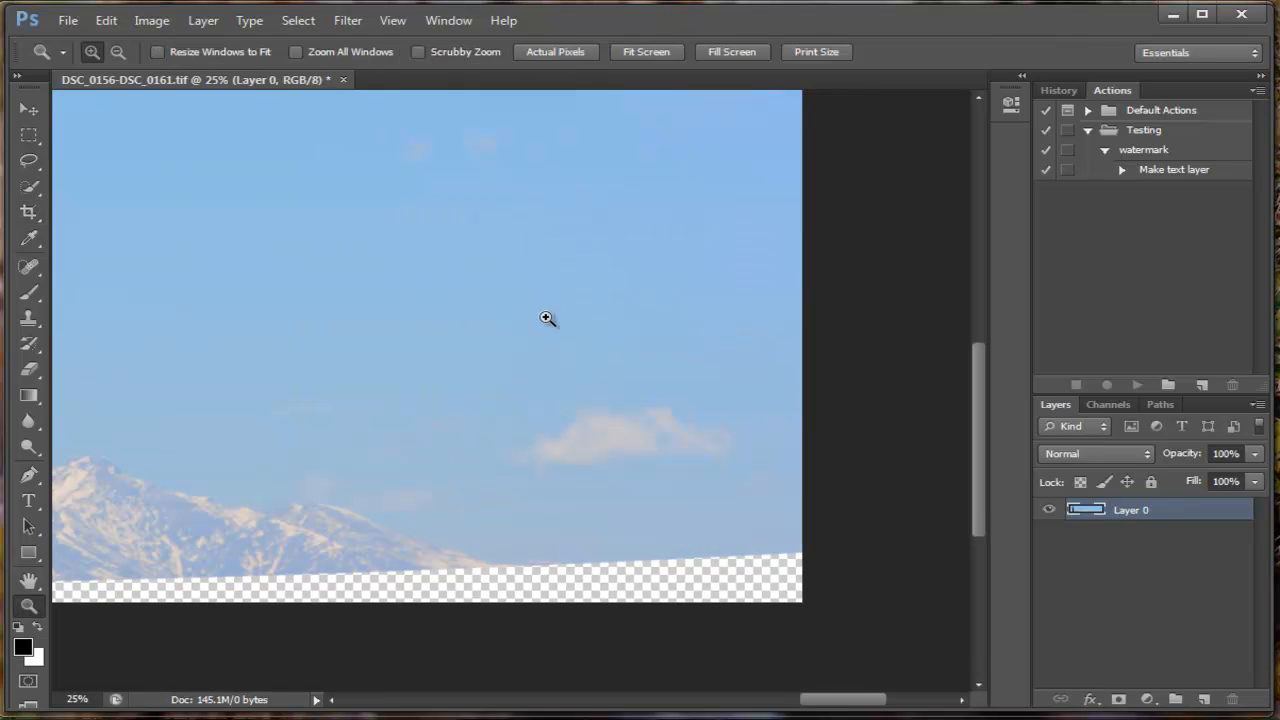
Step: Select the lamp post with a rectangular marquee and remove it with a Content-Aware fill in Normal mode at 100% opacity
left_click(444, 362, "alt")
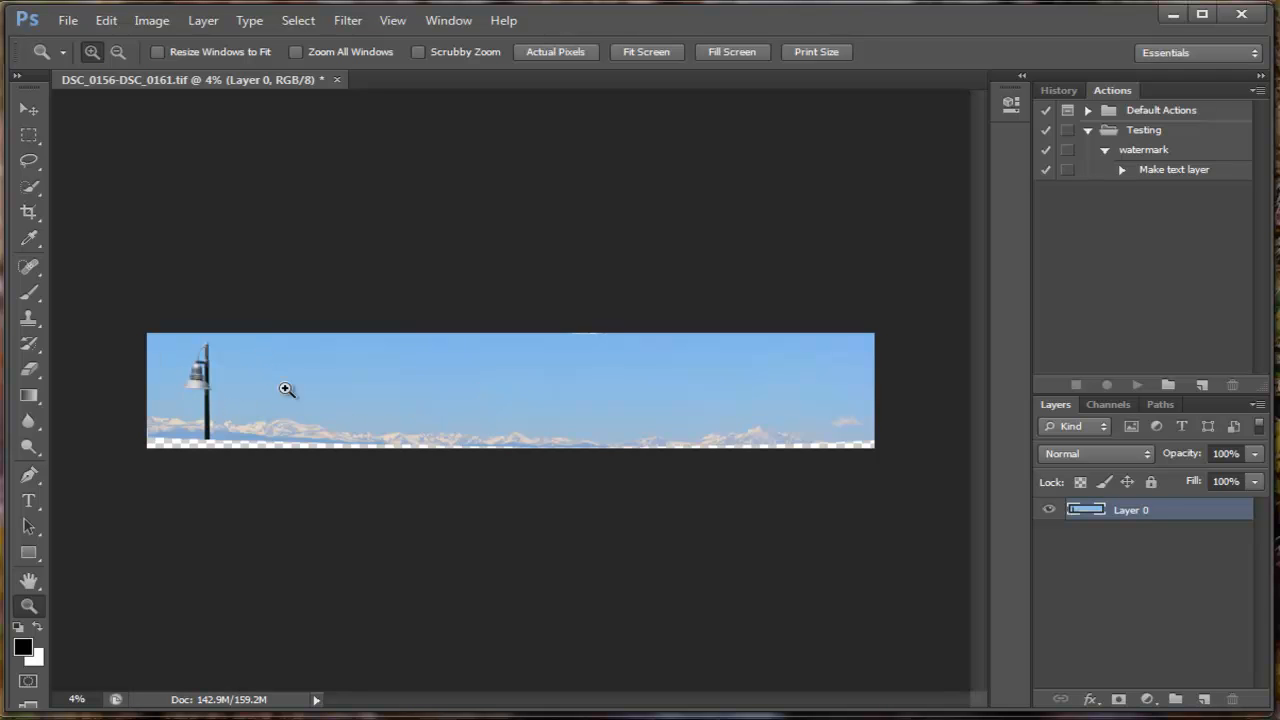
left_click(208, 402)
left_click(141, 398)
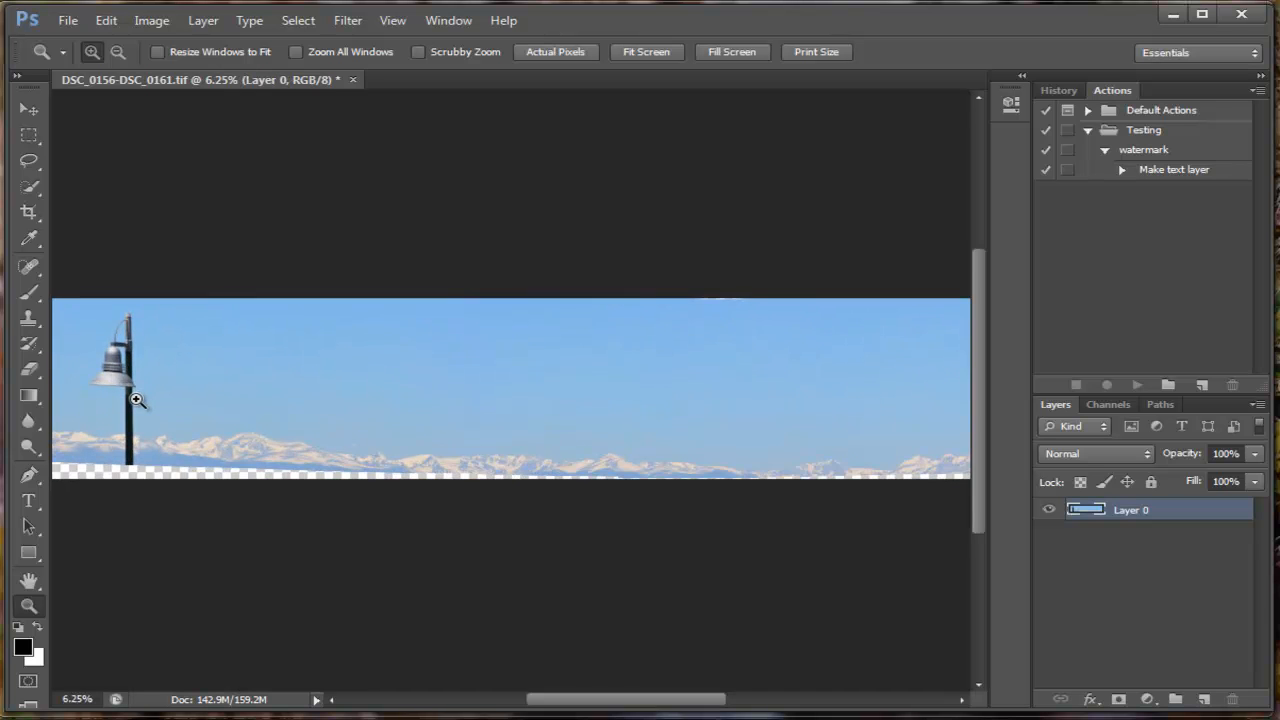
left_click(136, 400)
left_click(137, 393)
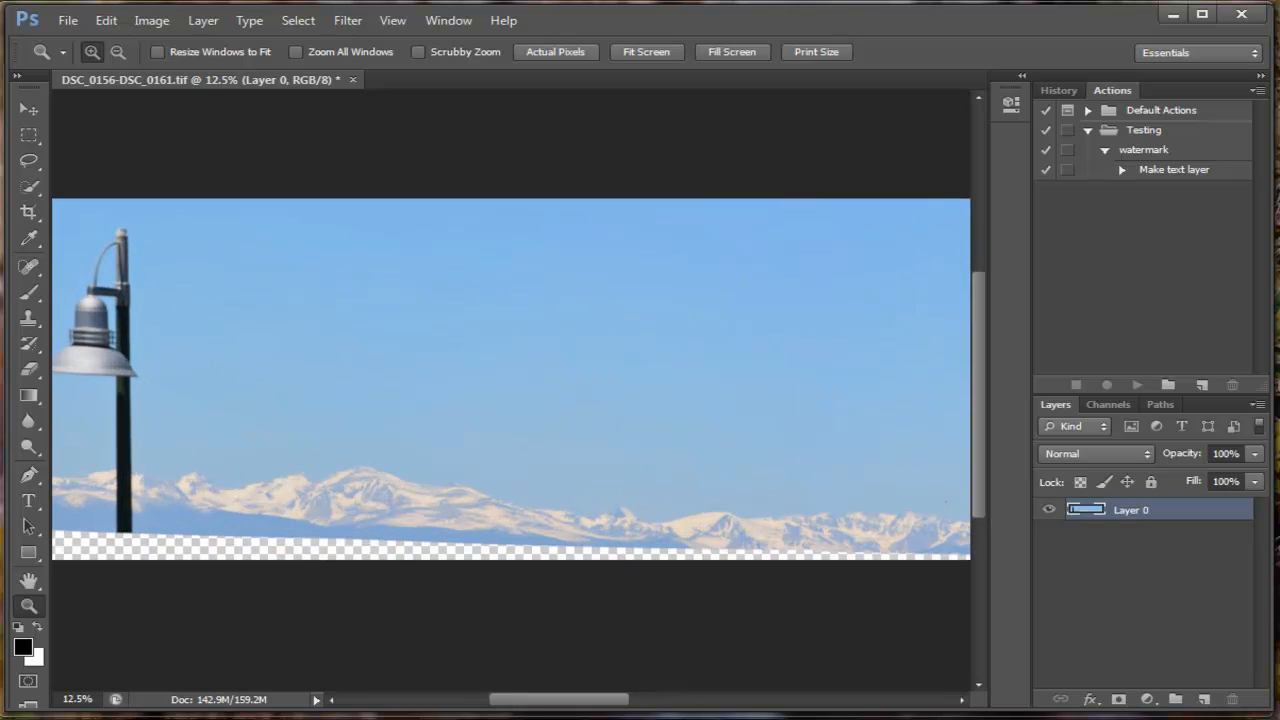
left_click_drag(523, 705, 462, 709)
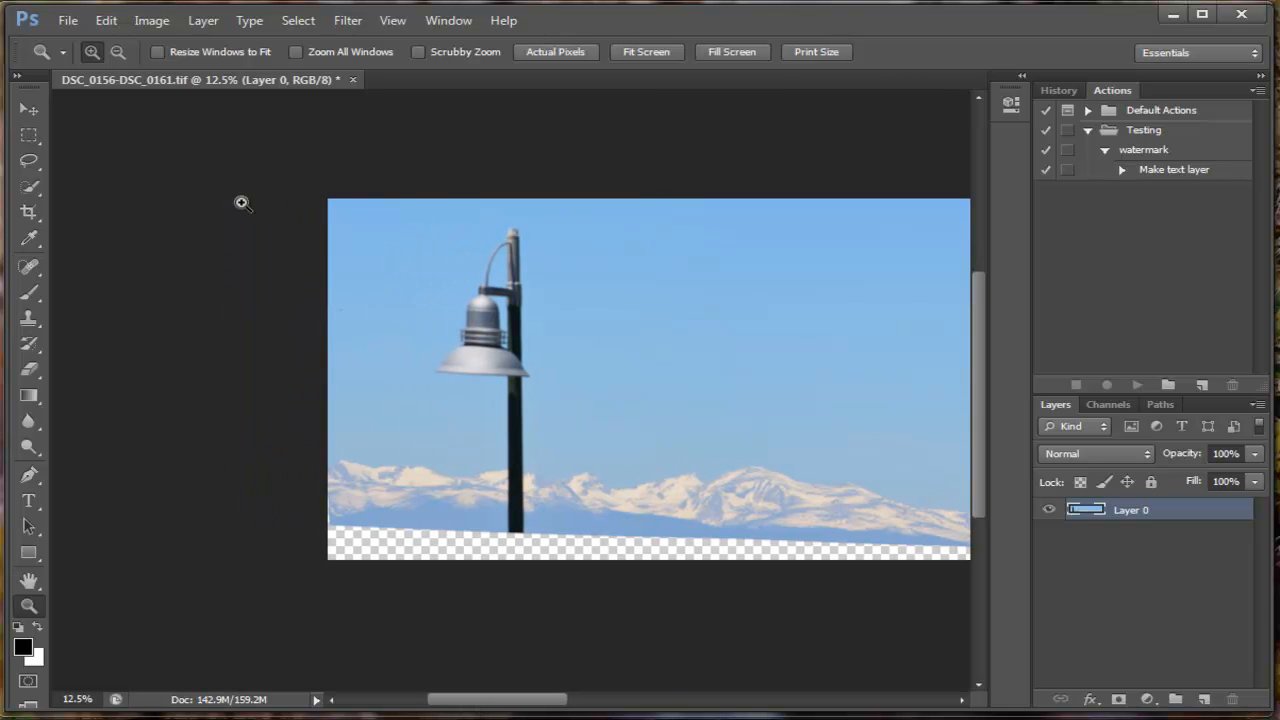
left_click(30, 141)
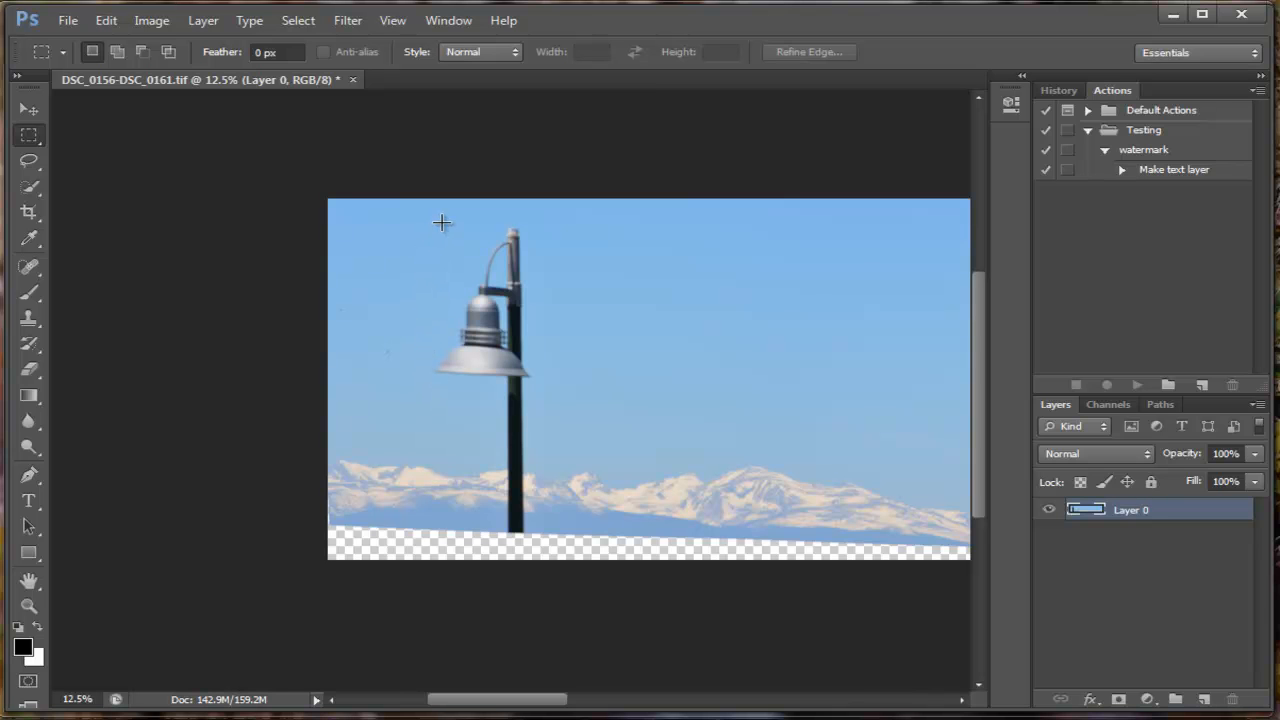
left_click_drag(441, 222, 547, 534)
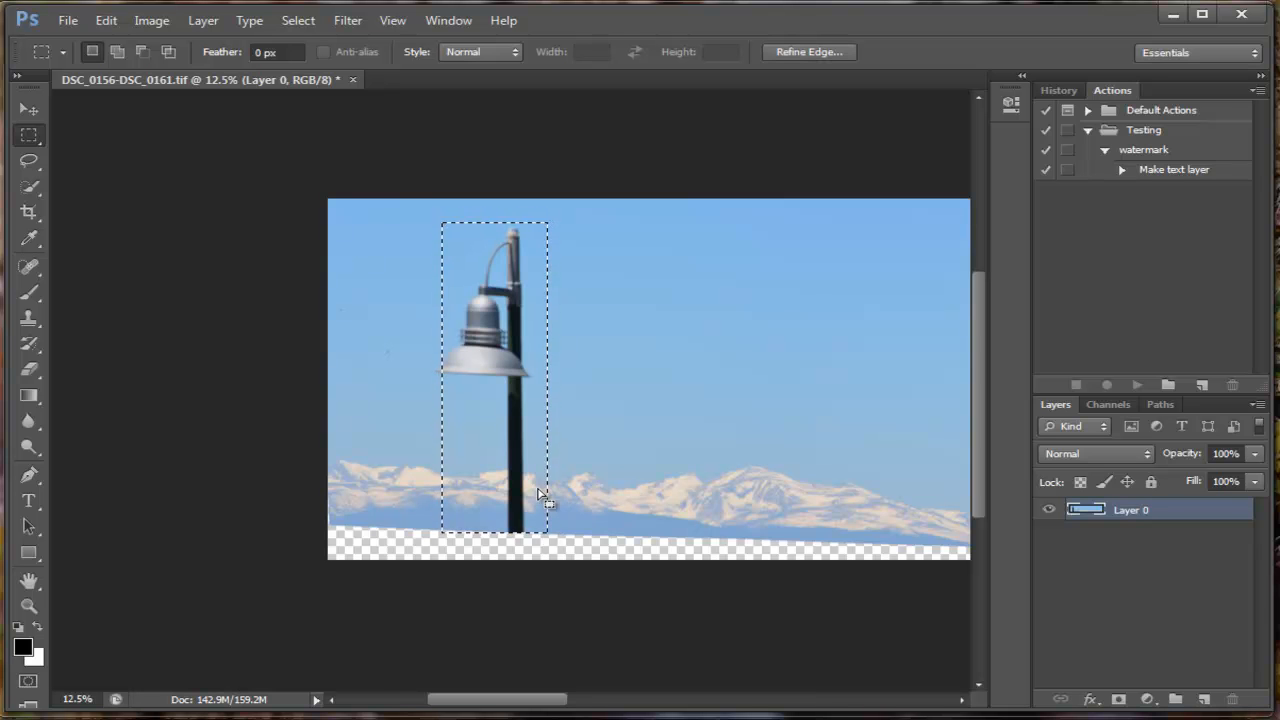
right_click(477, 401)
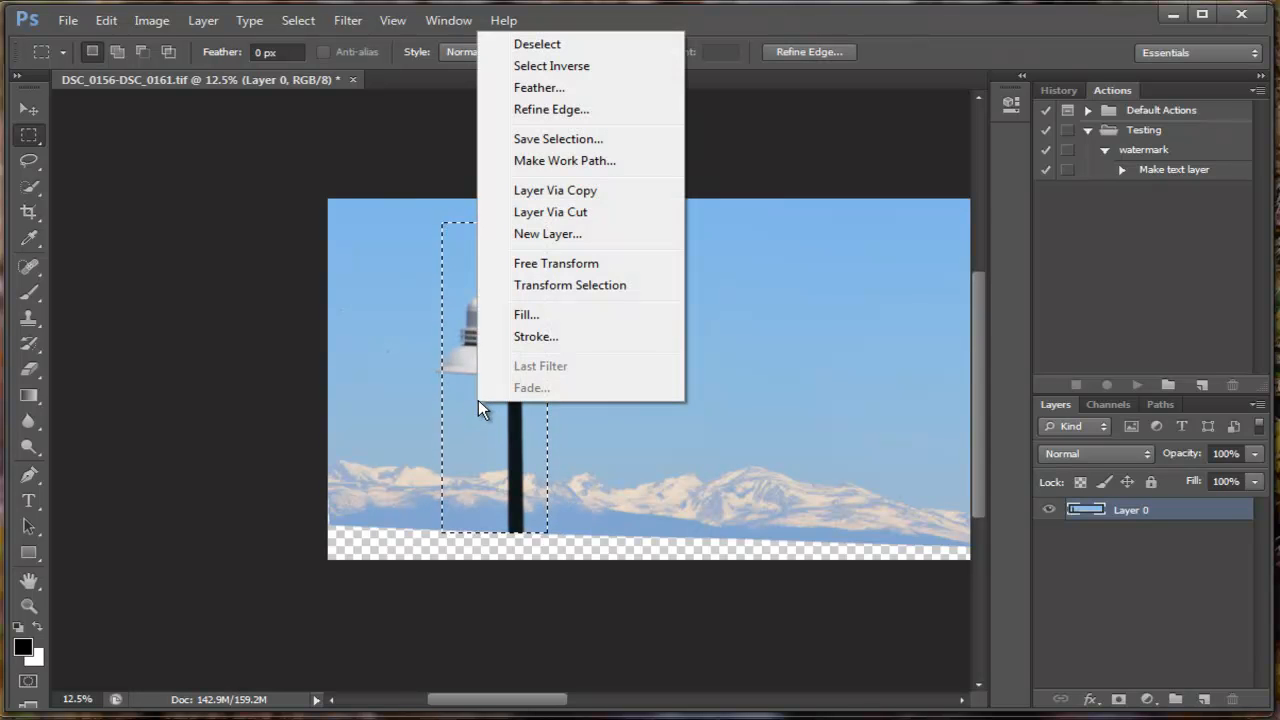
left_click(541, 314)
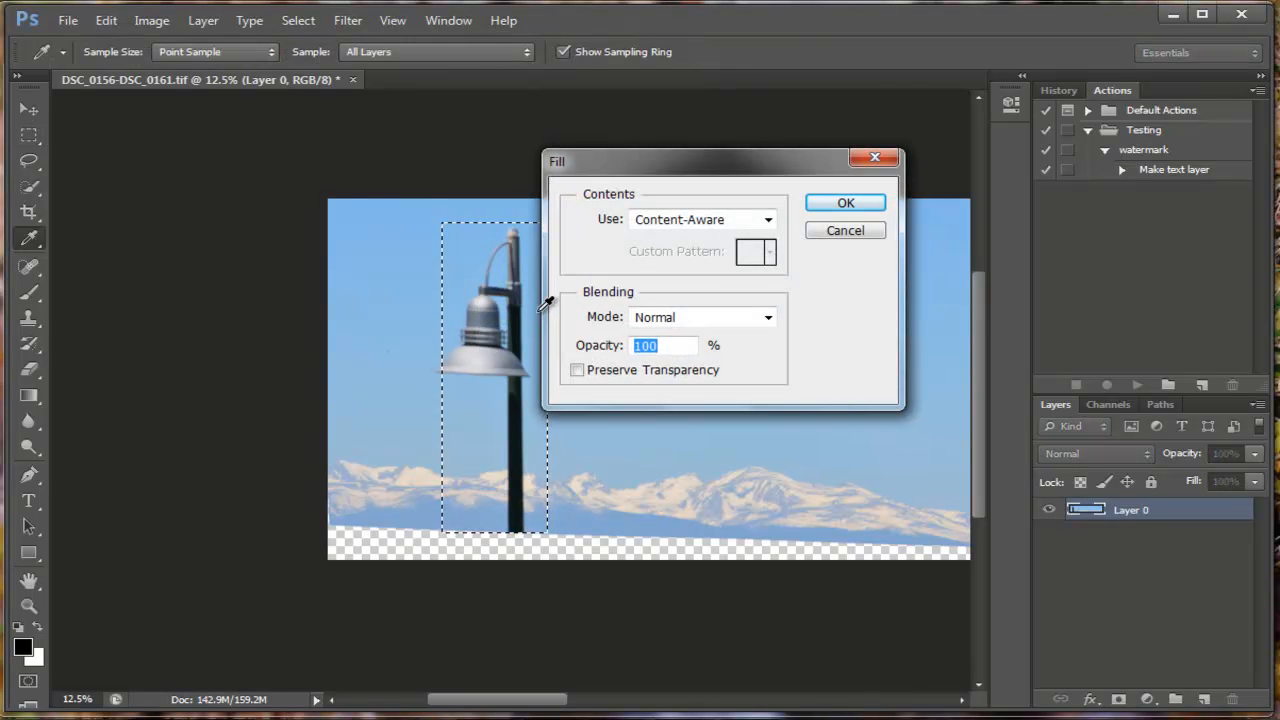
left_click(843, 205)
key("m")
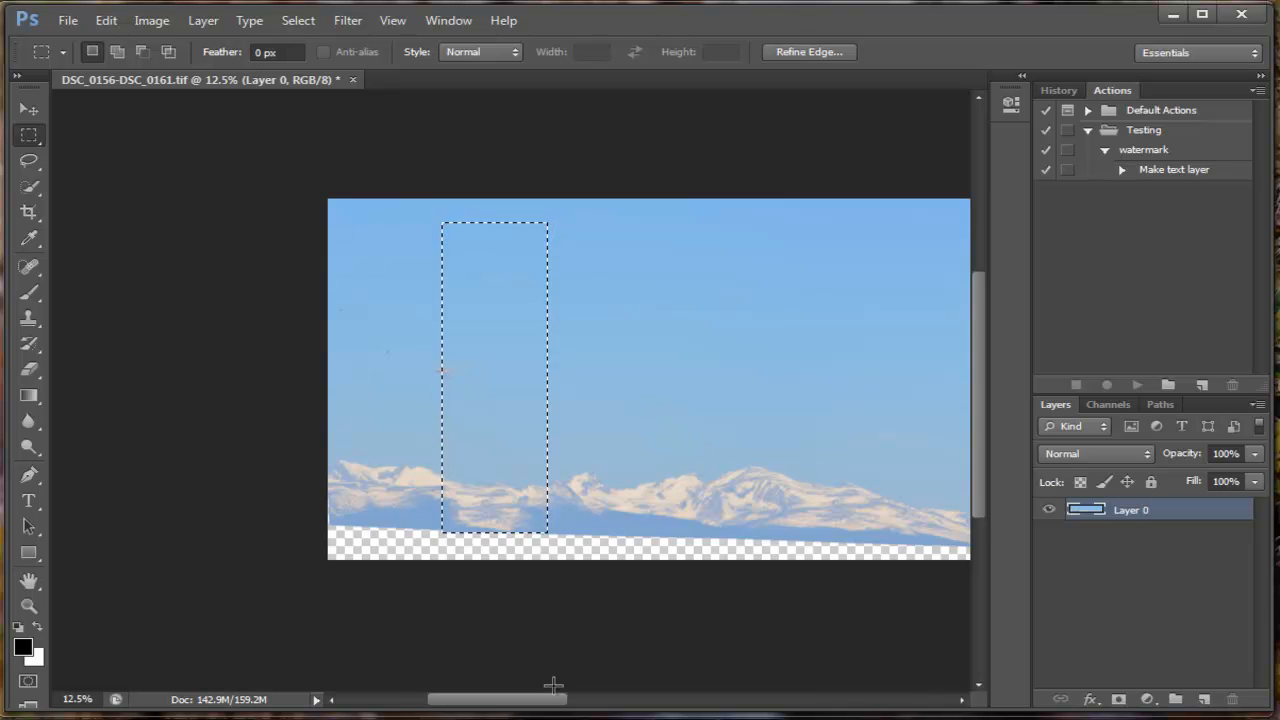
Step: Select the thin transparent strip along the middle of the panorama's bottom edge and fill it with Content-Aware at 100% opacity
left_click_drag(537, 703, 565, 703)
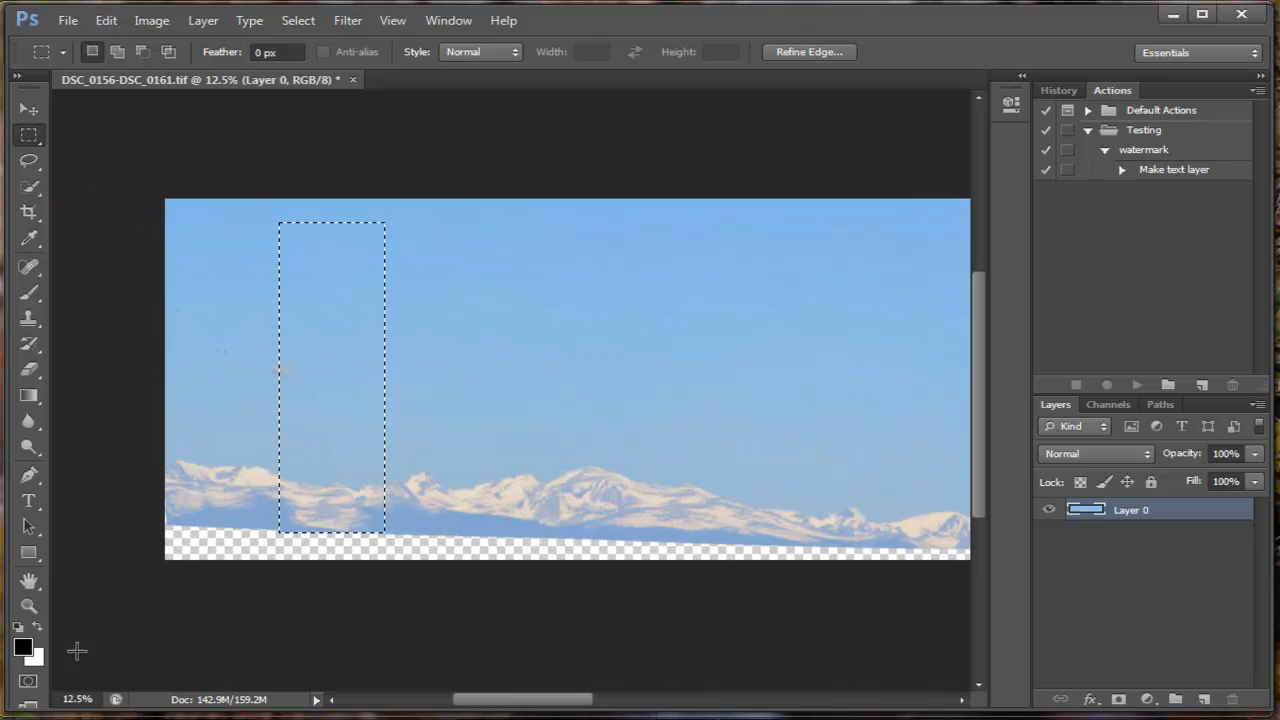
left_click(29, 605)
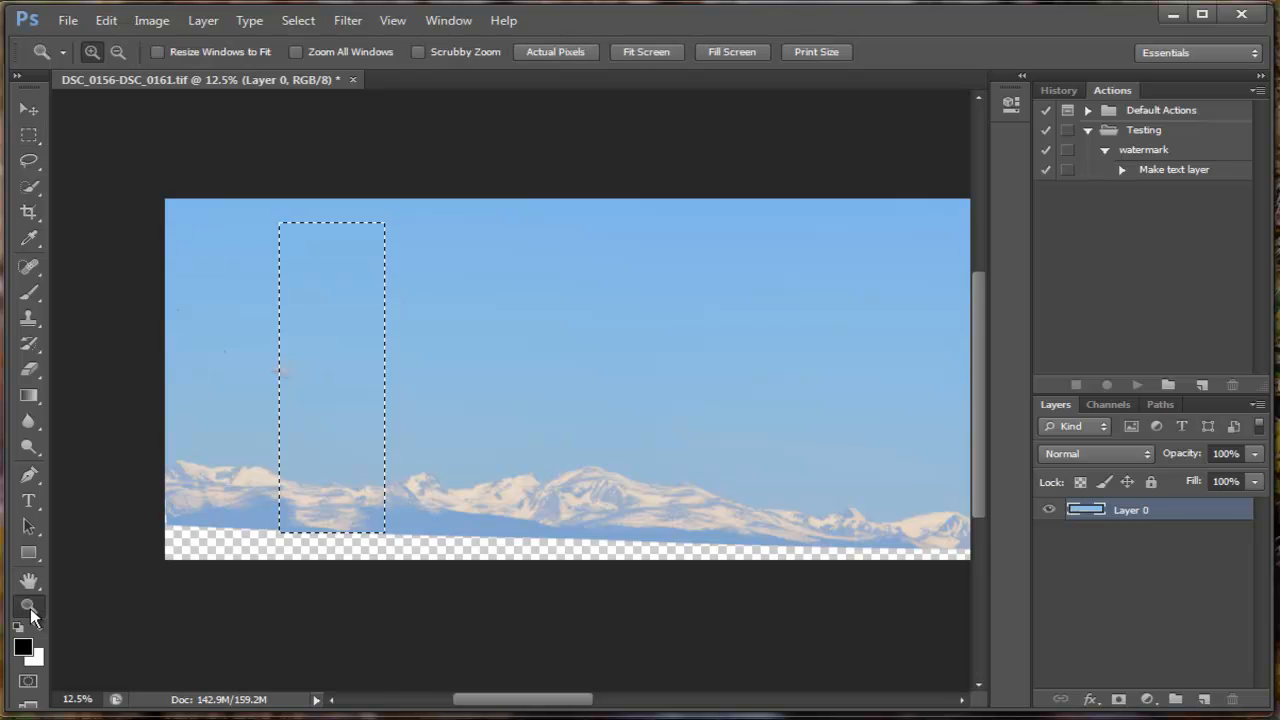
left_click(565, 551)
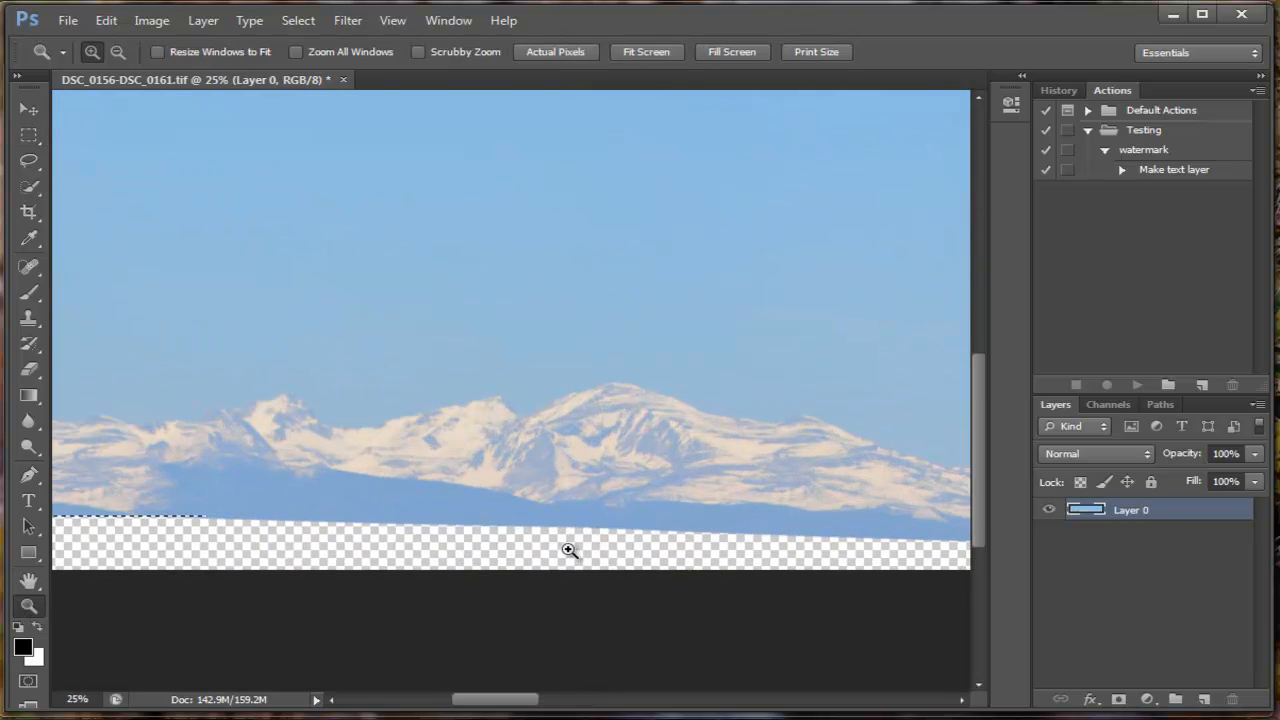
left_click(568, 550)
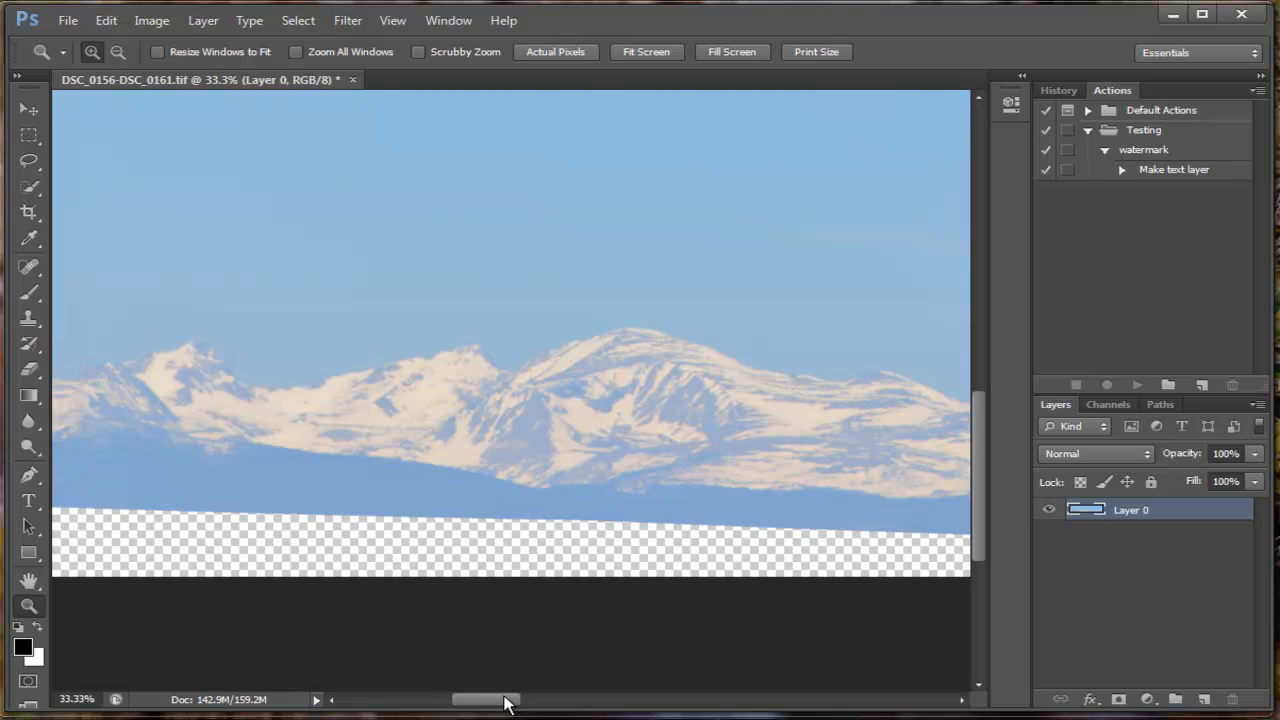
left_click_drag(506, 704, 765, 710)
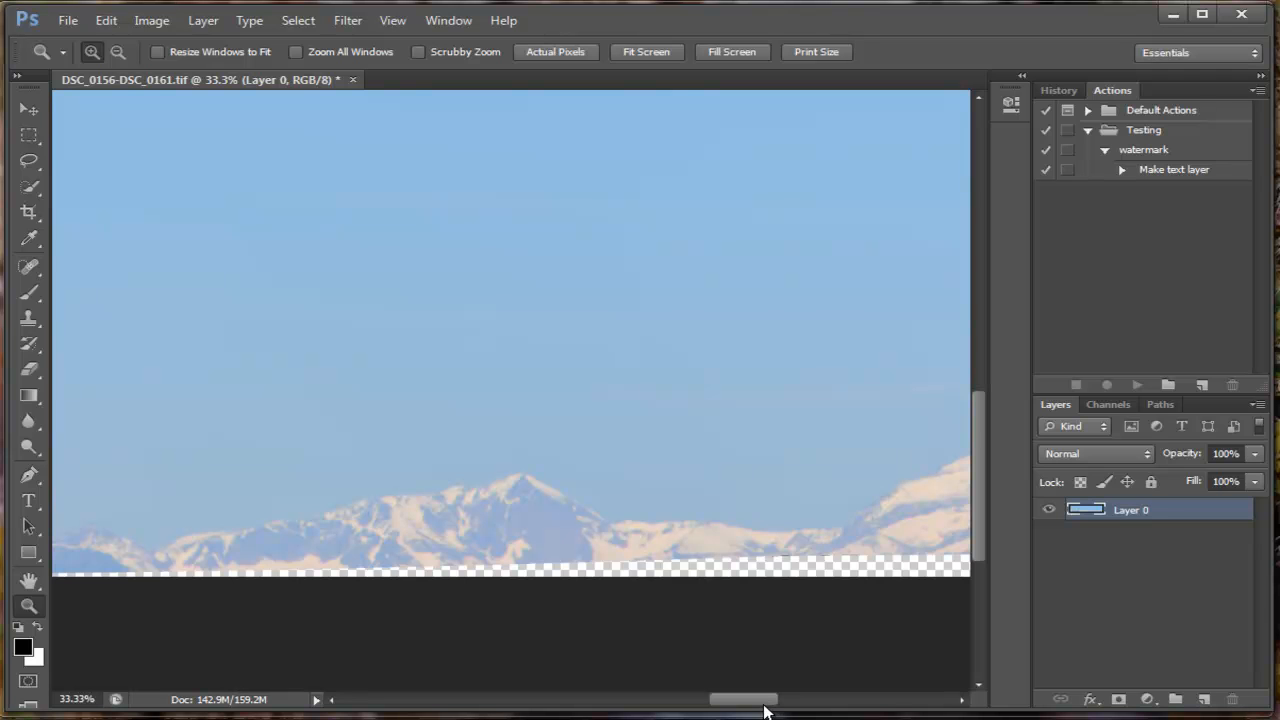
left_click(29, 135)
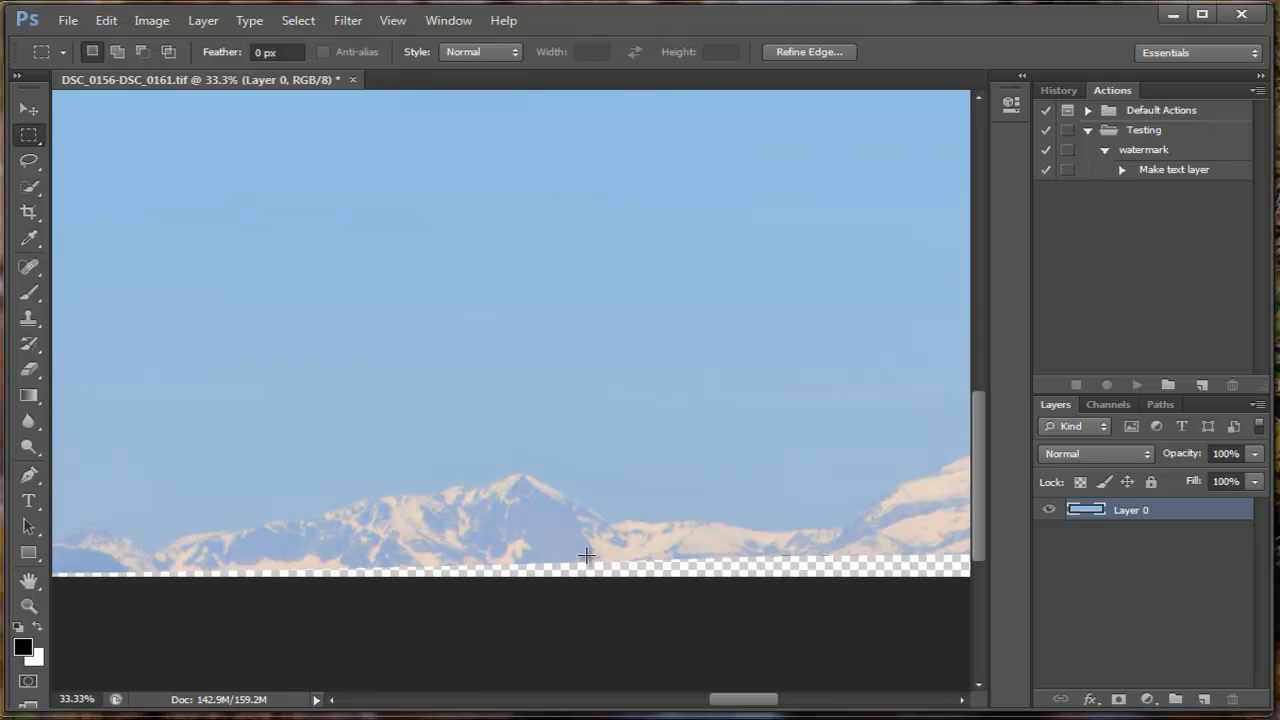
left_click_drag(586, 554, 522, 581)
left_click_drag(432, 583, 466, 626)
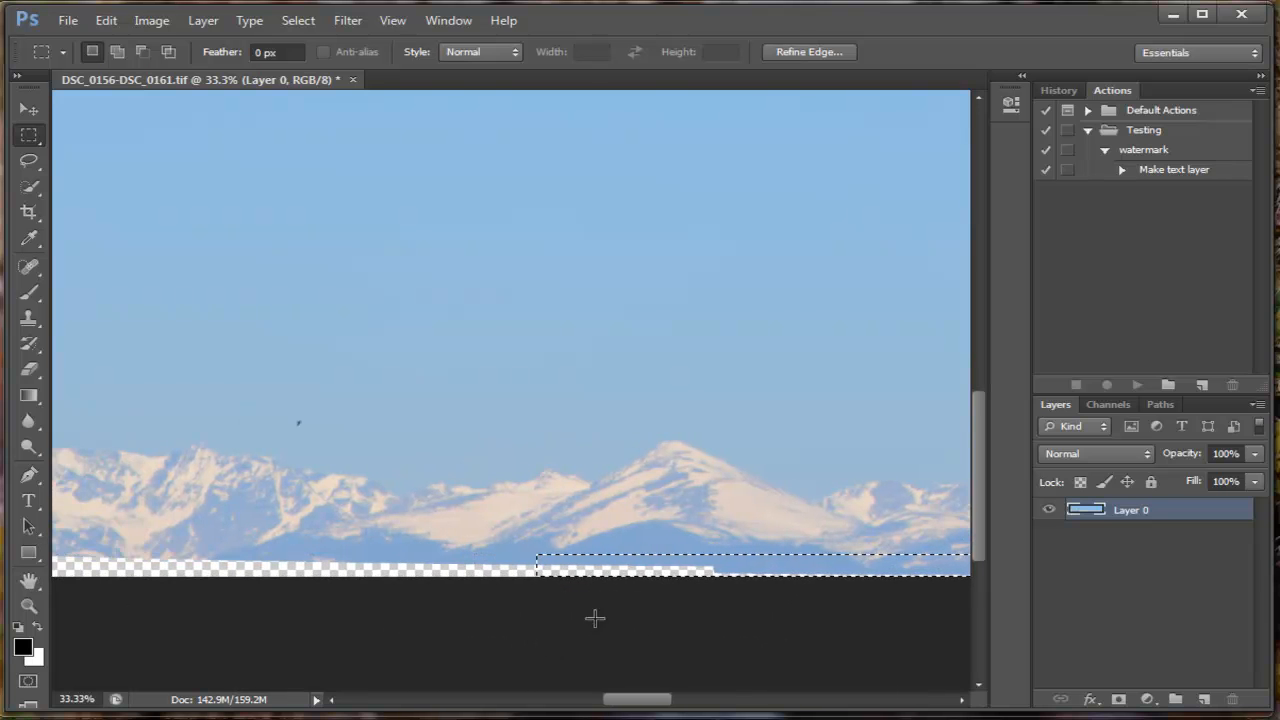
right_click(582, 569)
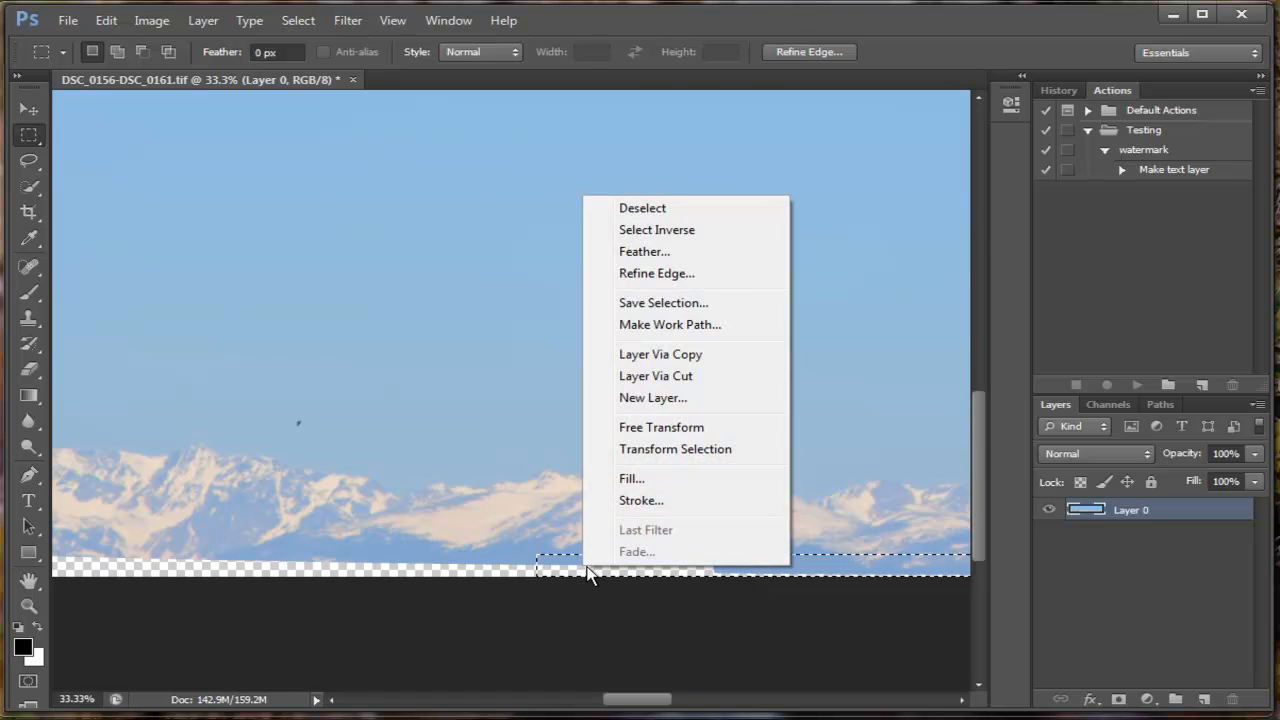
left_click(624, 478)
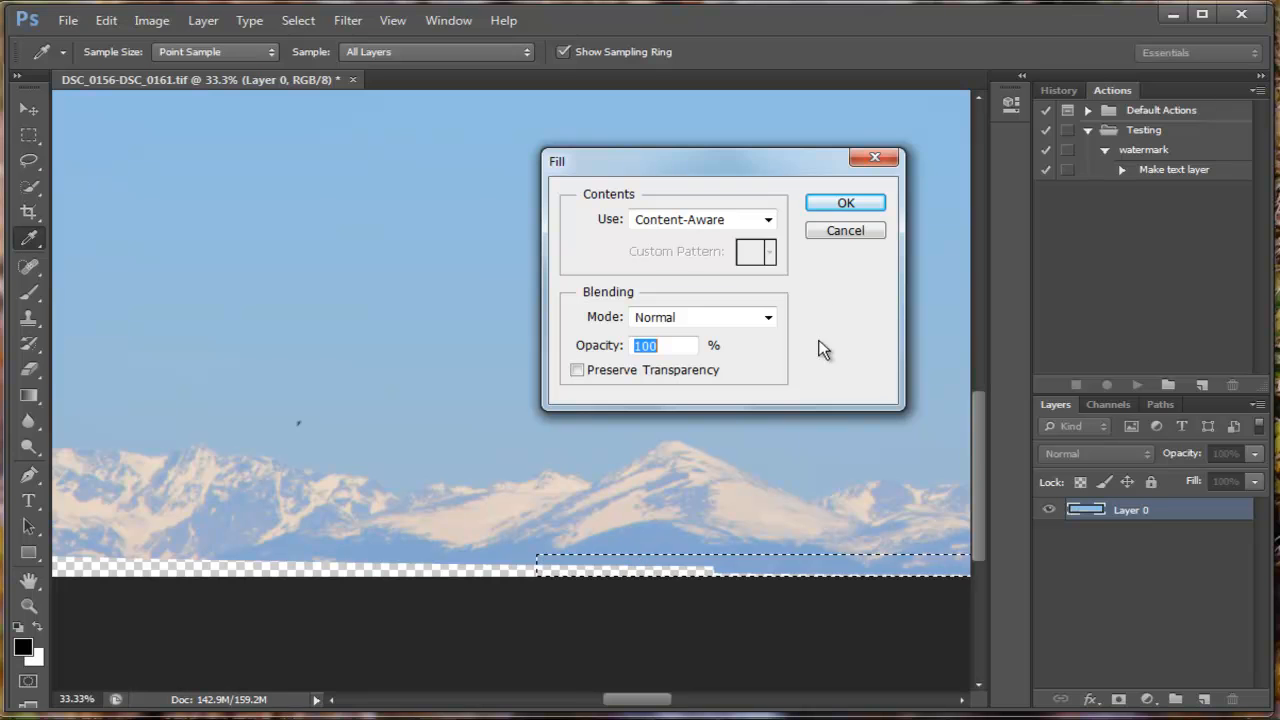
left_click(845, 205)
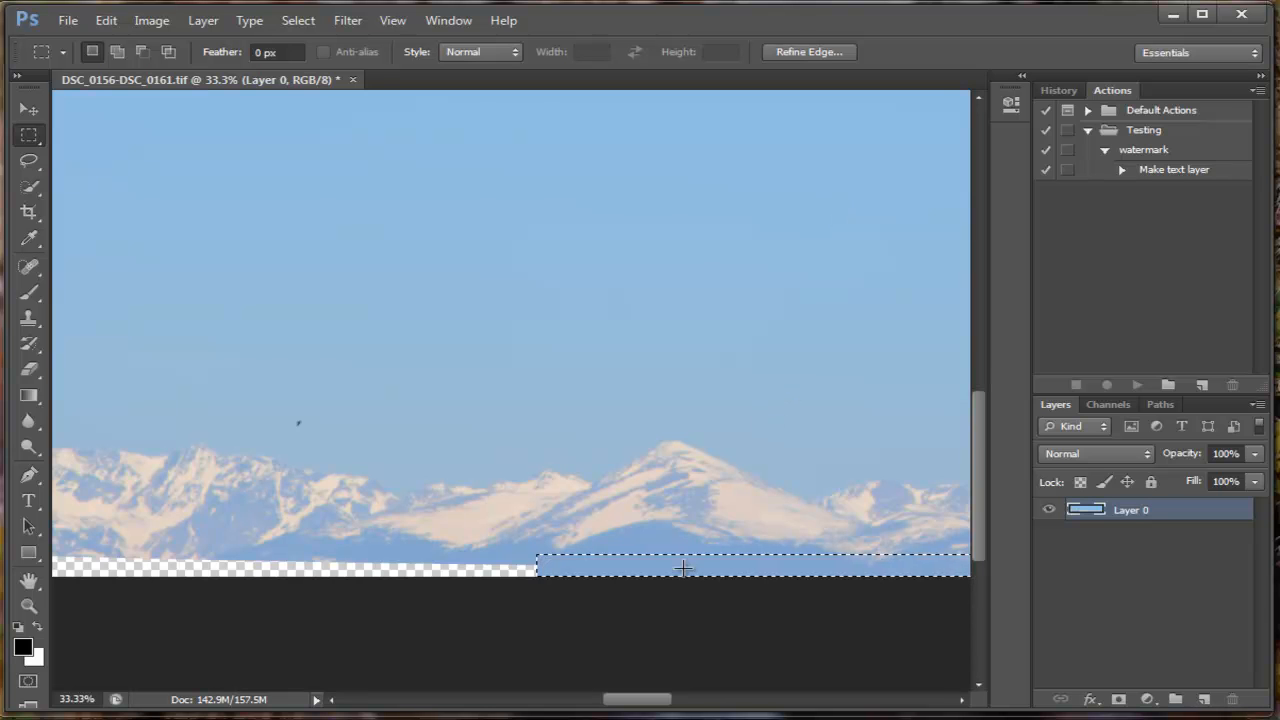
Step: Select the transparent wedge at the panorama's bottom-right corner, fill it with Content-Aware at 100% opacity, and deselect
left_click_drag(657, 703, 880, 716)
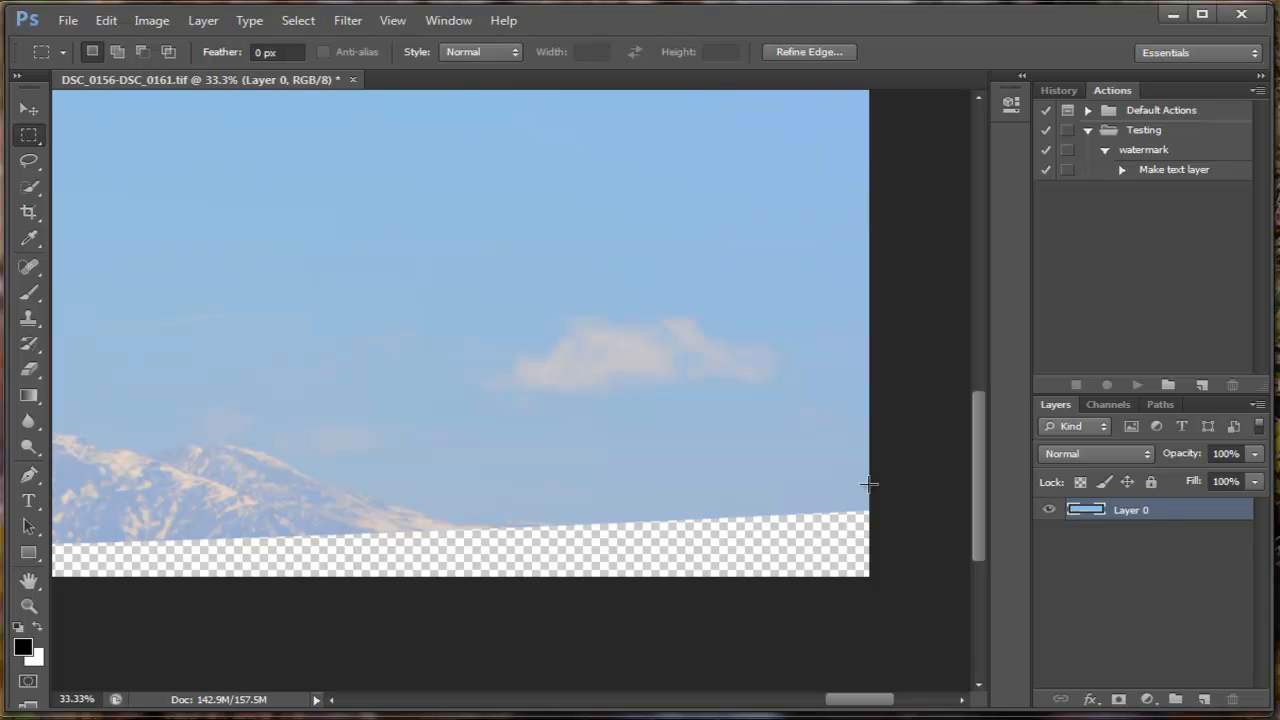
left_click_drag(868, 484, 418, 578)
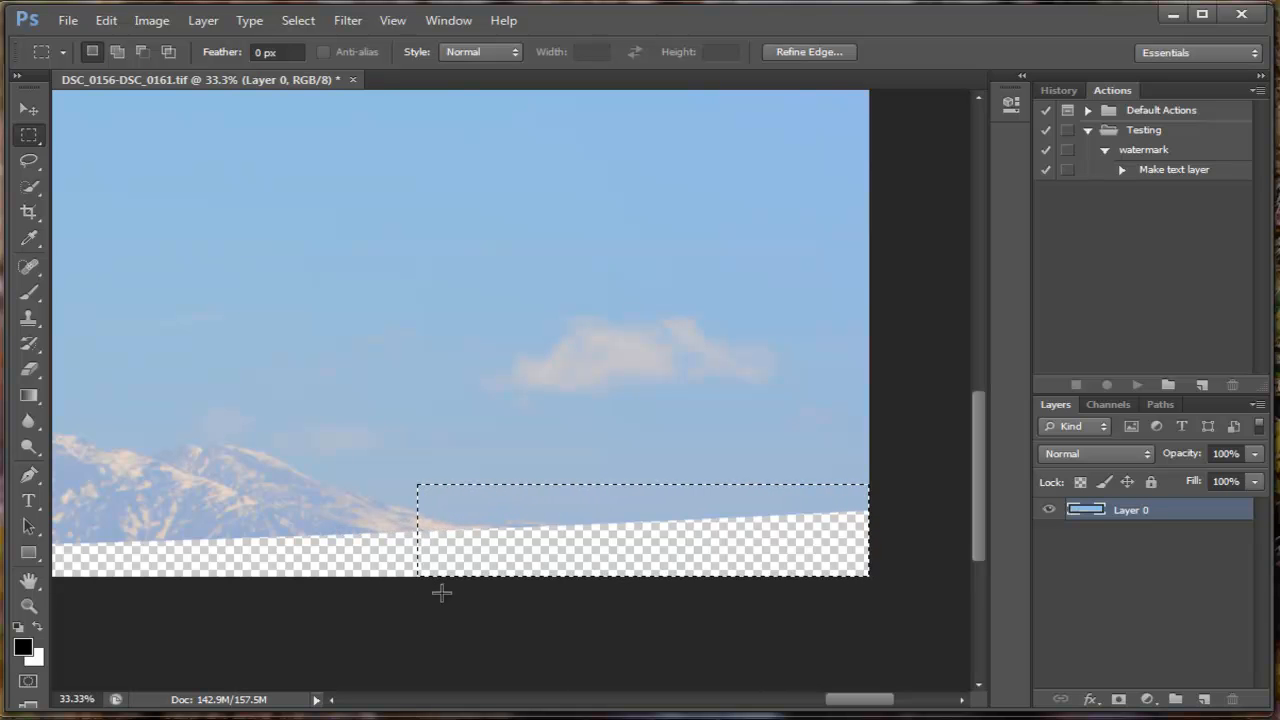
right_click(491, 541)
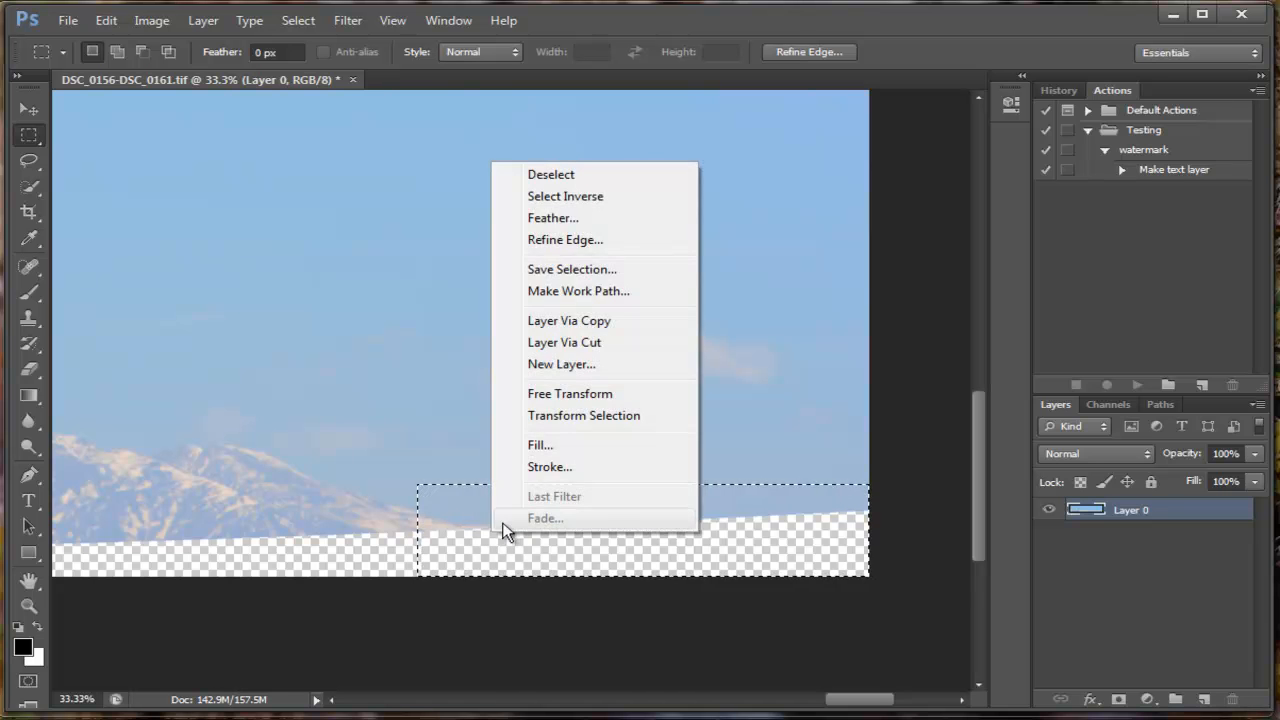
left_click(551, 446)
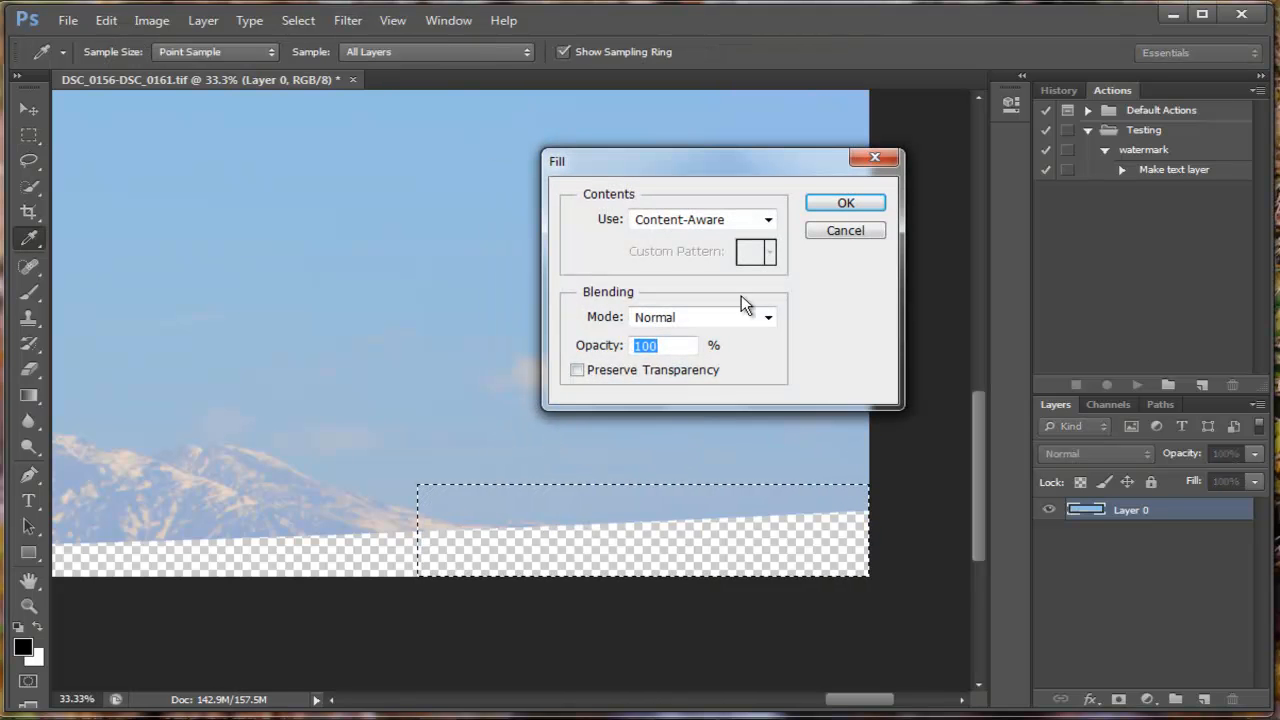
left_click(845, 205)
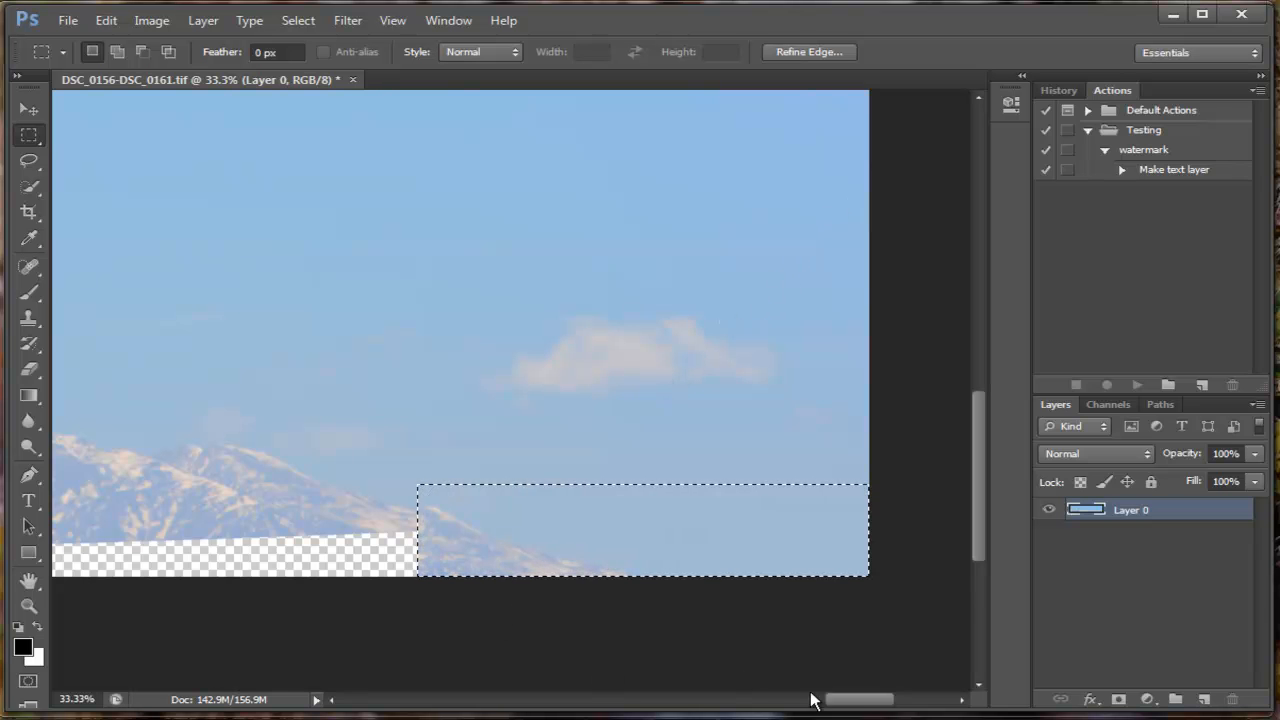
left_click_drag(873, 708, 835, 708)
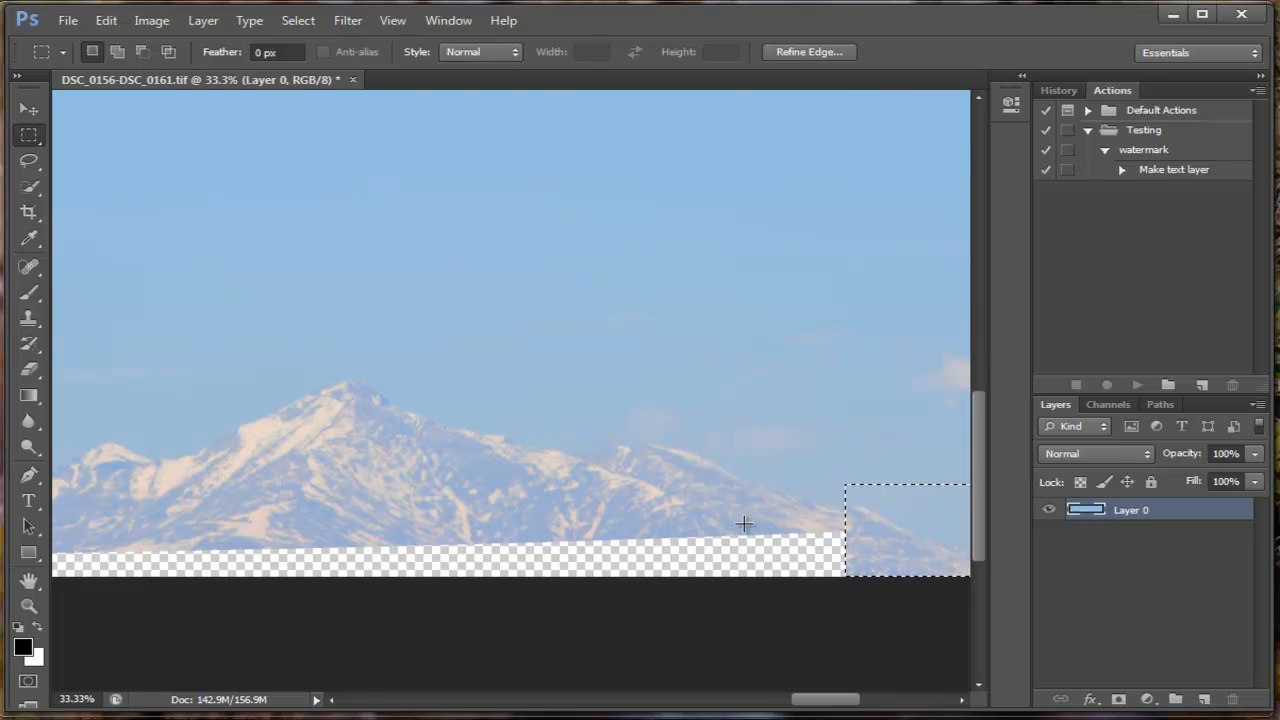
right_click(910, 530)
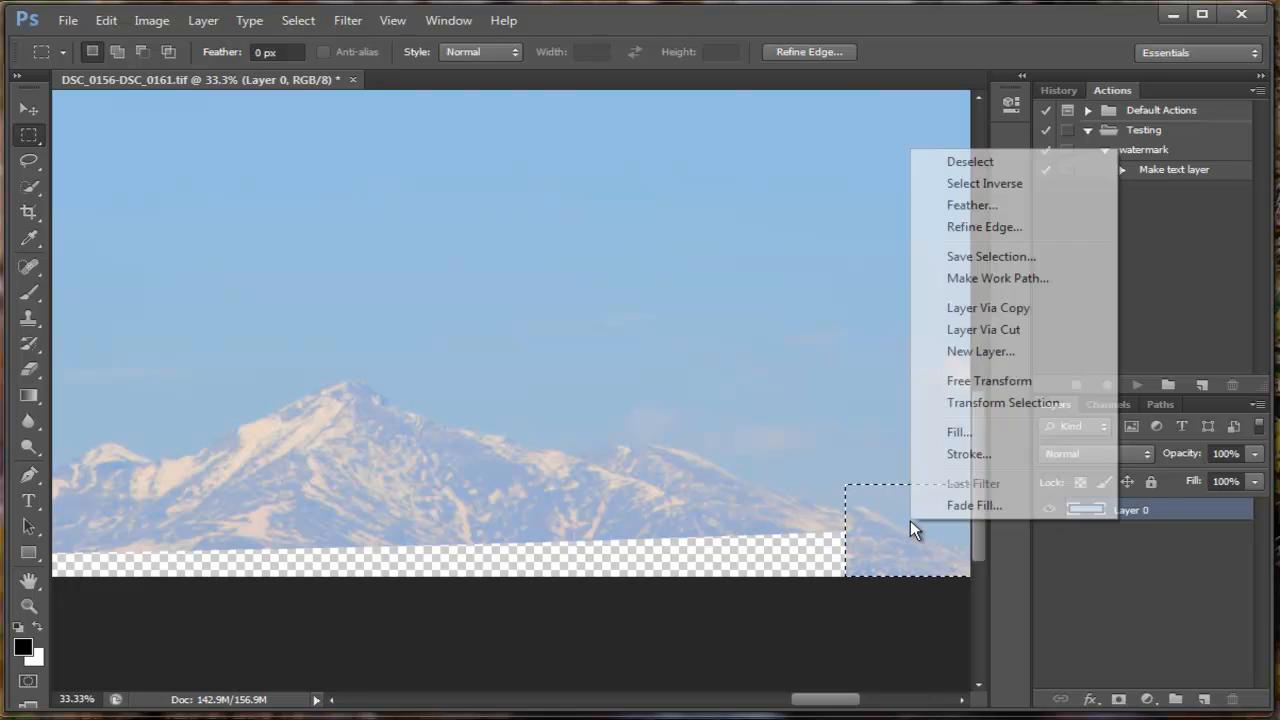
left_click(957, 162)
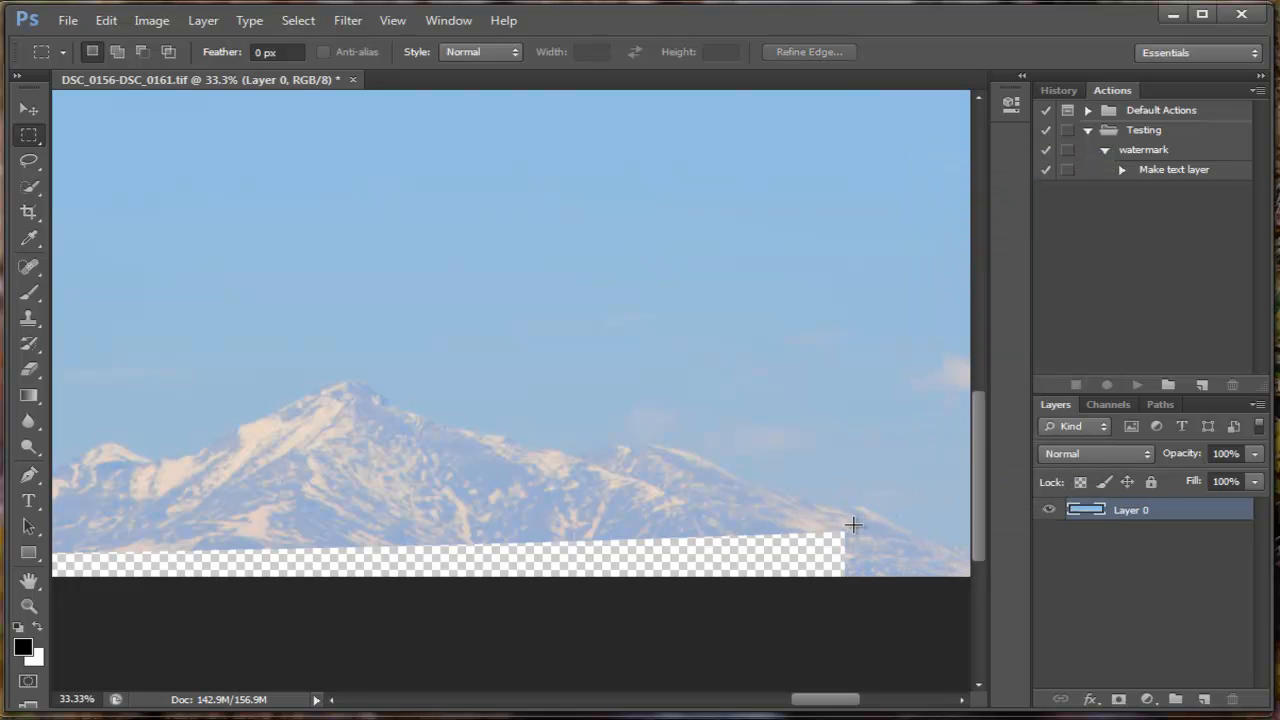
Step: Select the transparent strip below the right slope of the tall peak, beside the filled corner, apply a Content-Aware fill, and deselect
left_click_drag(850, 524, 488, 586)
right_click(546, 562)
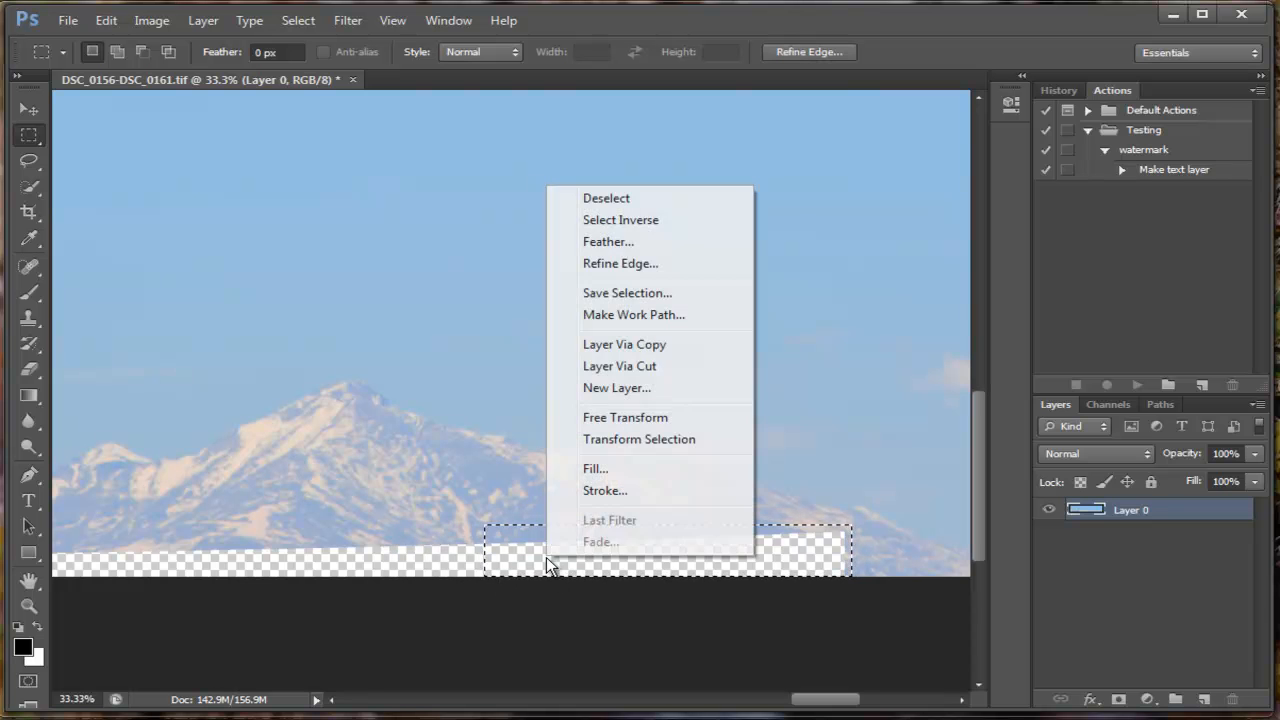
left_click(642, 467)
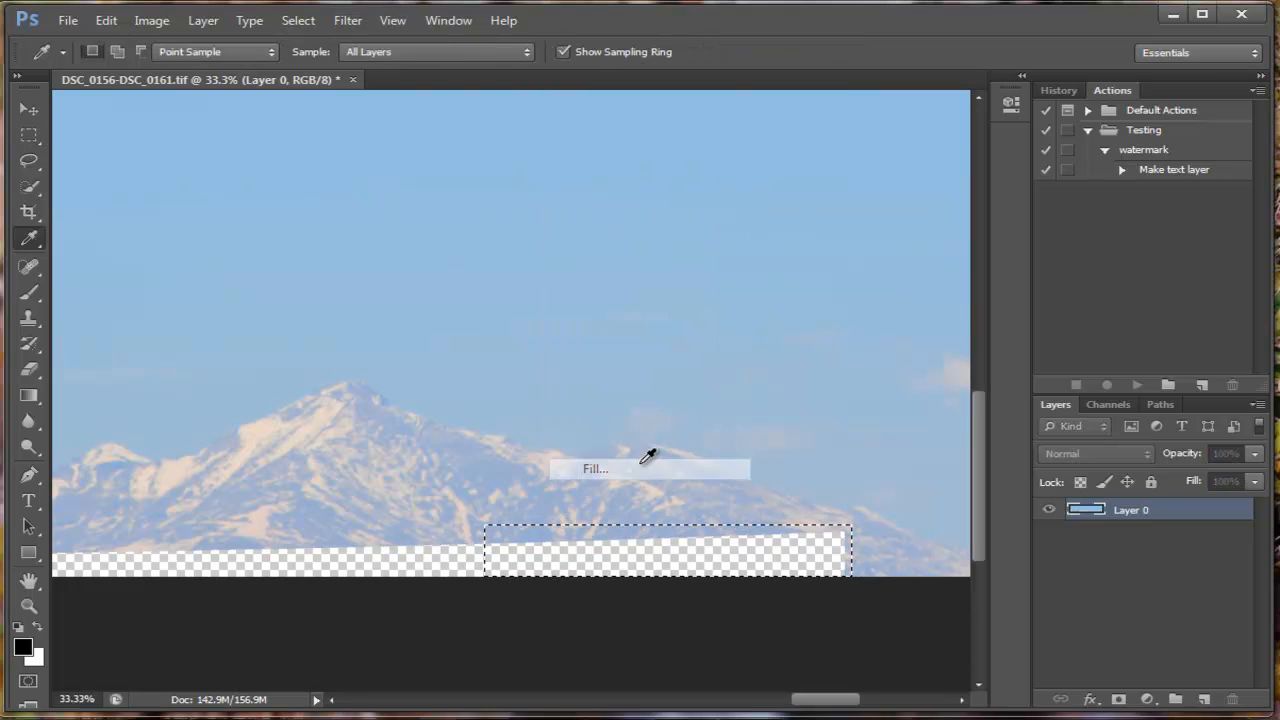
left_click(846, 203)
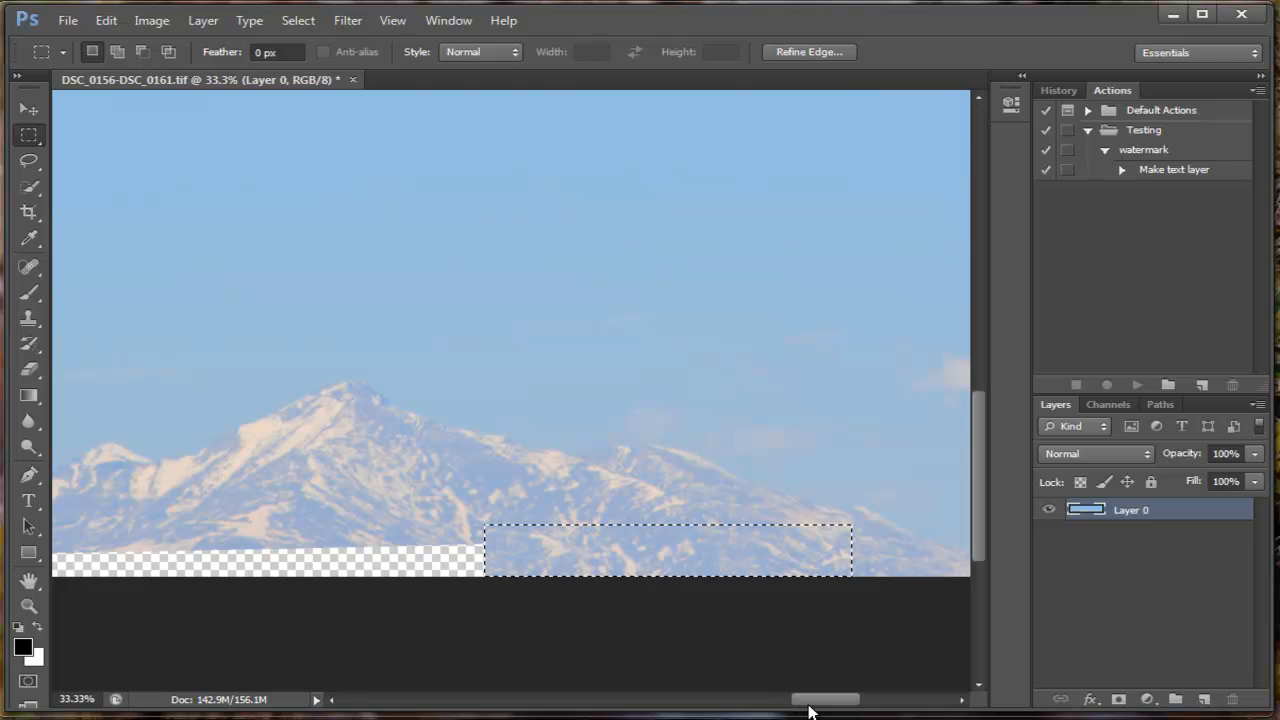
mouse_move(809, 706)
left_mouse_down()
mouse_move(766, 702)
mouse_move(784, 707)
left_mouse_up()
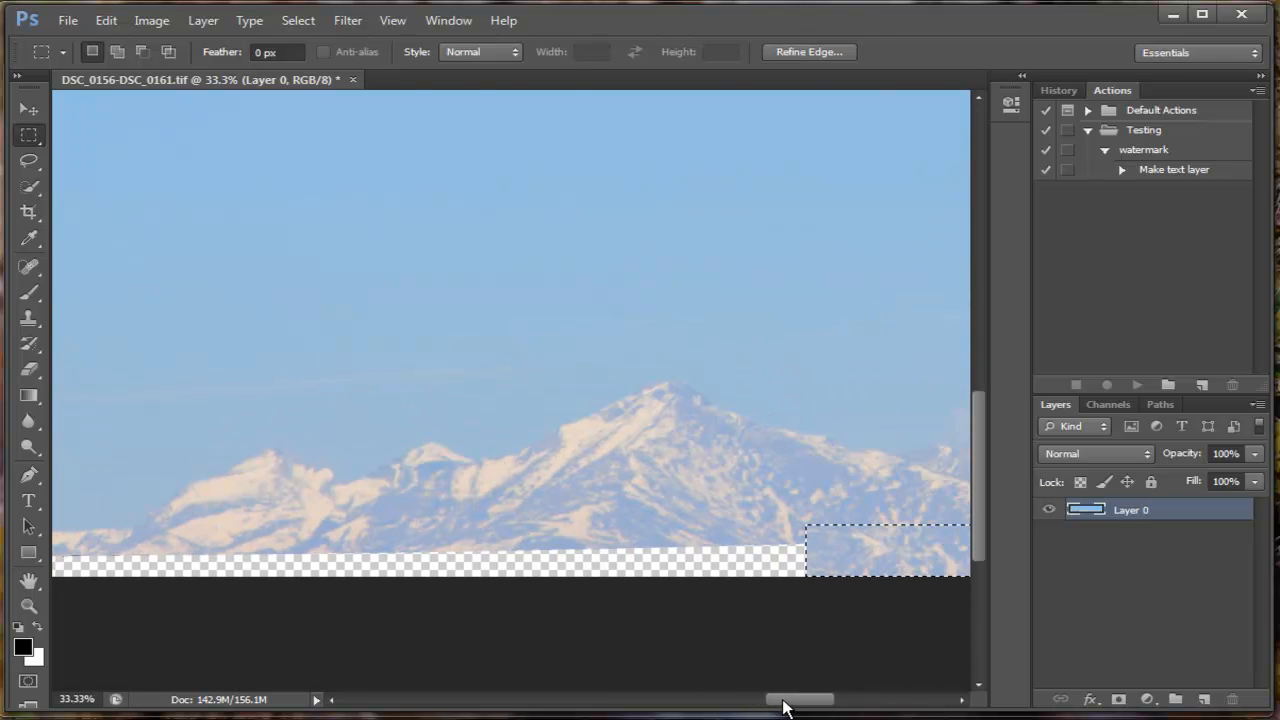
right_click(829, 553)
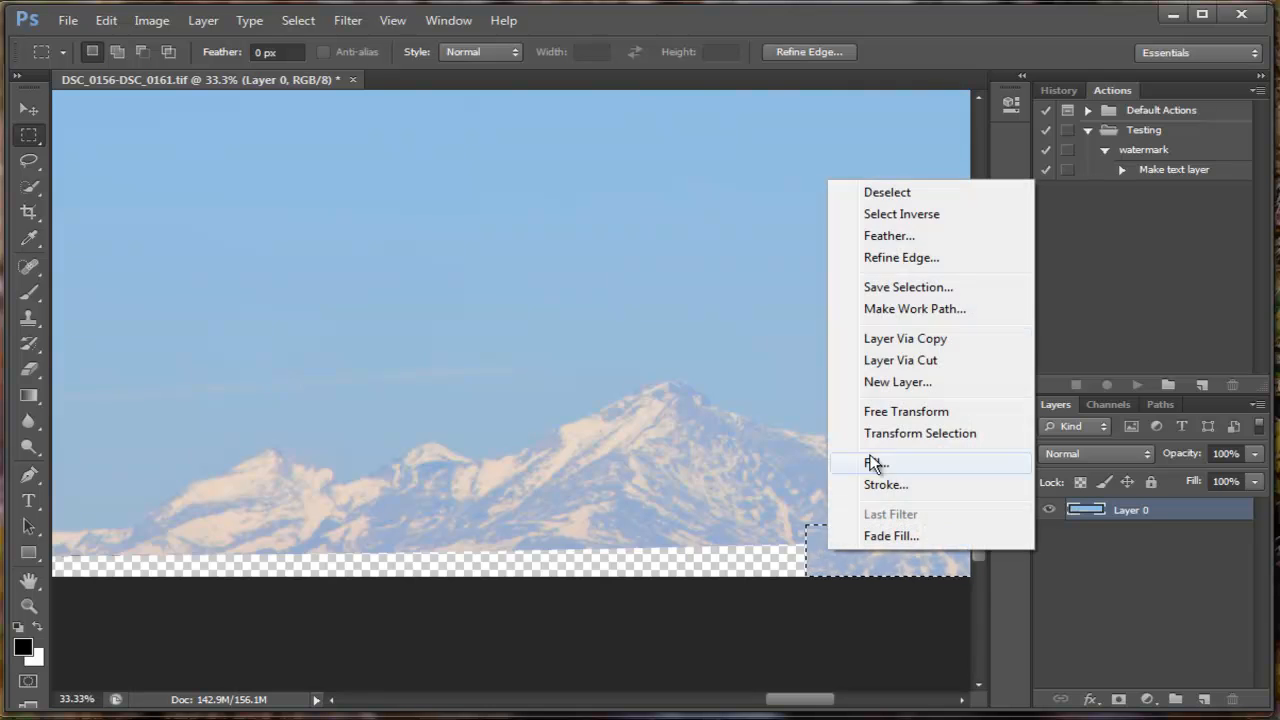
left_click(884, 192)
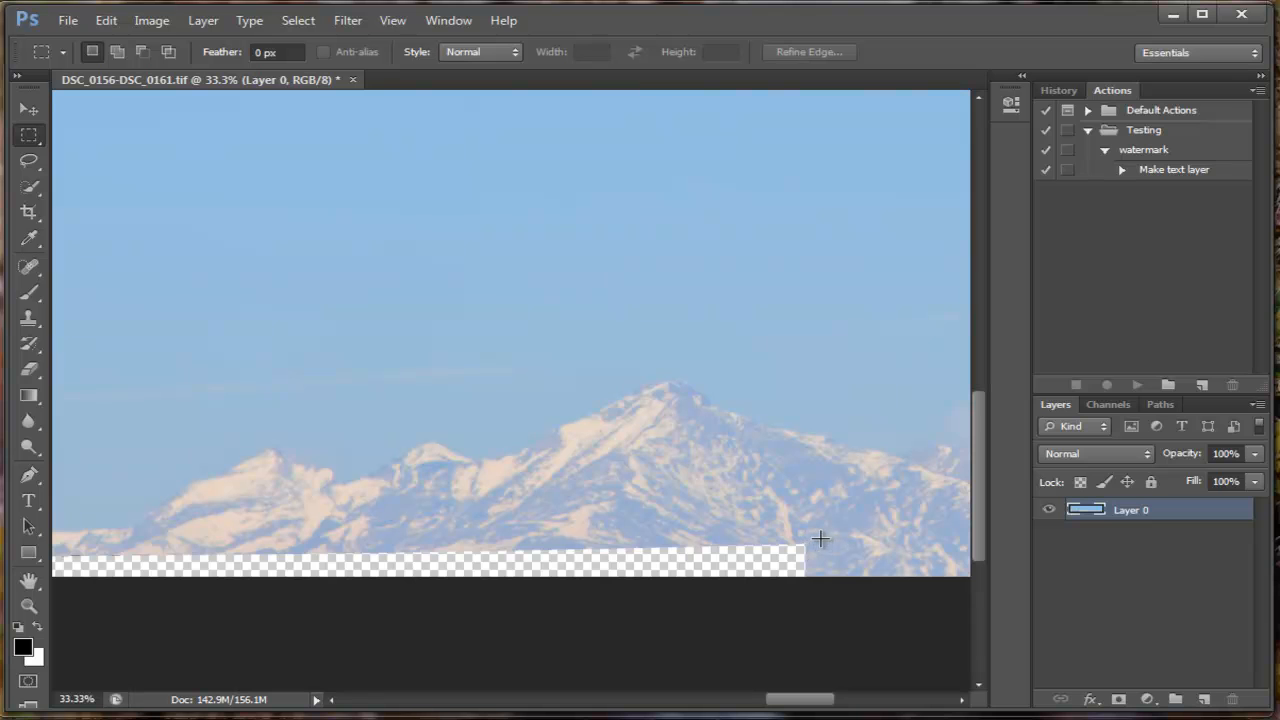
left_click_drag(822, 536, 371, 607)
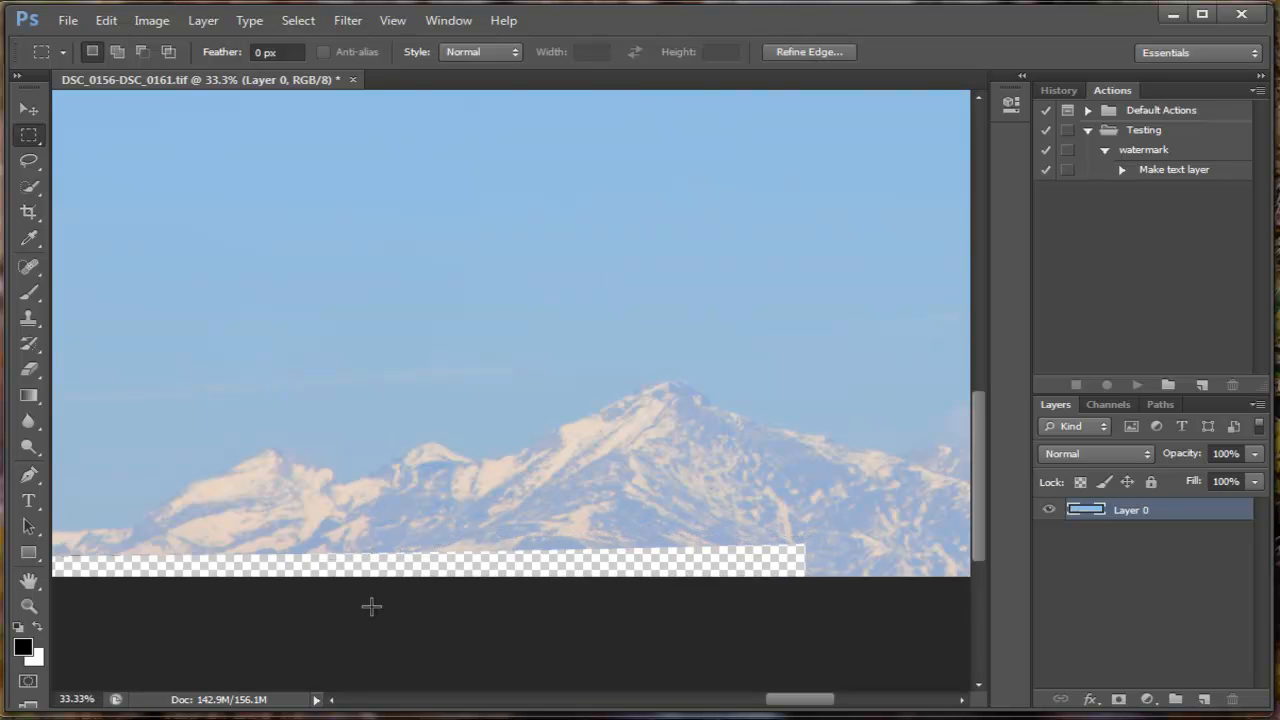
right_click(410, 565)
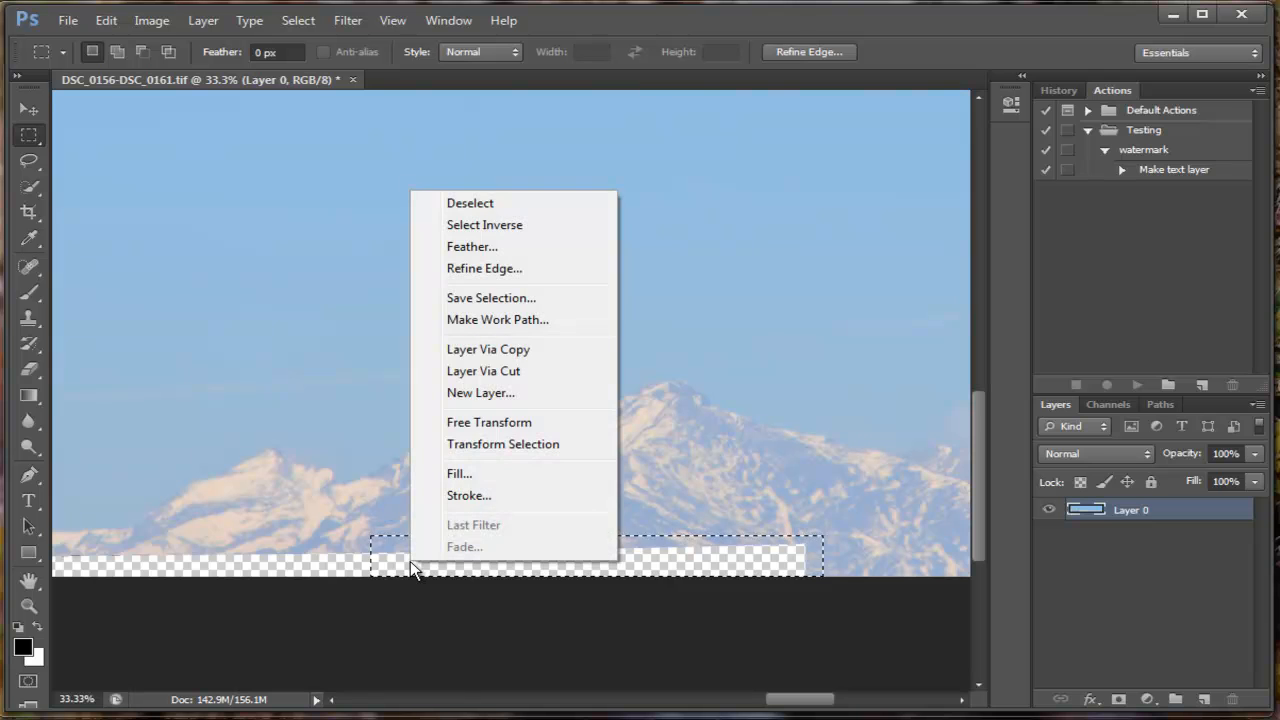
left_click(523, 203)
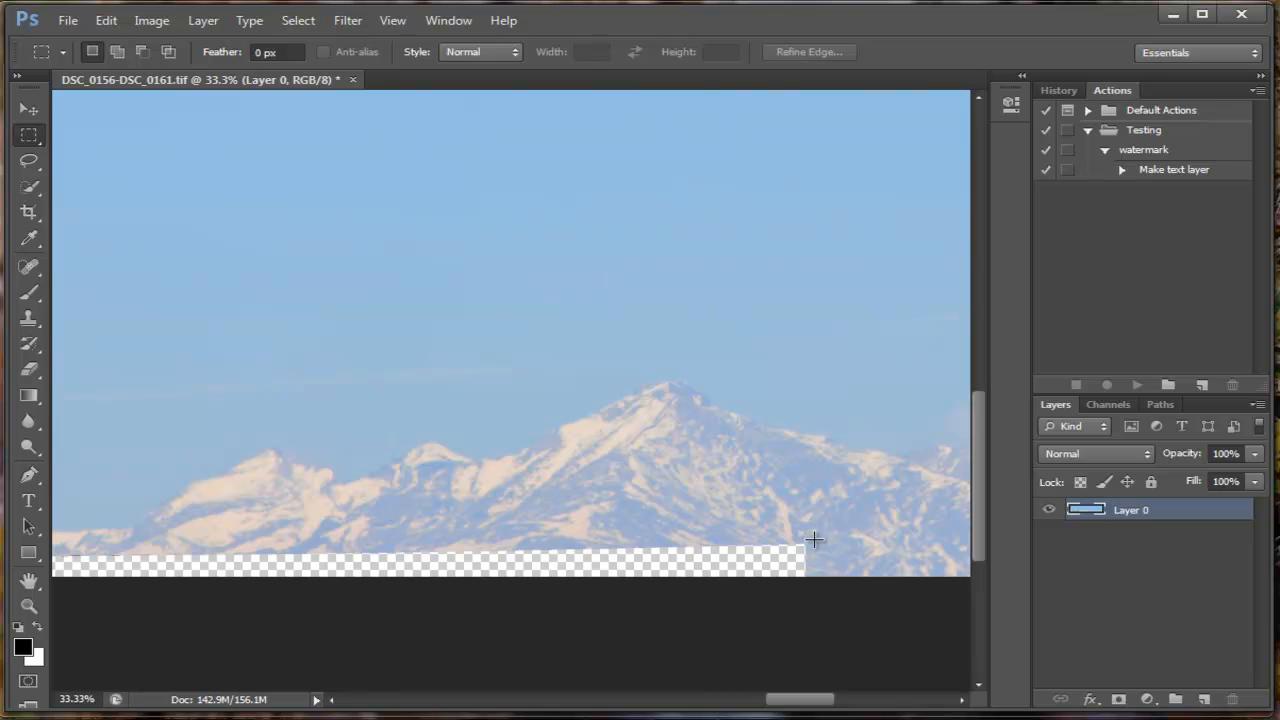
Step: Select the transparent strip directly beneath the tall peak, slightly overlapping the filled area, apply a Content-Aware fill, and deselect
left_click_drag(814, 534, 371, 582)
right_click(400, 582)
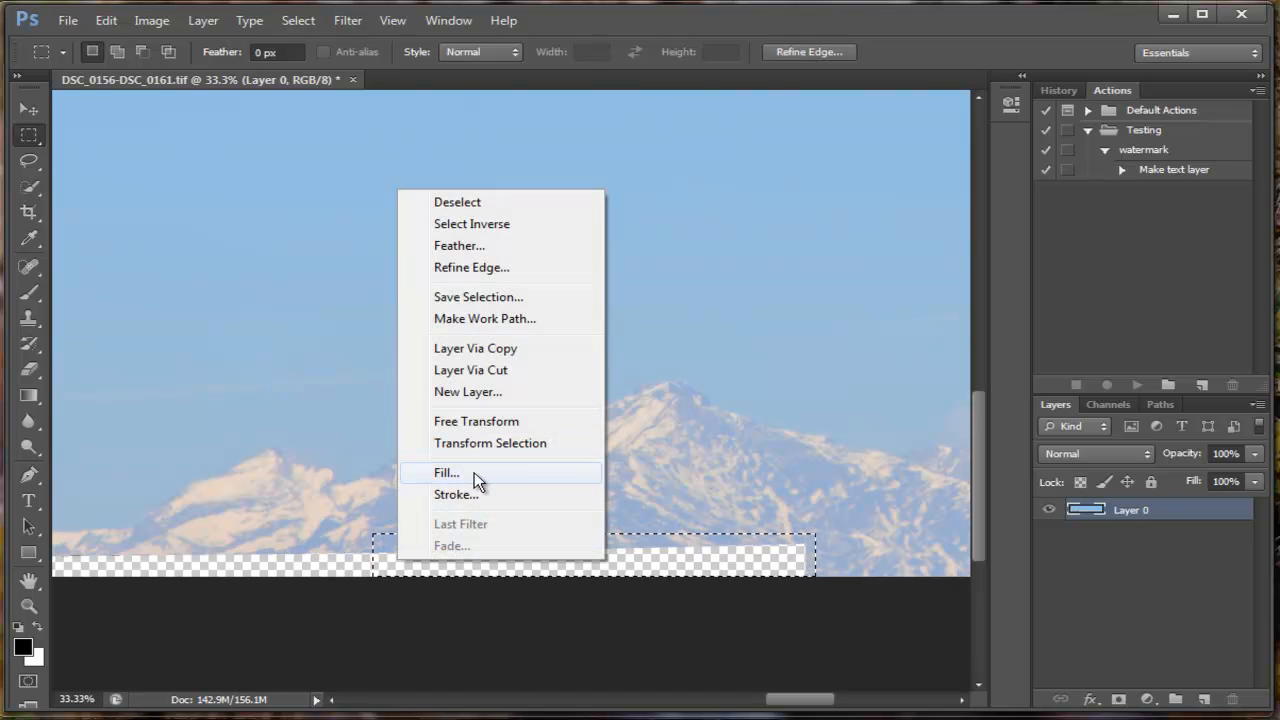
left_click(474, 472)
left_click(842, 210)
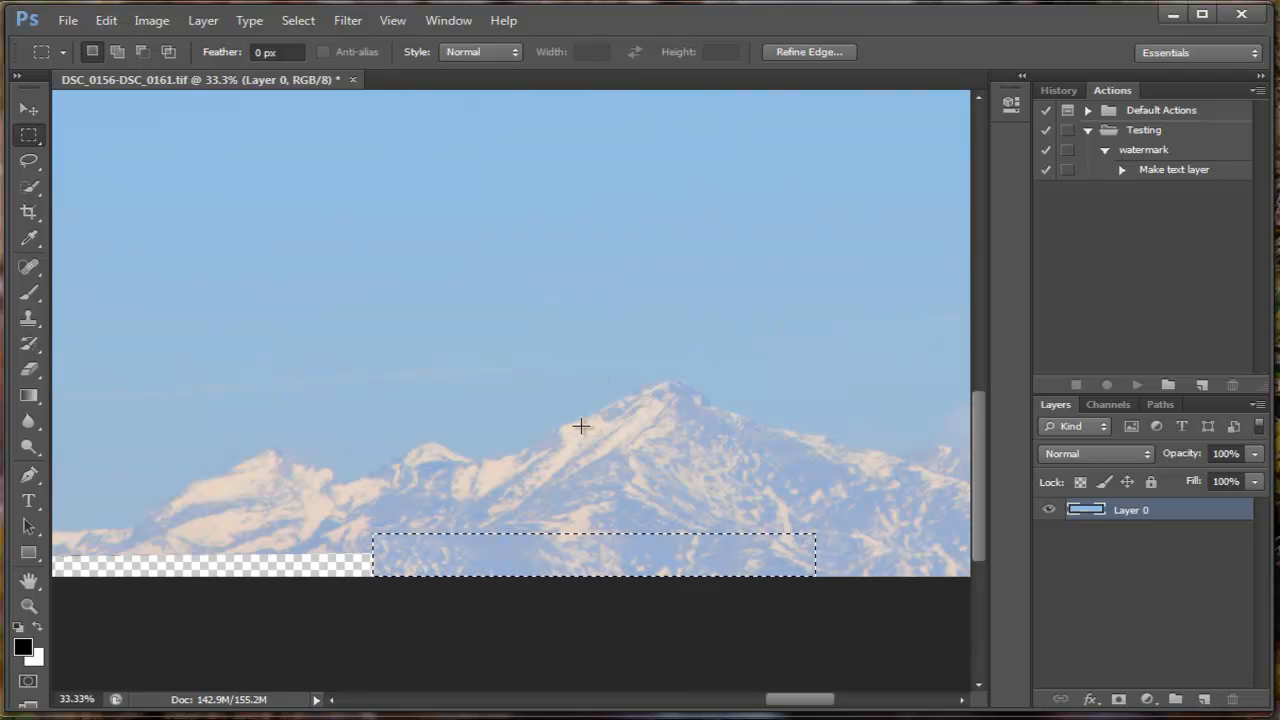
right_click(467, 540)
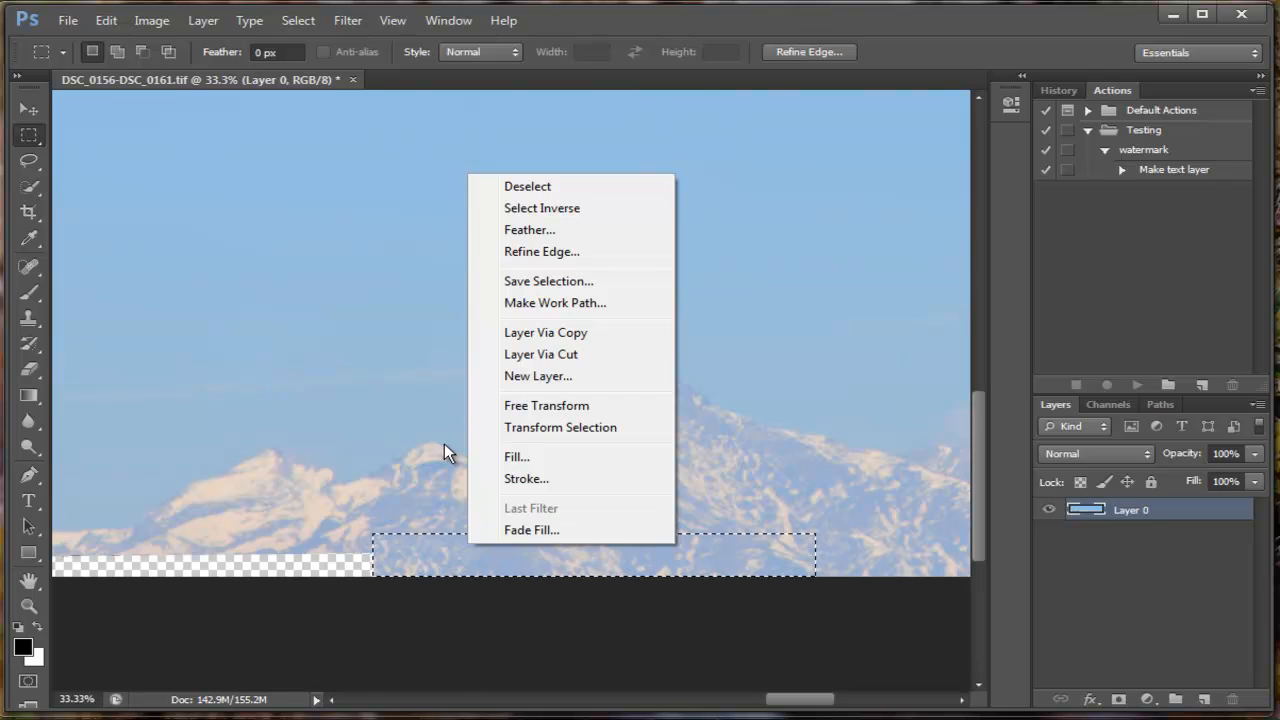
left_click(547, 186)
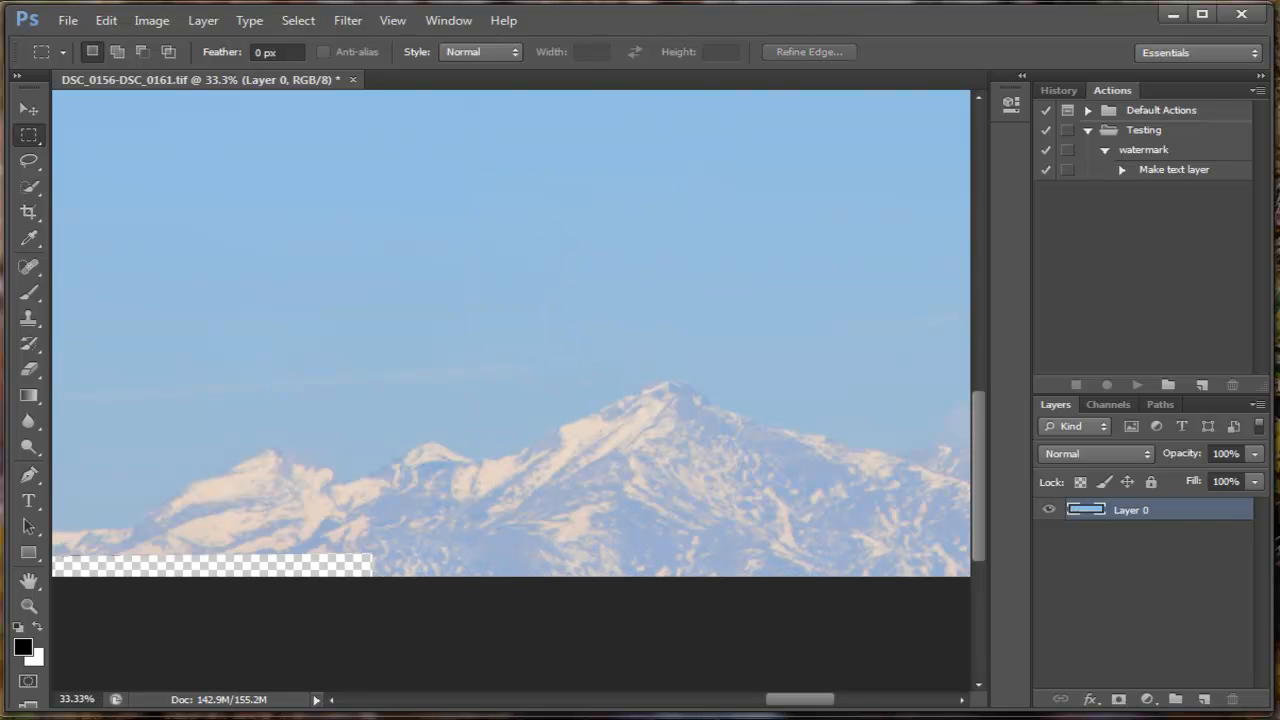
Step: Select a small patch at the right end of the remaining transparent strip and fill it with Content-Aware in Normal mode at 100% opacity
left_click_drag(785, 705, 752, 708)
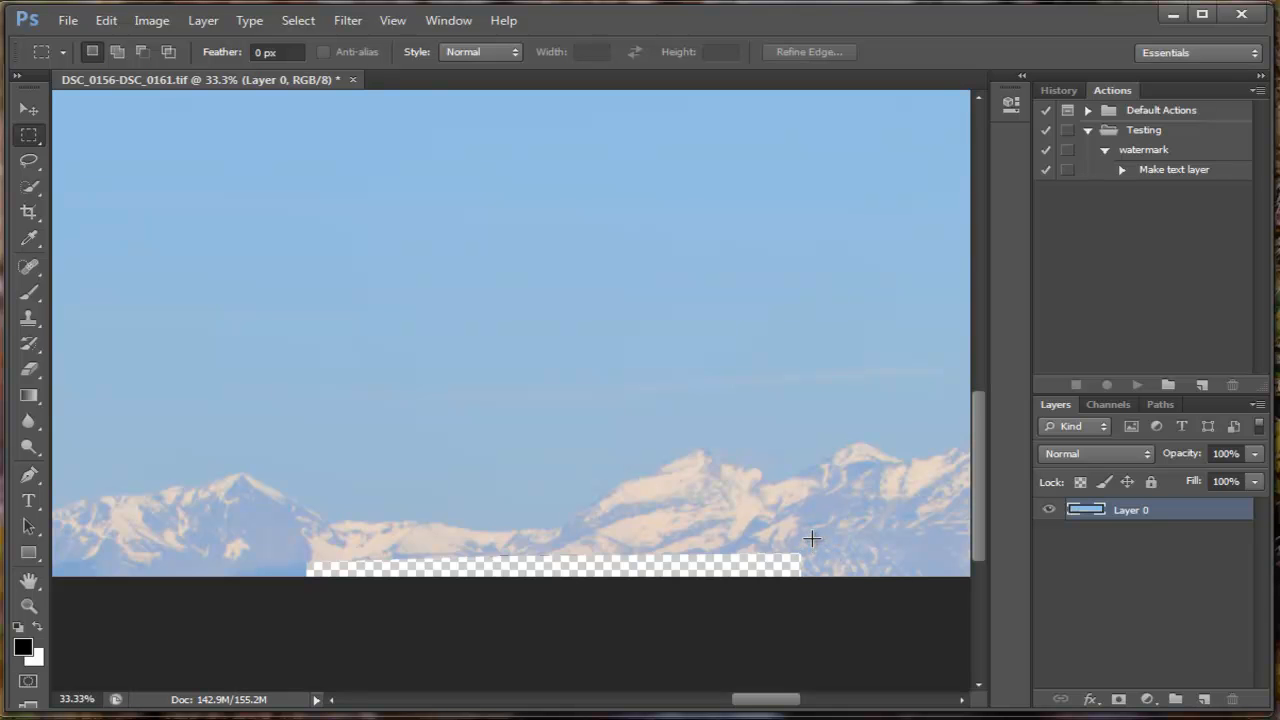
left_click_drag(811, 539, 763, 648)
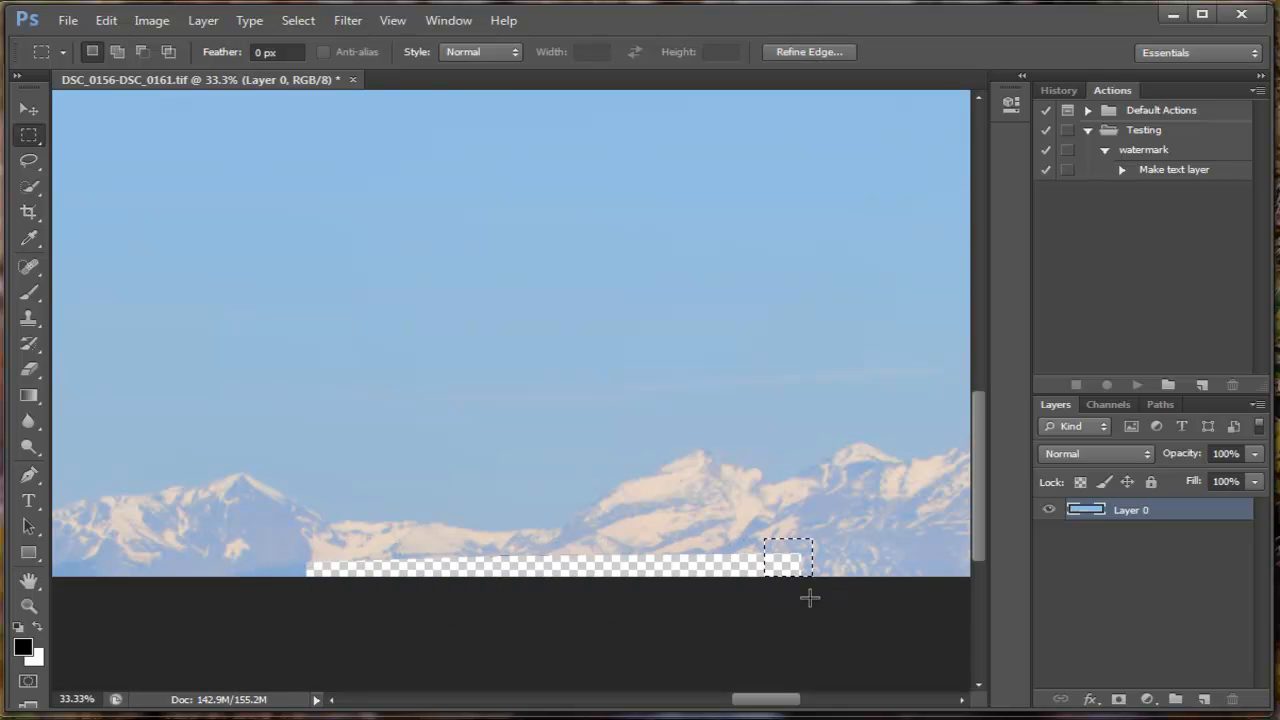
right_click(797, 567)
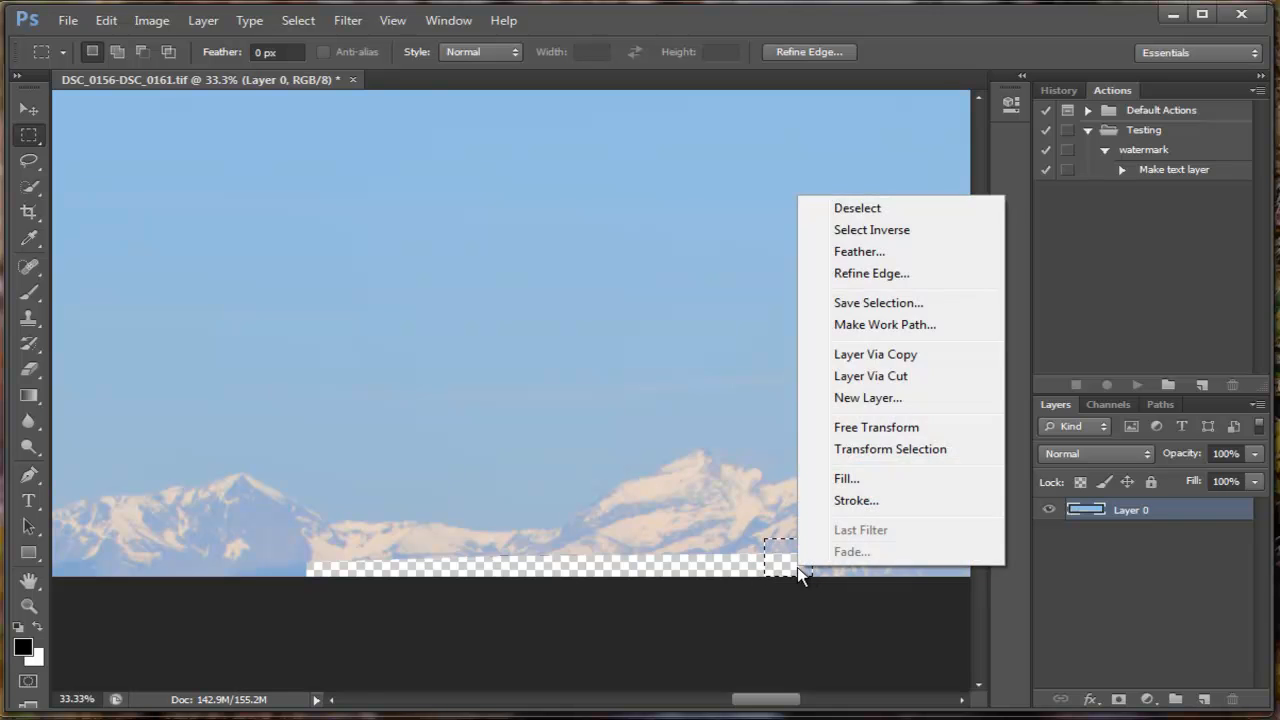
left_click(853, 479)
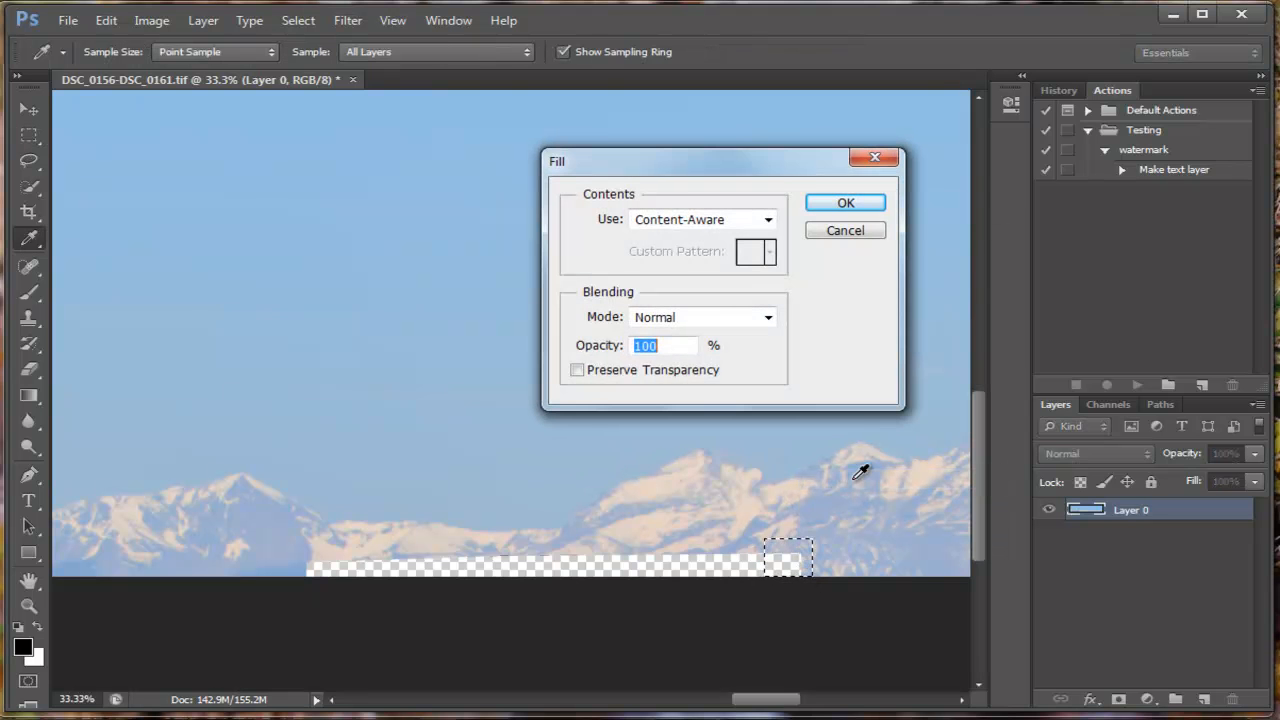
left_click(846, 204)
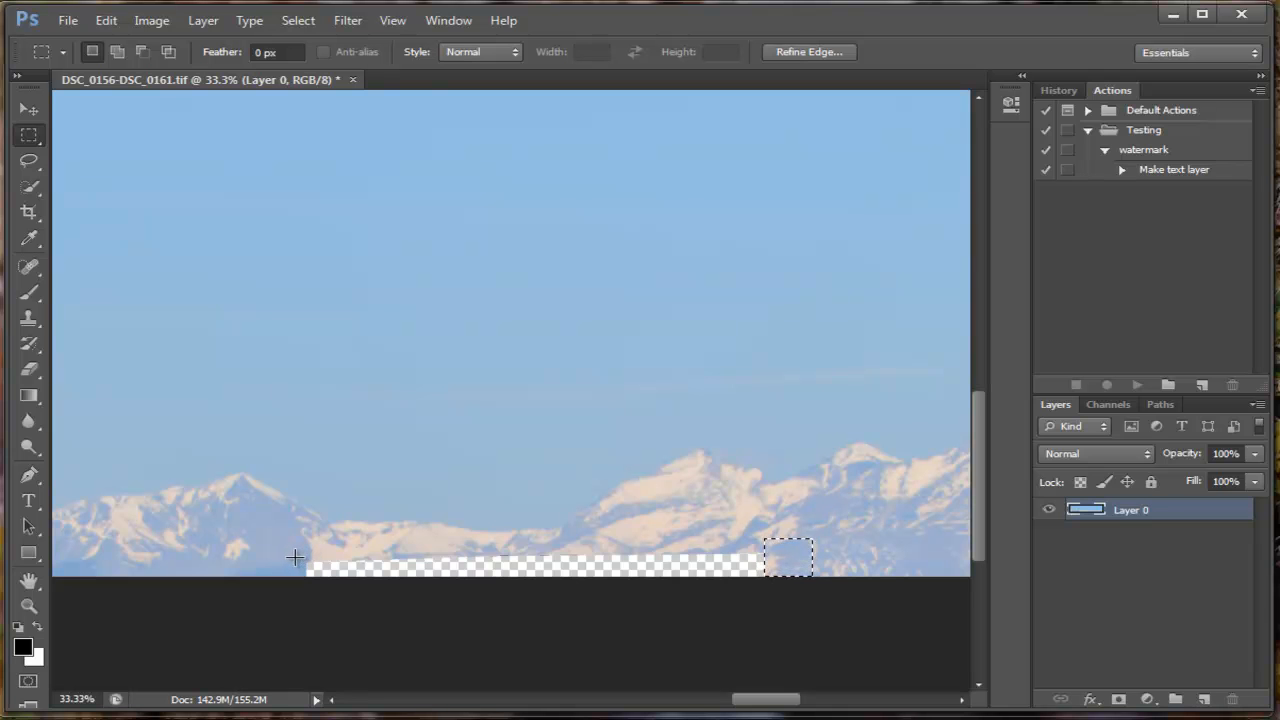
Step: Select the left part of that transparent strip, below the low snowy ridge, and fill it with Content-Aware at 100% opacity
left_click_drag(401, 590, 518, 600)
right_click(508, 576)
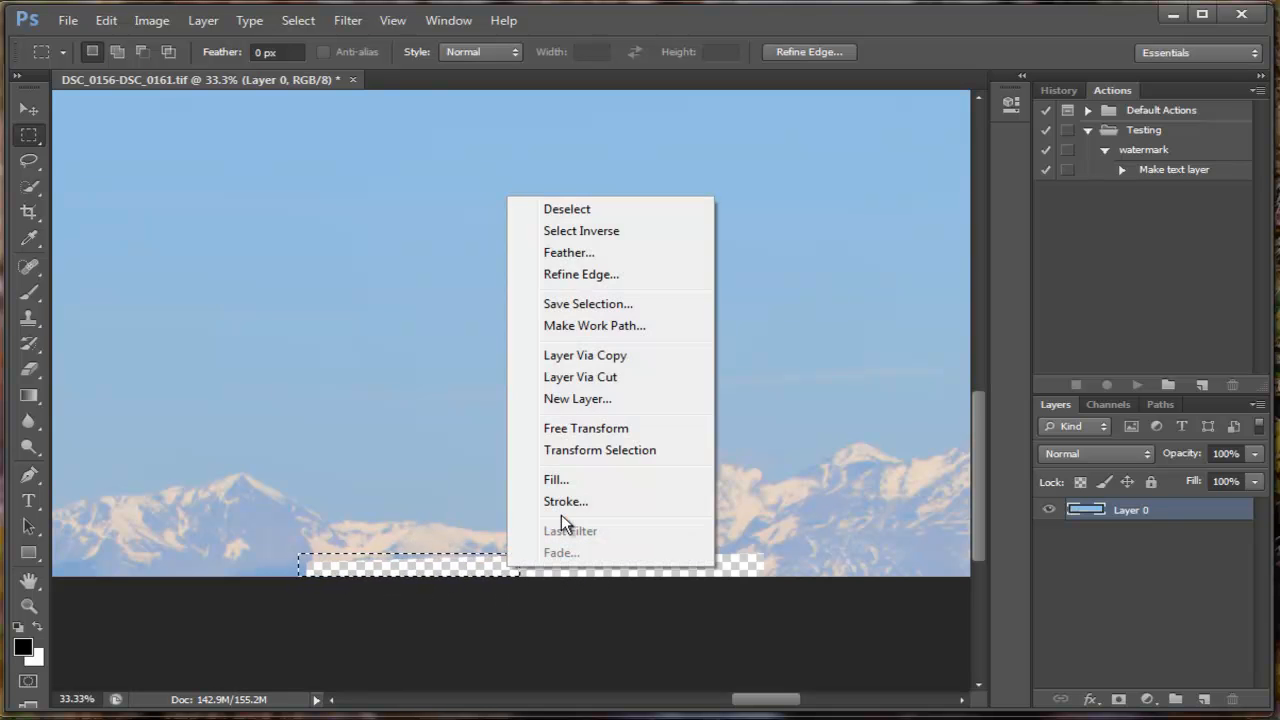
left_click(565, 477)
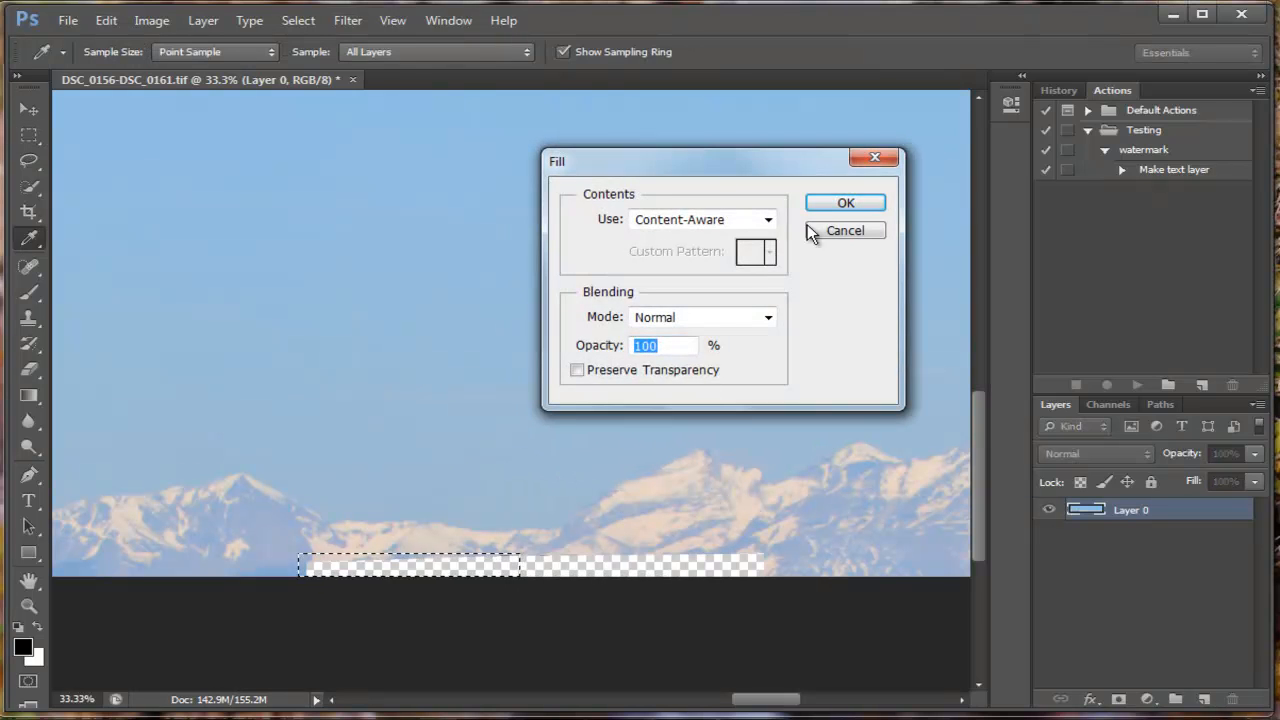
left_click(845, 203)
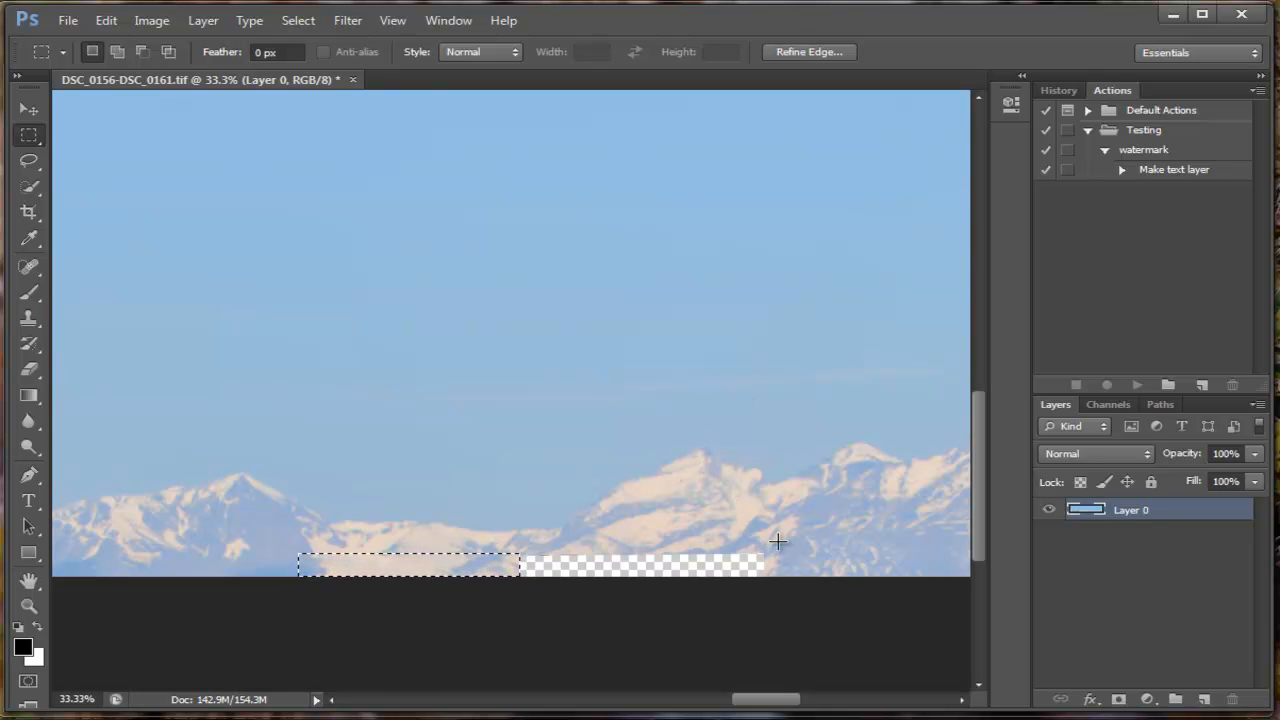
Step: Select the remaining transparent gap between the two filled patches with a slight overlap and fill it with Content-Aware at 100% opacity
left_click_drag(785, 543, 514, 597)
right_click(556, 559)
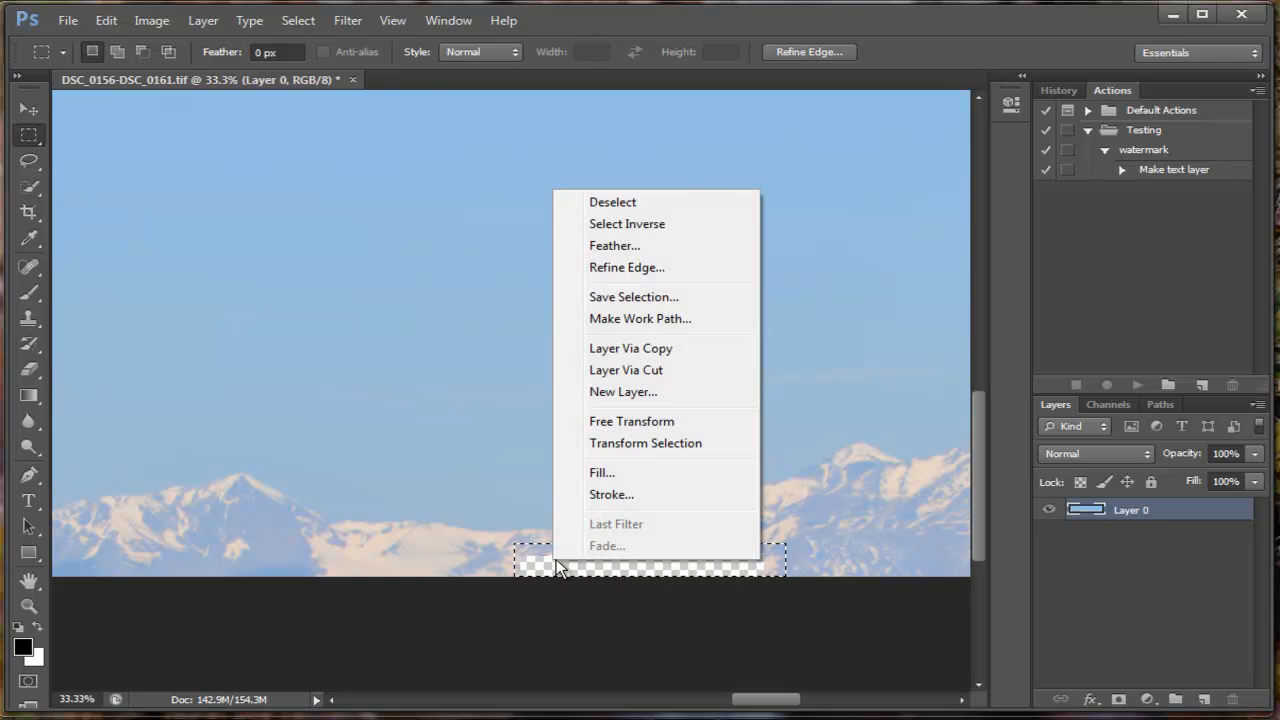
left_click(620, 471)
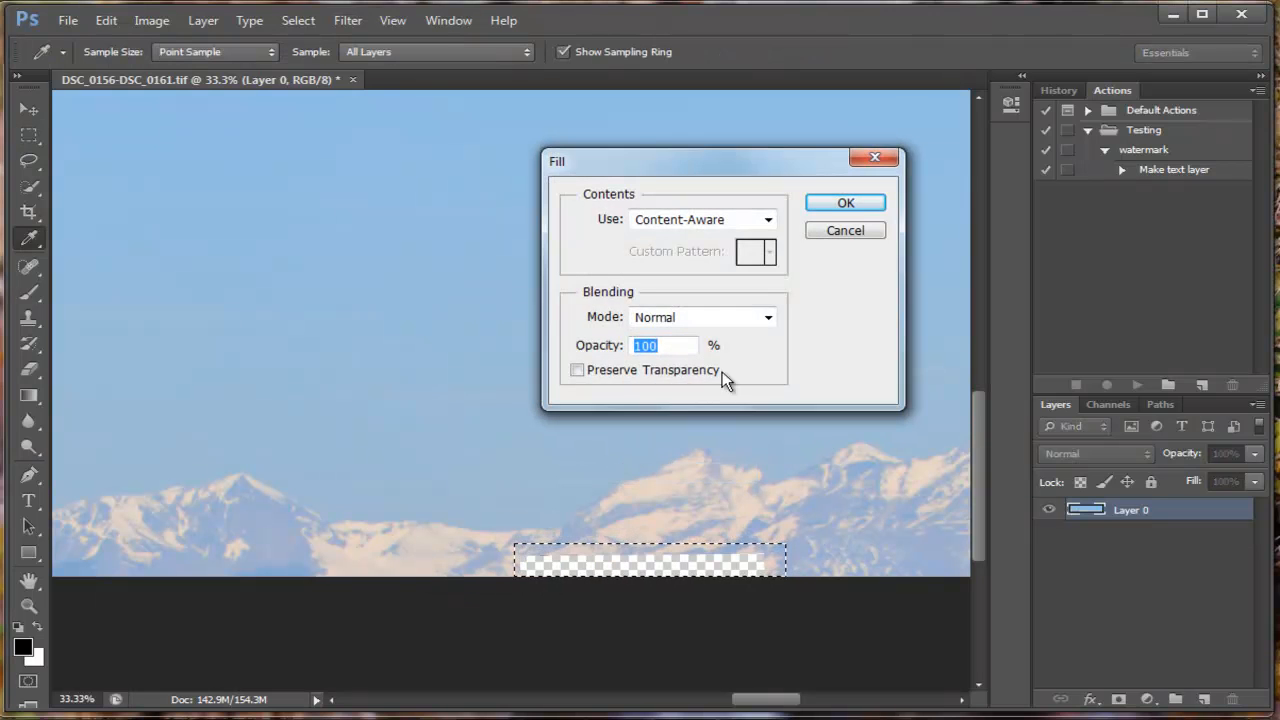
left_click(843, 205)
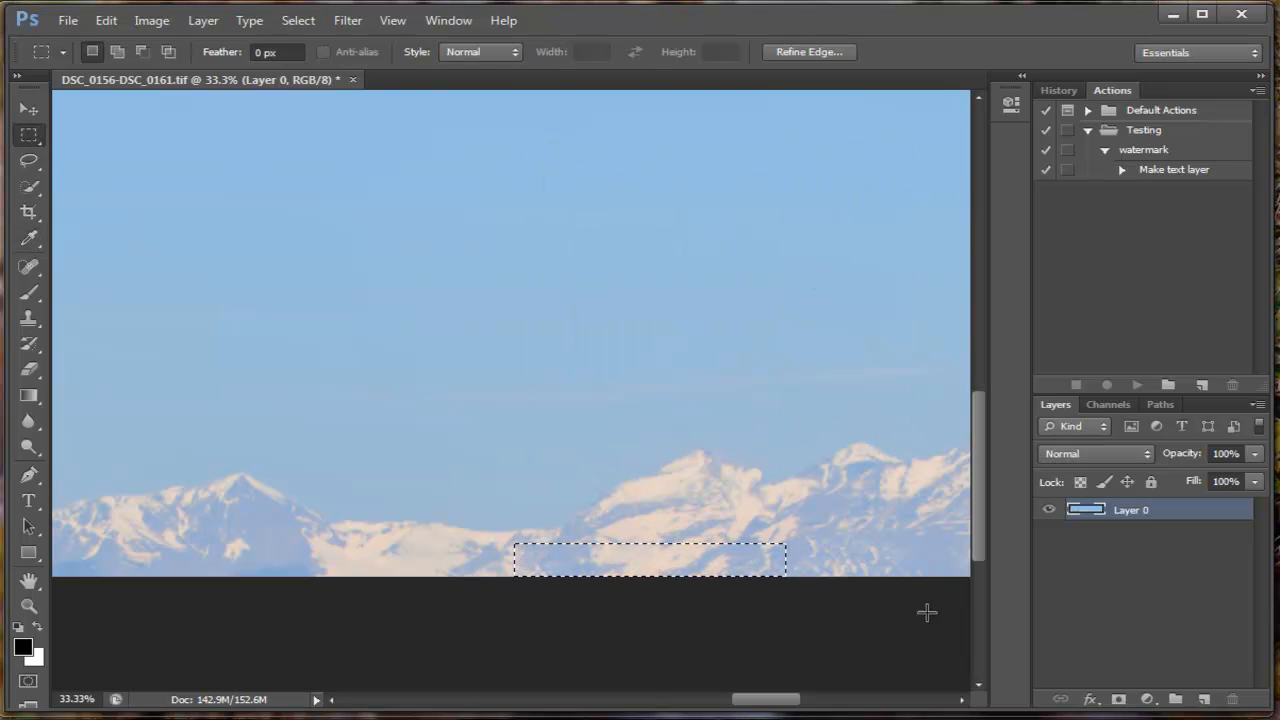
Step: Select the tapering right end of the transparent strip below the snowy ridge, overlapping the image, and fill it with Content-Aware at 100% opacity
left_click_drag(747, 706, 585, 704)
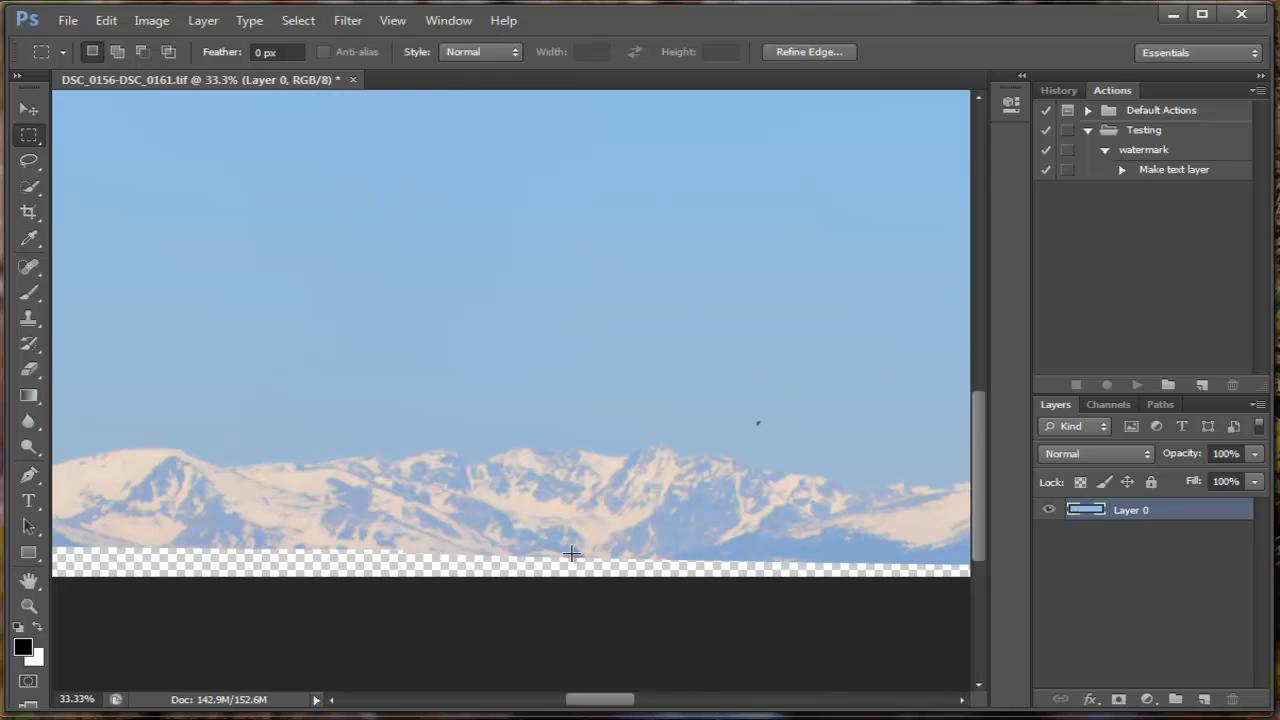
left_click_drag(595, 572, 917, 623)
right_click(843, 572)
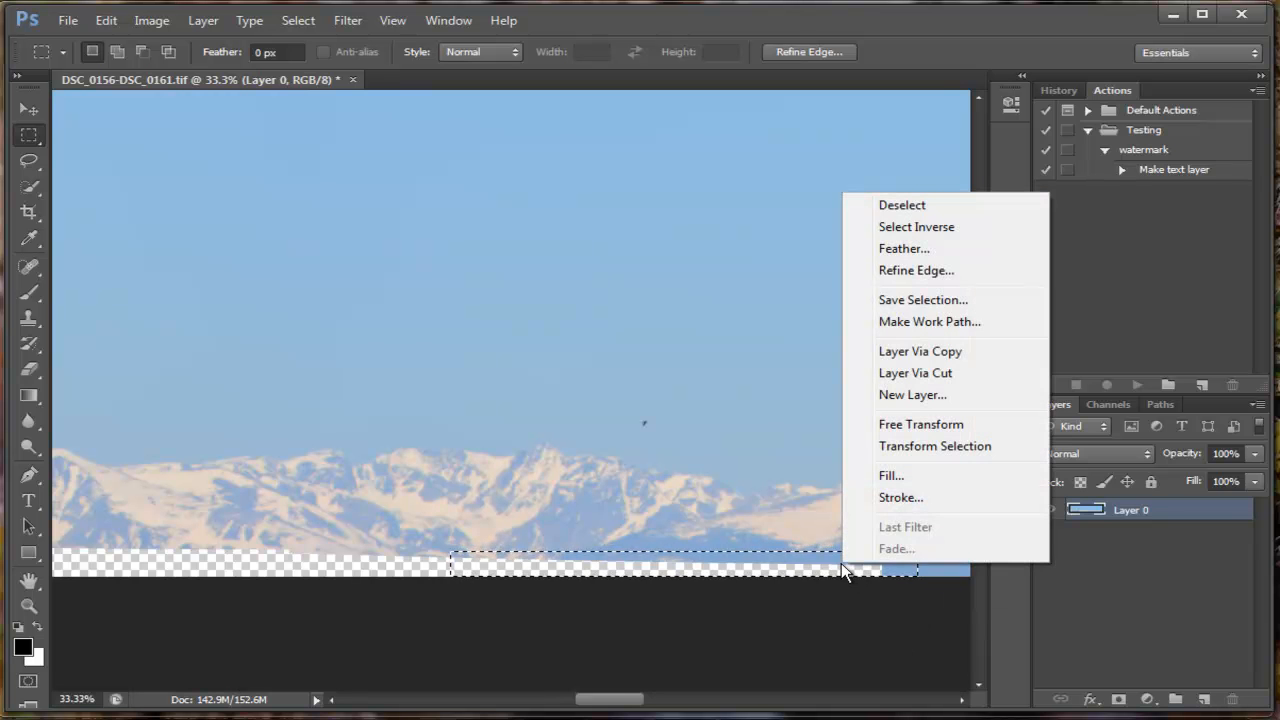
left_click(890, 476)
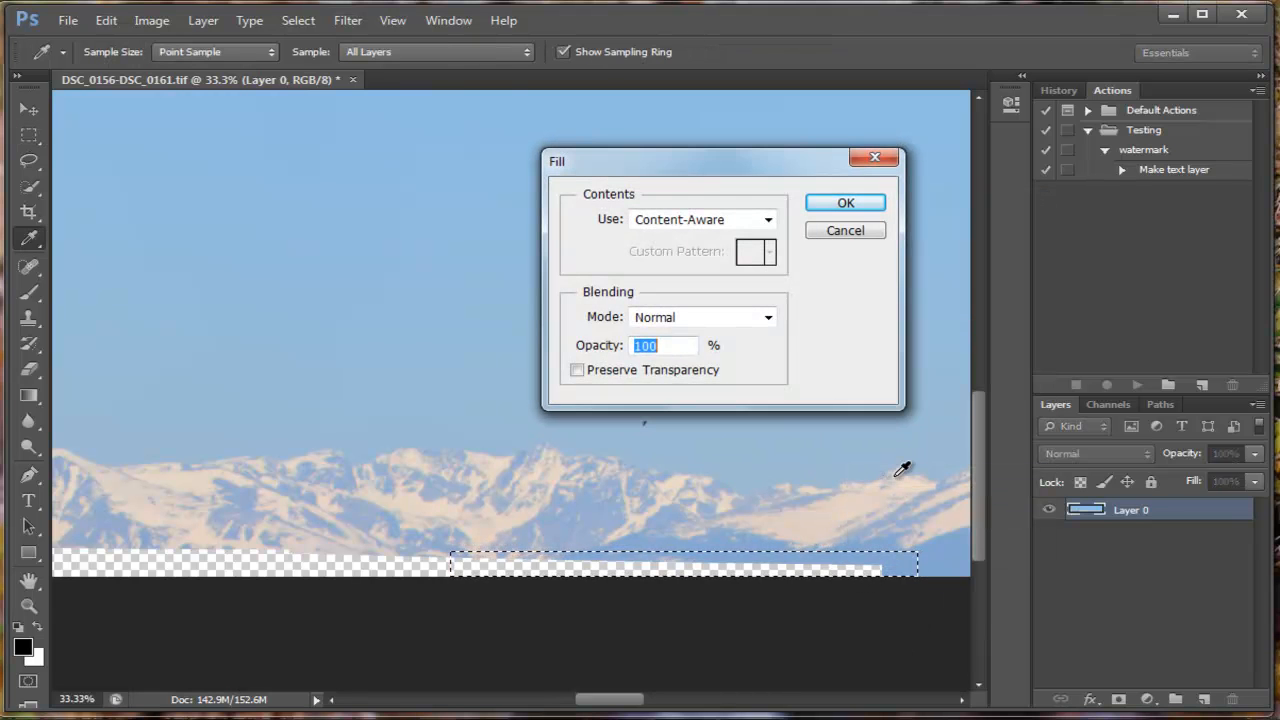
left_click(851, 203)
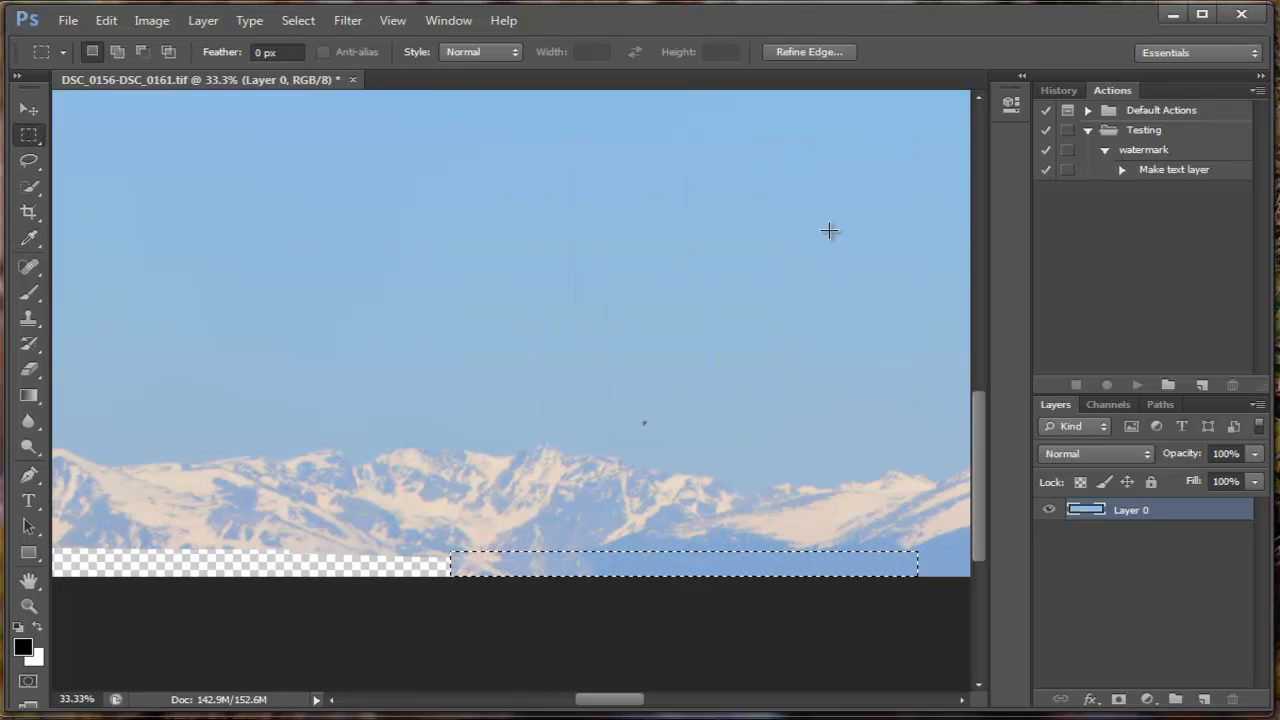
Step: Select the transparent area in the panorama's lower-left corner up to below the snowy slopes and fill it with Content-Aware at 100% opacity
left_click_drag(652, 695, 449, 715)
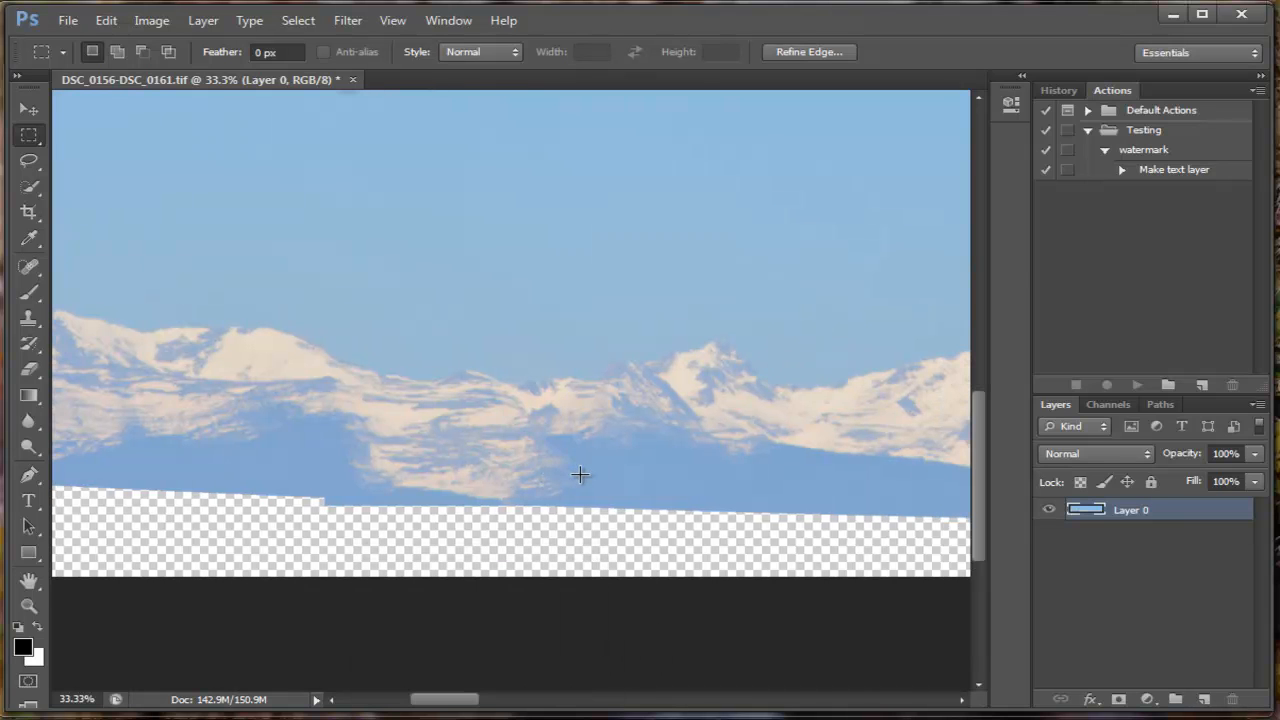
left_click_drag(580, 477, 40, 578)
left_click_drag(150, 578, 308, 601)
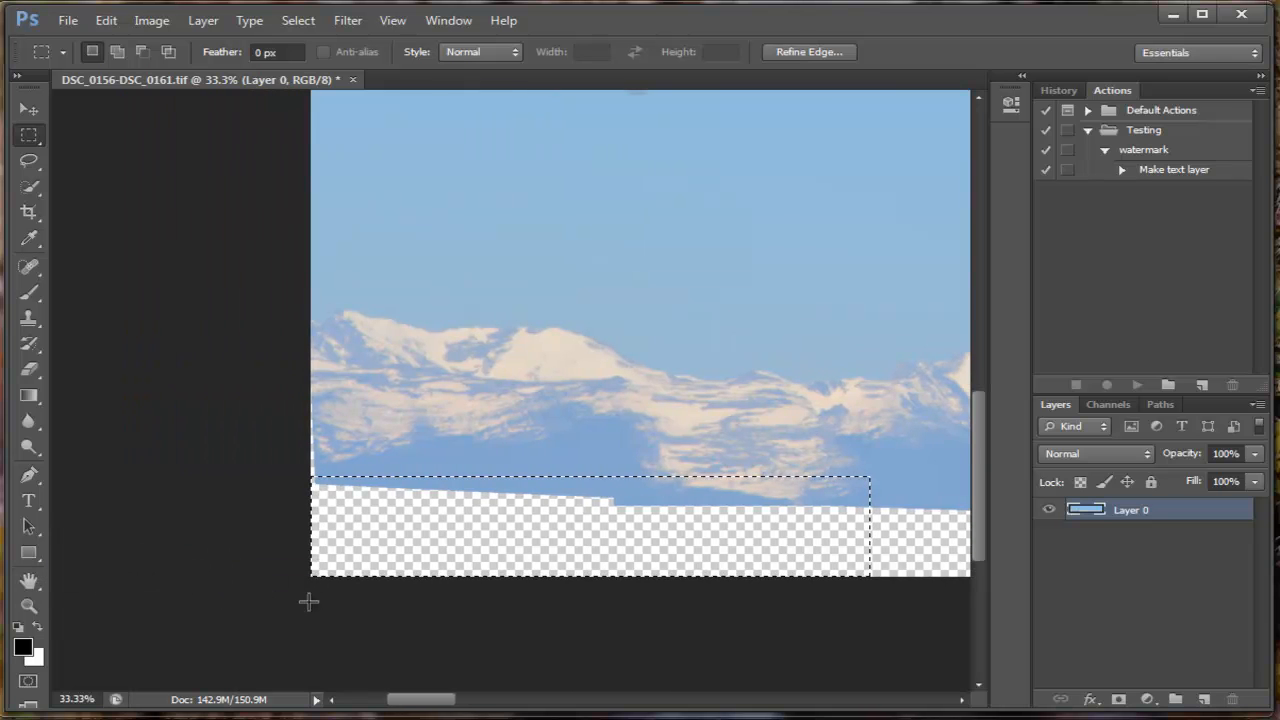
right_click(362, 531)
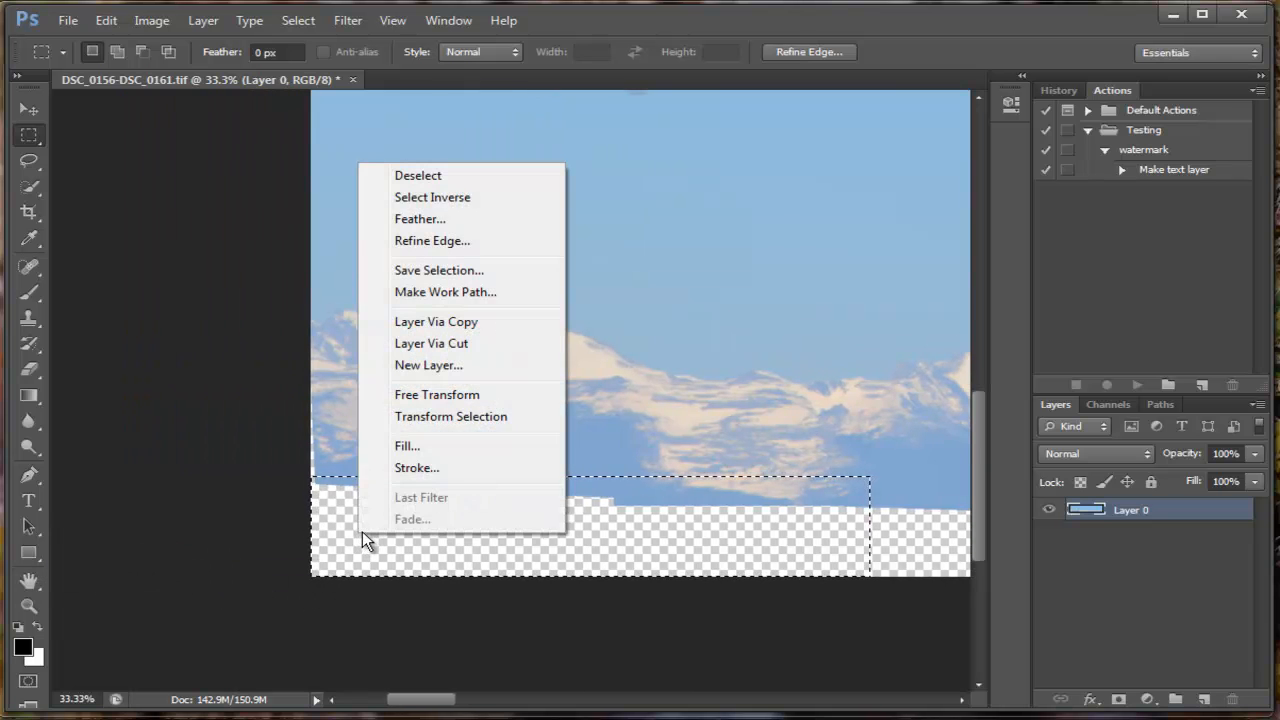
left_click(430, 449)
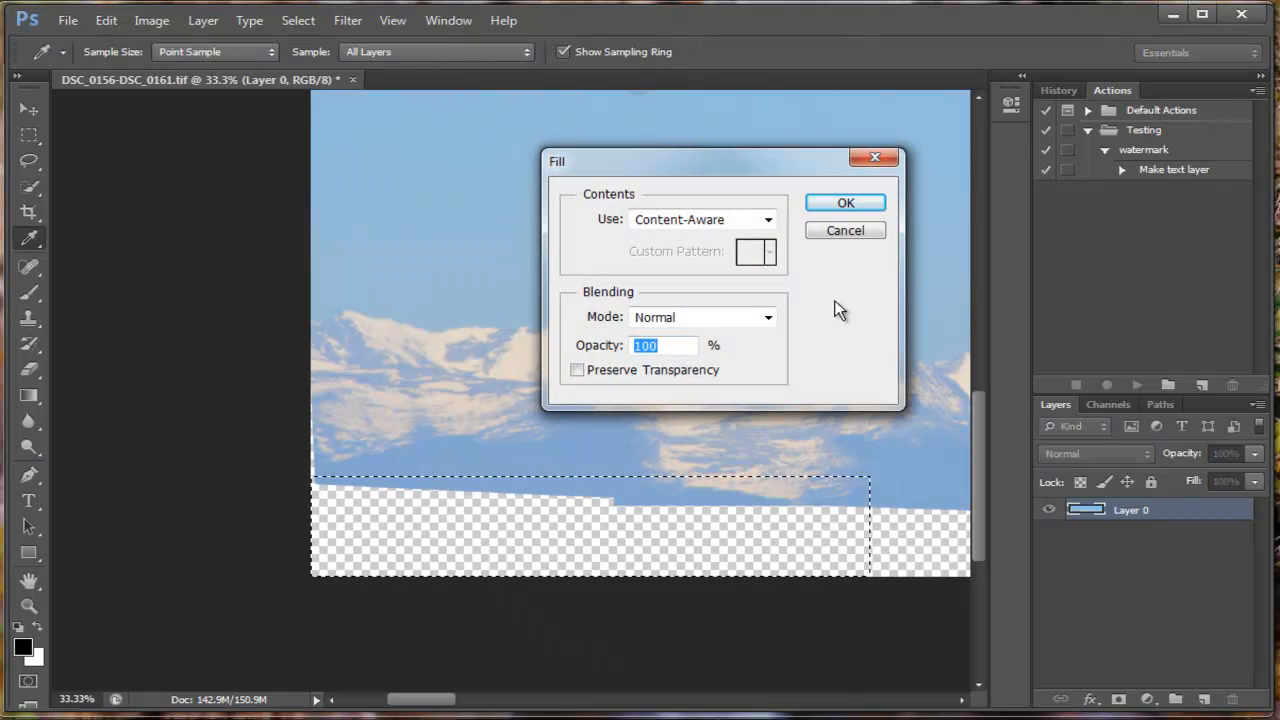
left_click(846, 202)
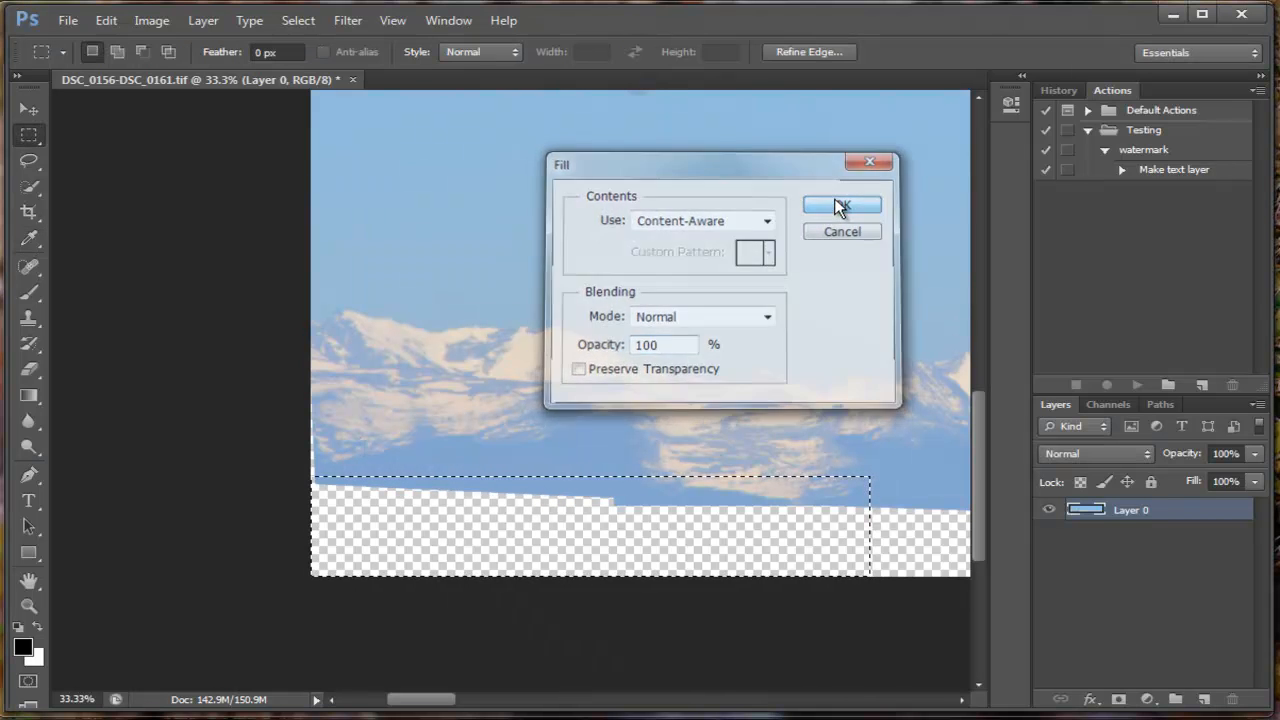
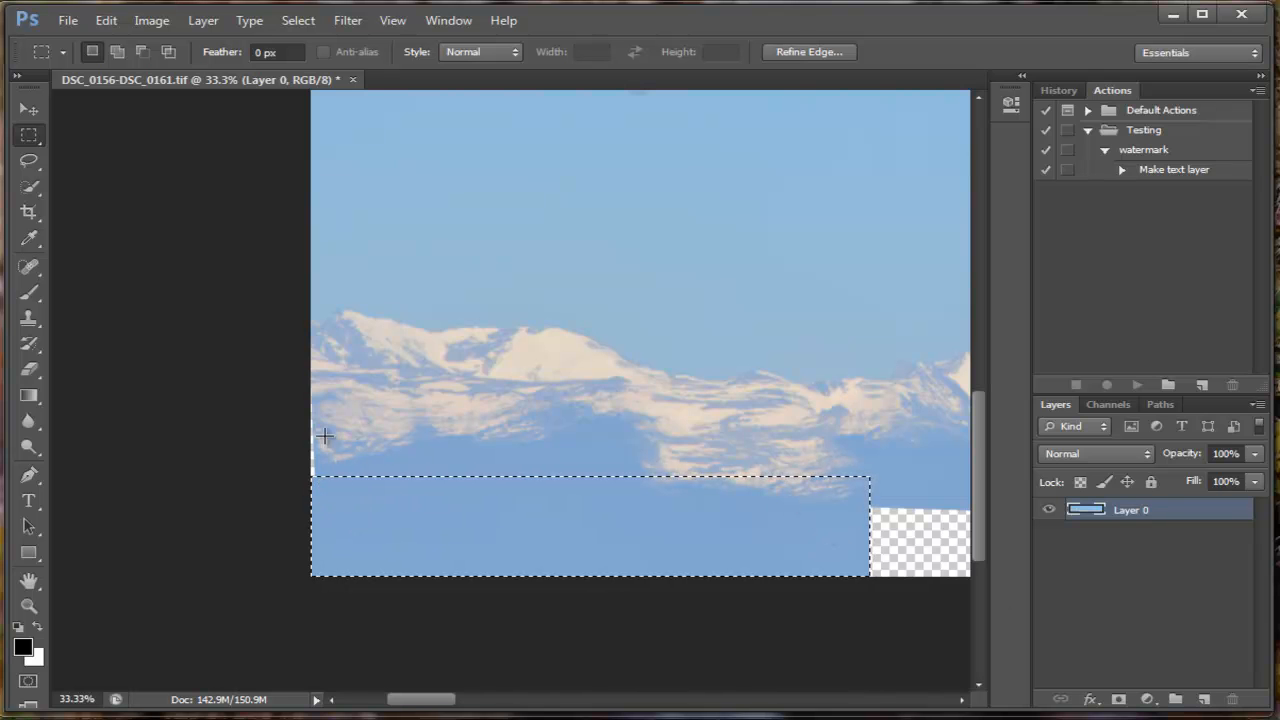
left_click(313, 350)
left_click_drag(313, 350, 293, 480)
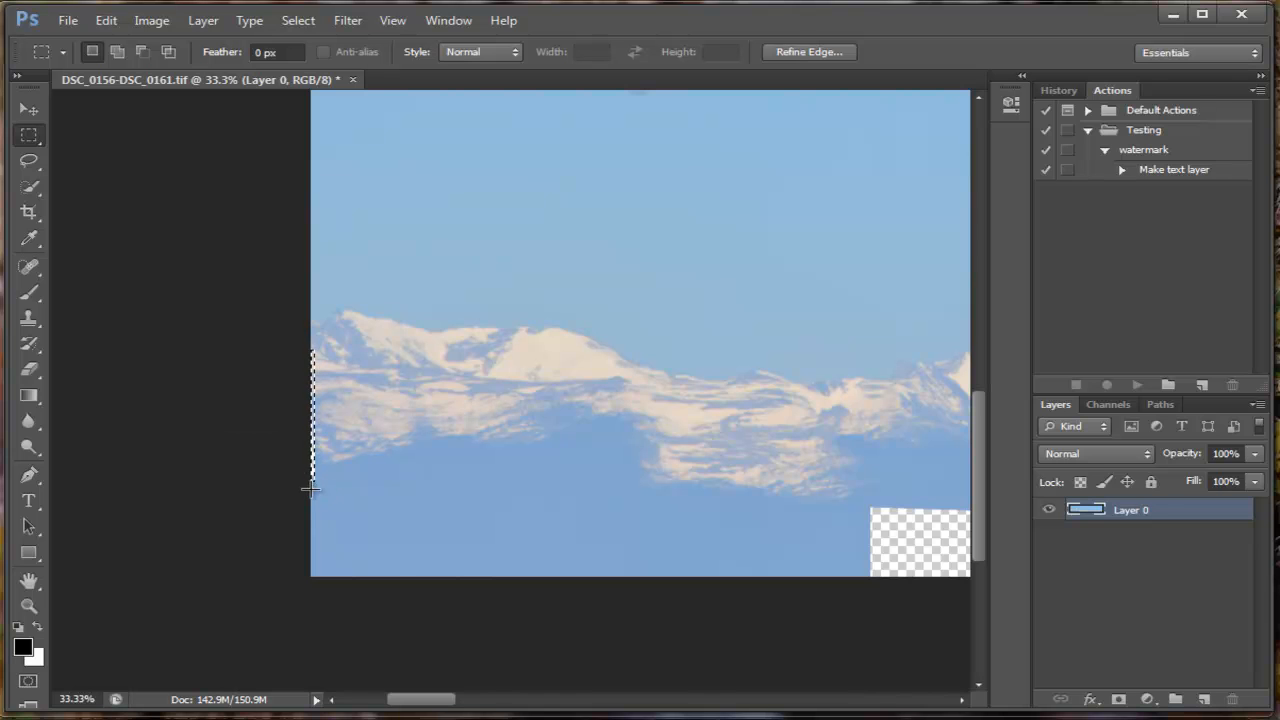
left_click_drag(315, 487, 306, 372)
right_click(315, 400)
left_click(340, 413)
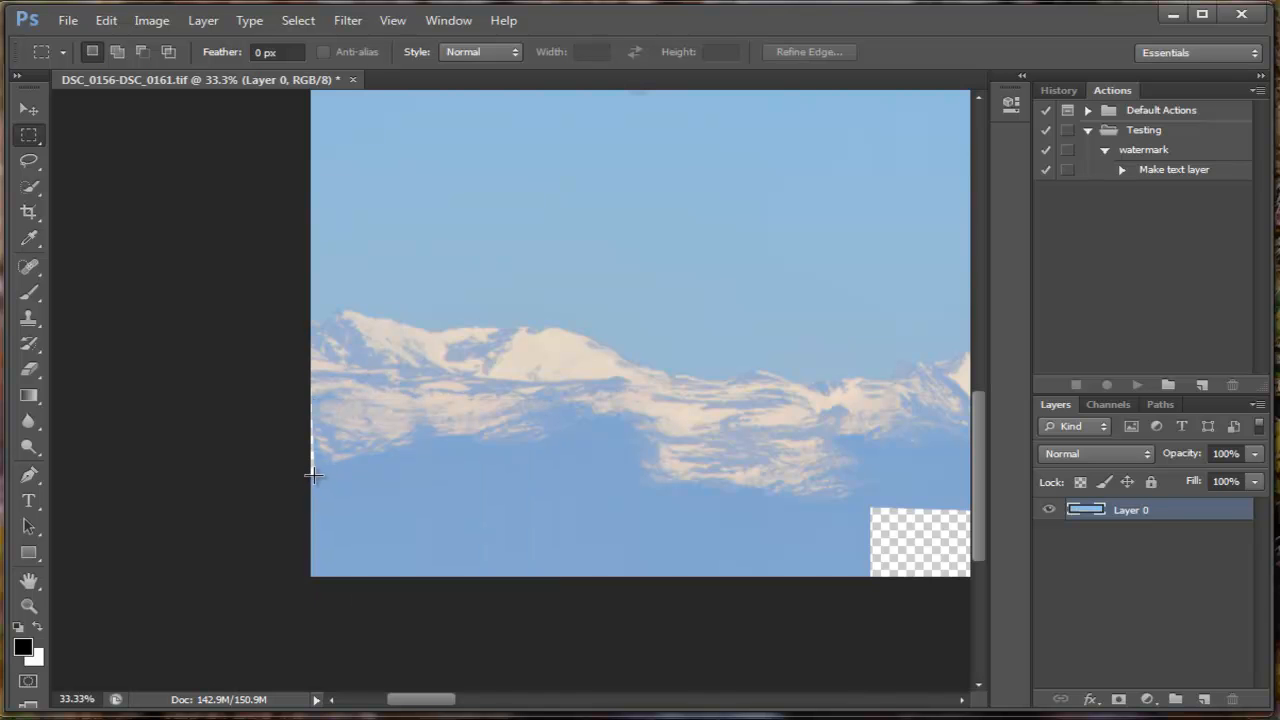
Step: Select the thin transparent sliver along the panorama's left edge beside the mountains and fill it with Content-Aware at 100% opacity
left_click_drag(316, 478, 298, 376)
right_click(316, 413)
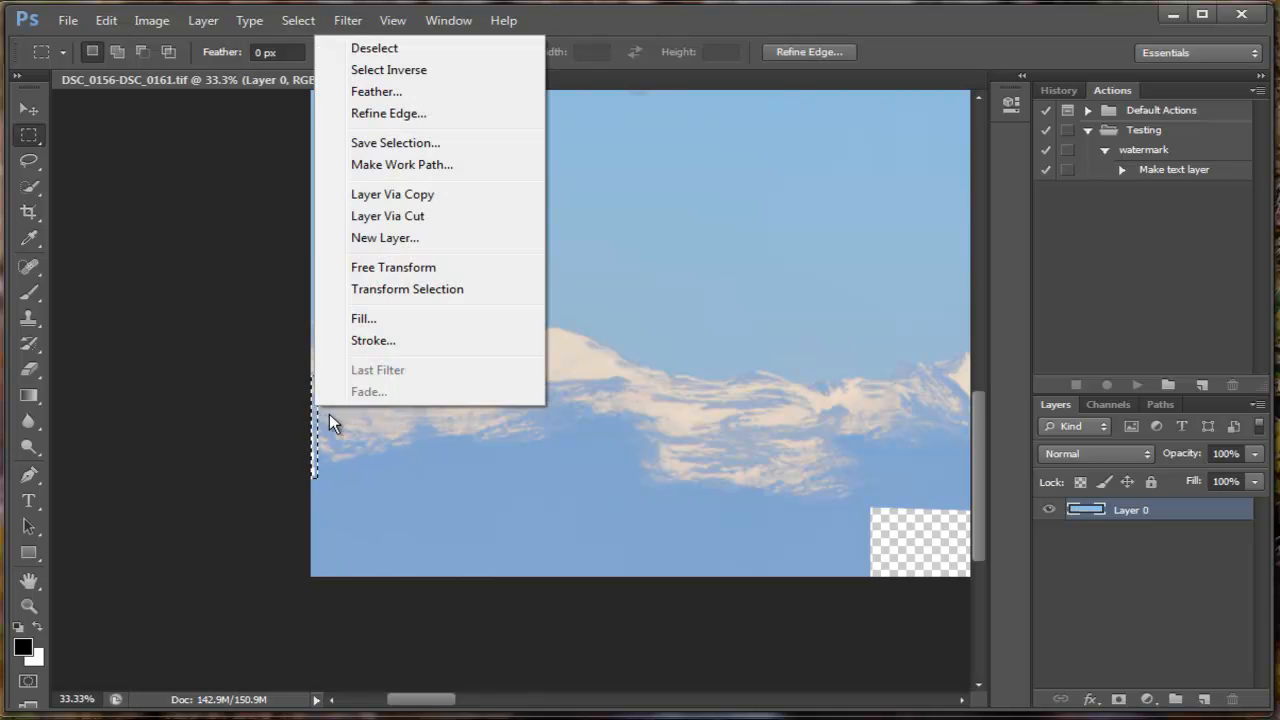
left_click(366, 317)
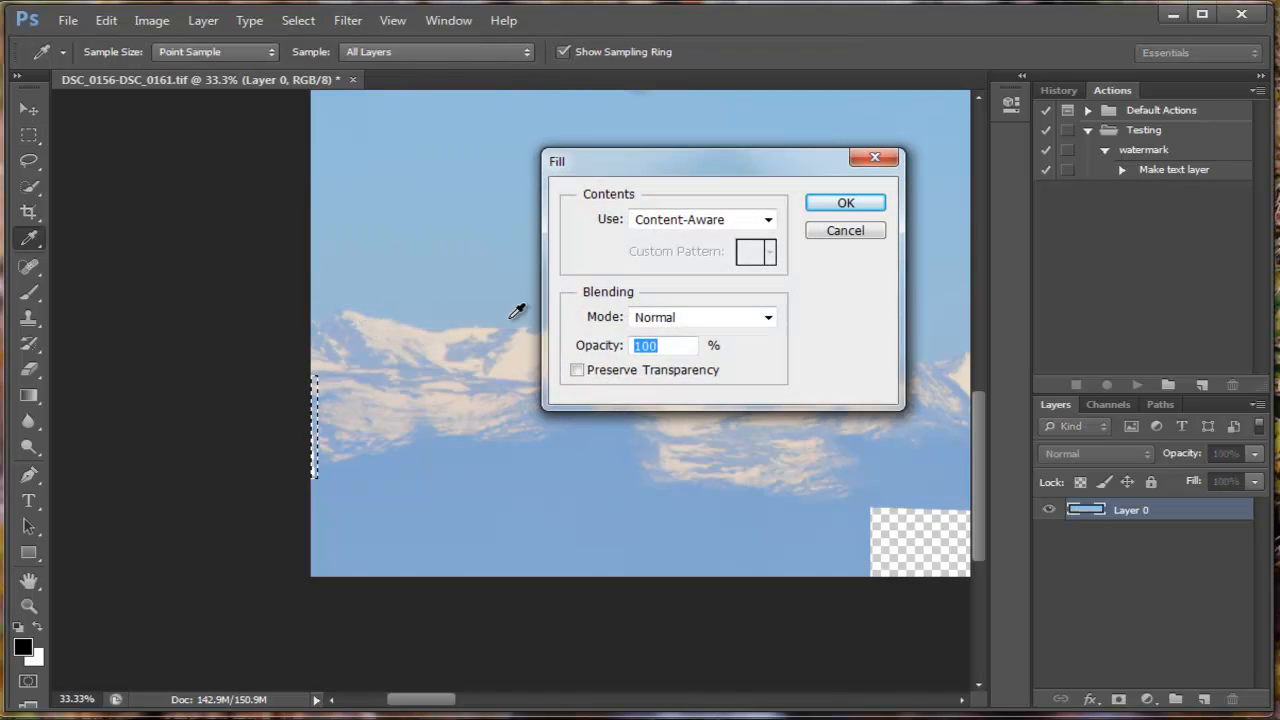
left_click(831, 201)
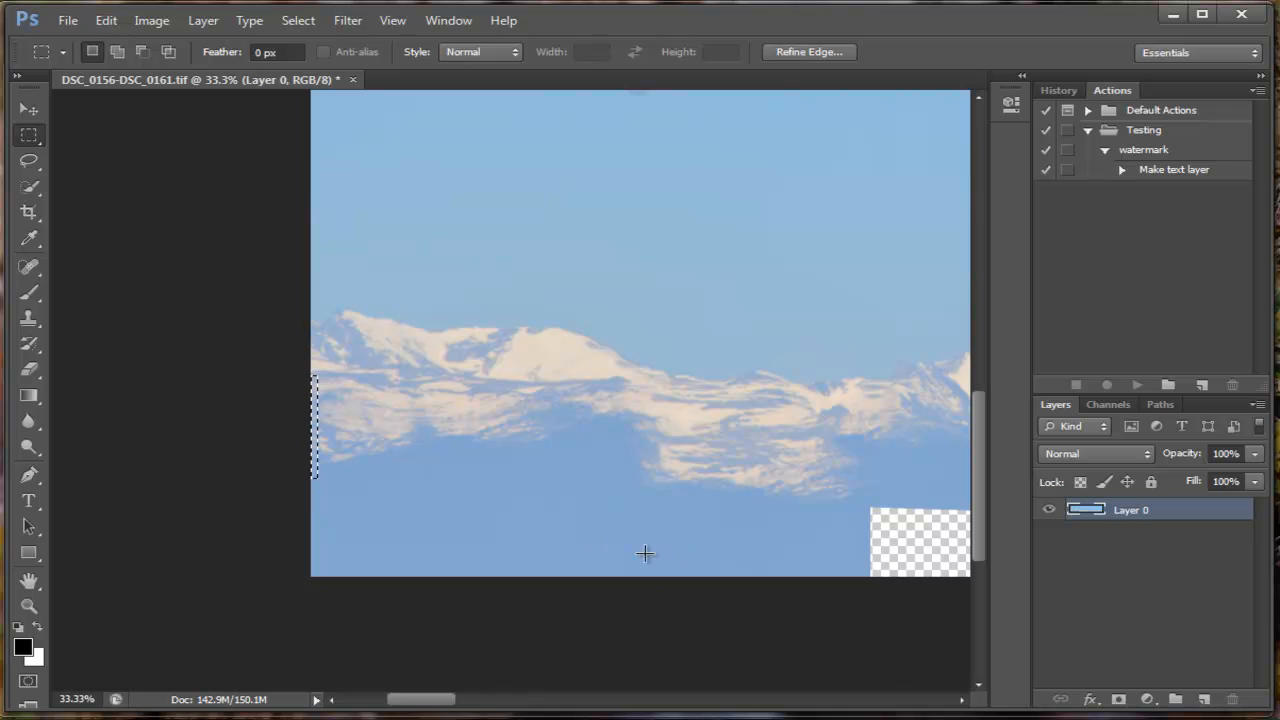
Step: Select a section of the bottom transparent strip below the small pointed peak and fill it with Content-Aware at 100% opacity
left_click_drag(449, 709, 509, 710)
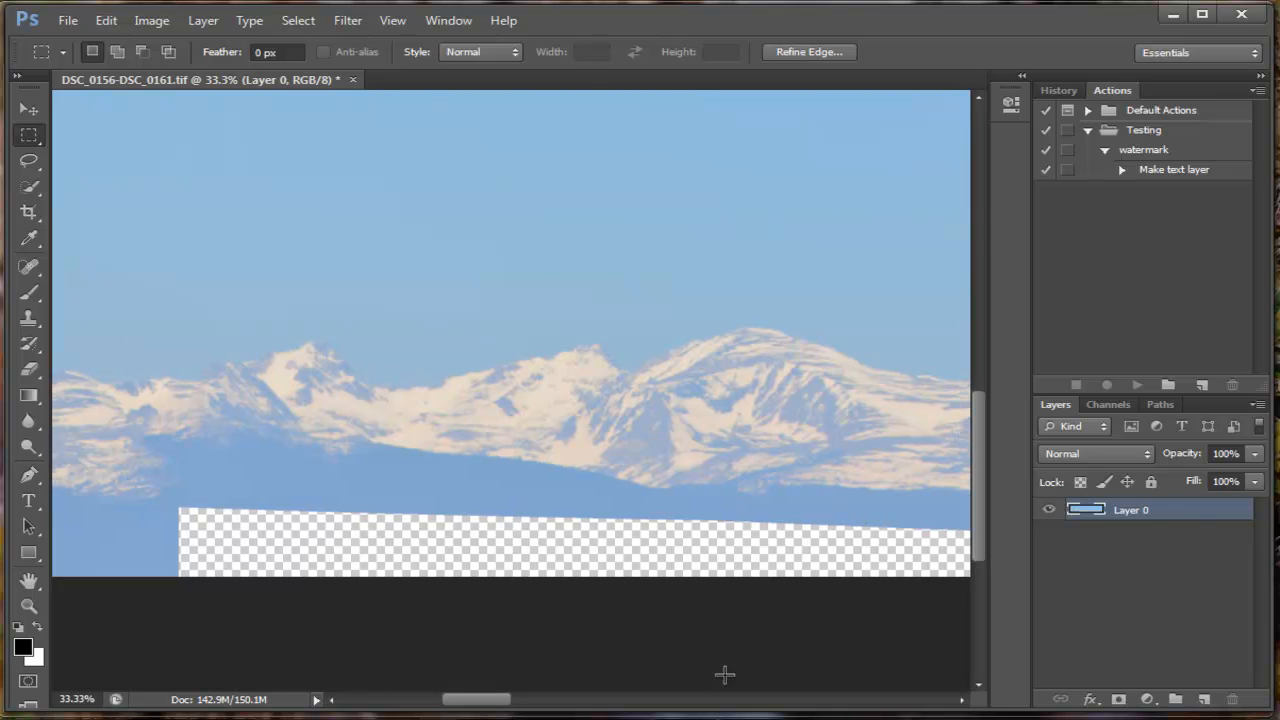
left_click_drag(490, 707, 551, 707)
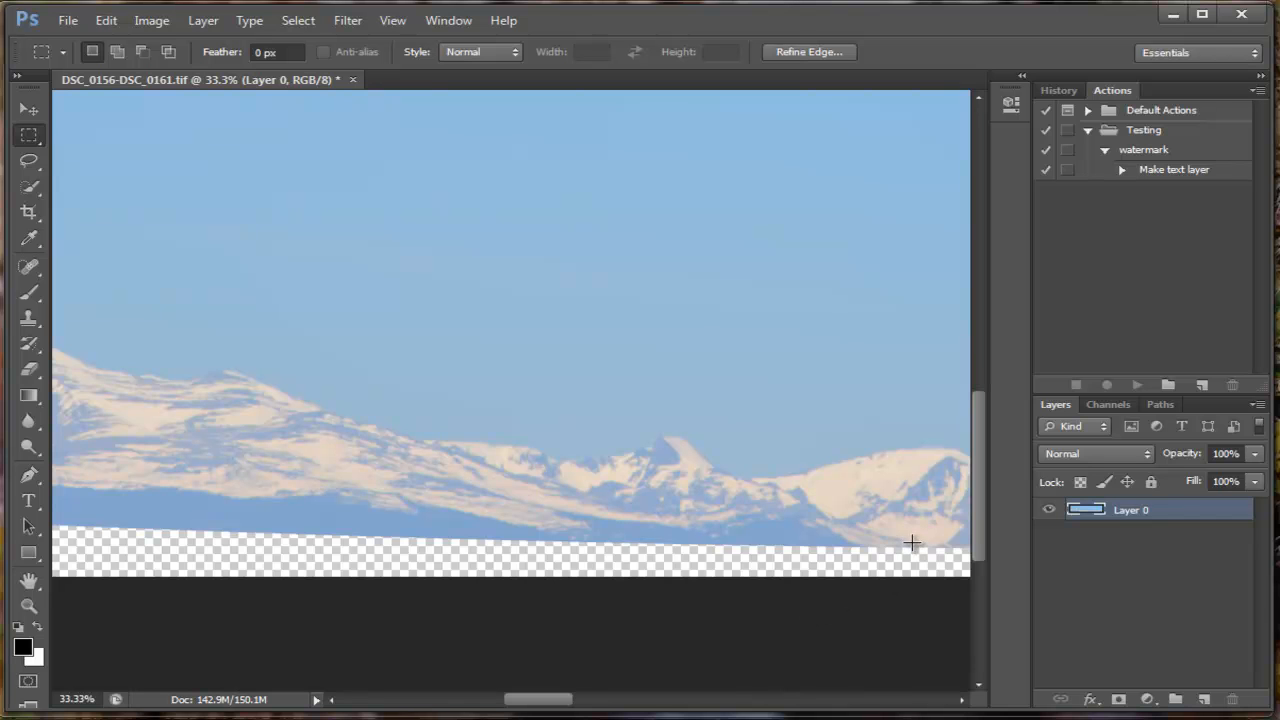
left_click_drag(912, 536, 875, 587)
left_click_drag(765, 590, 398, 589)
right_click(424, 561)
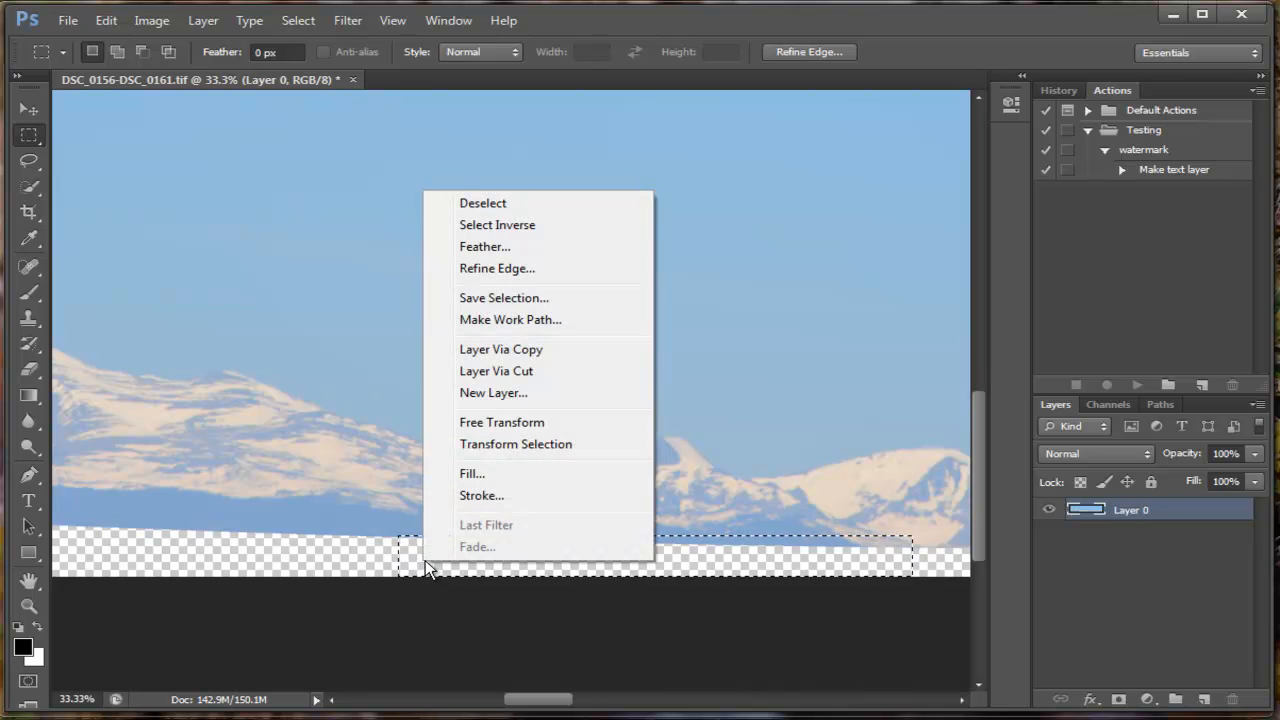
left_click(507, 477)
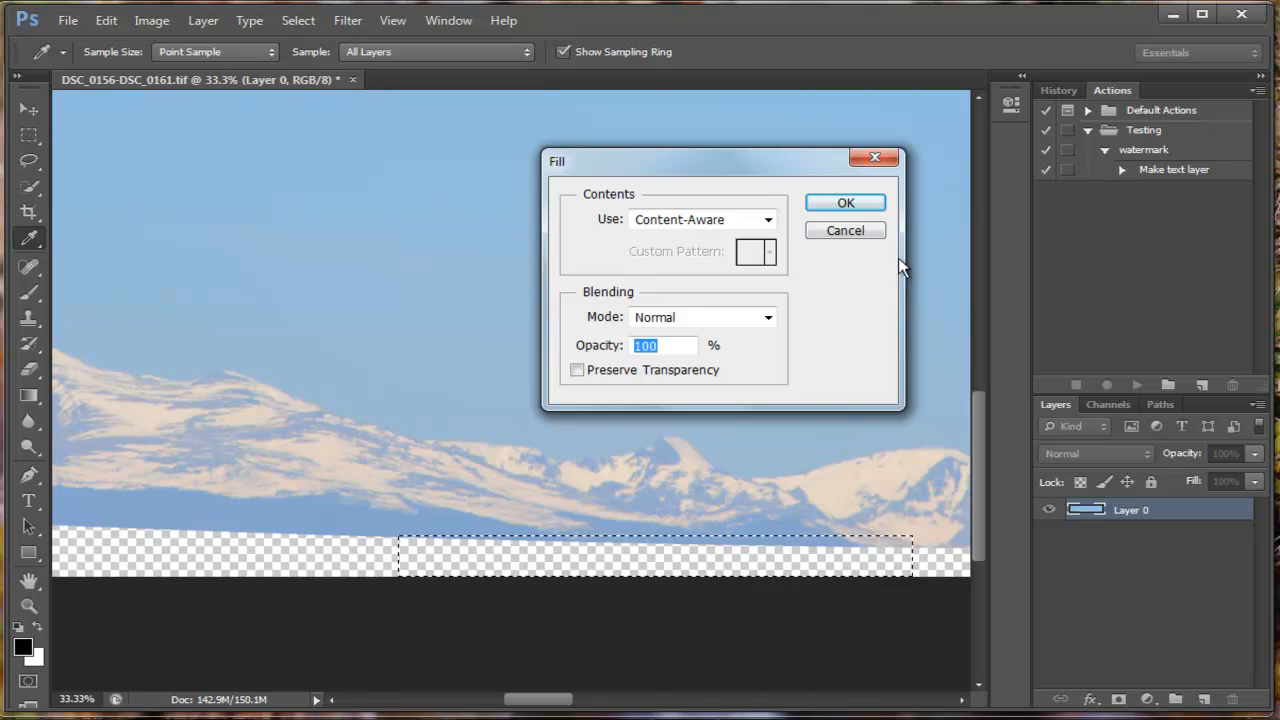
left_click(832, 203)
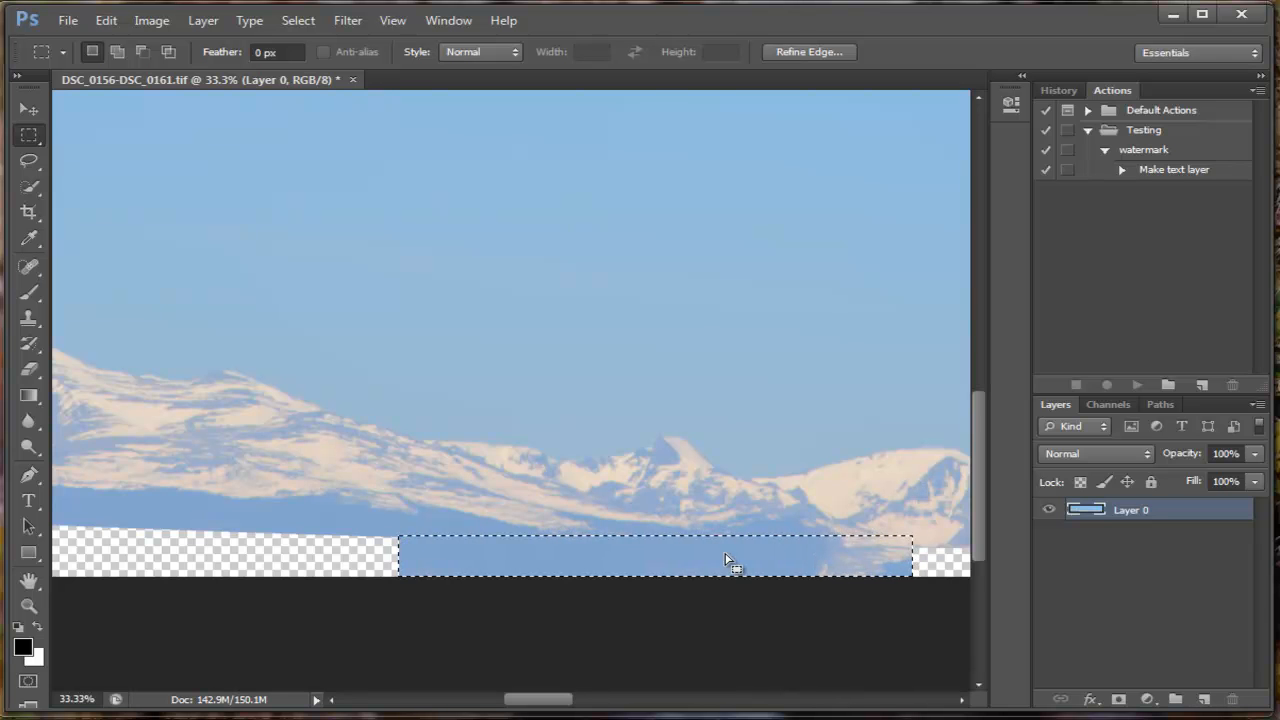
Step: Select the transparent gap below the large rounded mountain, overlapping the filled areas on both sides, and apply a Content-Aware fill
left_click_drag(563, 704, 482, 704)
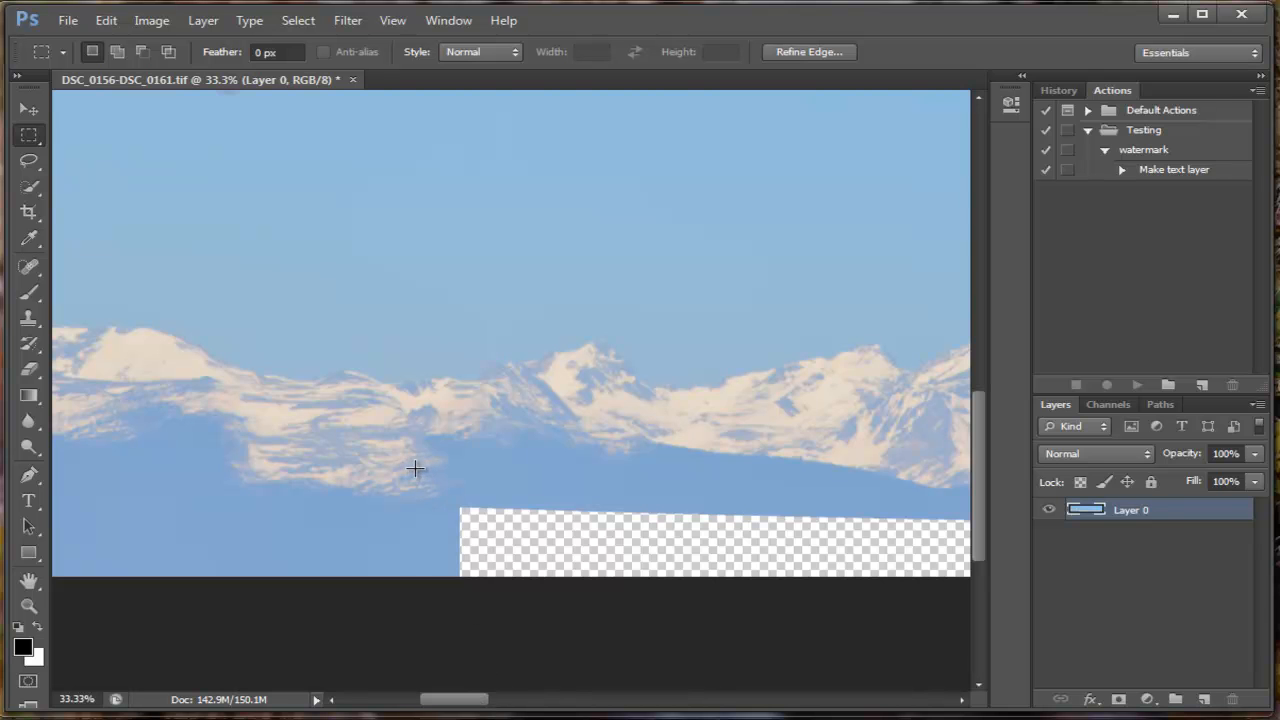
left_click_drag(415, 468, 432, 510)
left_click_drag(590, 589, 886, 666)
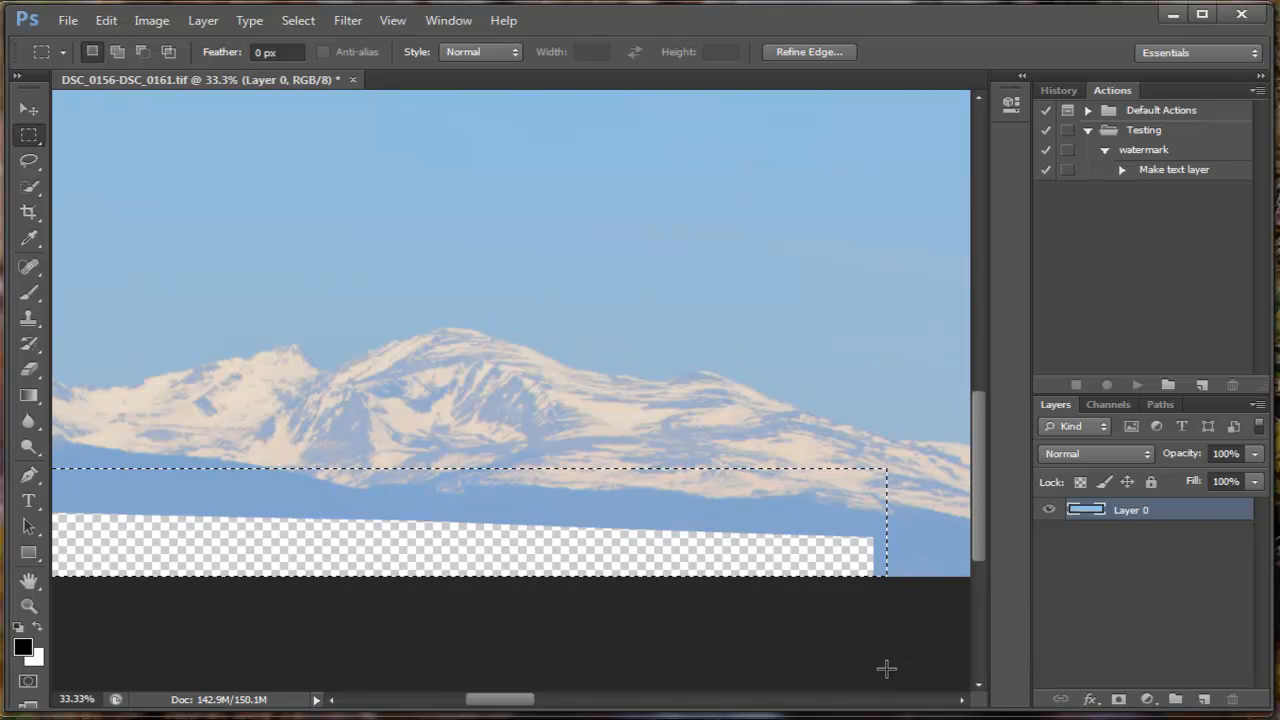
right_click(824, 547)
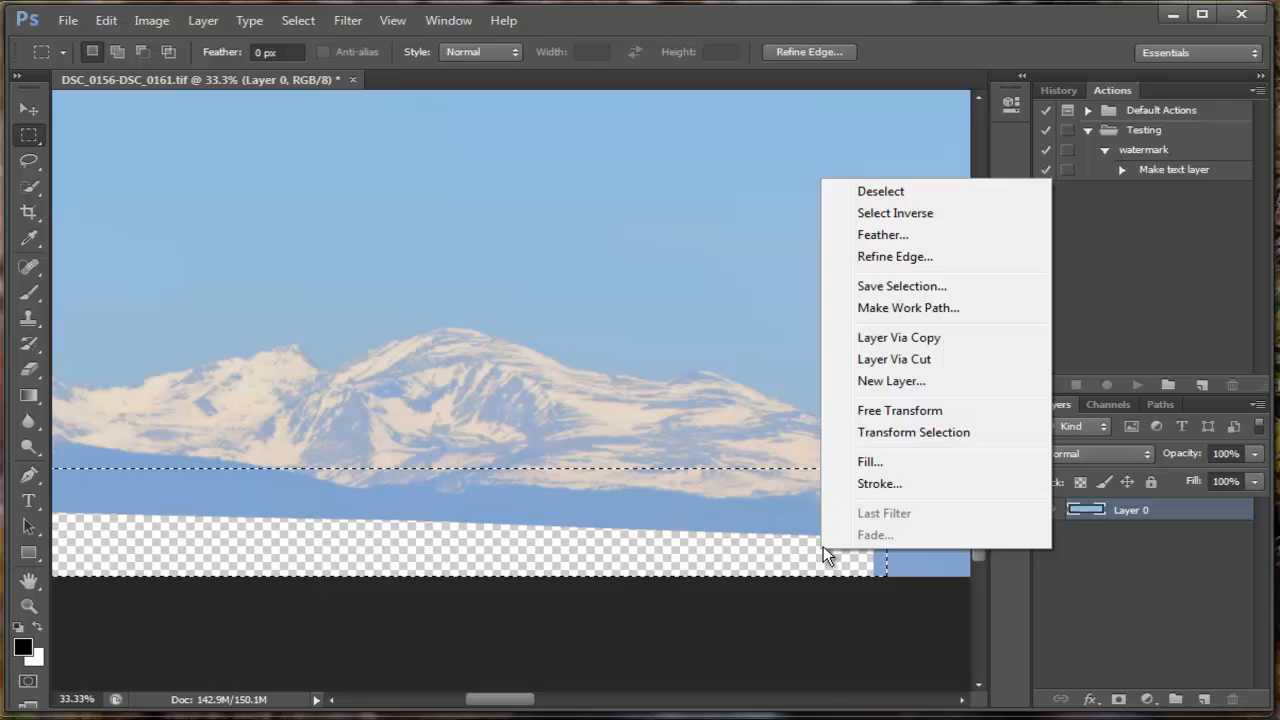
left_click(870, 462)
left_click(829, 204)
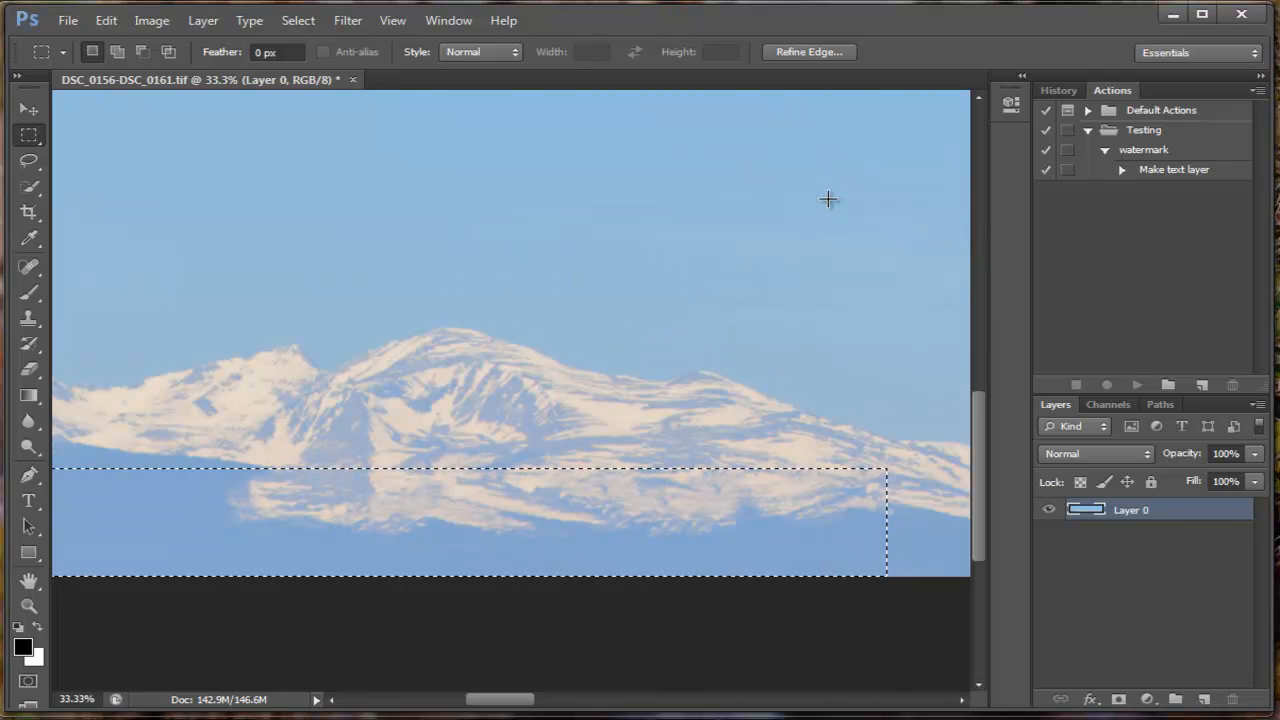
Step: Select the last transparent gap along the bottom edge with a slight overlap all around and fill it with Content-Aware in Normal mode
left_click_drag(504, 708, 585, 716)
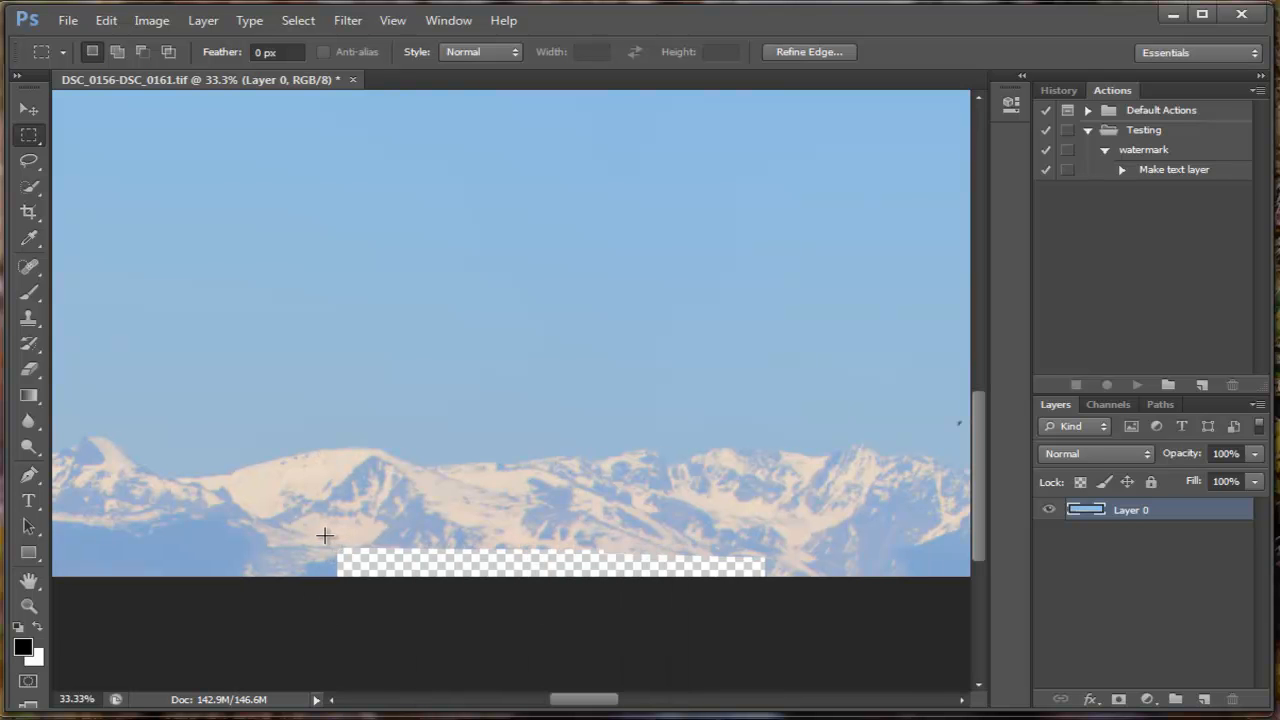
left_click_drag(546, 597, 779, 621)
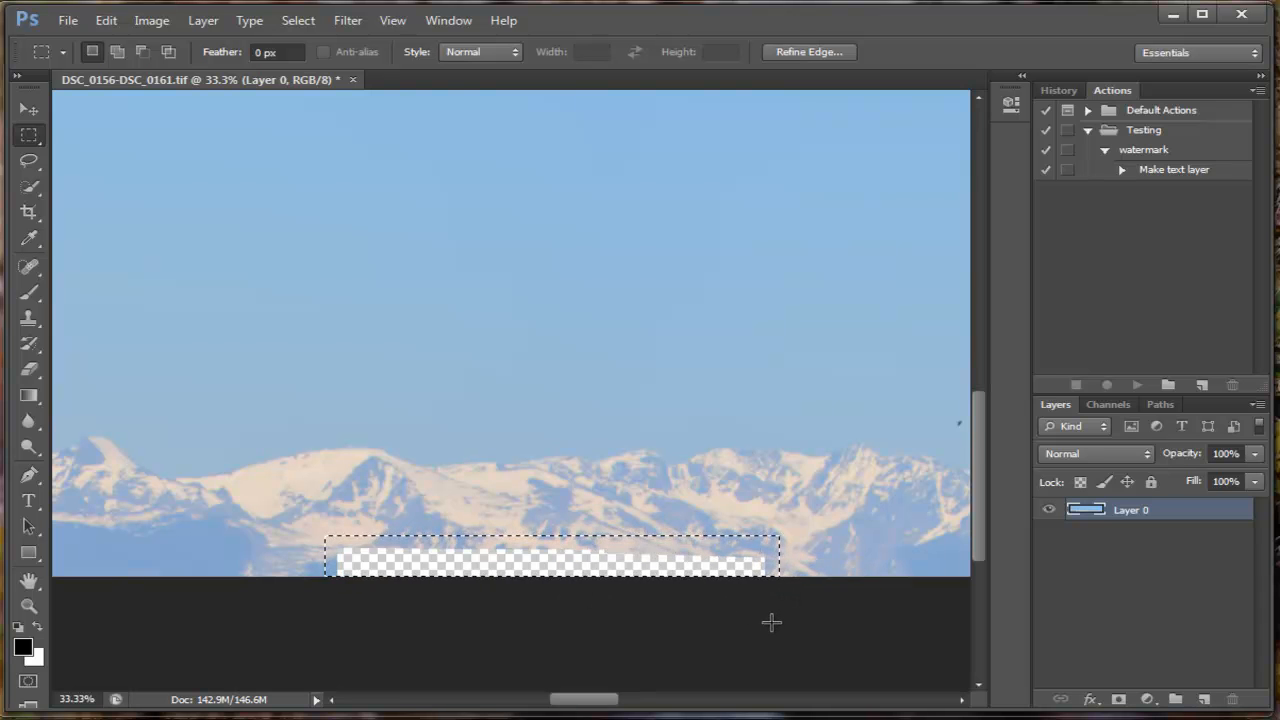
right_click(729, 563)
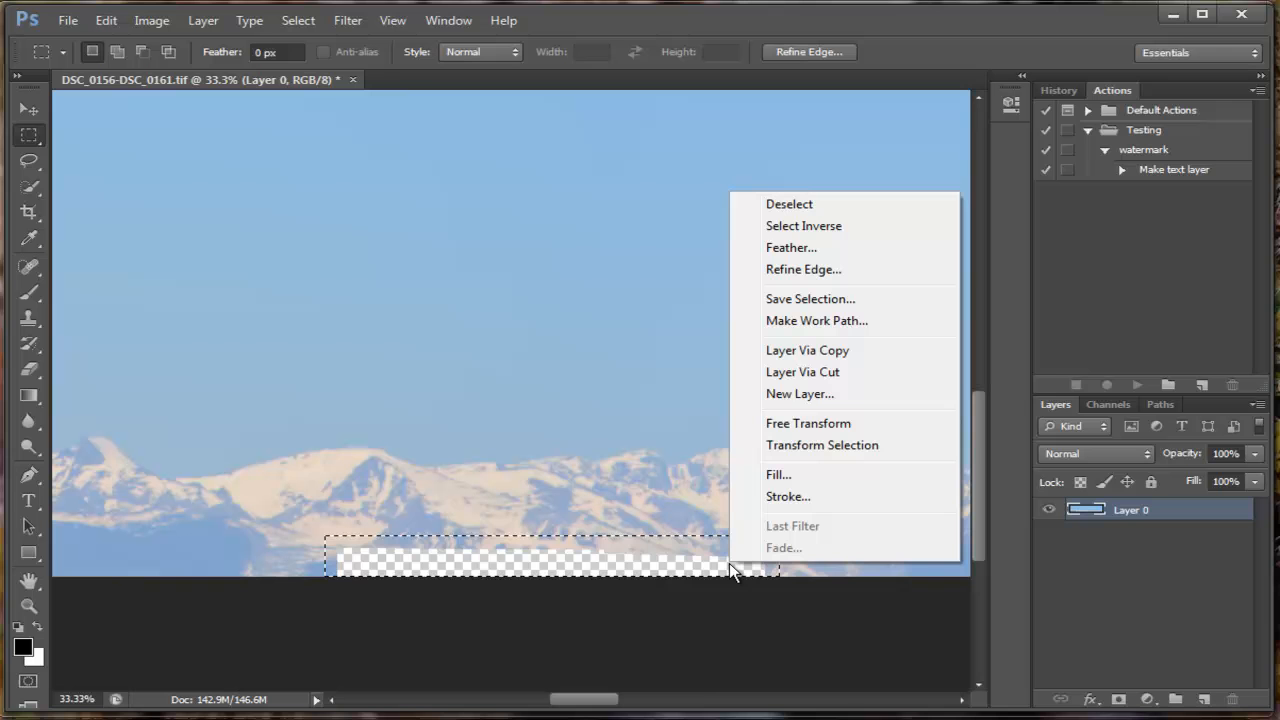
left_click(792, 477)
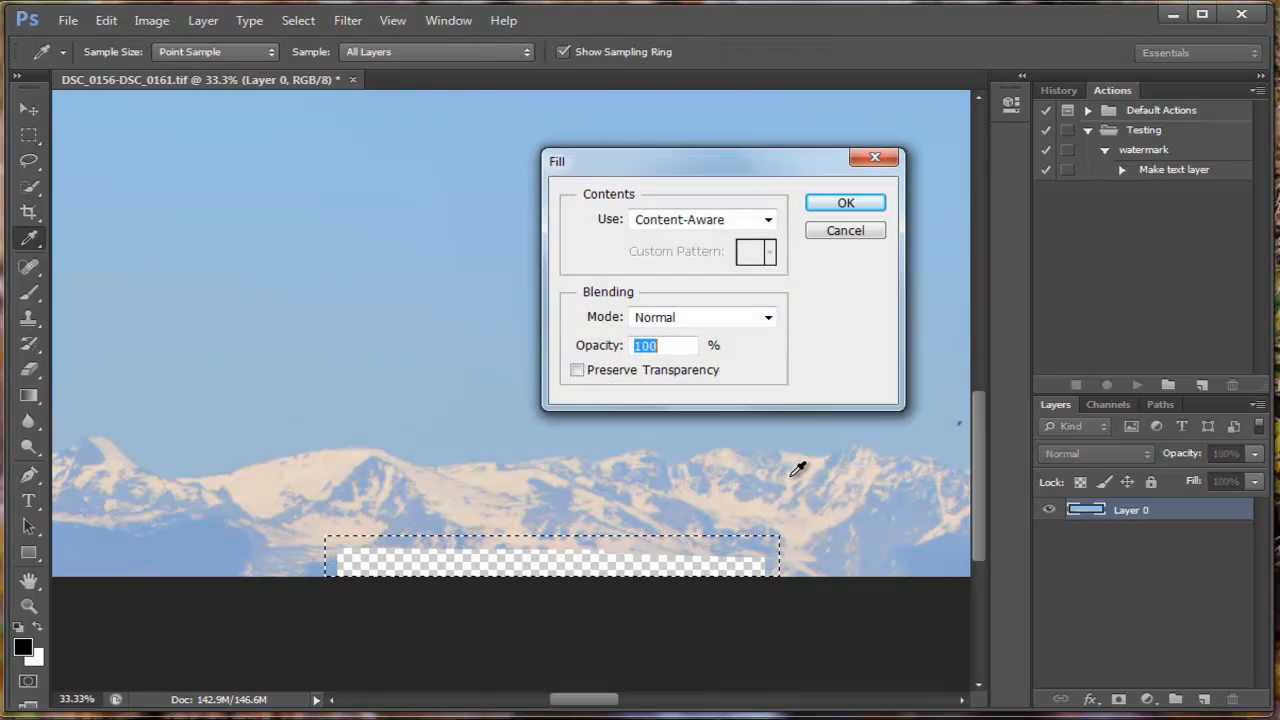
left_click(838, 203)
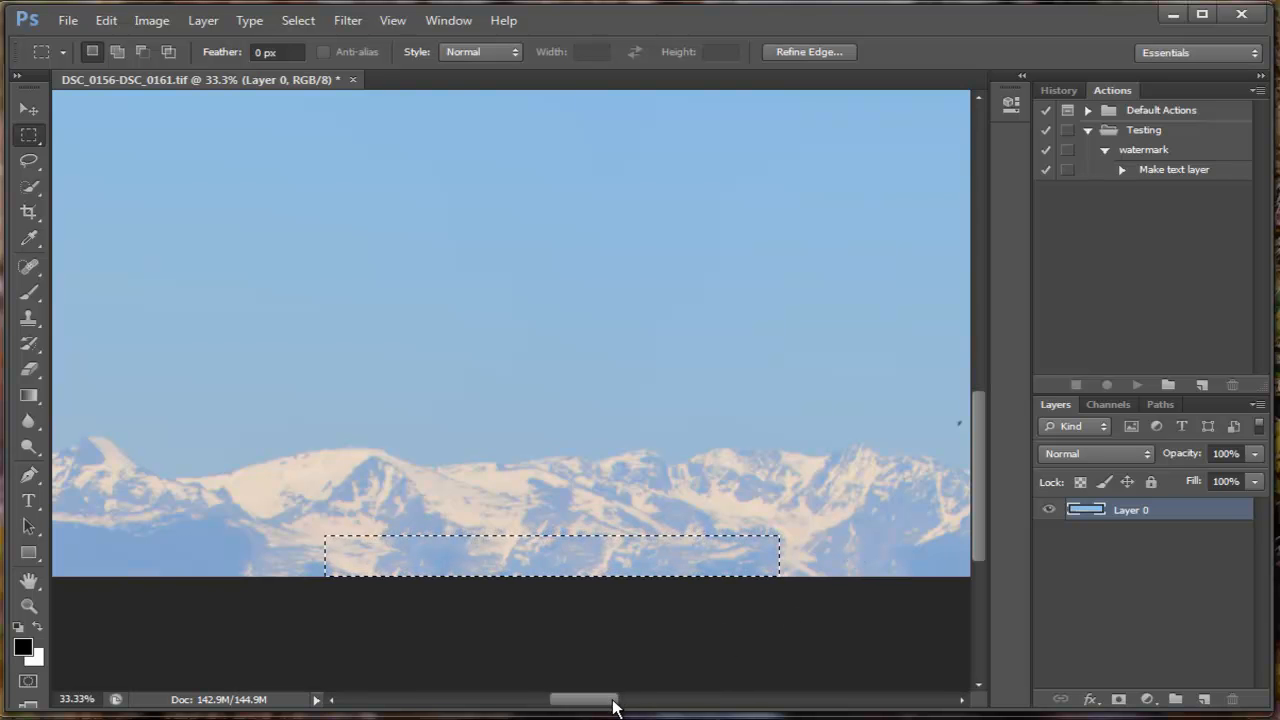
Step: Select the small dark spot in the sky just above the snowy ridge and remove it with a Content-Aware fill
left_click_drag(614, 707, 651, 707)
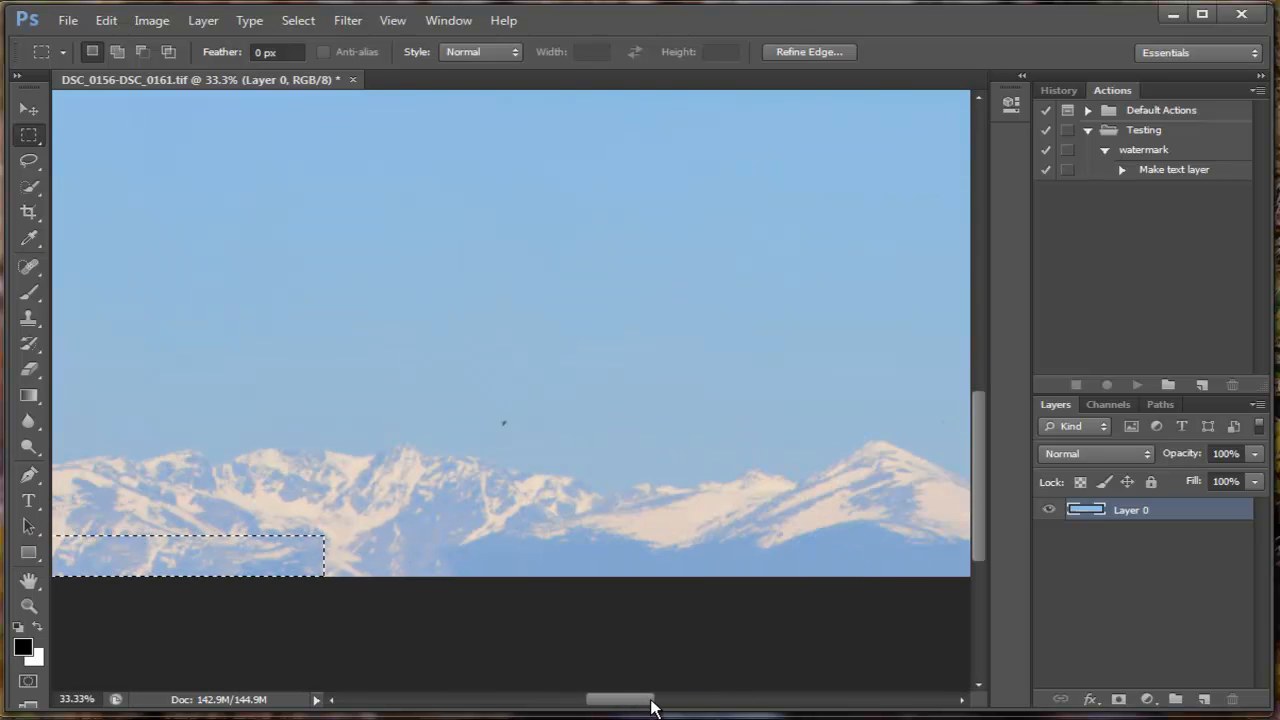
left_click_drag(497, 414, 519, 437)
right_click(512, 429)
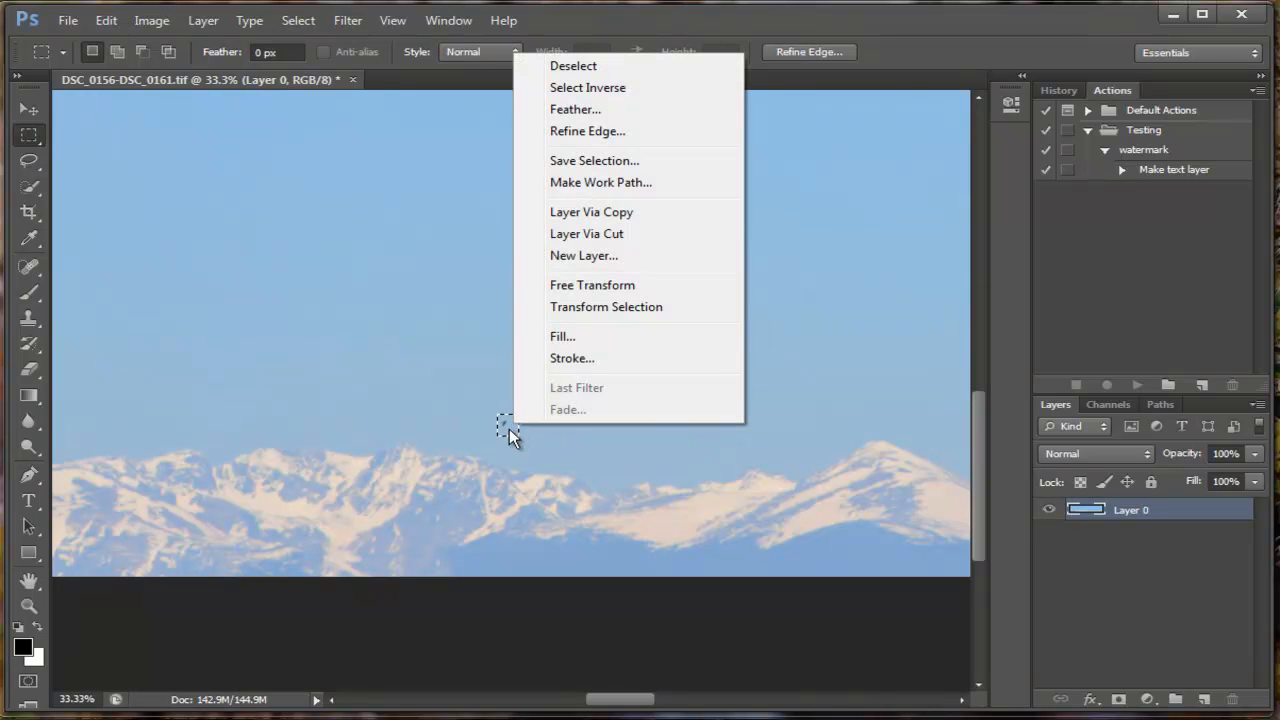
left_click(560, 335)
left_click(825, 206)
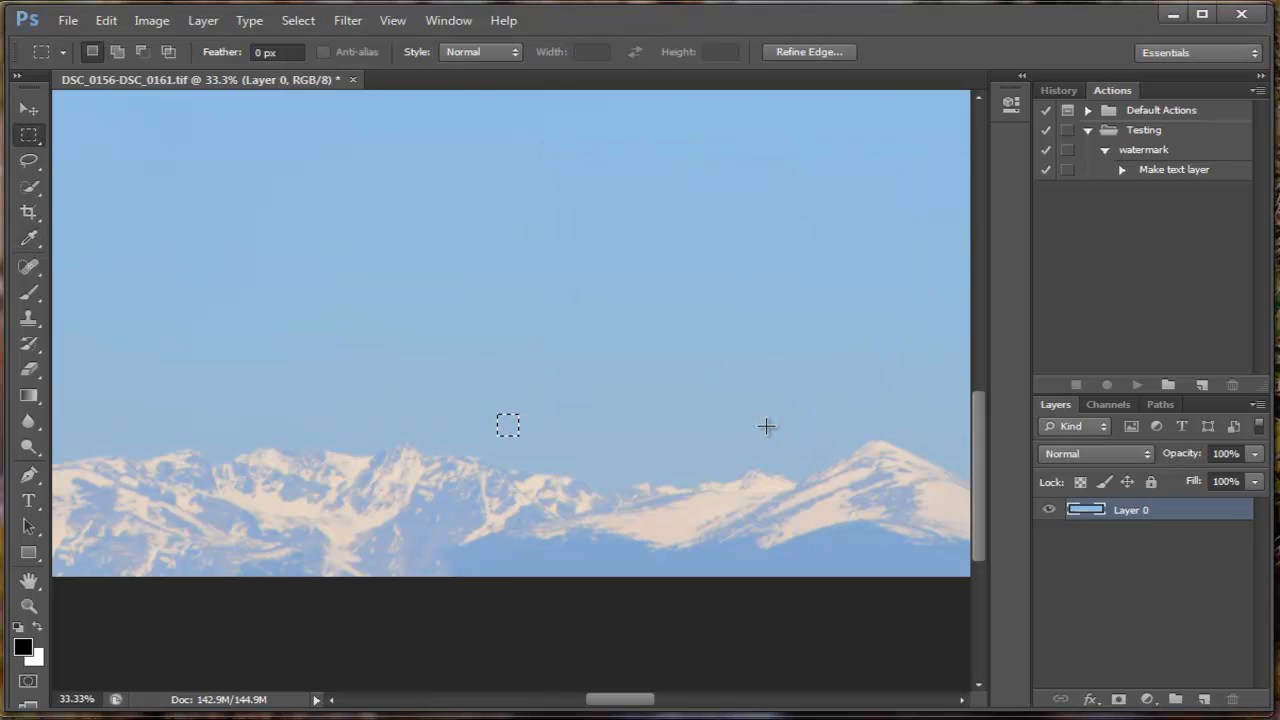
Step: Select the faint spot in the open sky above the mountains at the panorama's right part and remove it with a Content-Aware fill
left_click_drag(632, 705, 851, 718)
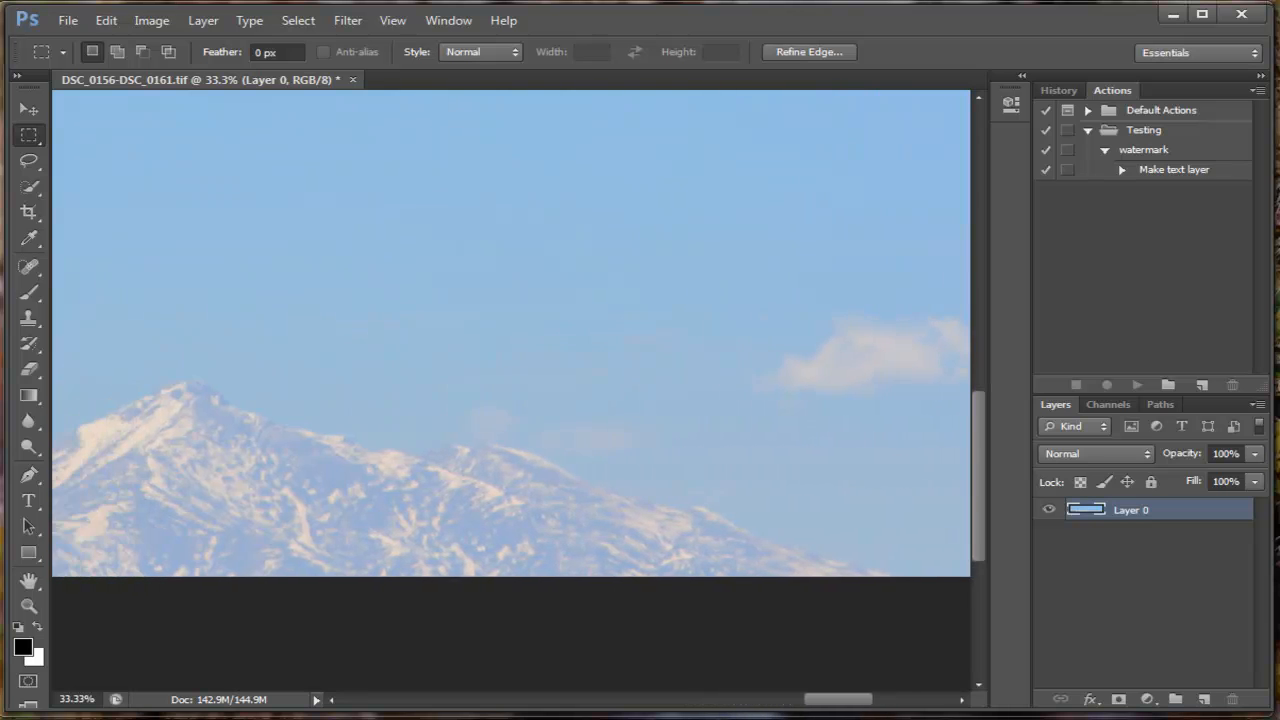
left_click_drag(985, 558, 931, 446)
left_click_drag(862, 700, 826, 700)
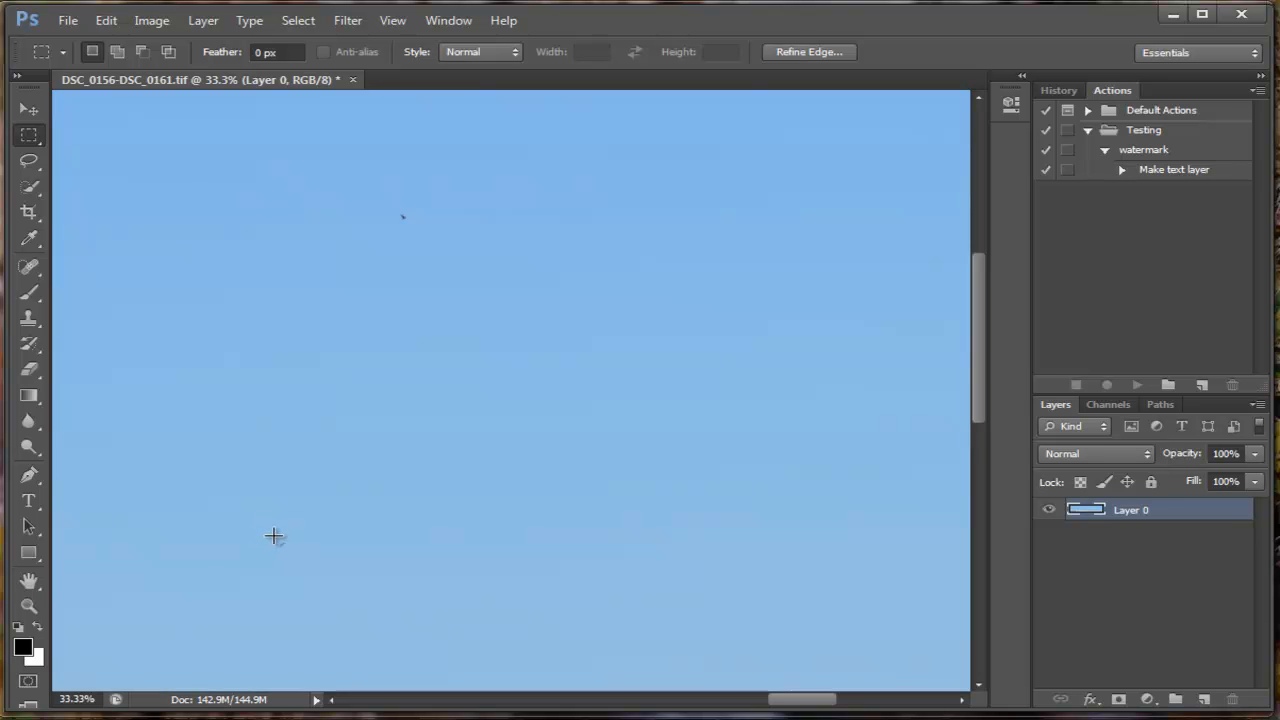
left_click_drag(275, 537, 296, 558)
right_click(287, 551)
left_click(330, 460)
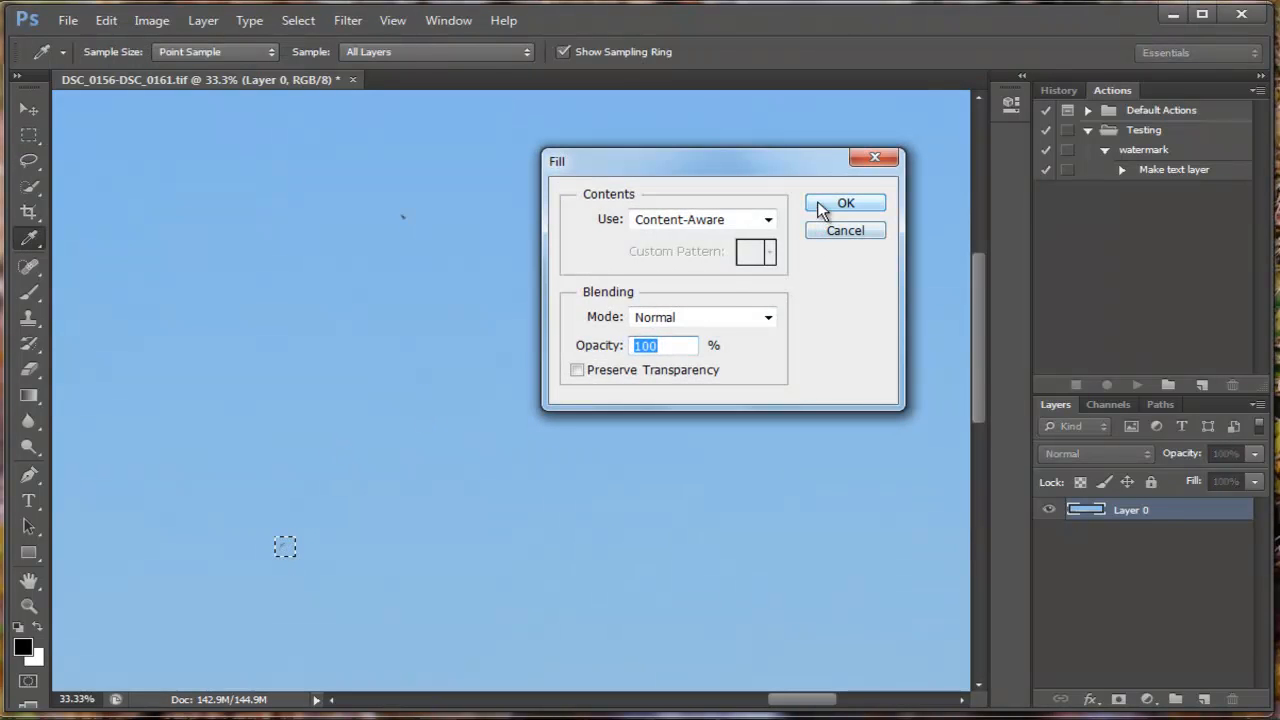
left_click(820, 205)
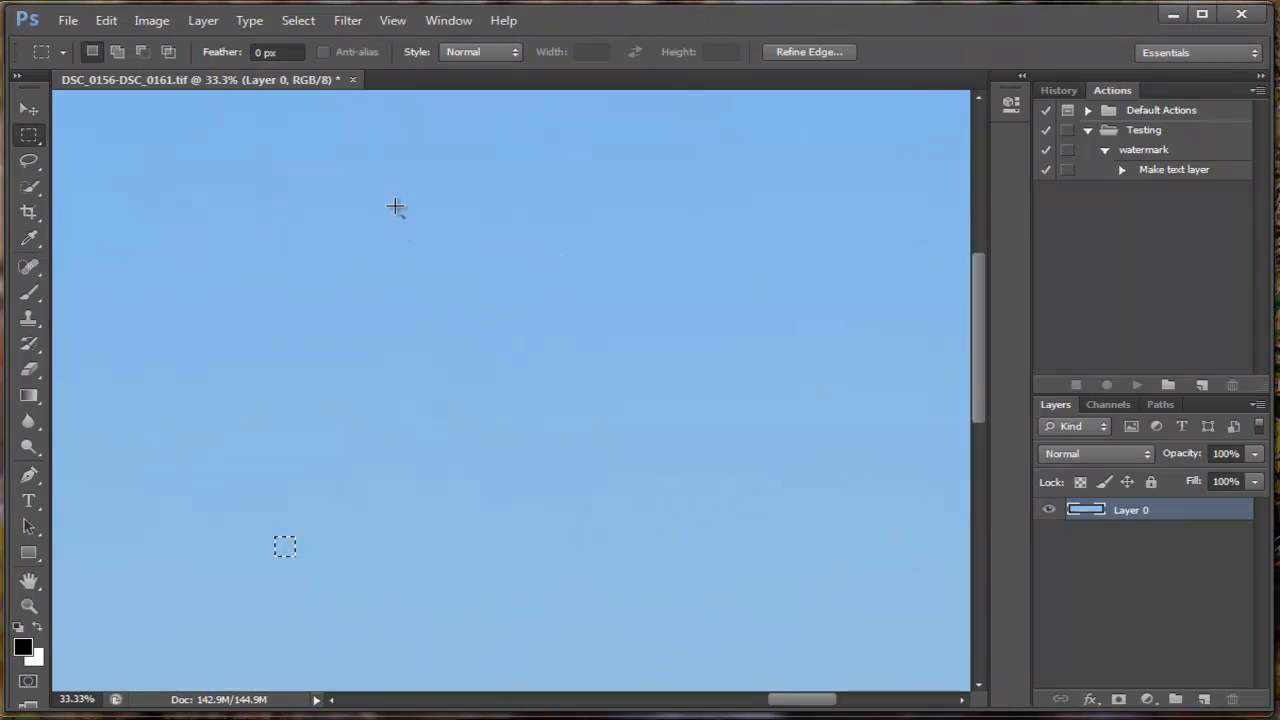
Step: Select the small dark speck higher up in the same part of the sky and fill it with Content-Aware at 100% opacity
right_click(409, 223)
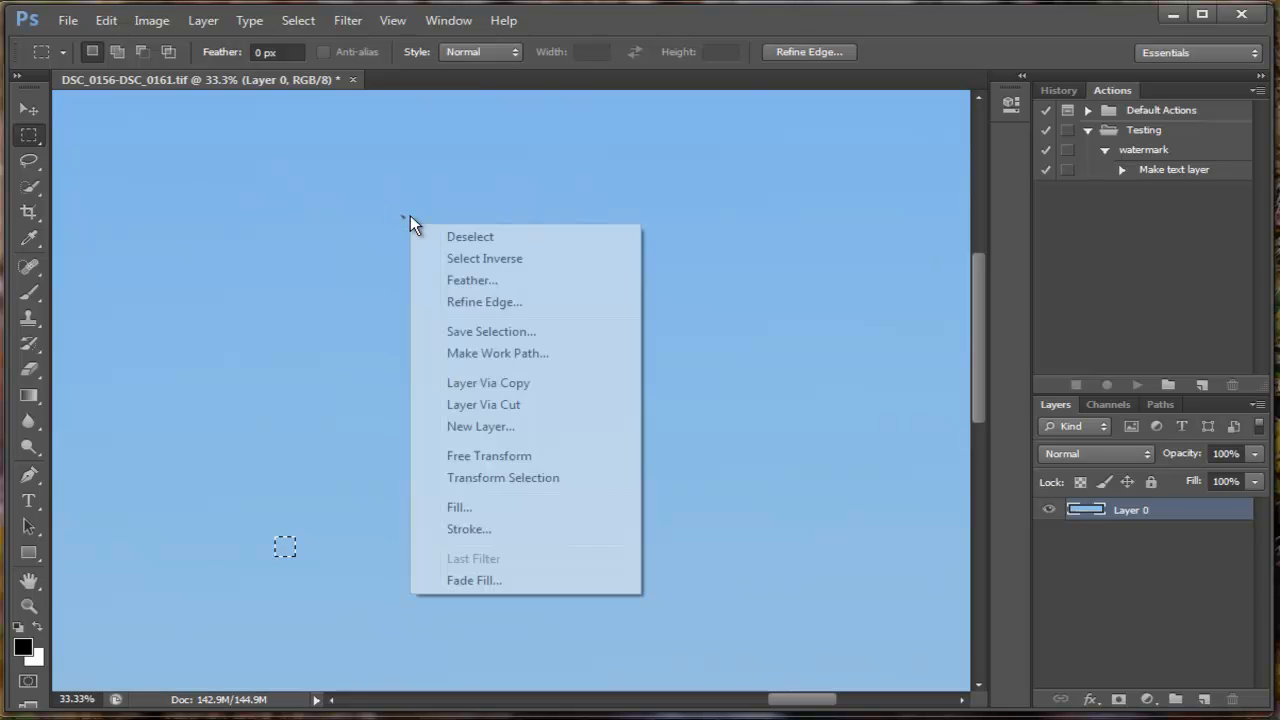
left_click(397, 207)
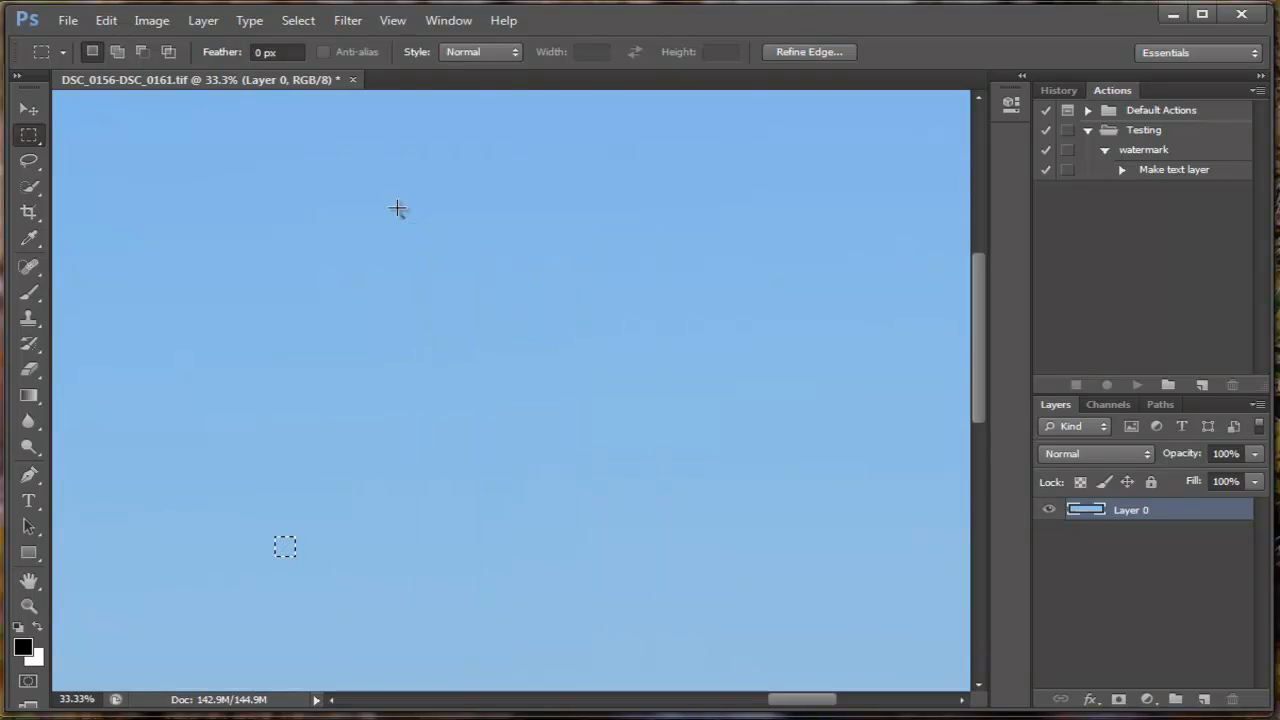
left_click_drag(393, 208, 413, 224)
right_click(408, 222)
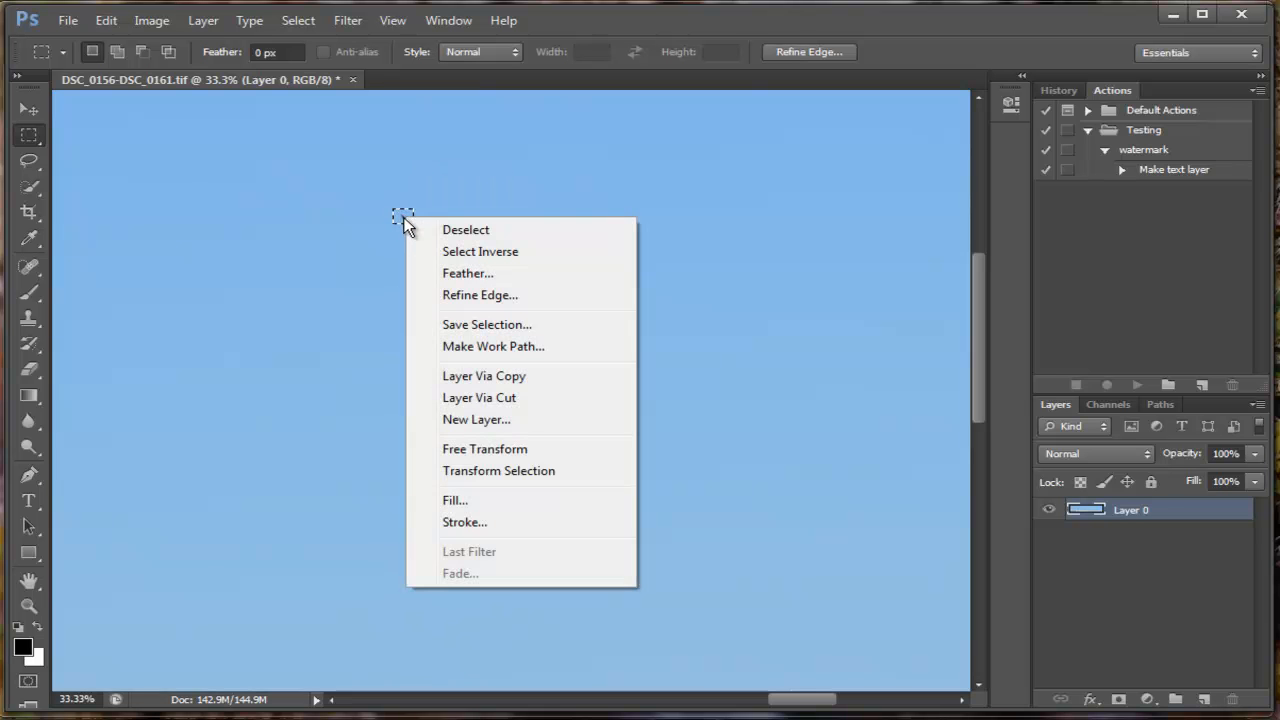
left_click(456, 502)
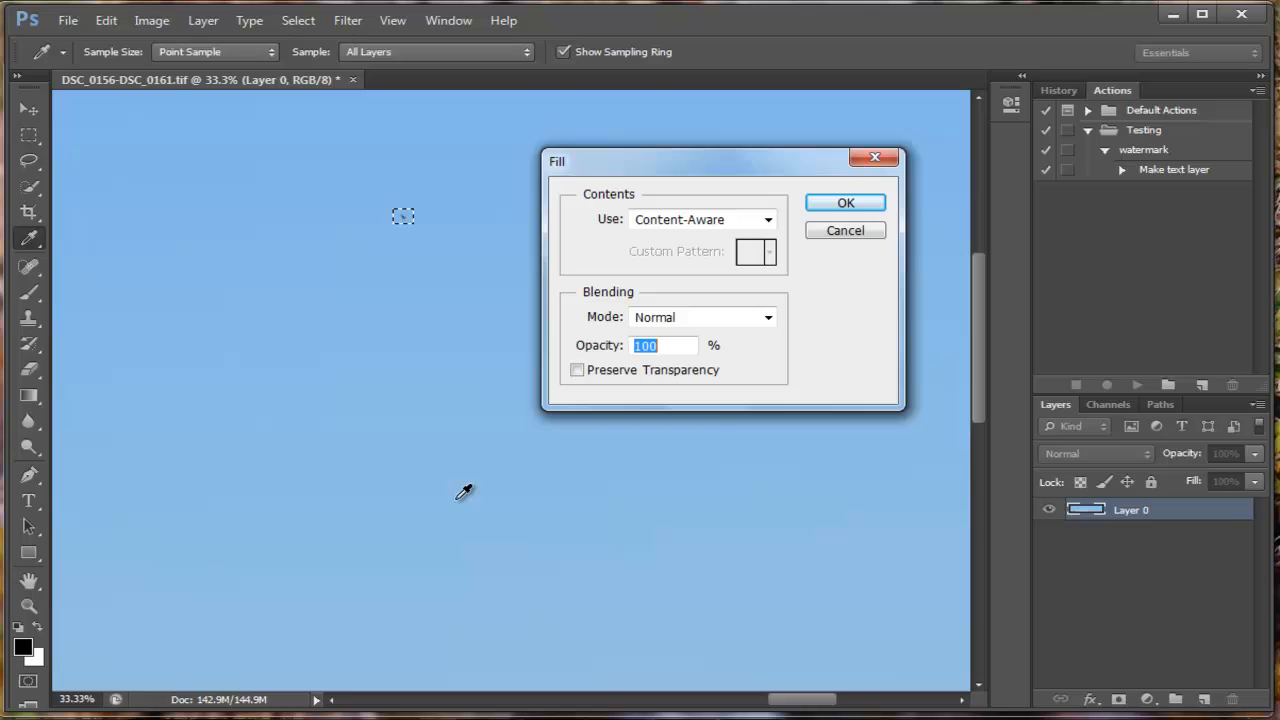
left_click(836, 208)
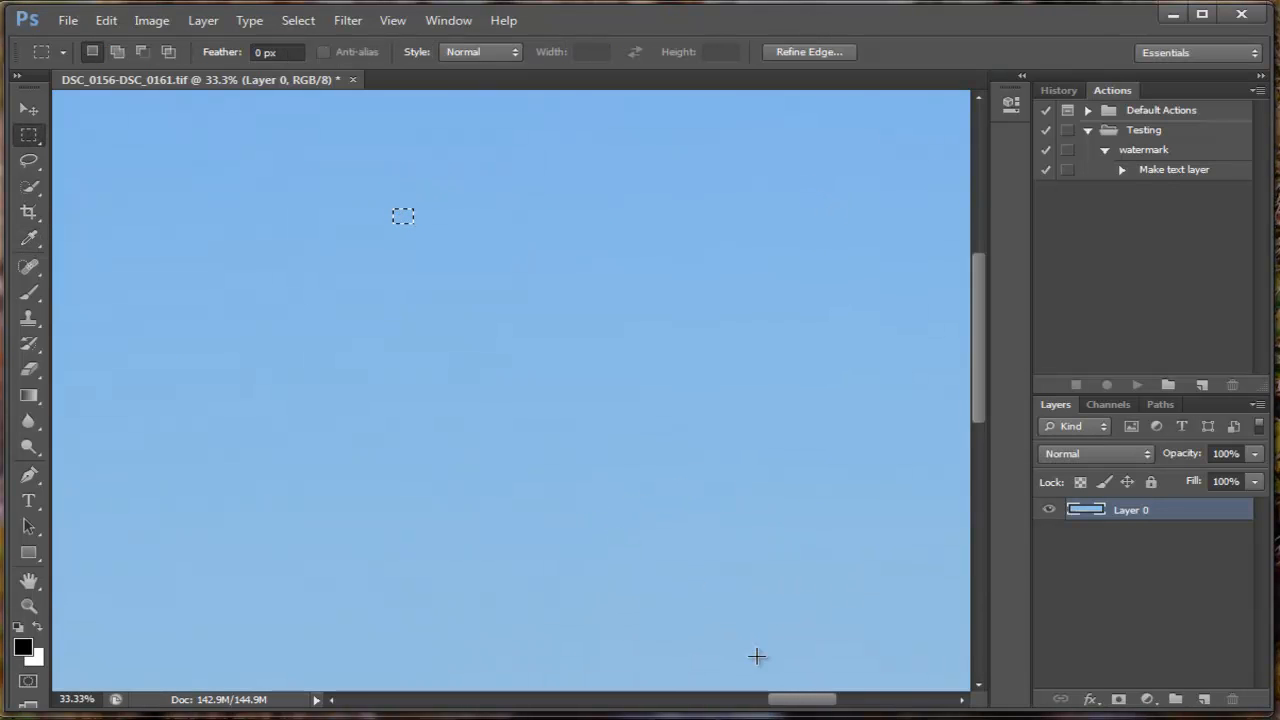
Step: Select the whole thin transparent wedge along the panorama's top edge with a narrow strip of sky and fill it with Content-Aware in Normal mode
left_click_drag(786, 706, 708, 711)
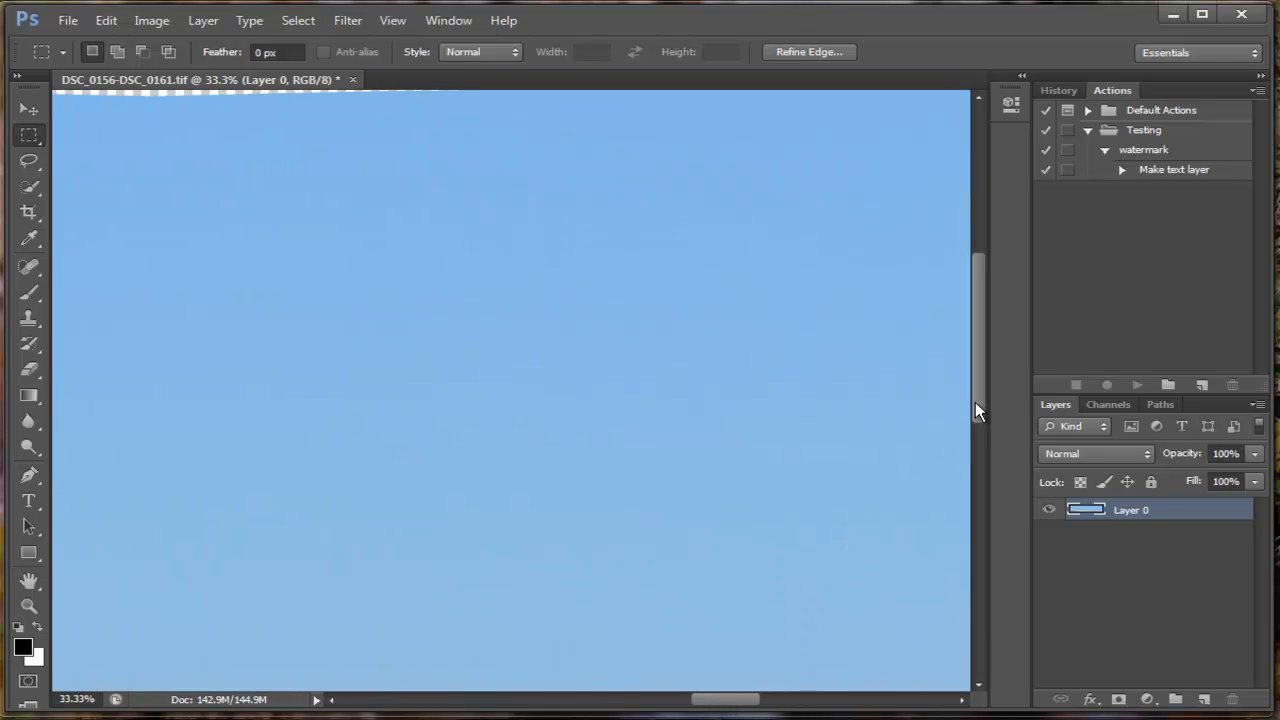
left_click_drag(977, 408, 970, 388)
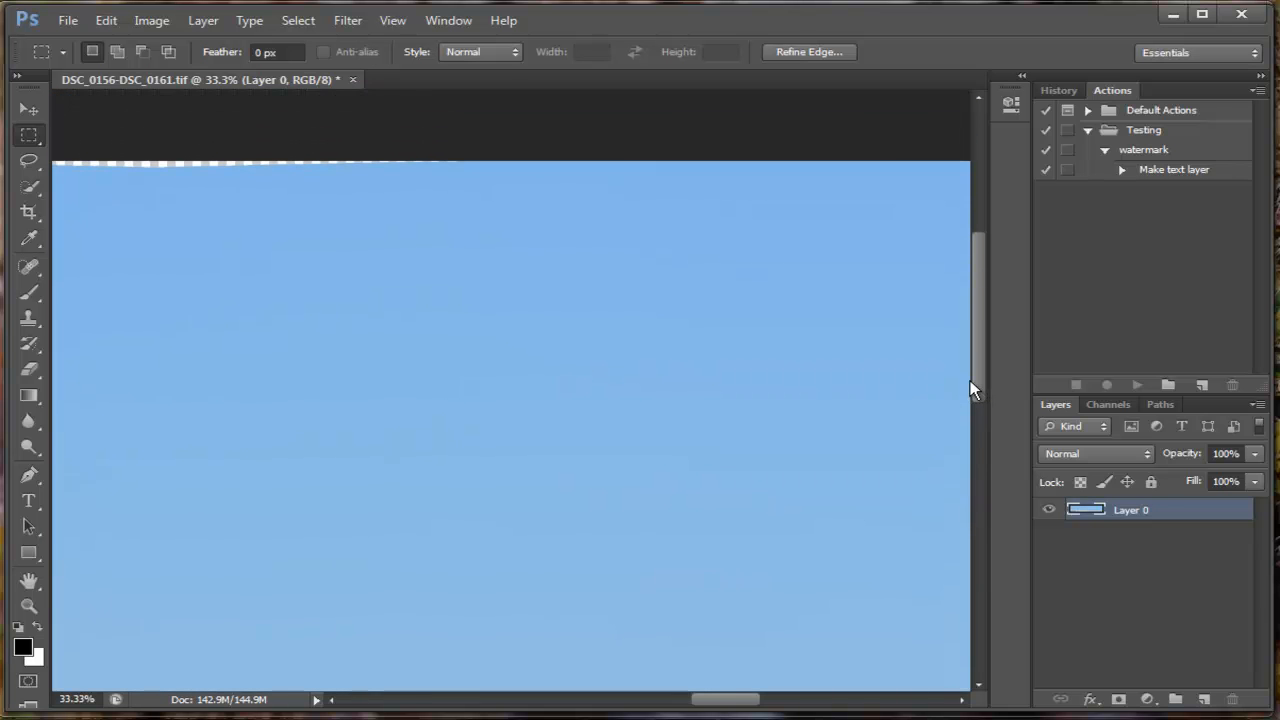
left_click_drag(734, 710, 693, 710)
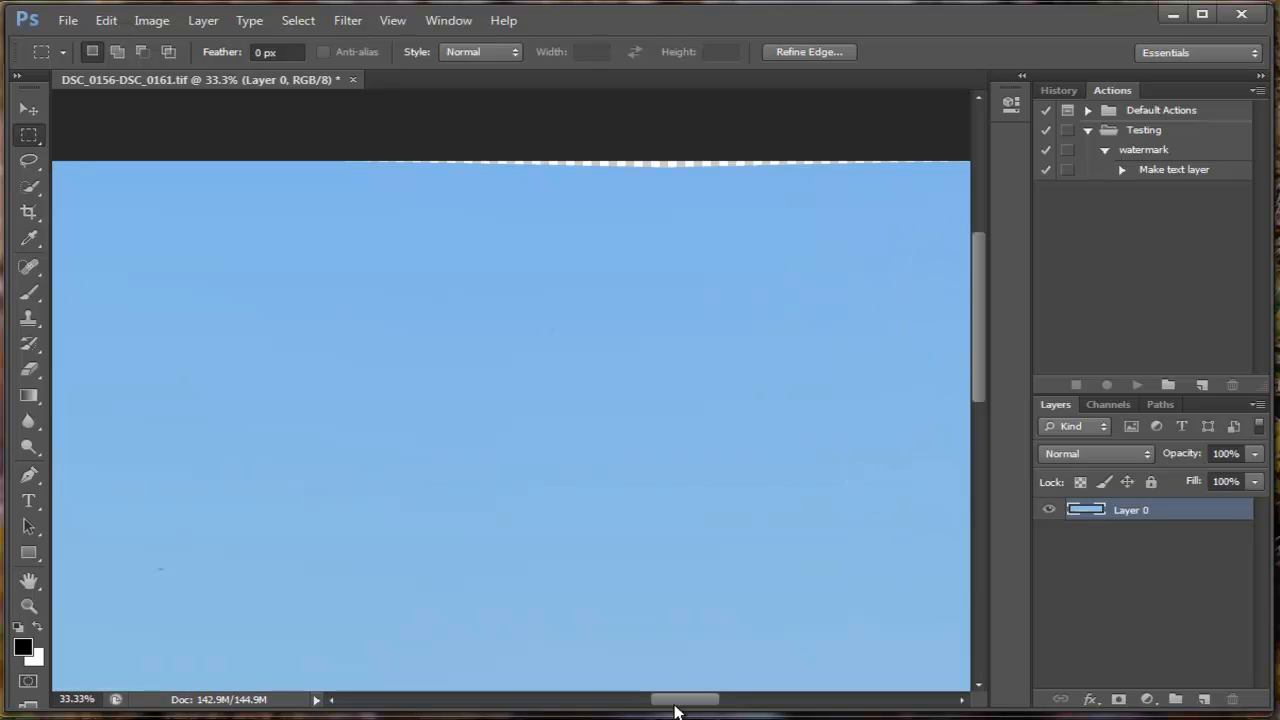
left_click_drag(684, 708, 702, 708)
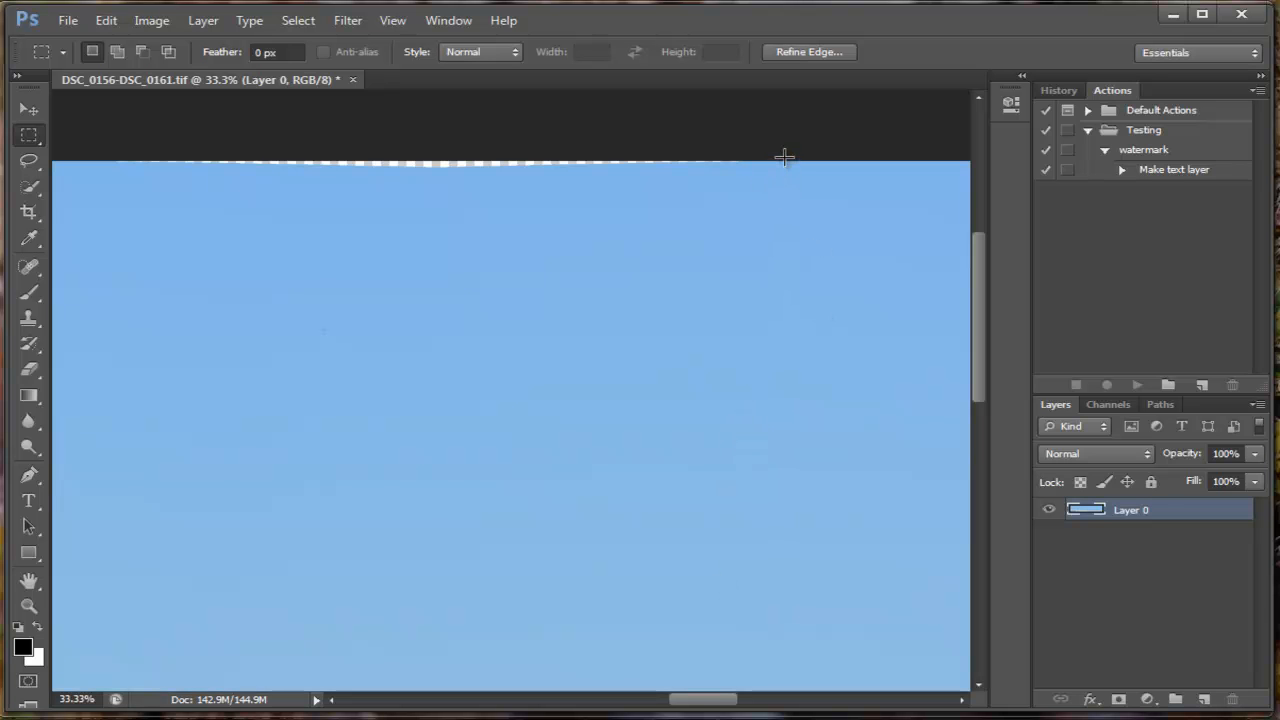
left_click_drag(784, 155, 680, 187)
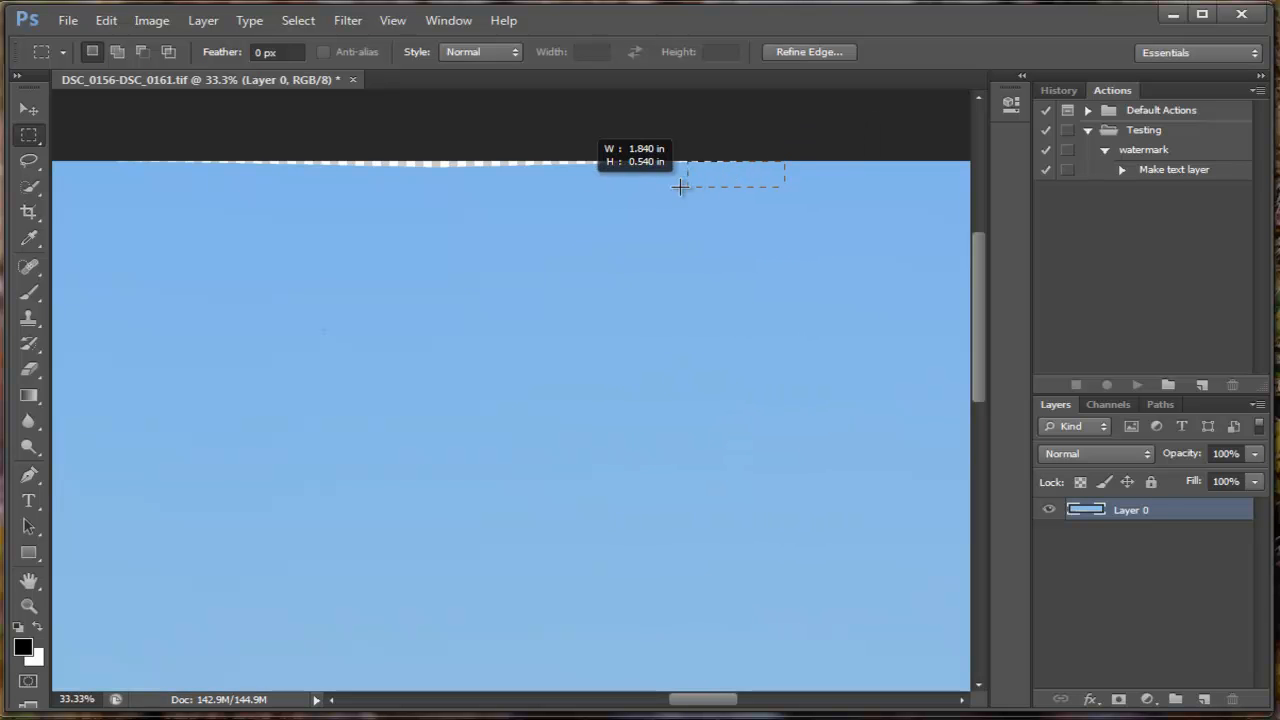
left_click_drag(357, 187, 58, 183)
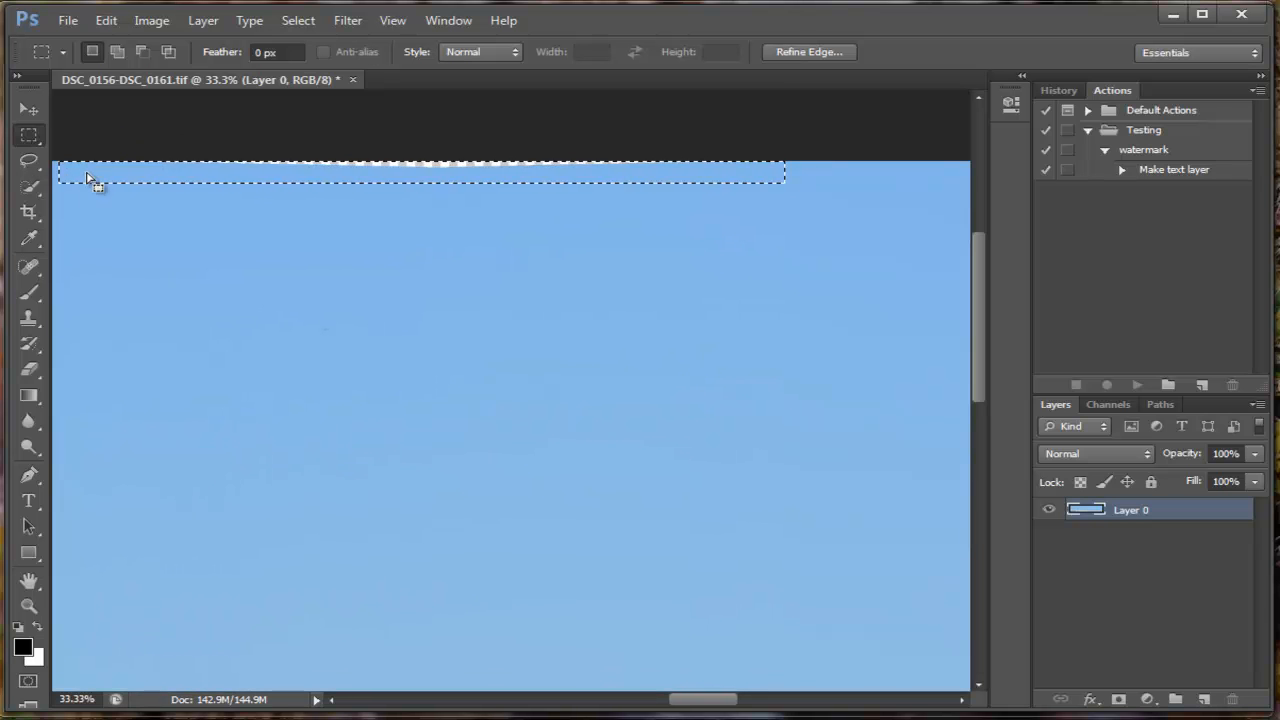
right_click(89, 172)
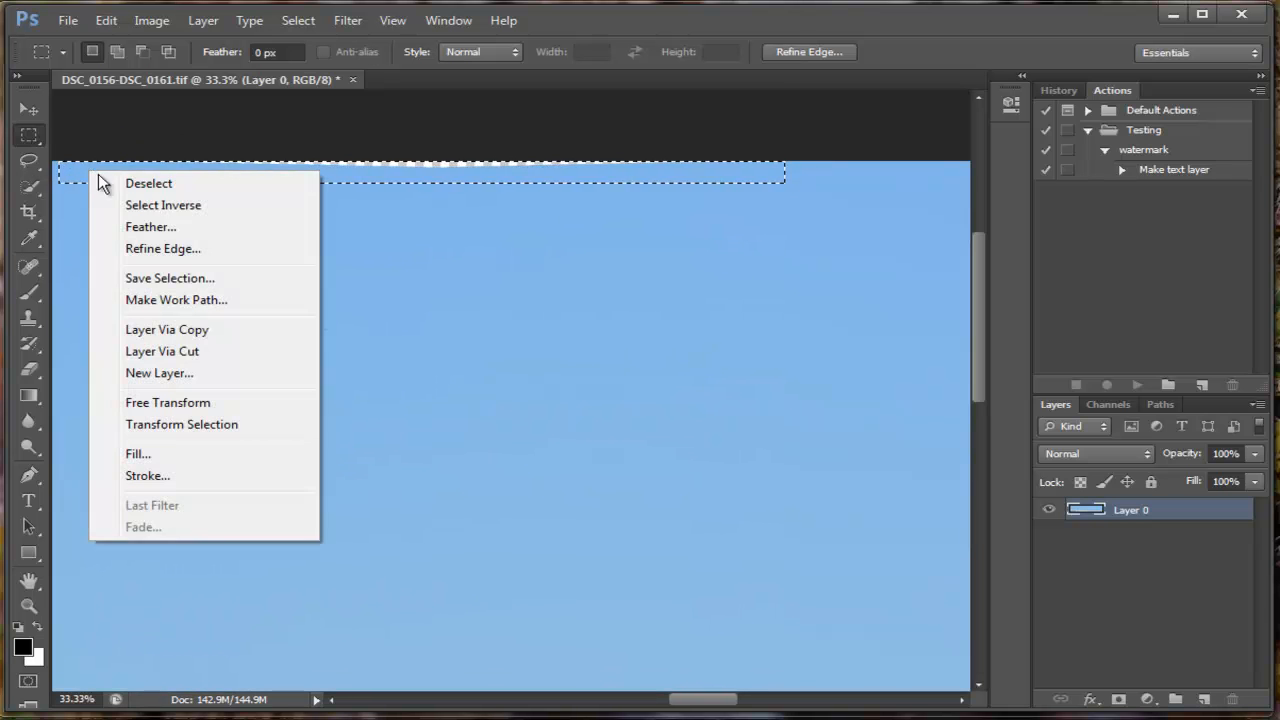
left_click(191, 451)
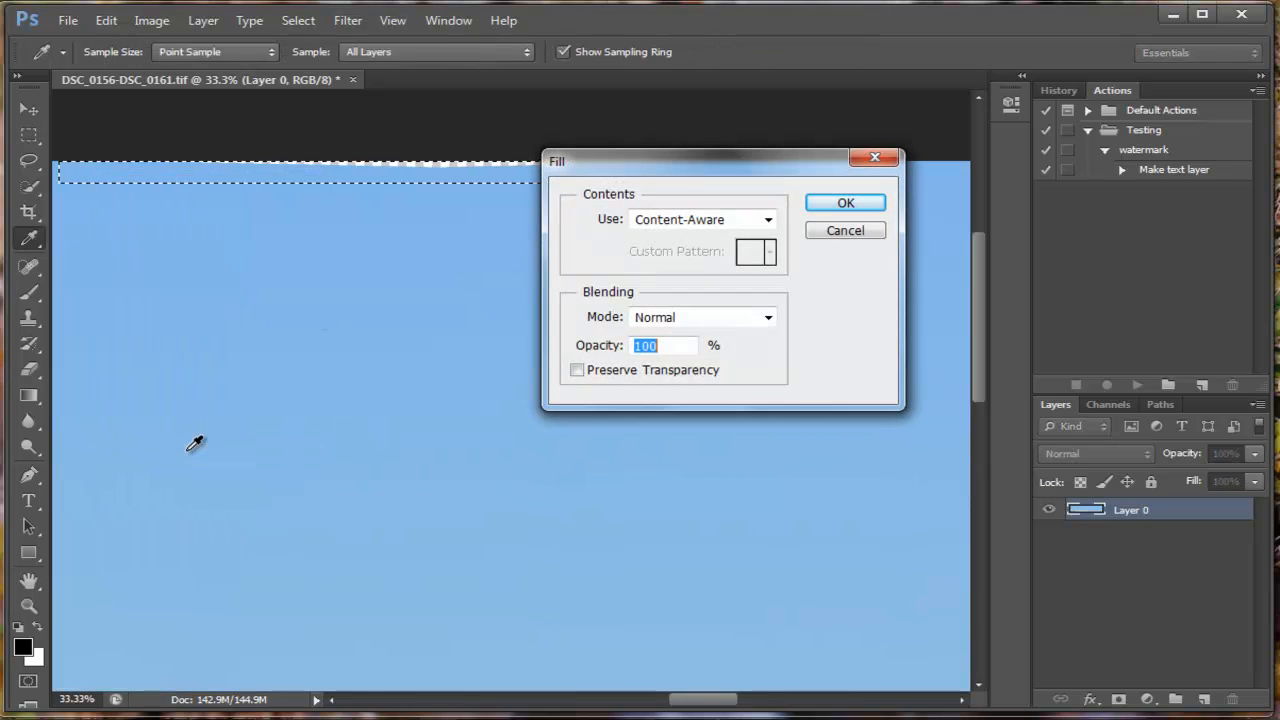
left_click(828, 202)
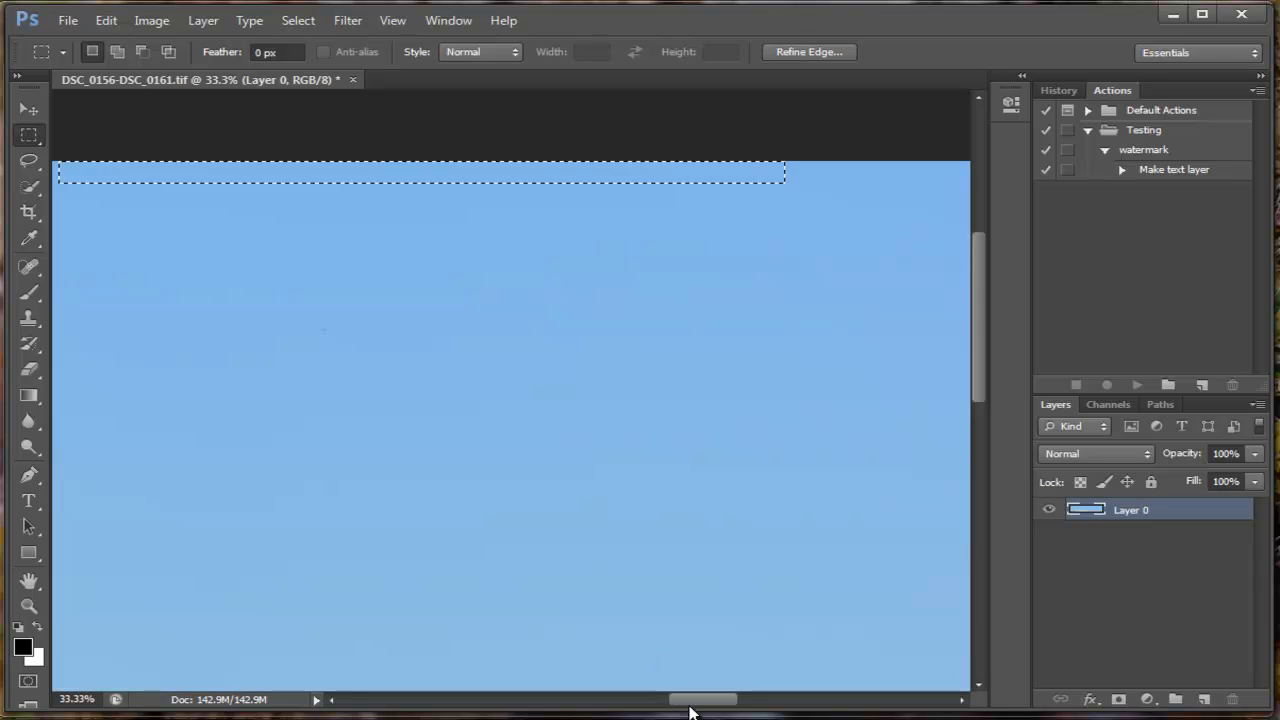
Step: Select the tiny faint speck in the sky a little below the filled top-edge strip and apply a Content-Aware fill
left_click_drag(692, 708, 643, 691)
left_click(797, 318)
left_click_drag(797, 318, 819, 342)
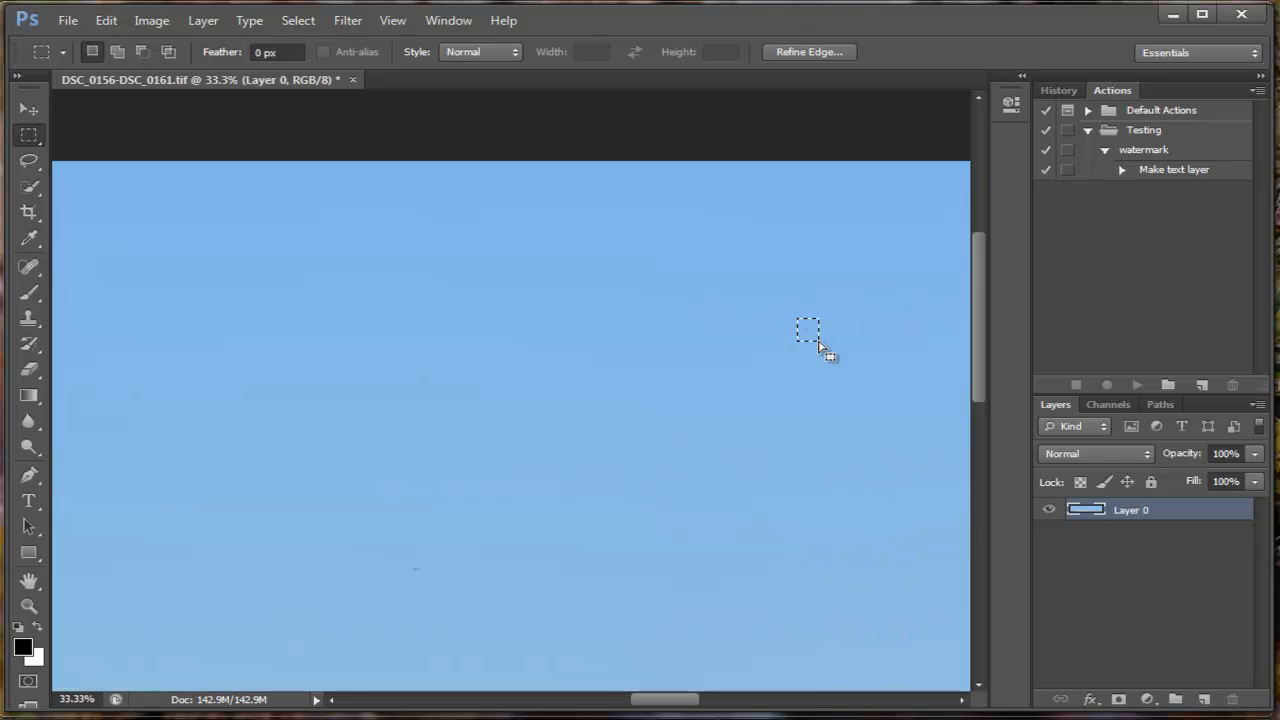
right_click(810, 334)
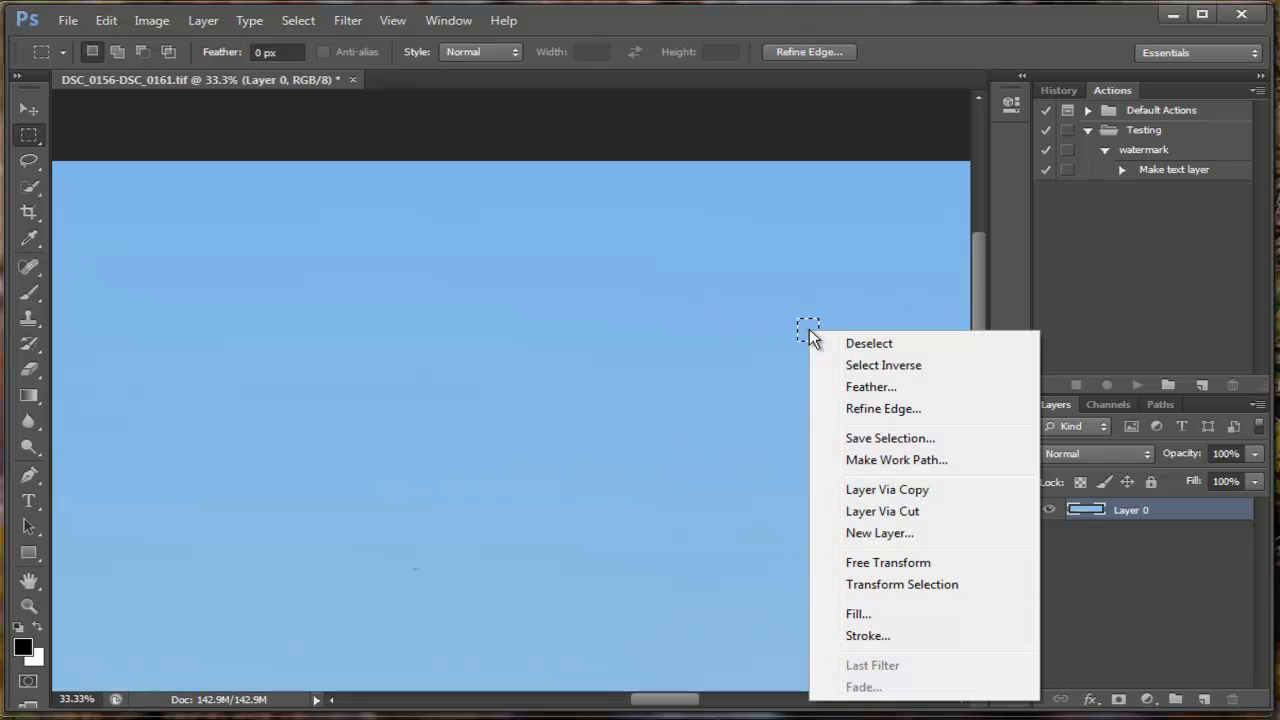
left_click(868, 613)
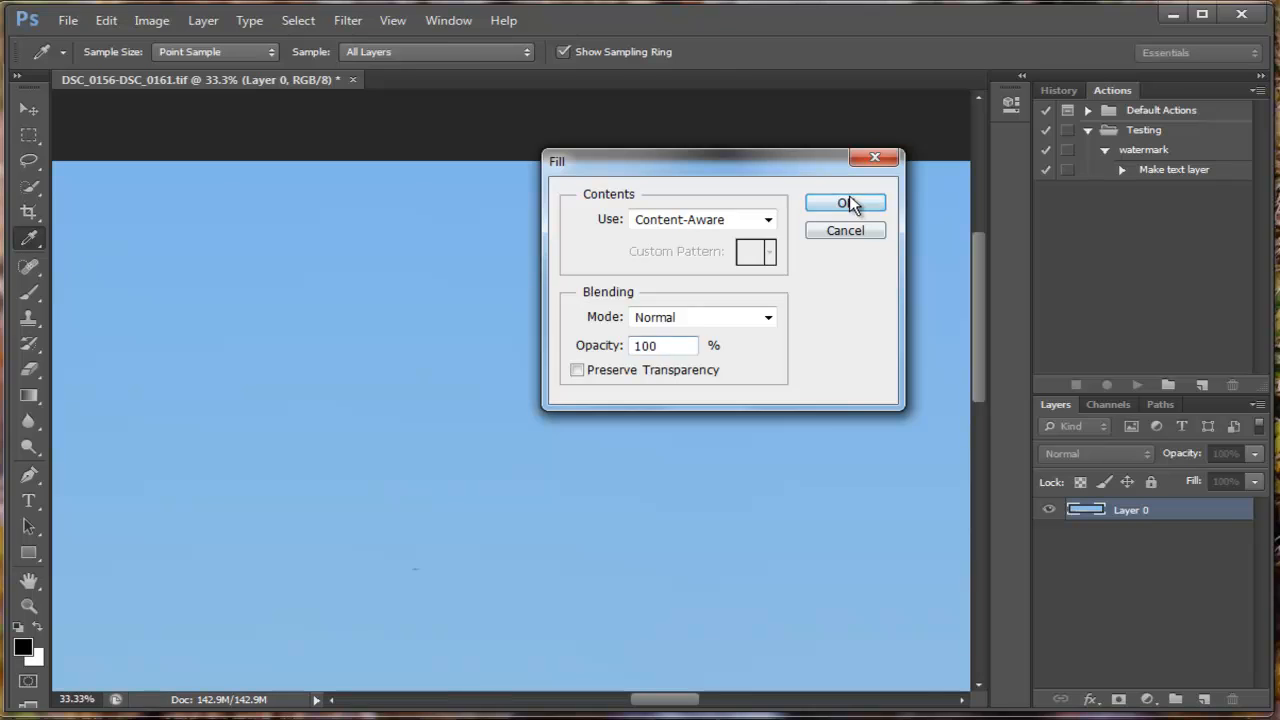
left_click(858, 203)
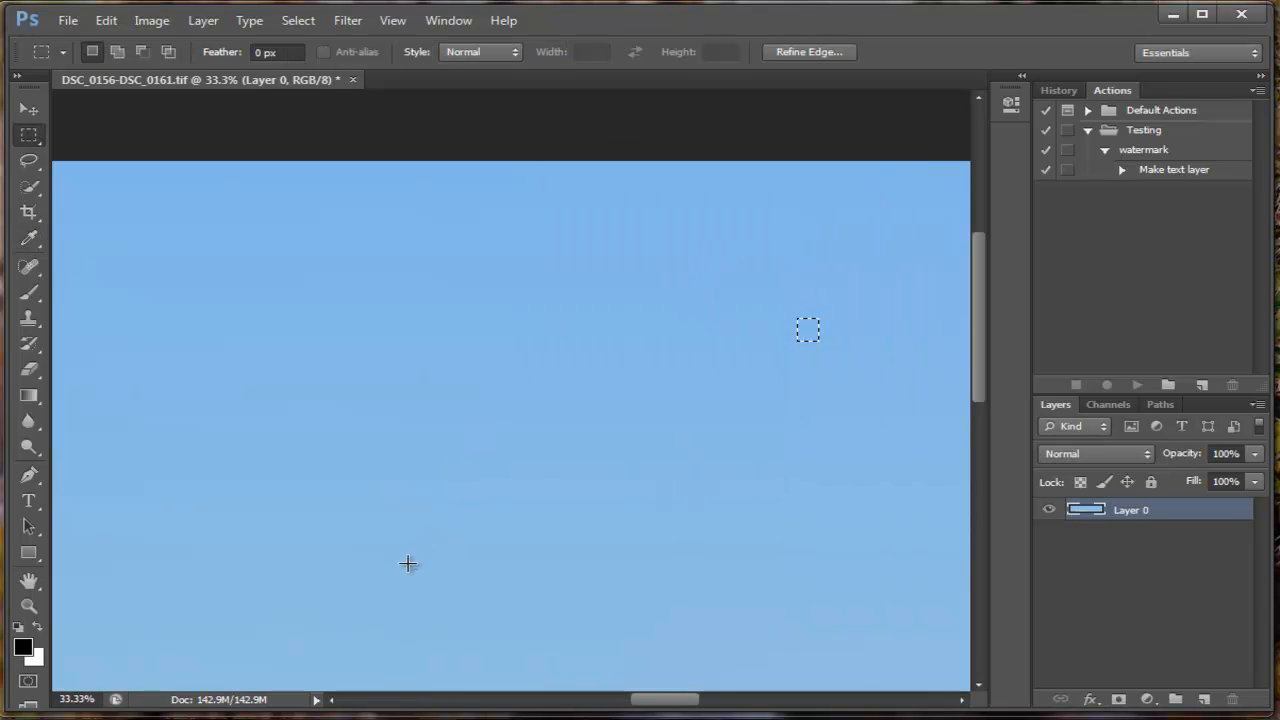
Step: Select the short dark dash lower in the sky, left of the removed speck, and remove it with a Content-Aware fill
left_click_drag(409, 563, 431, 580)
right_click(419, 574)
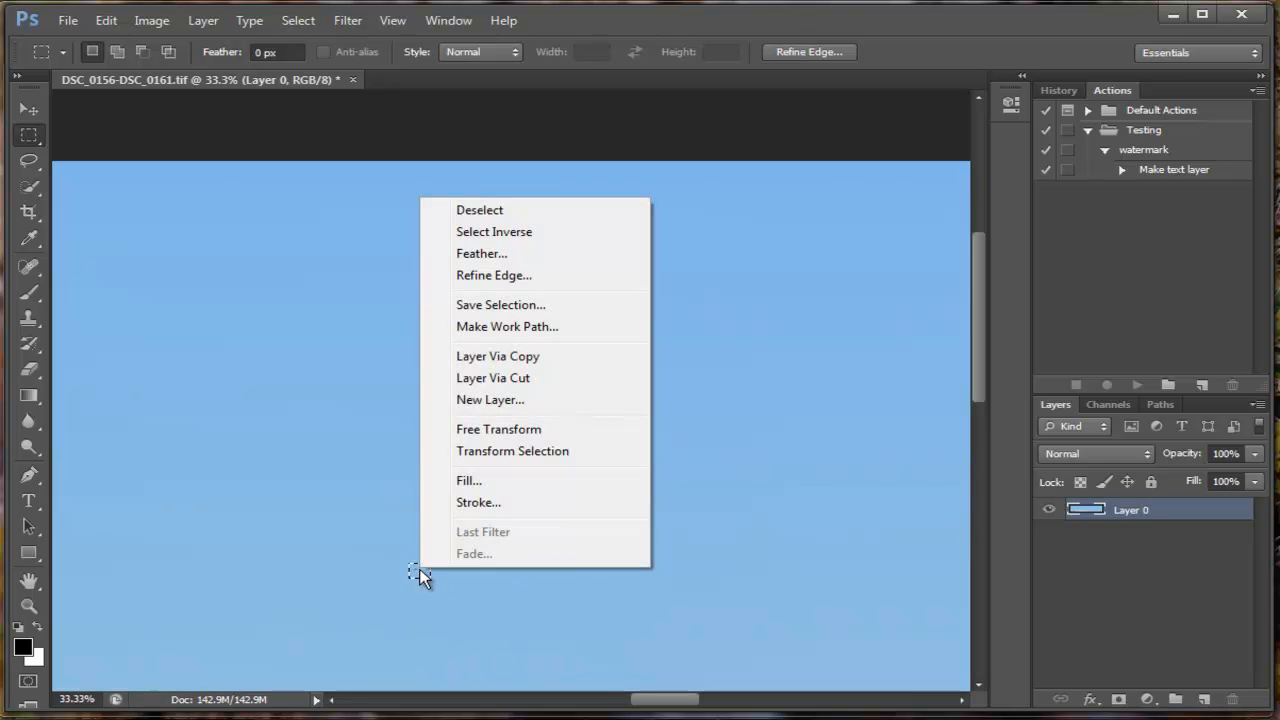
left_click(467, 482)
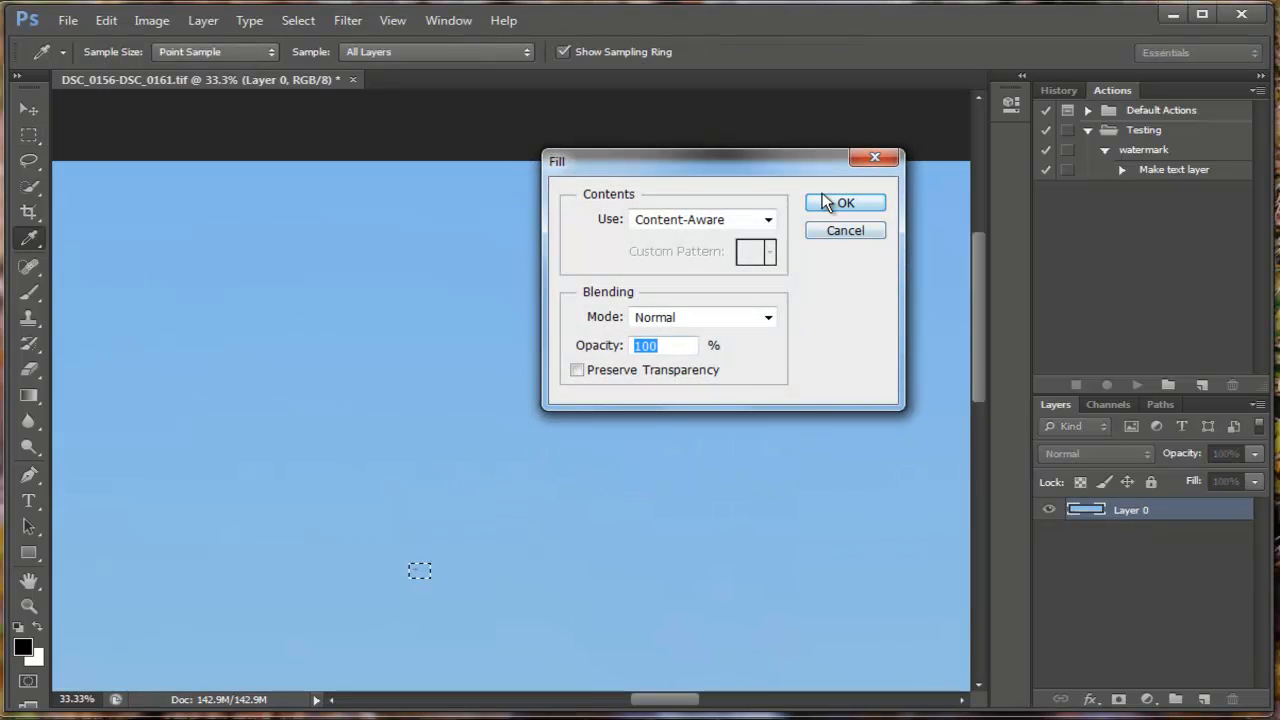
left_click(824, 204)
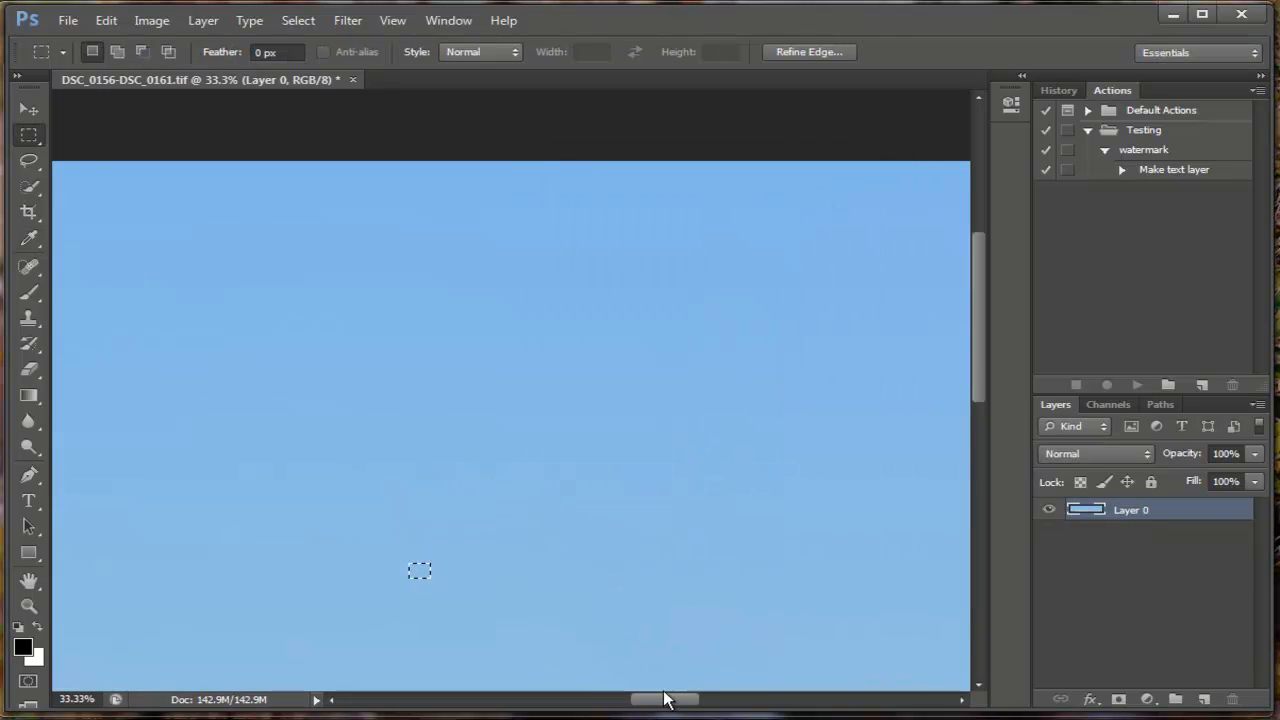
Step: Select the small dark dot in the next sky section farther left and fill it with Content-Aware at 100% opacity
left_click_drag(658, 705, 558, 714)
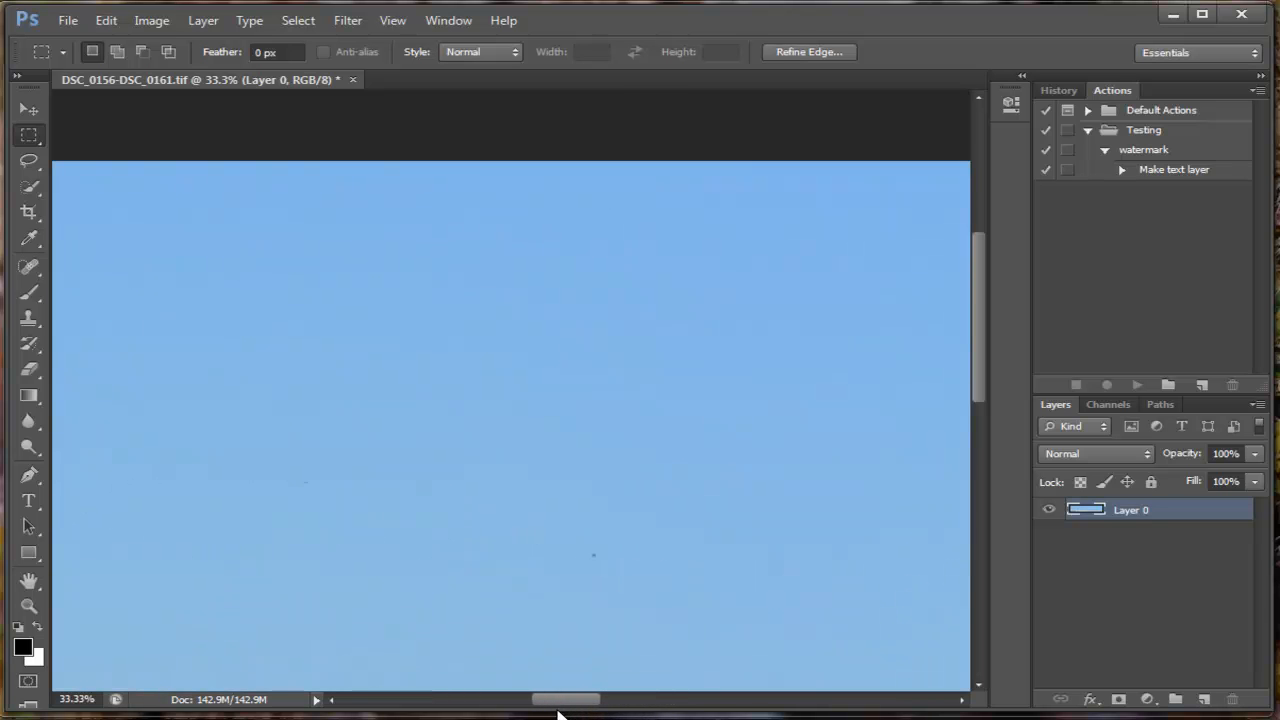
left_click_drag(582, 545, 600, 566)
right_click(596, 559)
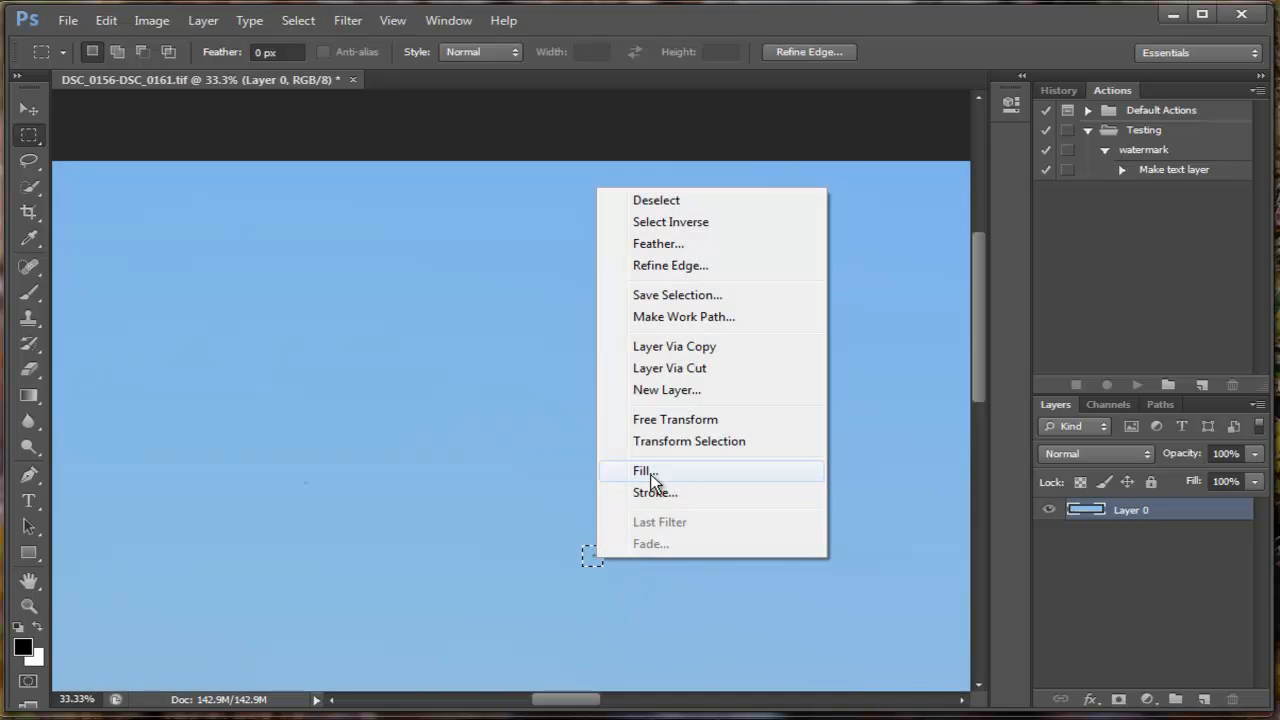
left_click(652, 471)
left_click(828, 202)
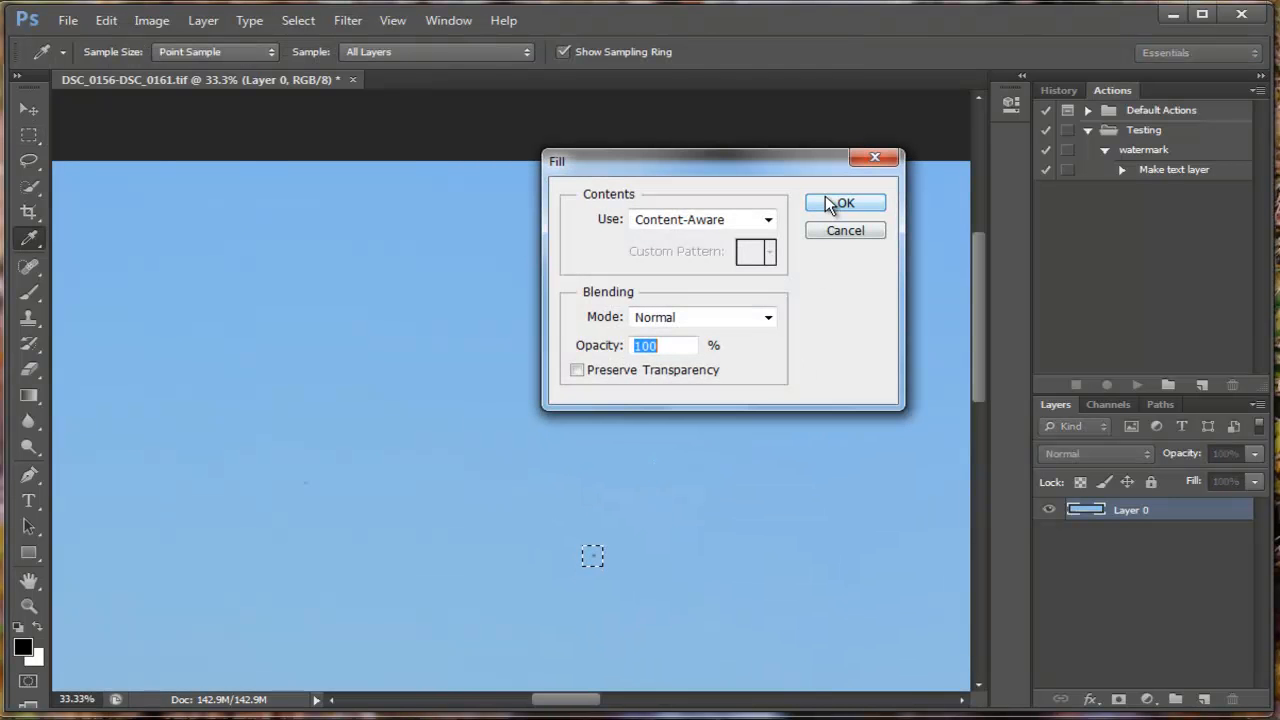
Step: Select the faint mark to the left of the removed dot, slightly higher in the sky, and fill it with Content-Aware in Normal mode
left_click_drag(300, 477, 310, 490)
right_click(308, 482)
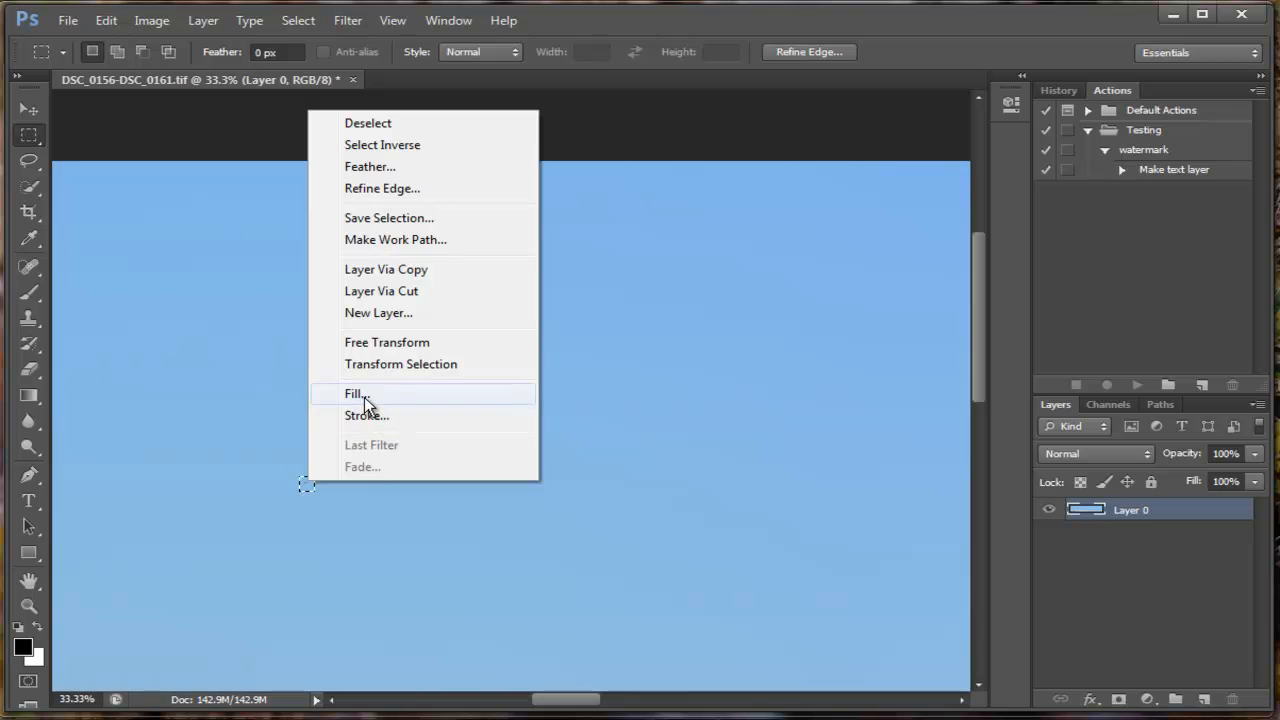
left_click(368, 396)
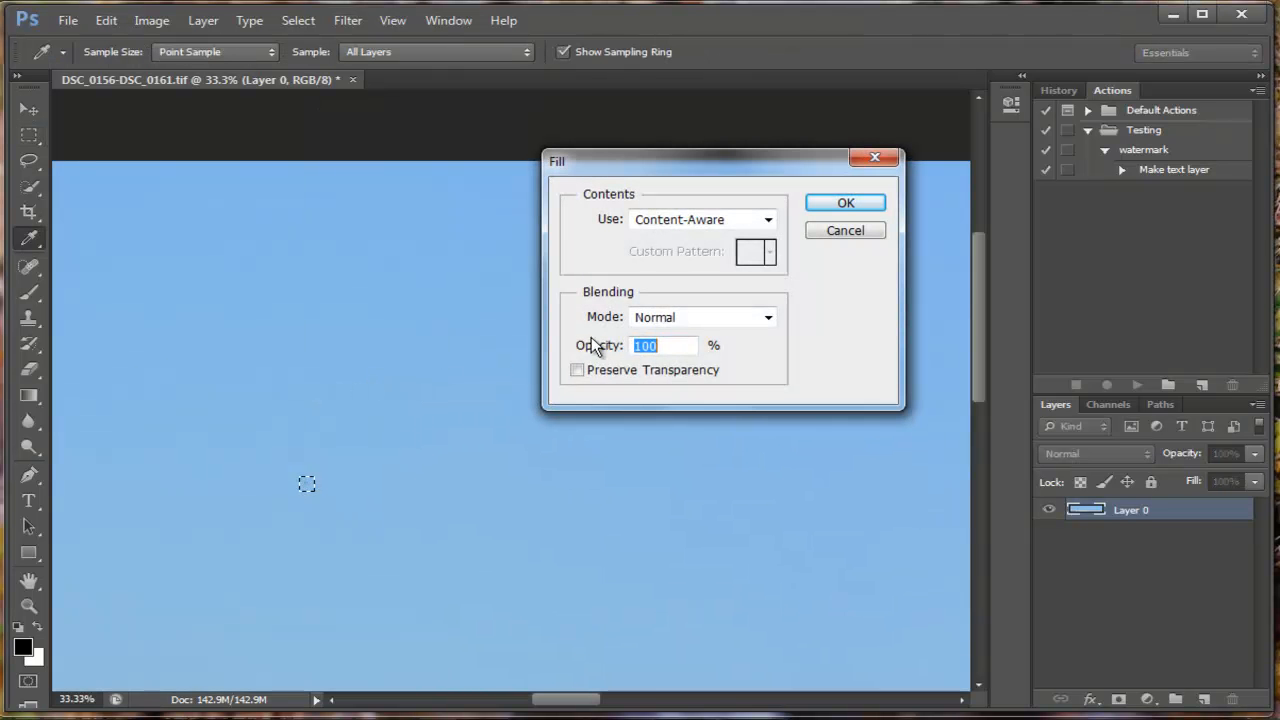
left_click(828, 202)
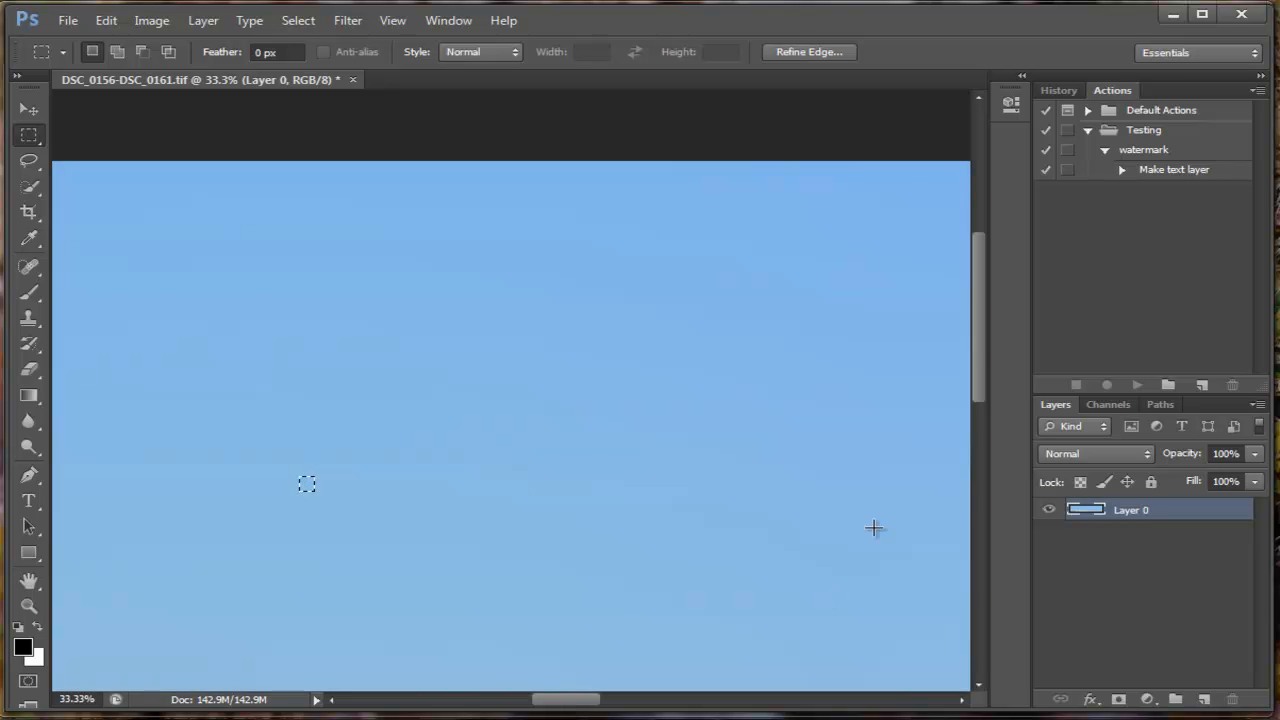
Step: Select the small dark speck in the upper sky farther left in the panorama and remove it with a Content-Aware fill
mouse_move(981, 338)
left_mouse_down()
mouse_move(986, 314)
mouse_move(987, 328)
left_mouse_up()
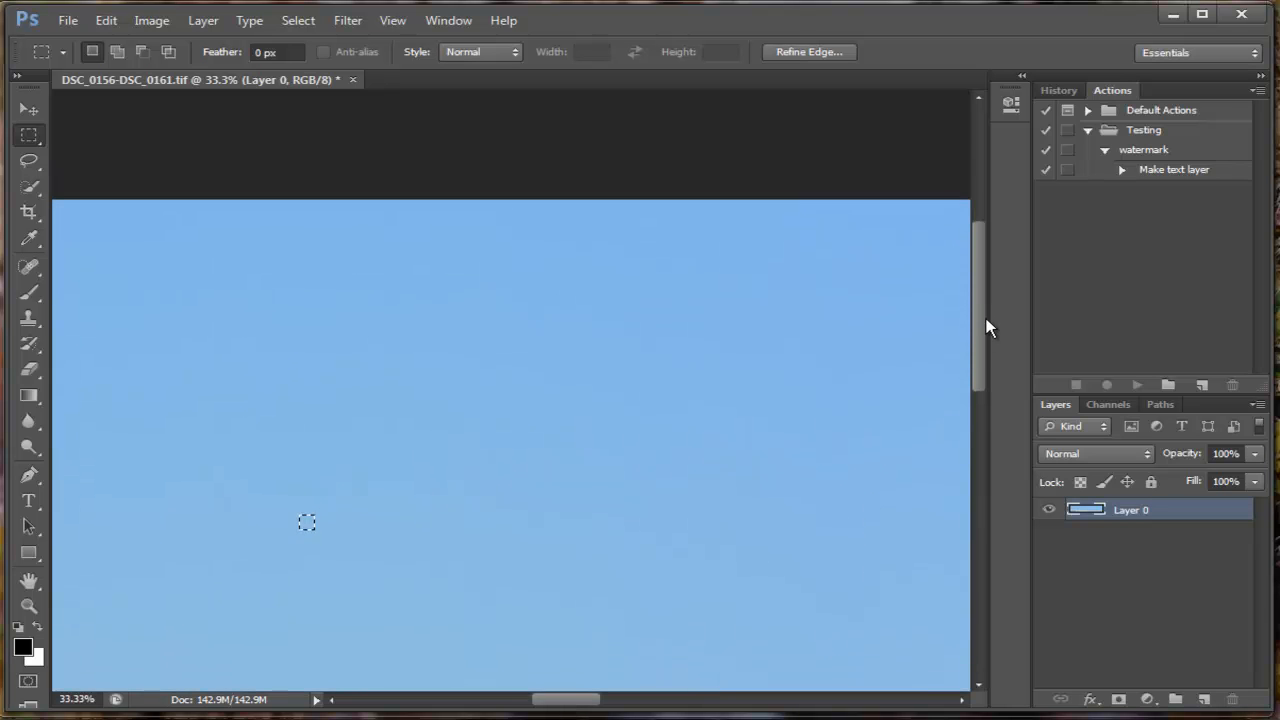
left_click_drag(571, 704, 464, 714)
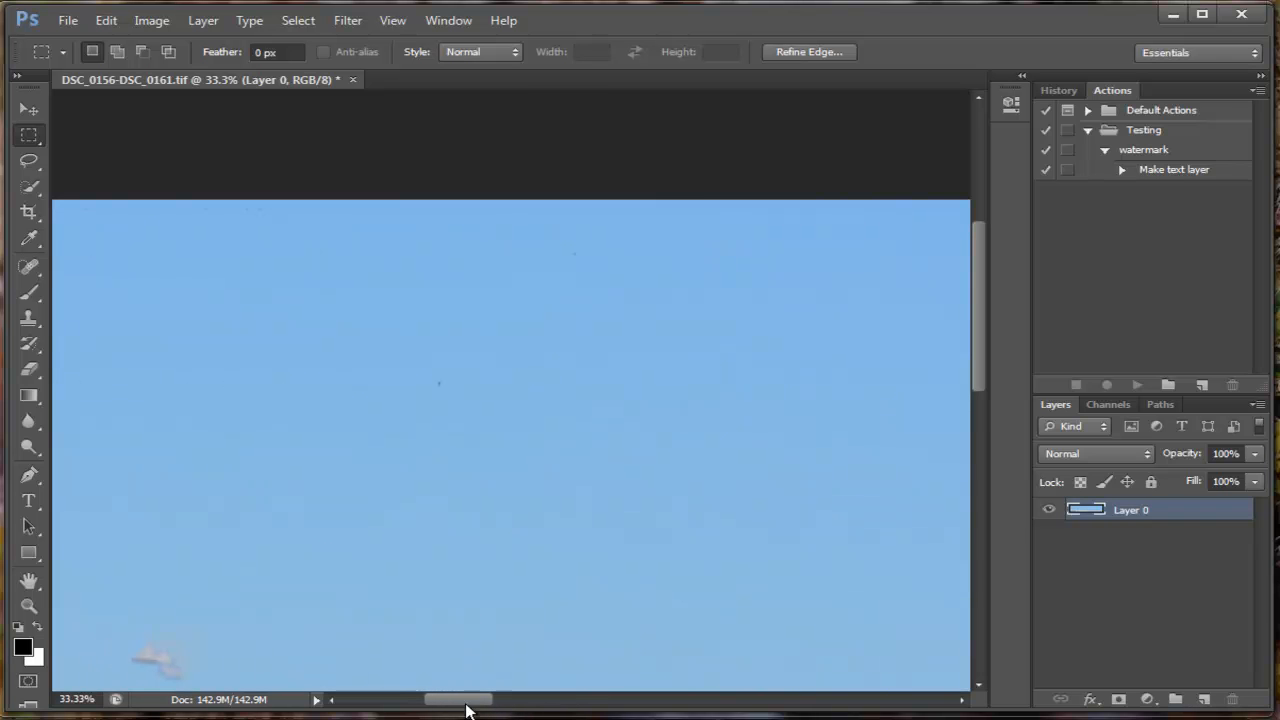
left_click_drag(430, 365, 450, 396)
right_click(455, 393)
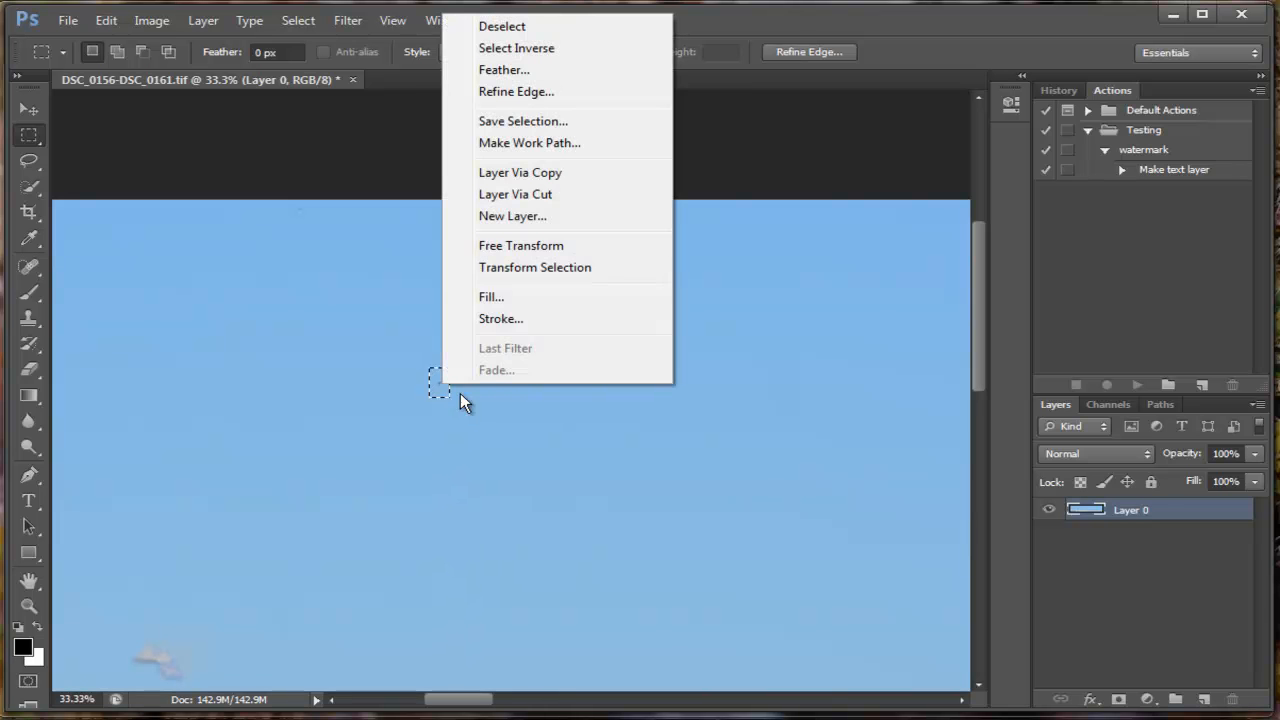
left_click(489, 297)
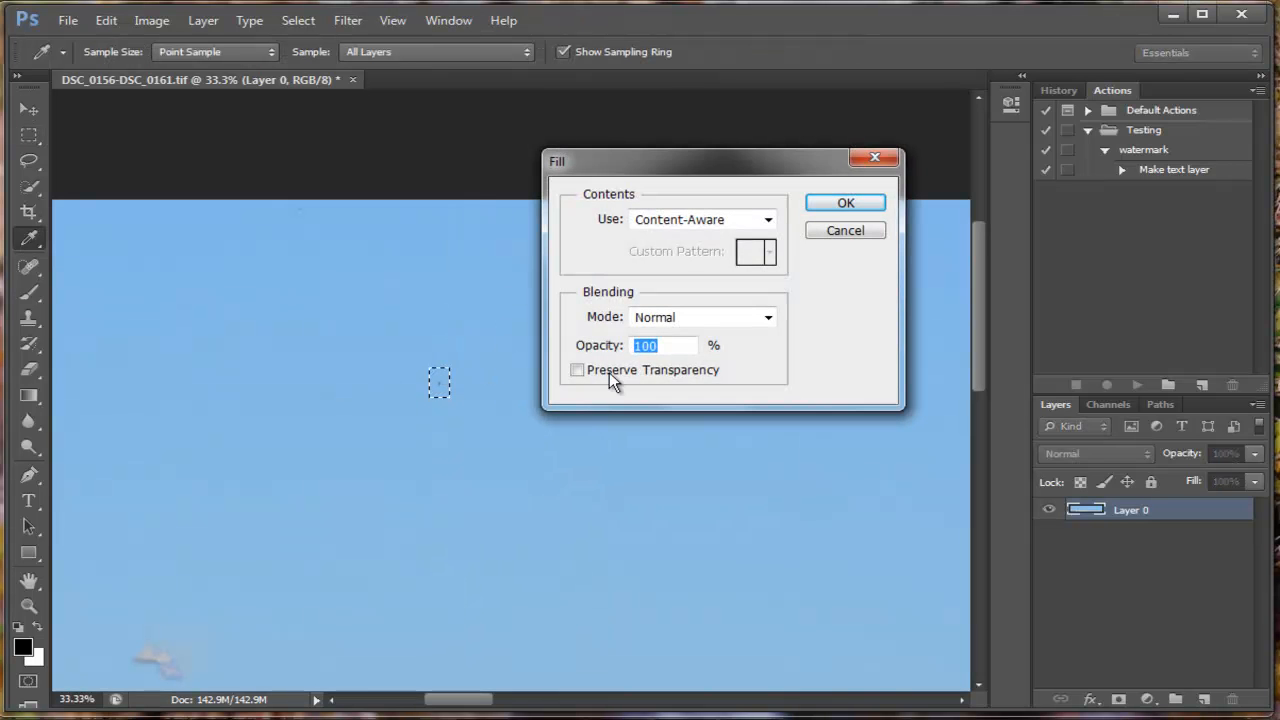
left_click(820, 207)
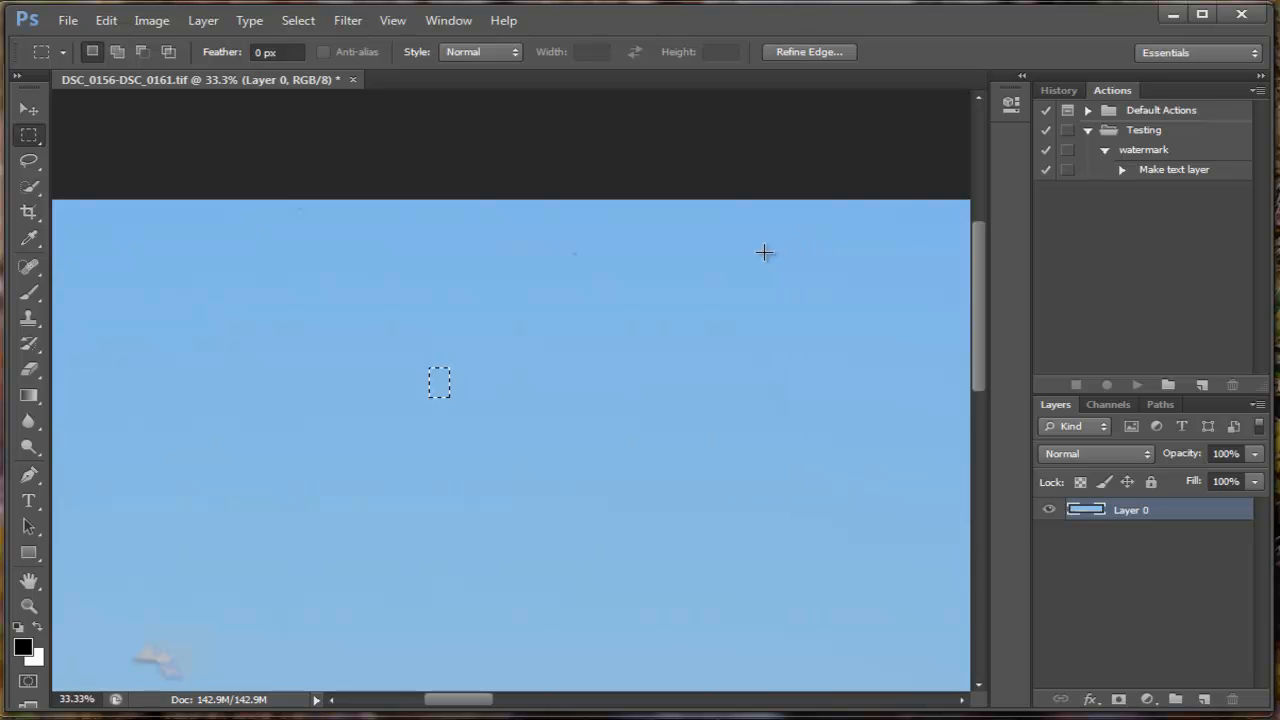
Step: Select the faint dot above and to the right of the removed speck, near the image's top edge, and fill it with Content-Aware
left_click_drag(564, 245, 591, 268)
right_click(577, 251)
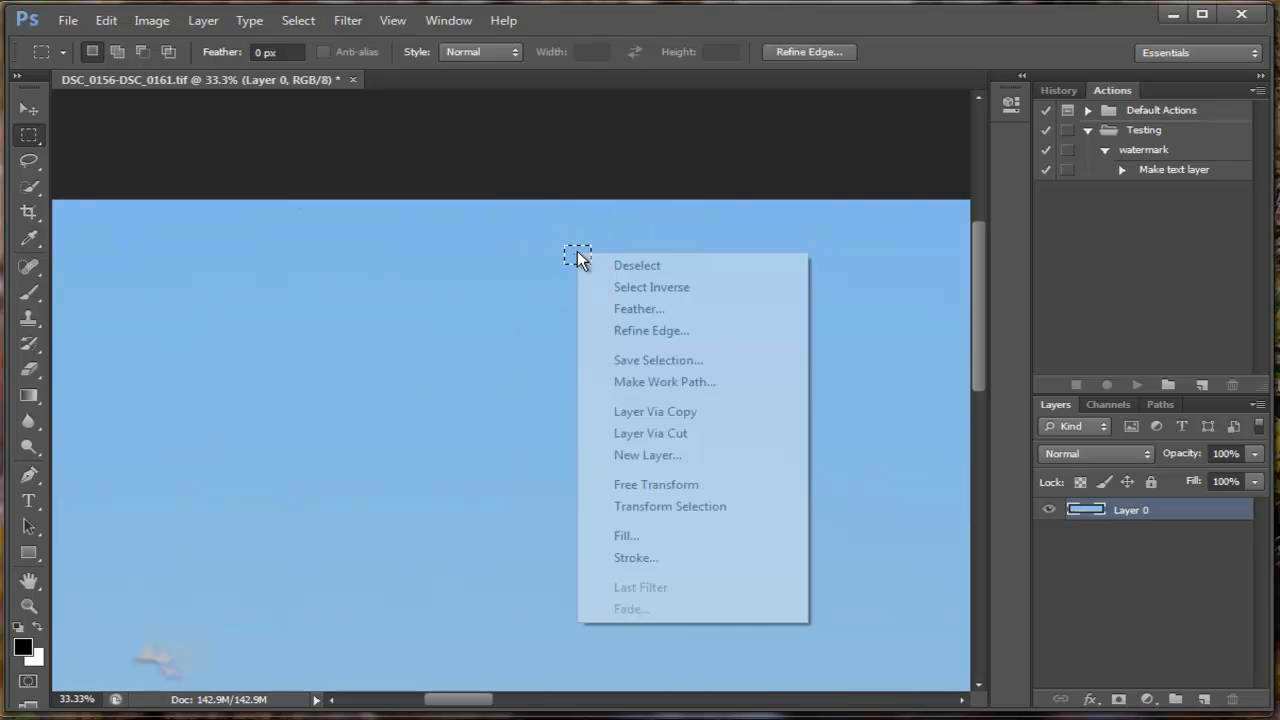
left_click(639, 537)
left_click(846, 206)
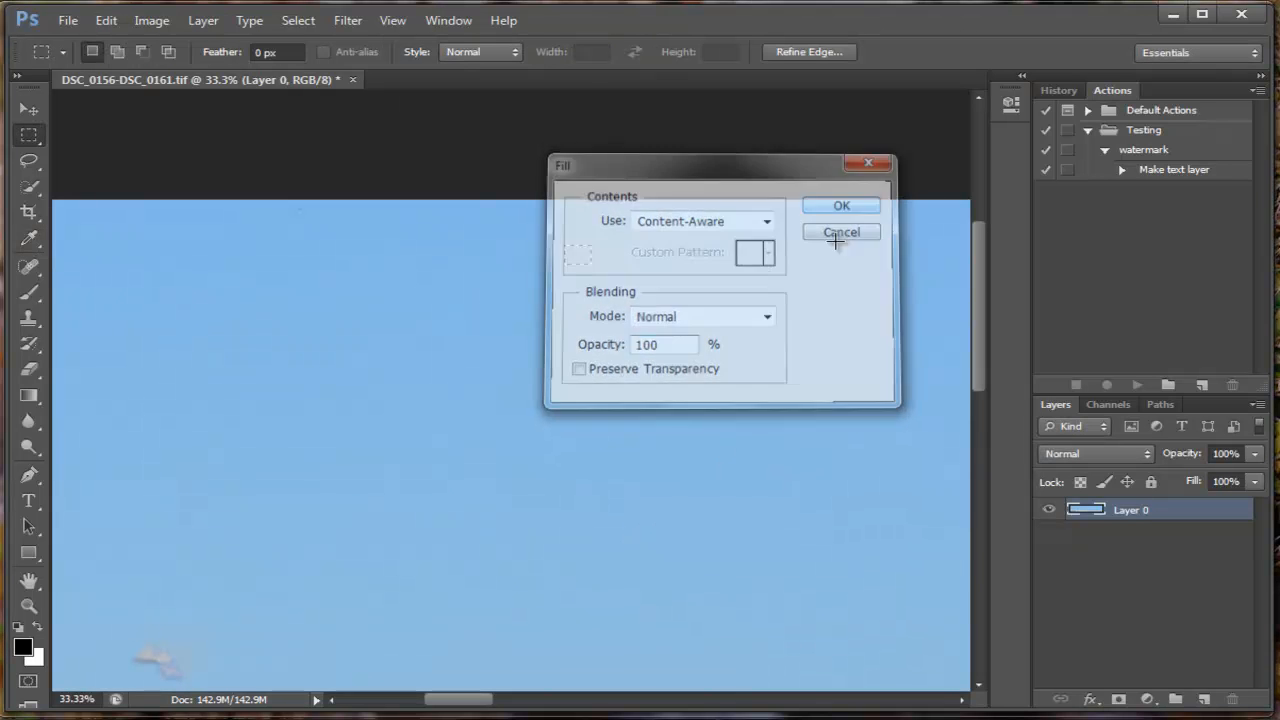
Step: Select the pinkish leftover smudge in the sky above the leftmost mountains and remove it with a Content-Aware fill at 100% opacity
left_click_drag(980, 361, 977, 406)
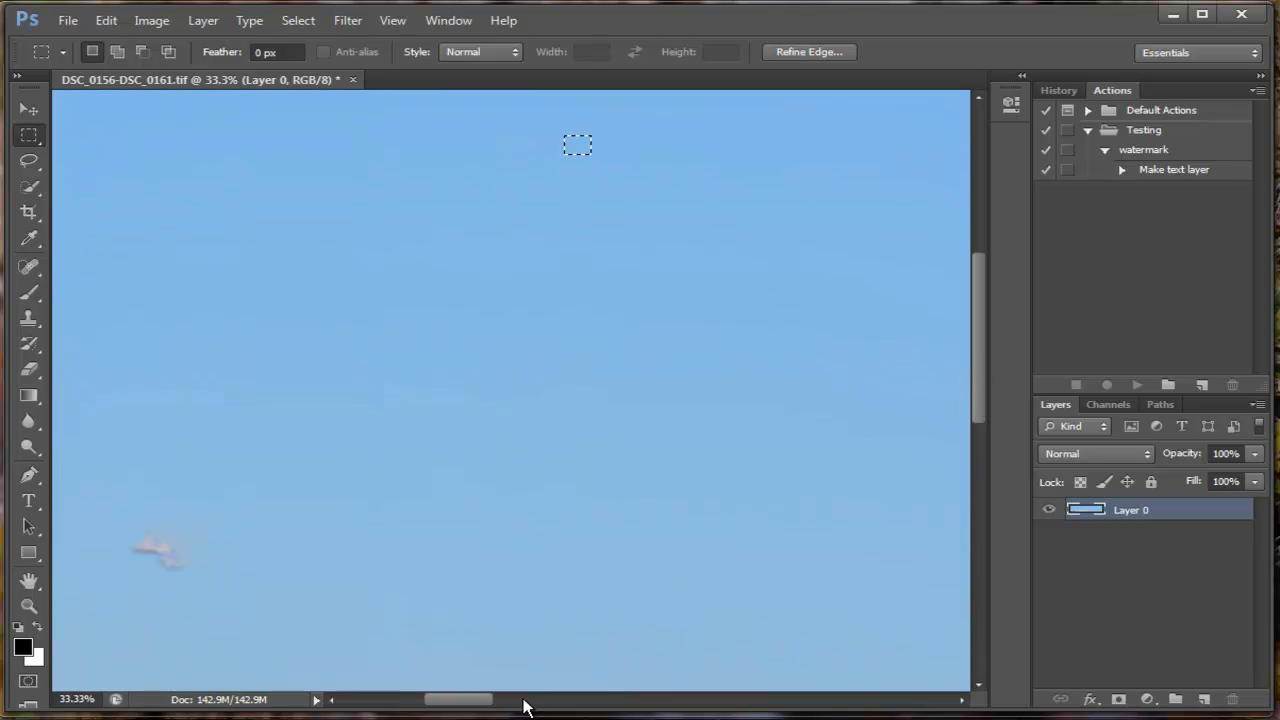
mouse_move(491, 706)
left_mouse_down()
mouse_move(466, 710)
mouse_move(494, 712)
left_mouse_up()
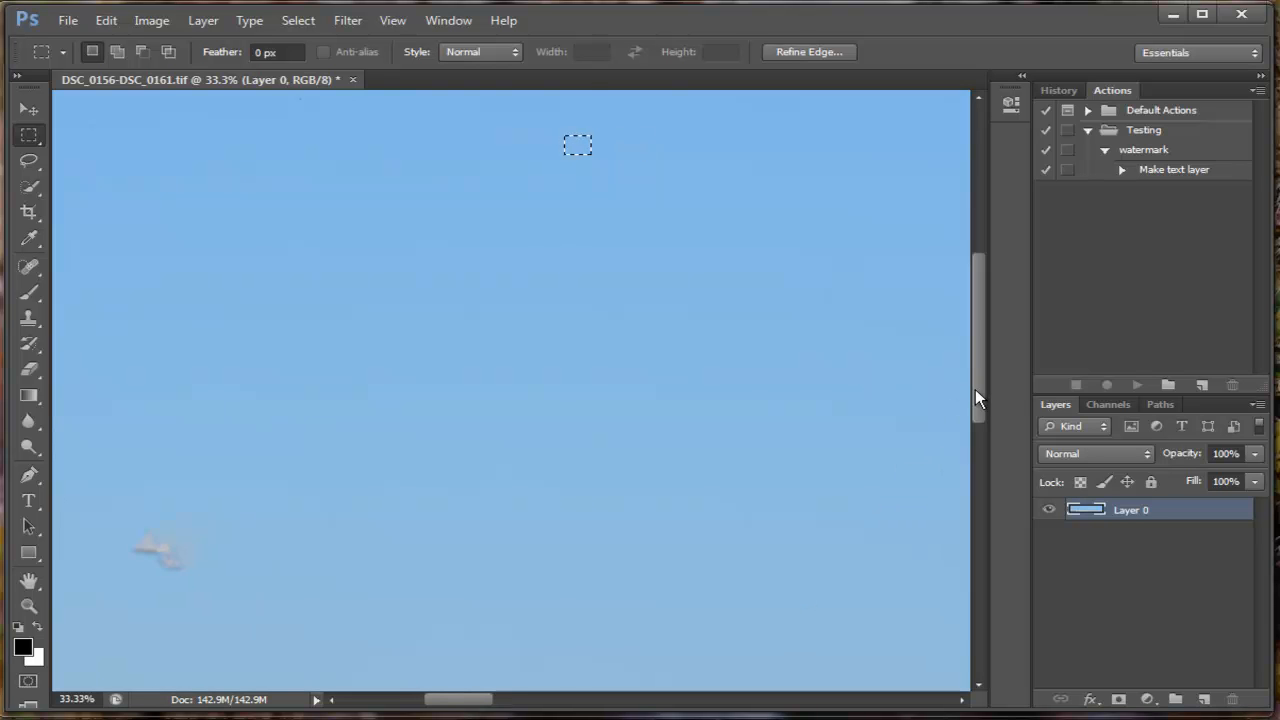
left_click_drag(976, 383, 956, 445)
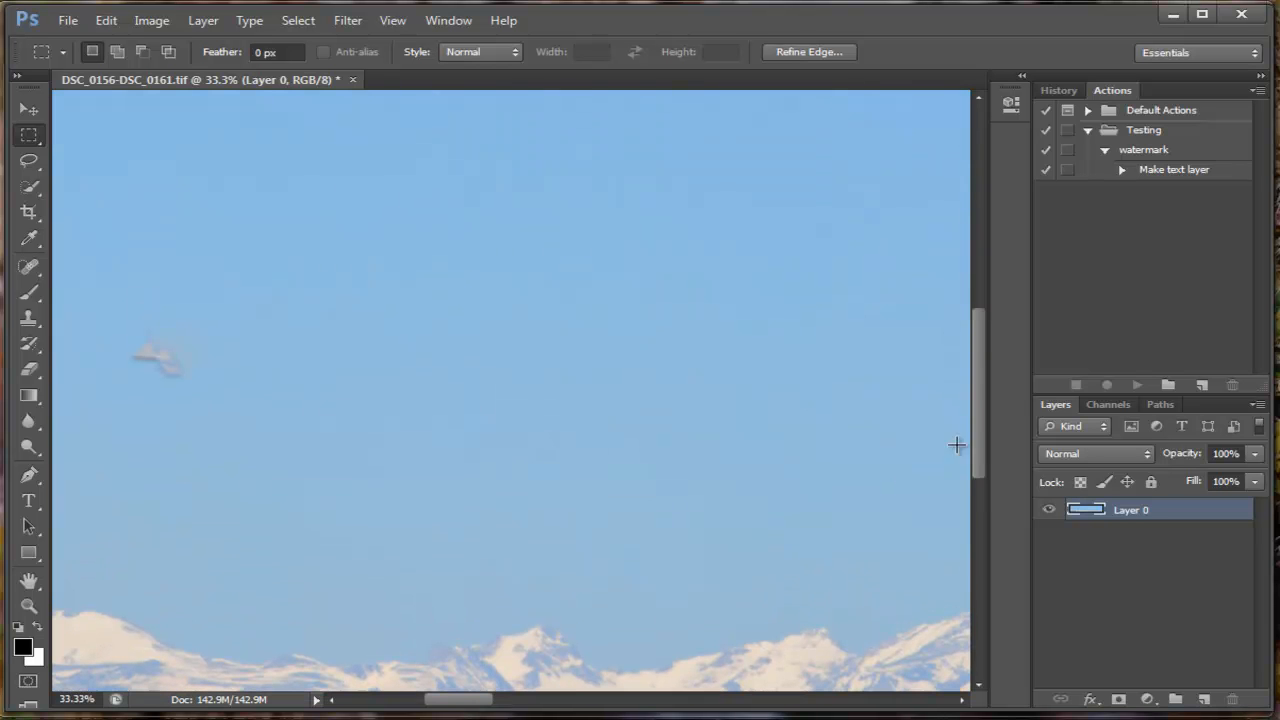
mouse_move(484, 702)
left_mouse_down()
mouse_move(420, 700)
mouse_move(472, 706)
left_mouse_up()
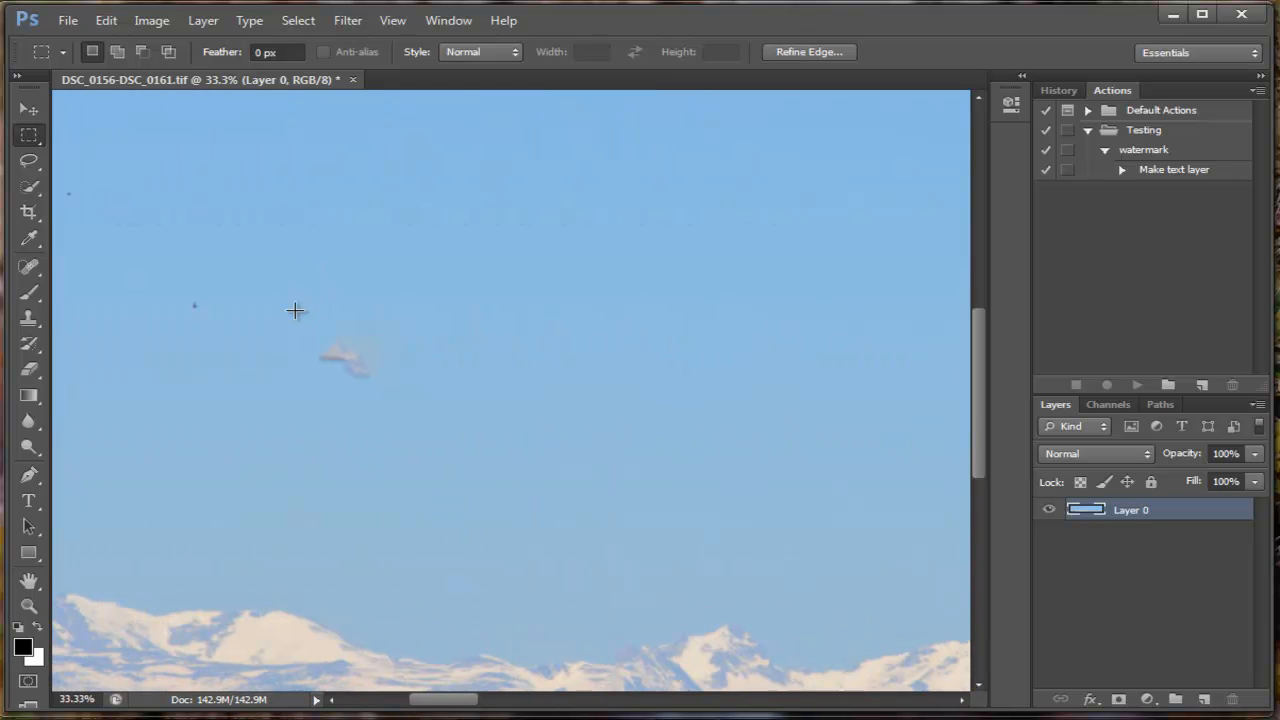
left_click_drag(295, 305, 407, 402)
right_click(351, 350)
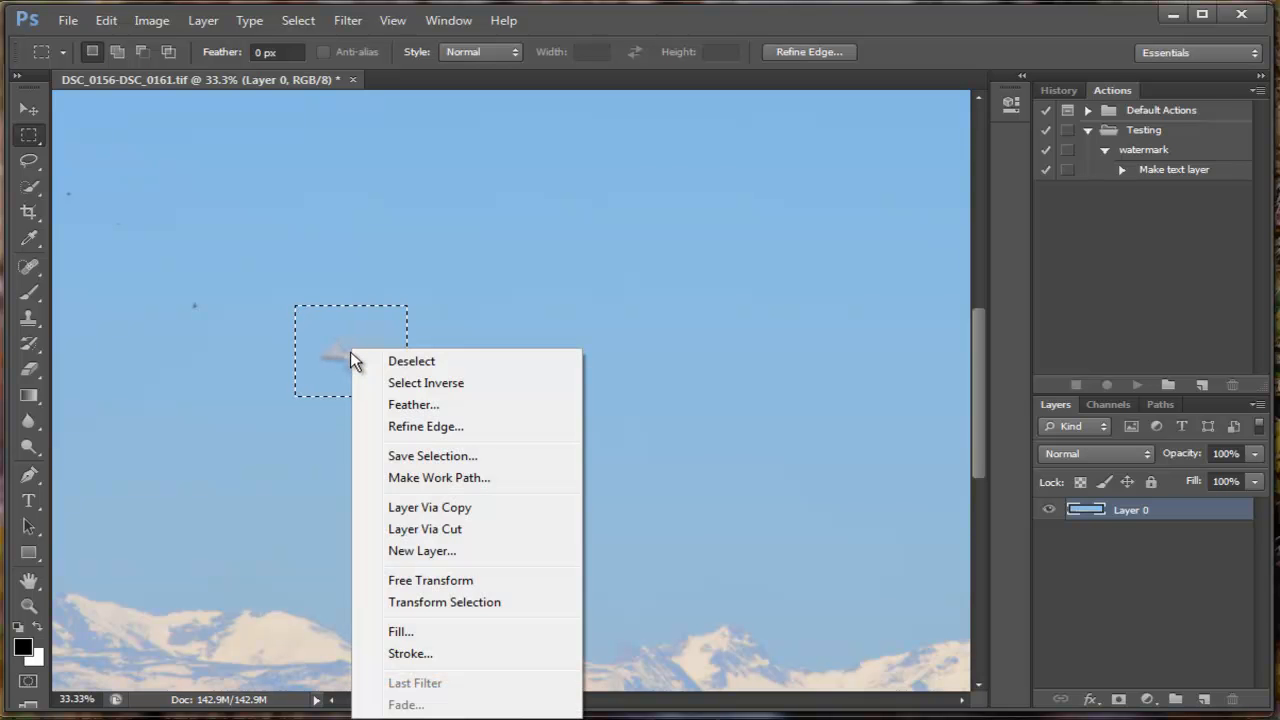
left_click(400, 630)
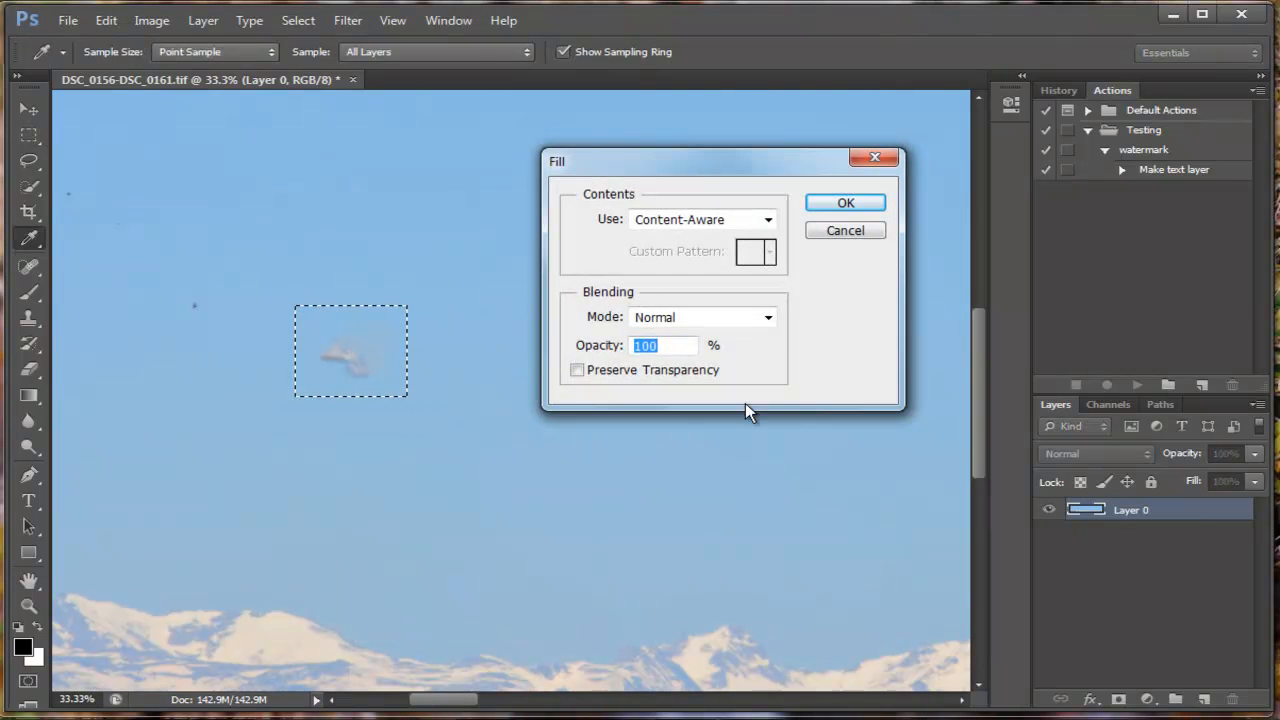
left_click(843, 205)
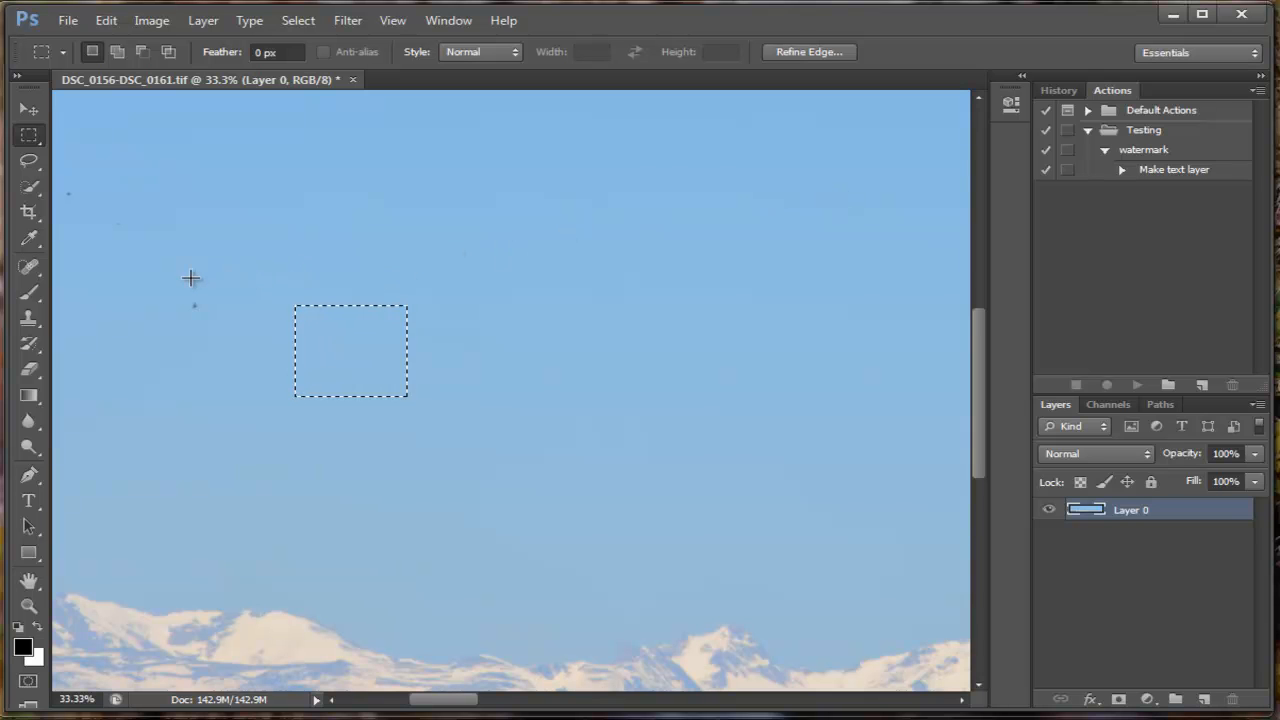
Step: Select the dark spot slightly above and to the left of the removed smudge and apply a Content-Aware fill
left_click_drag(182, 289, 206, 318)
right_click(195, 307)
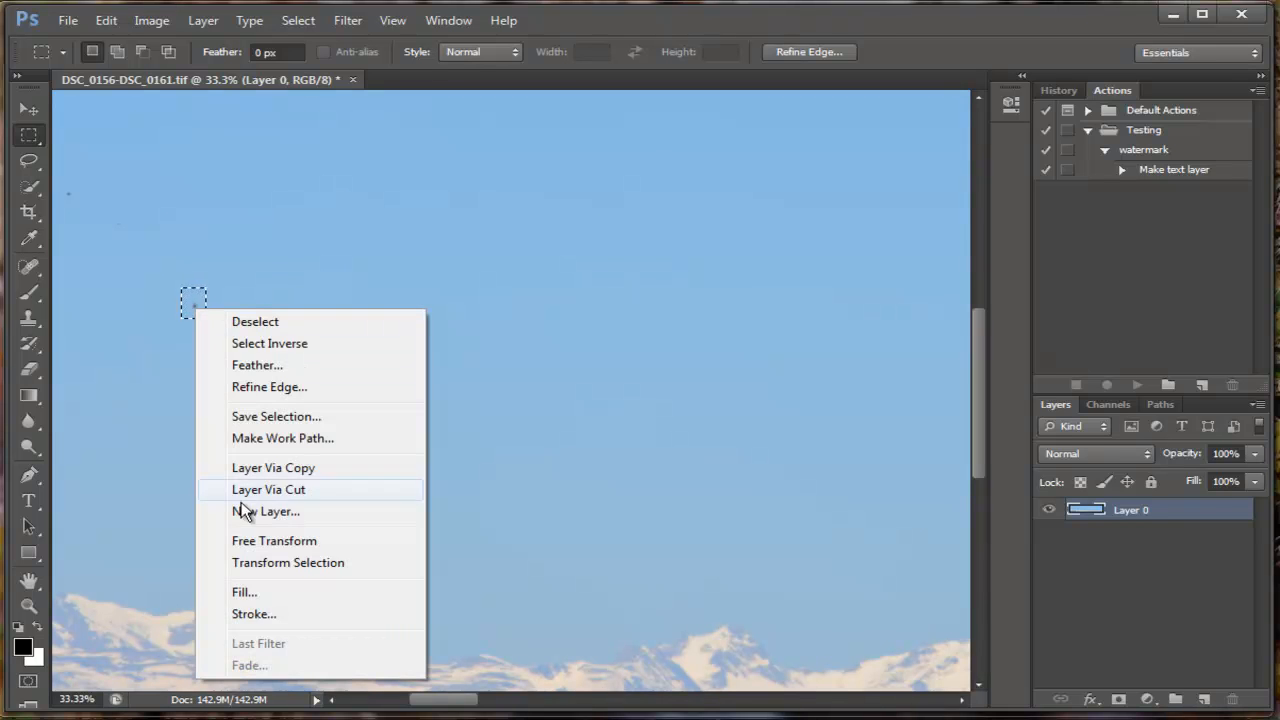
left_click(241, 593)
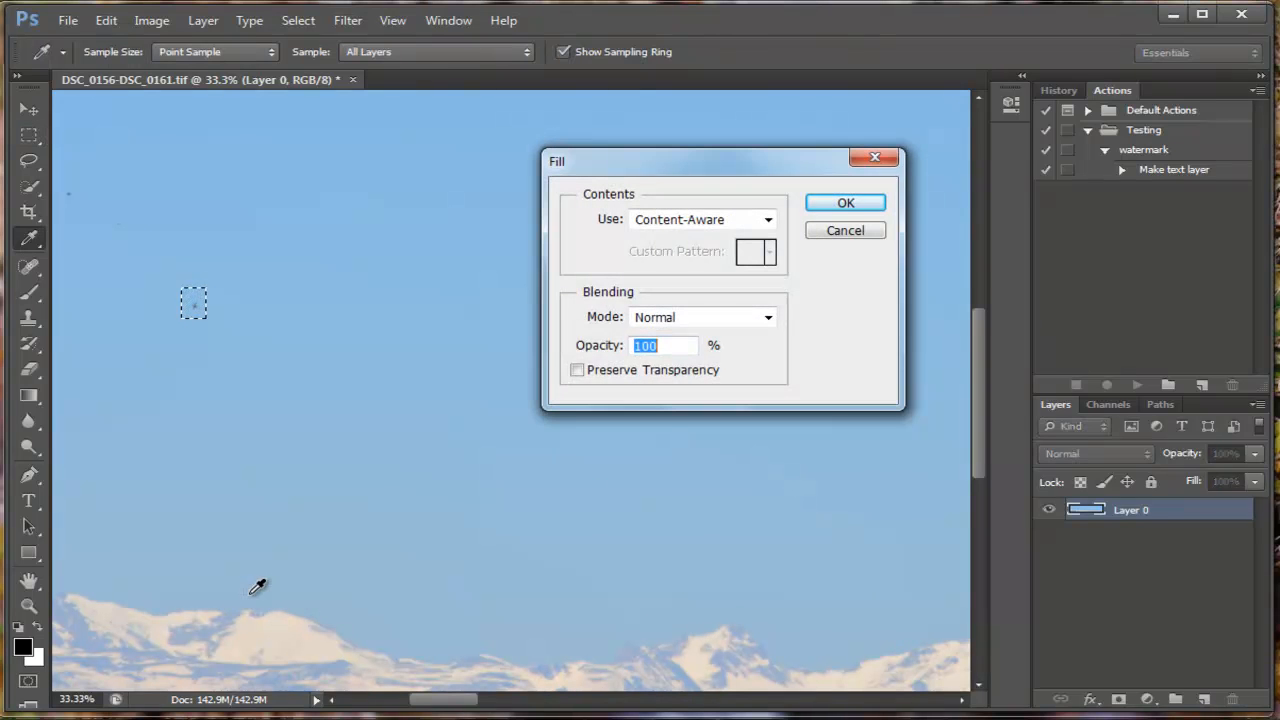
left_click(850, 206)
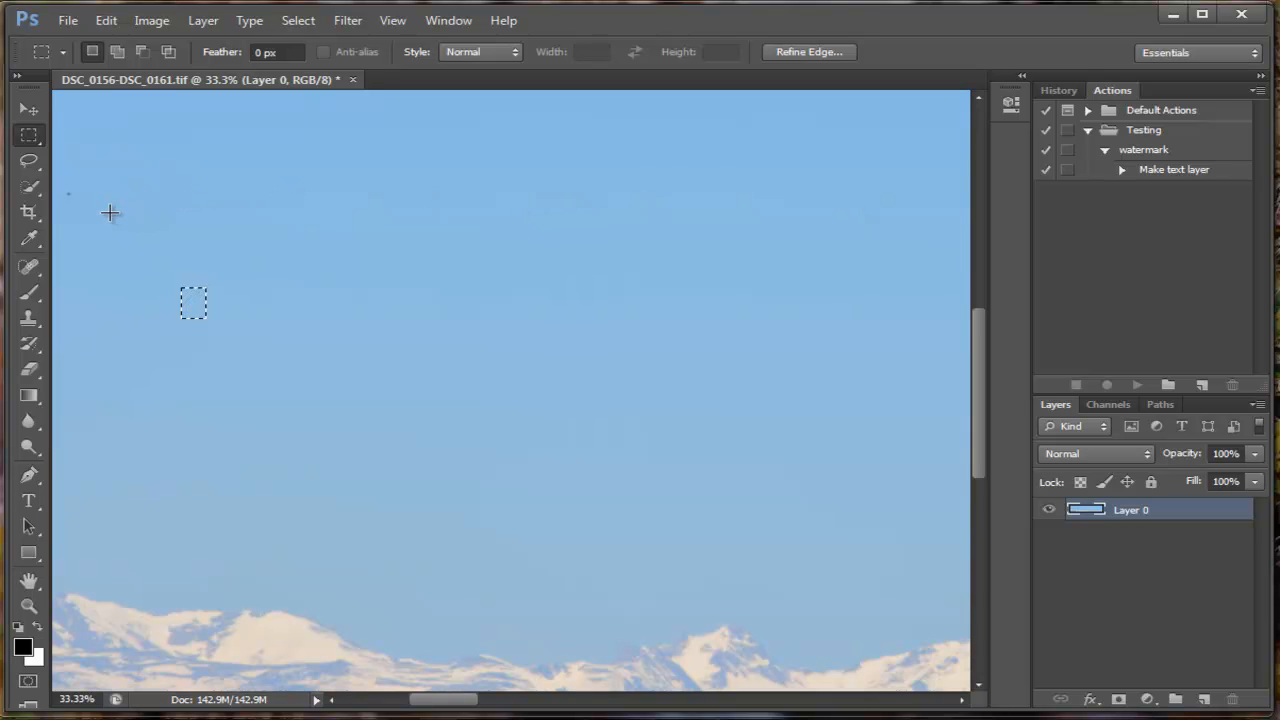
Step: Select the very faint mark up and to the left of the removed dark spot and fill it with Content-Aware in Normal mode
left_click_drag(107, 216, 129, 236)
right_click(123, 227)
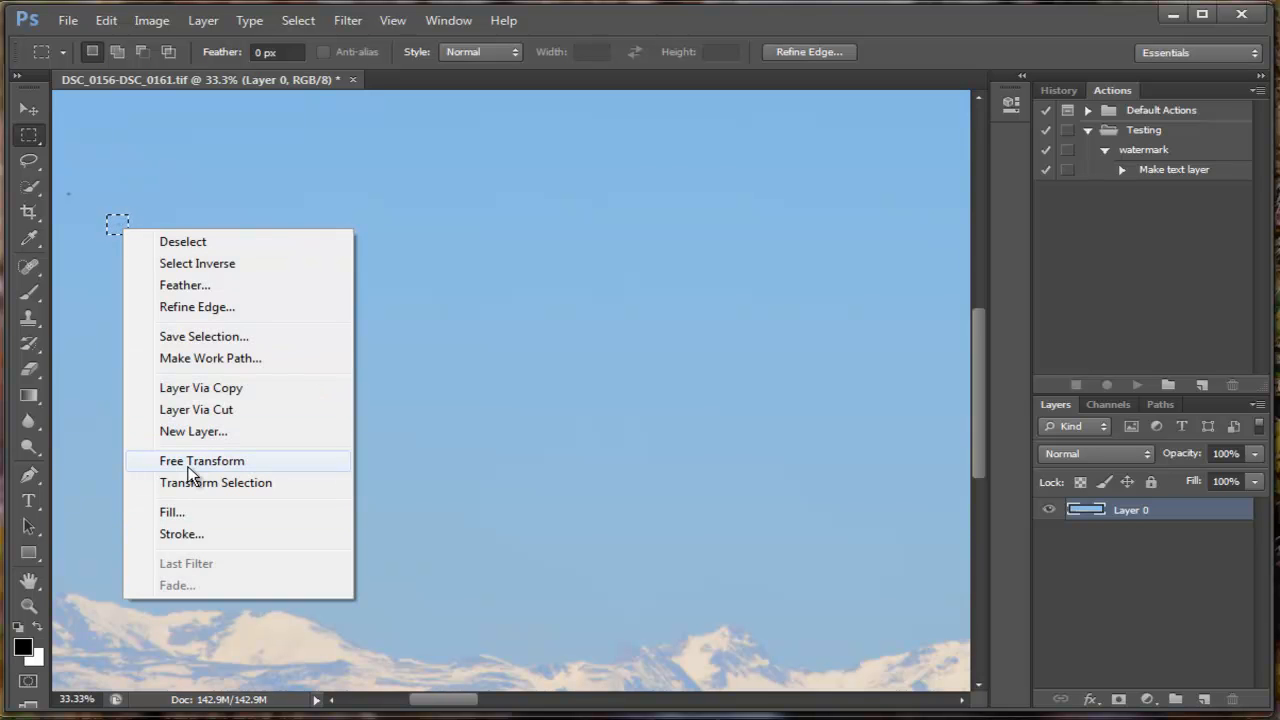
left_click(168, 513)
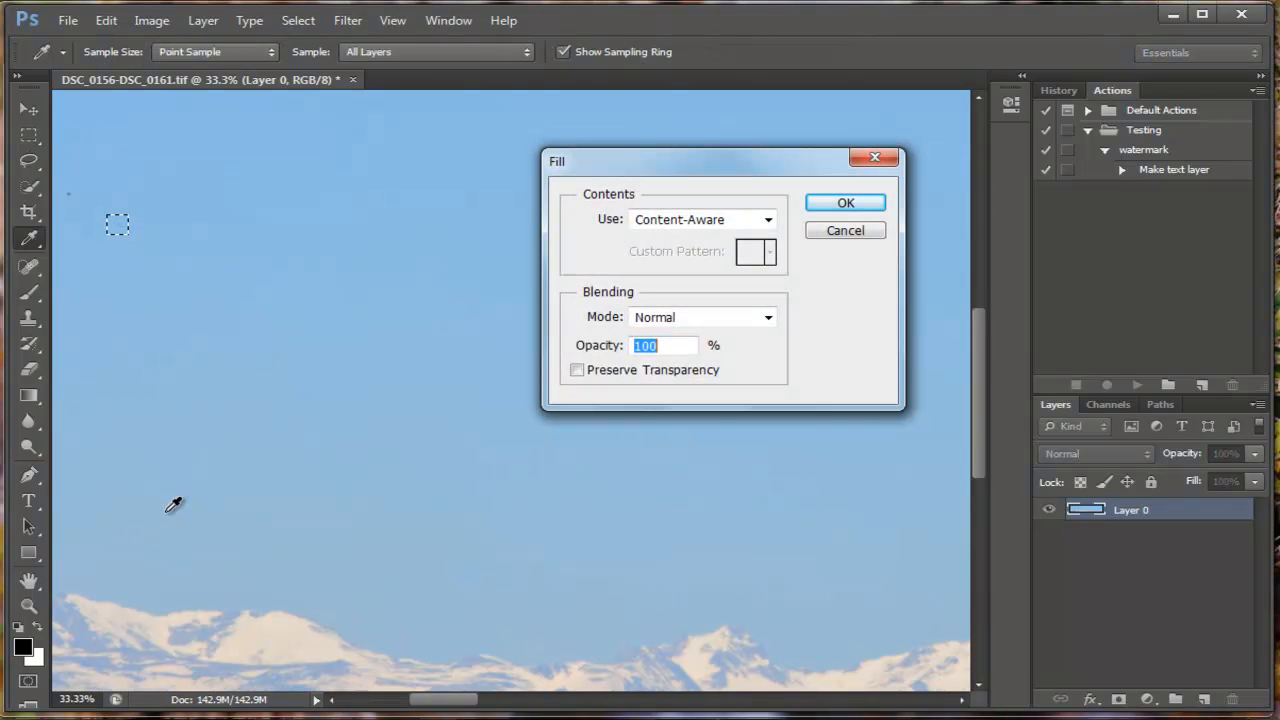
left_click(840, 204)
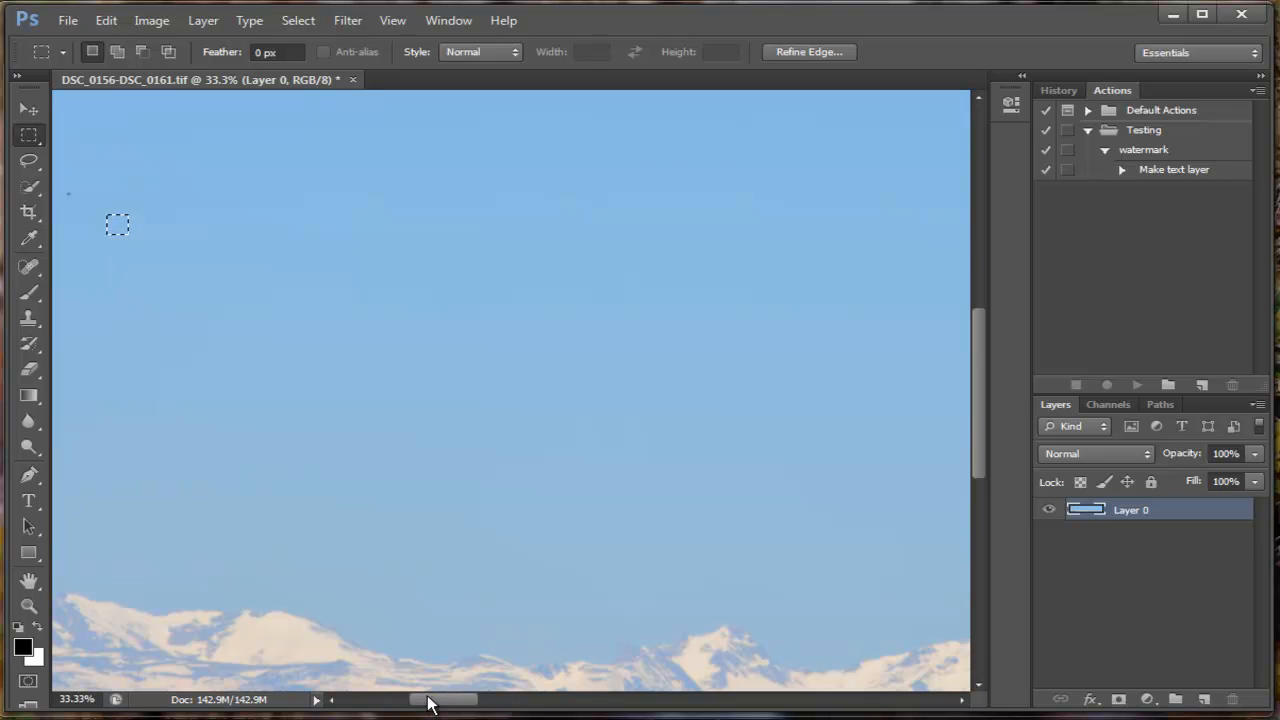
Step: Remove the last small dot near the panorama's left edge with a Content-Aware fill and clear the selection
left_click_drag(428, 703, 415, 700)
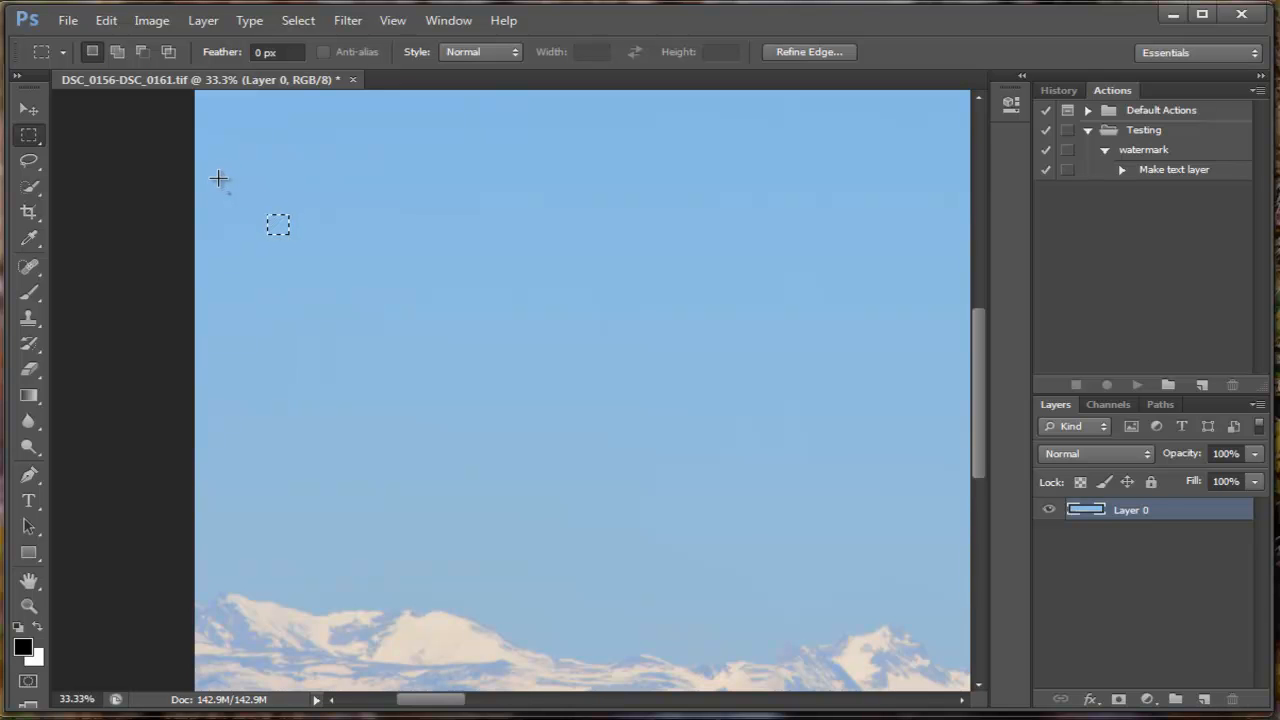
left_click_drag(217, 181, 234, 198)
right_click(233, 197)
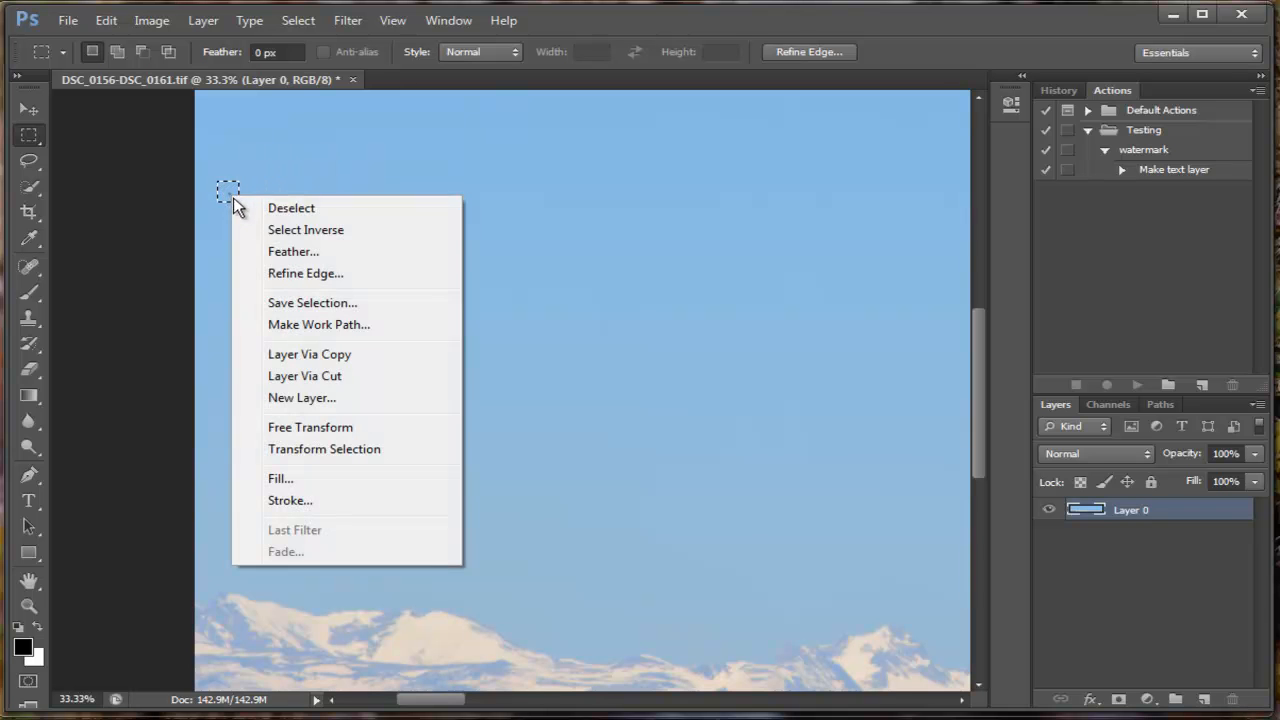
left_click(330, 478)
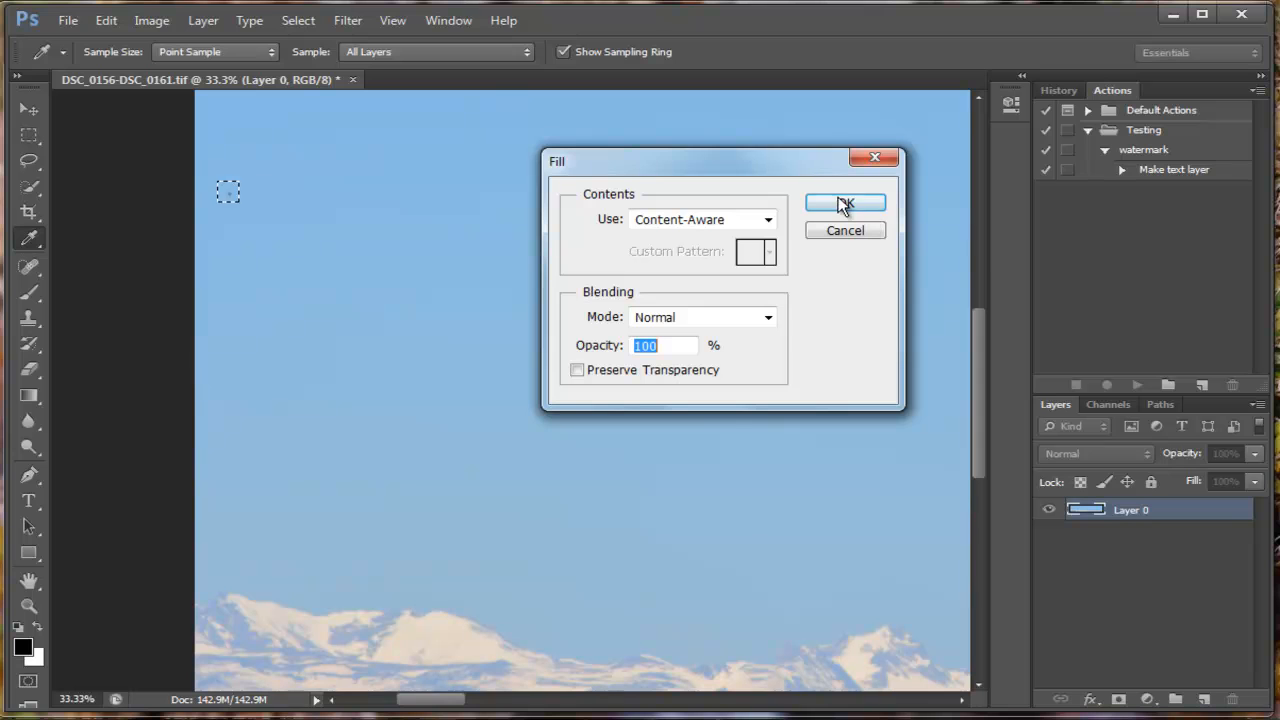
left_click(842, 205)
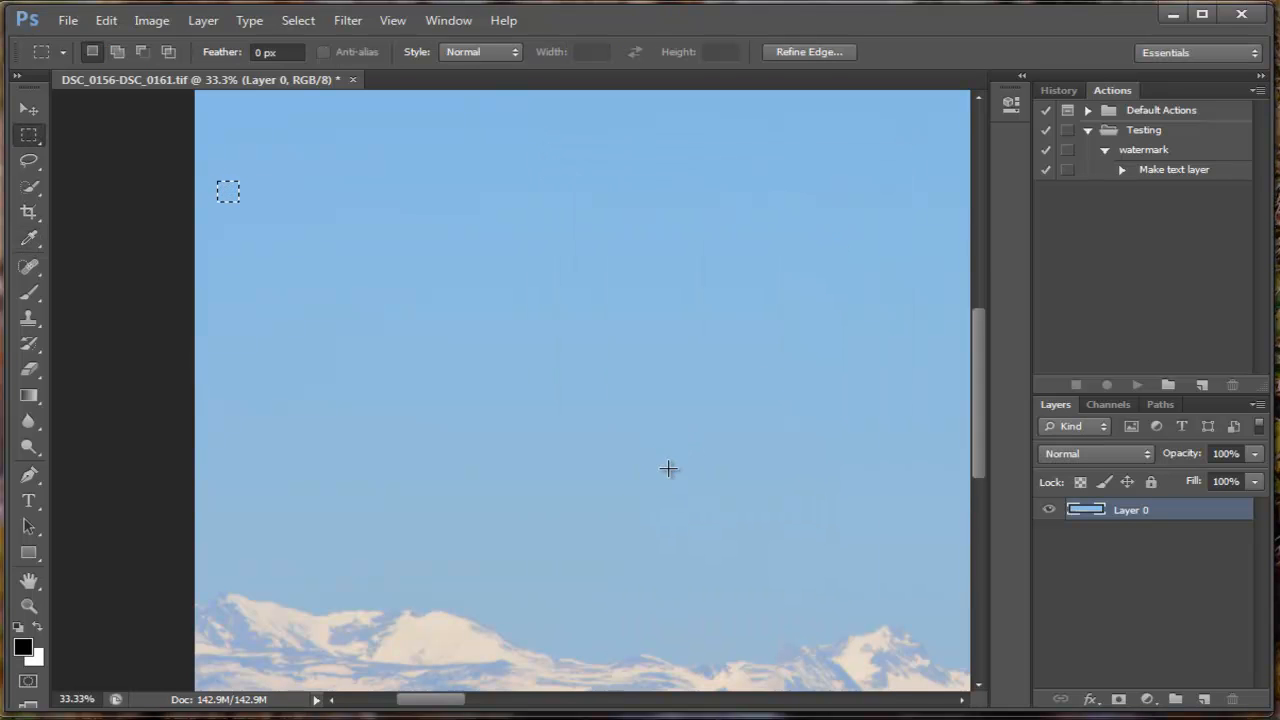
right_click(510, 424)
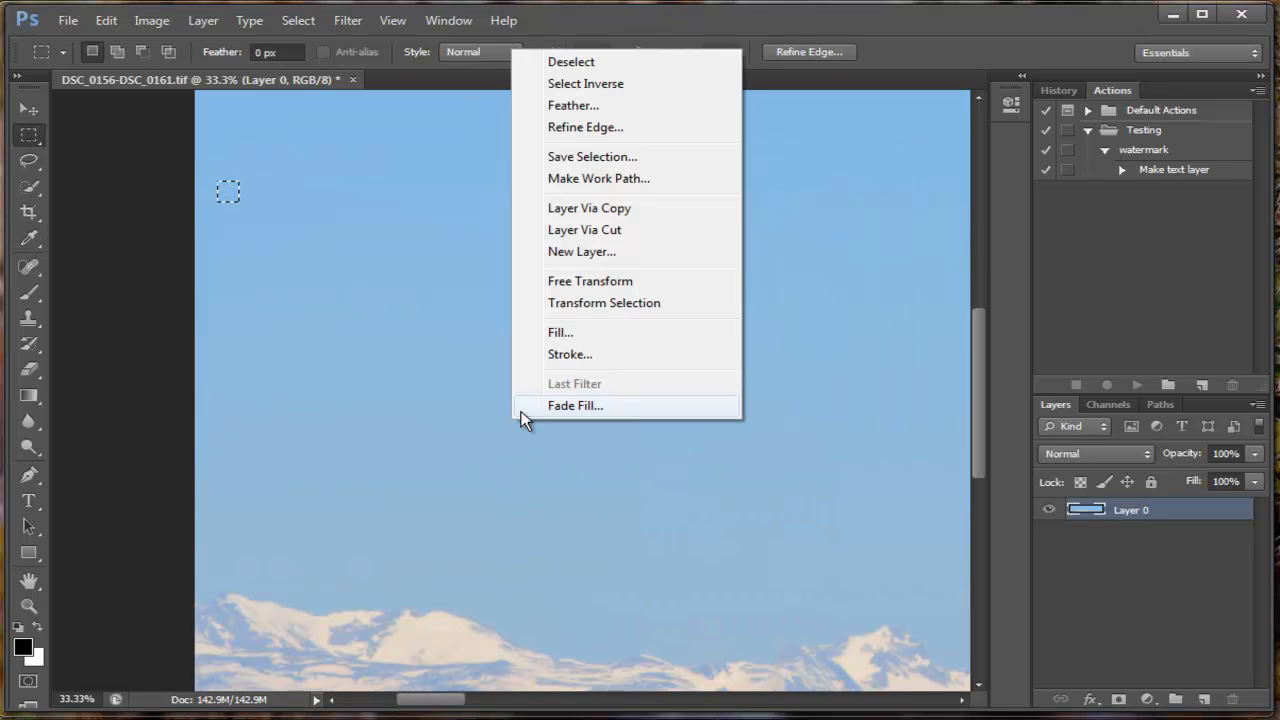
left_click(581, 62)
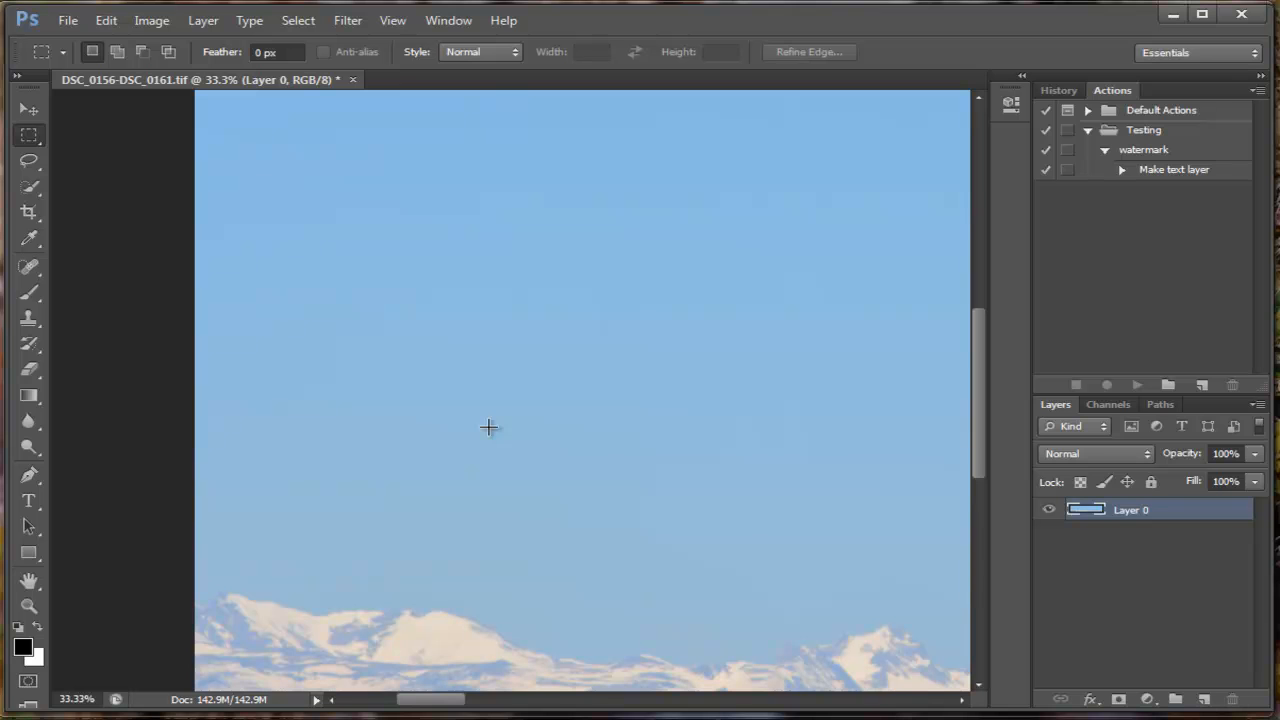
Step: Zoom out to 5% to examine the whole retouched panorama from edge to edge
left_click(29, 606)
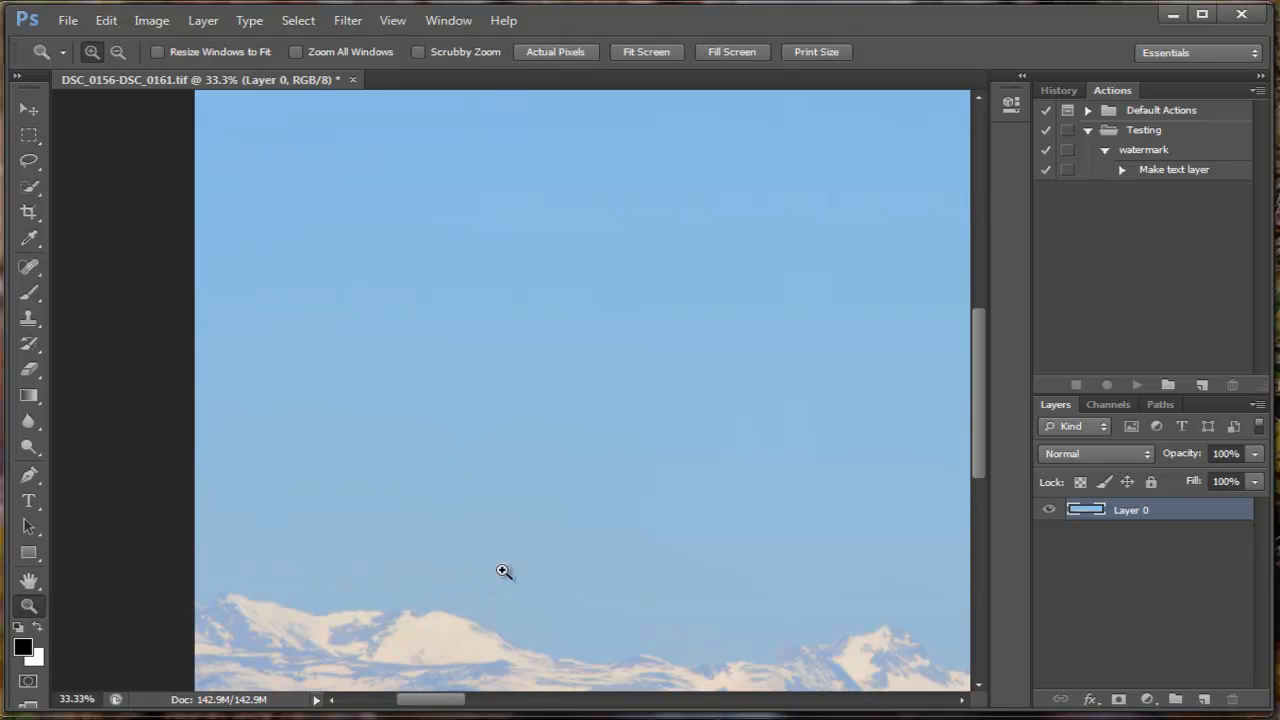
left_click(550, 433, "alt")
left_click(550, 433, "alt")
left_click(551, 431, "alt")
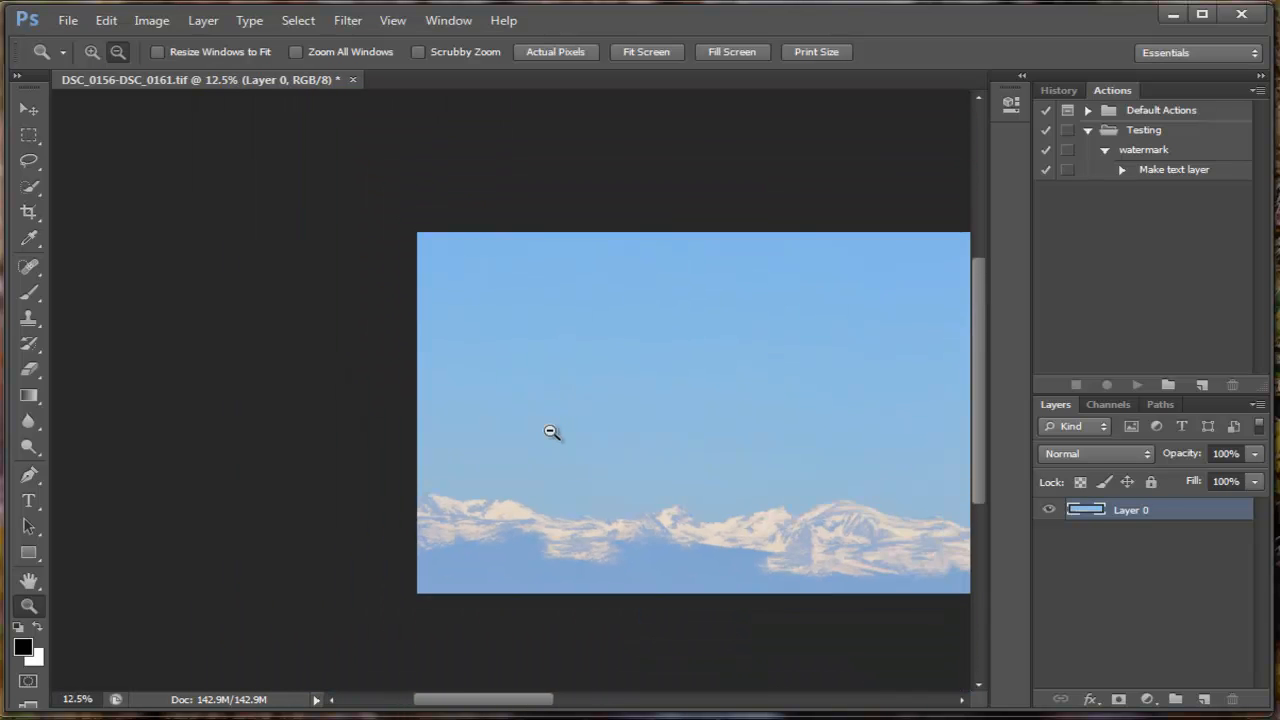
left_click(551, 431, "alt")
left_click(551, 431, "alt")
left_click(551, 431, "alt")
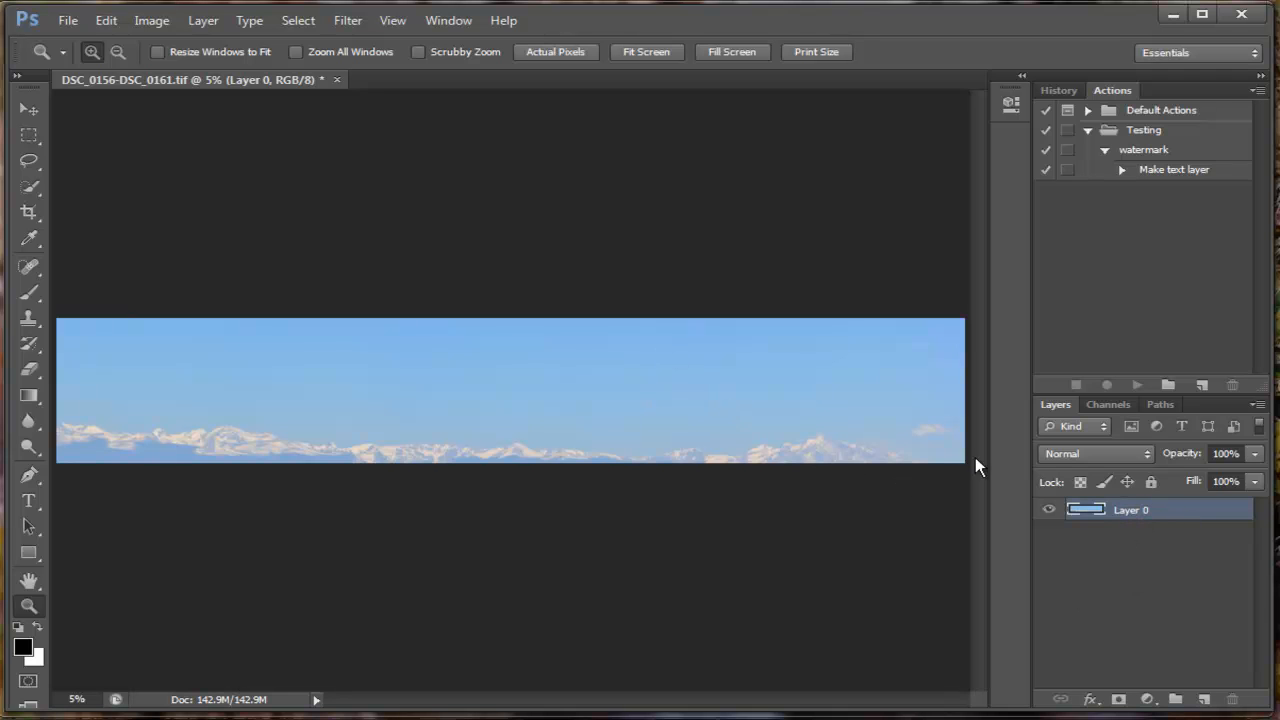
Step: Save the panorama as a layered TIFF named pano008-2 in the 2ndRun folder, with LZW image compression and RLE layer compression
left_click(63, 20)
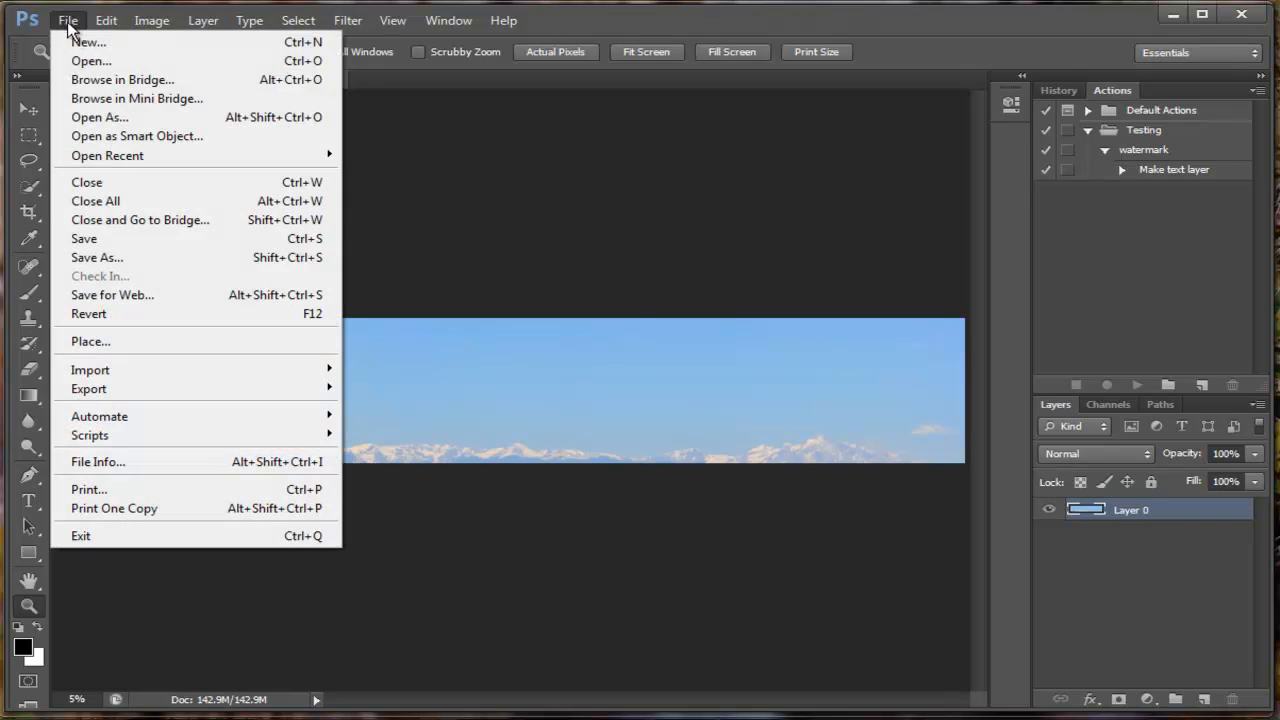
left_click(140, 262)
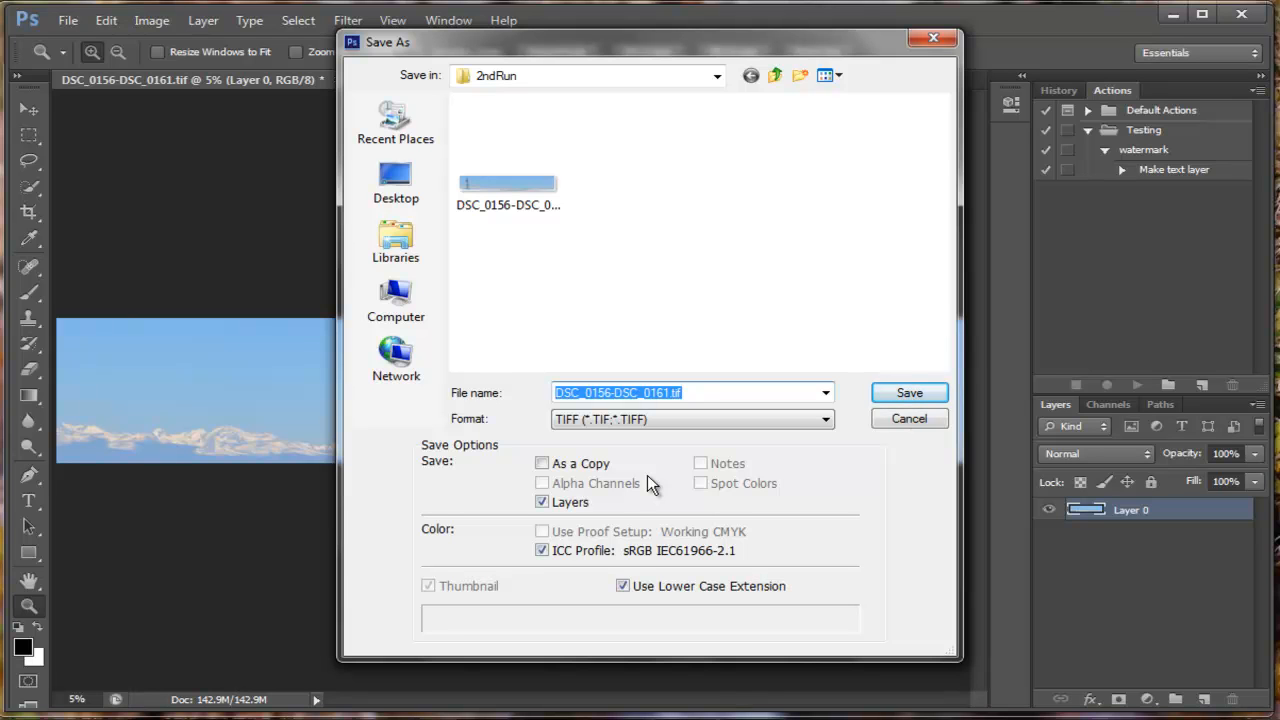
type("pan")
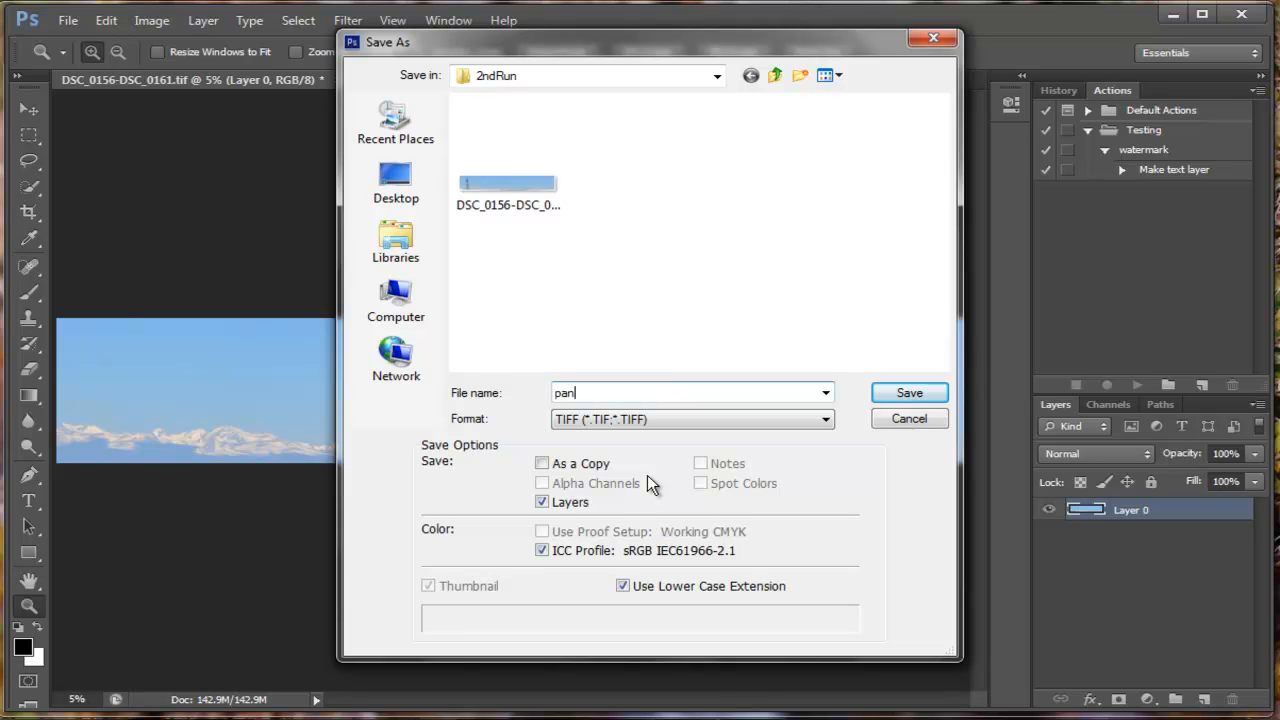
type("o008-2")
left_click(907, 392)
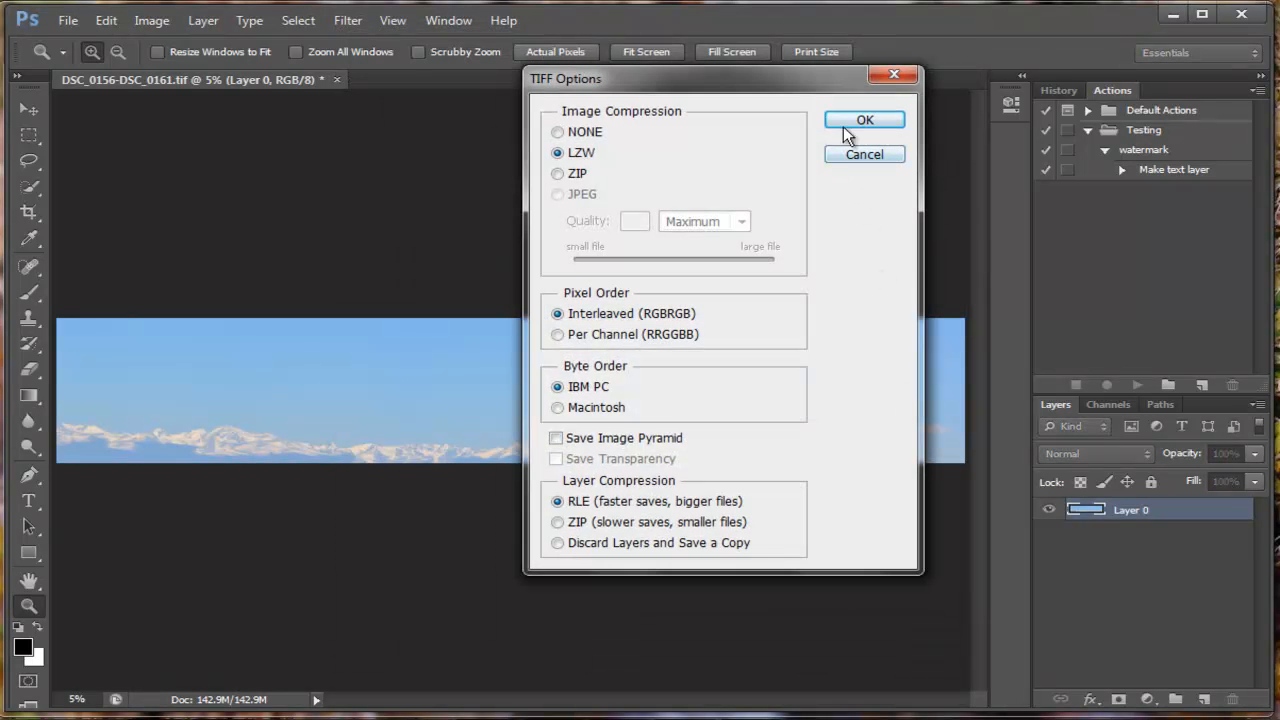
left_click(862, 122)
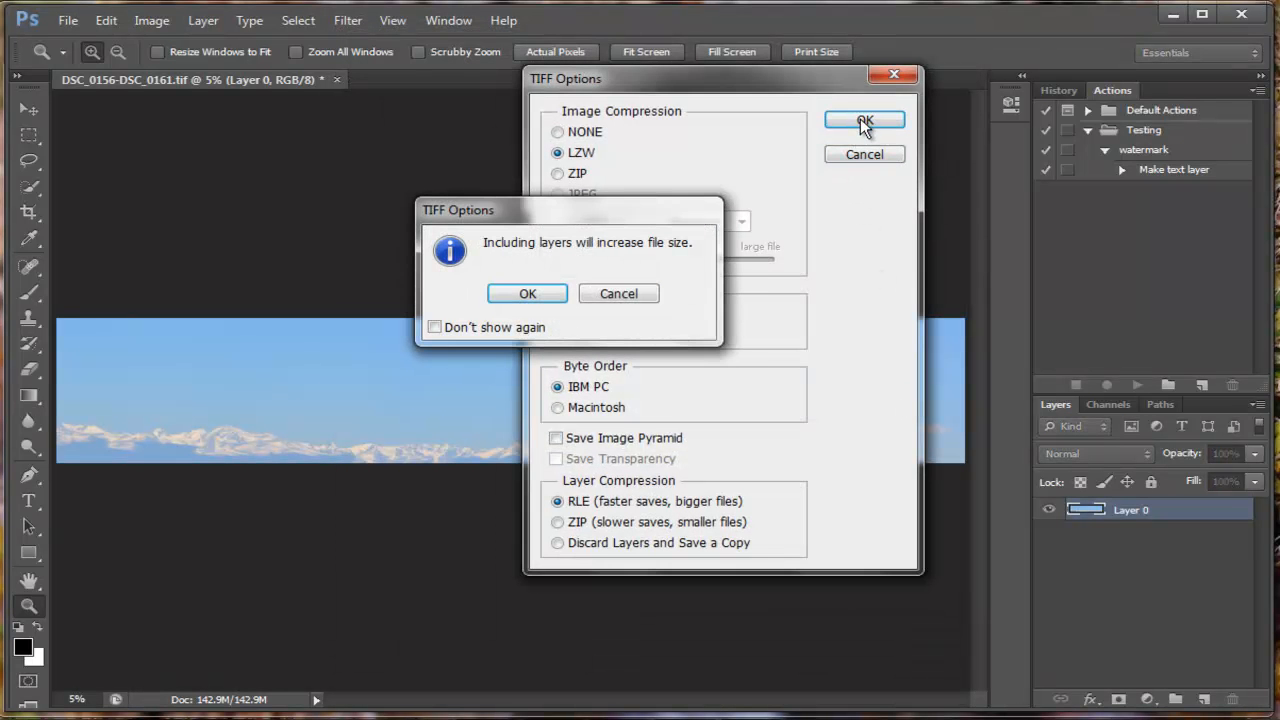
left_click(528, 293)
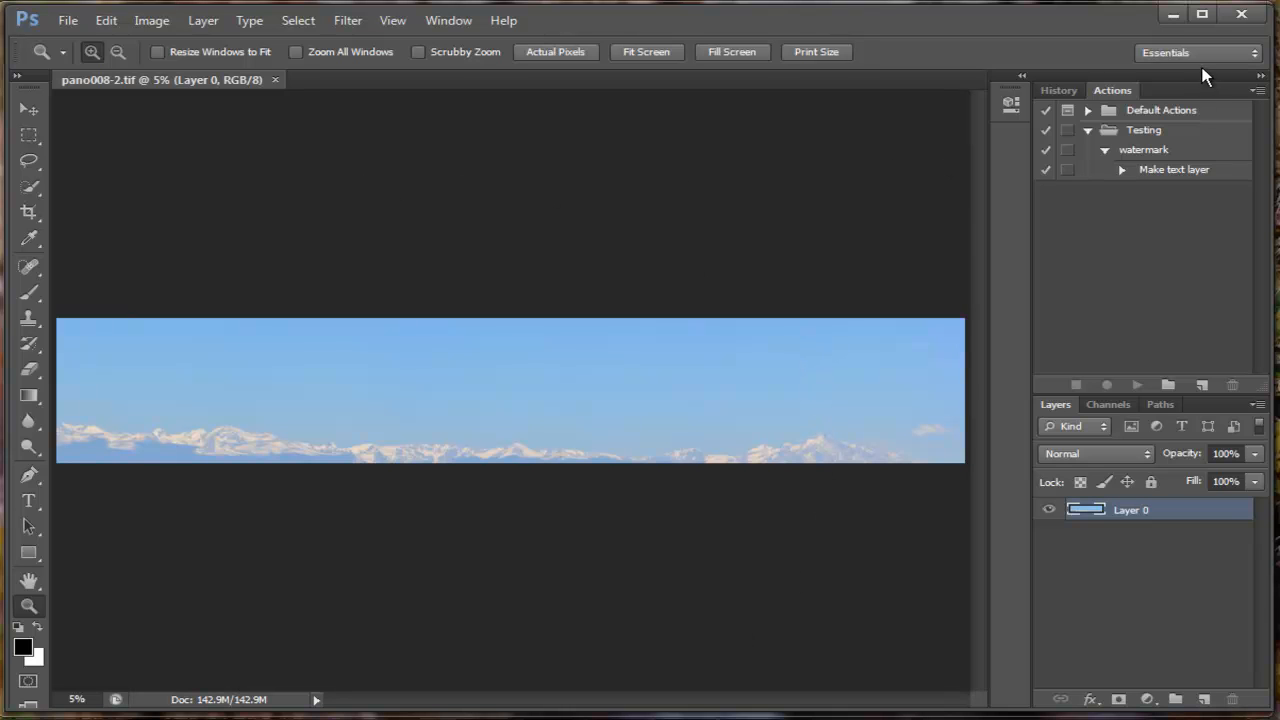
Step: Check the saved panorama files in the 2ndRun folder in Windows Explorer and return to Photoshop
left_click(1175, 20)
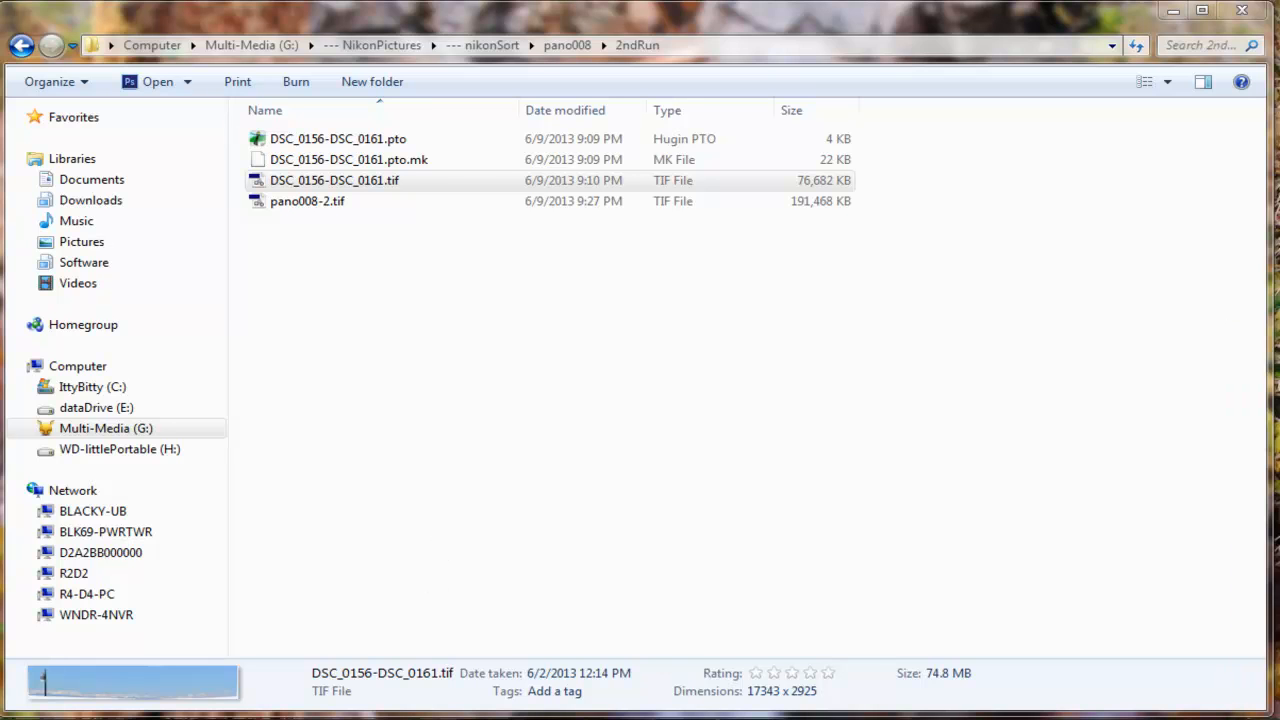
left_click(713, 687)
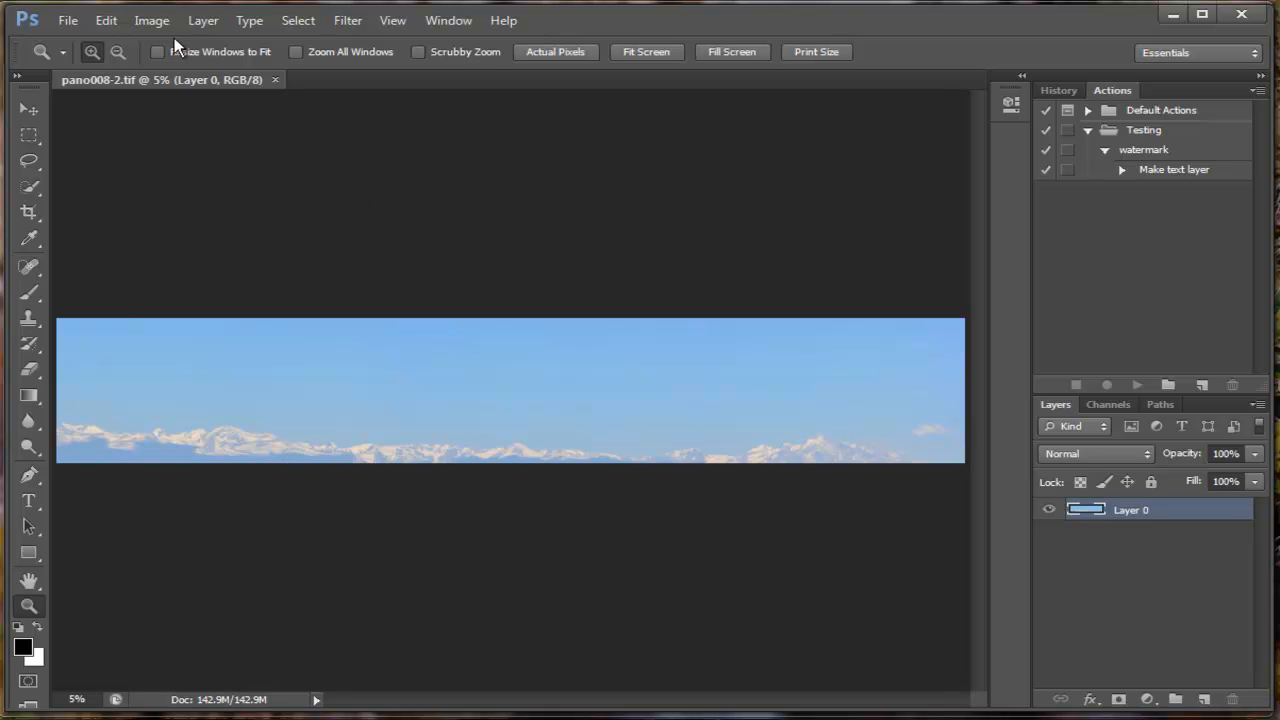
left_click(155, 24)
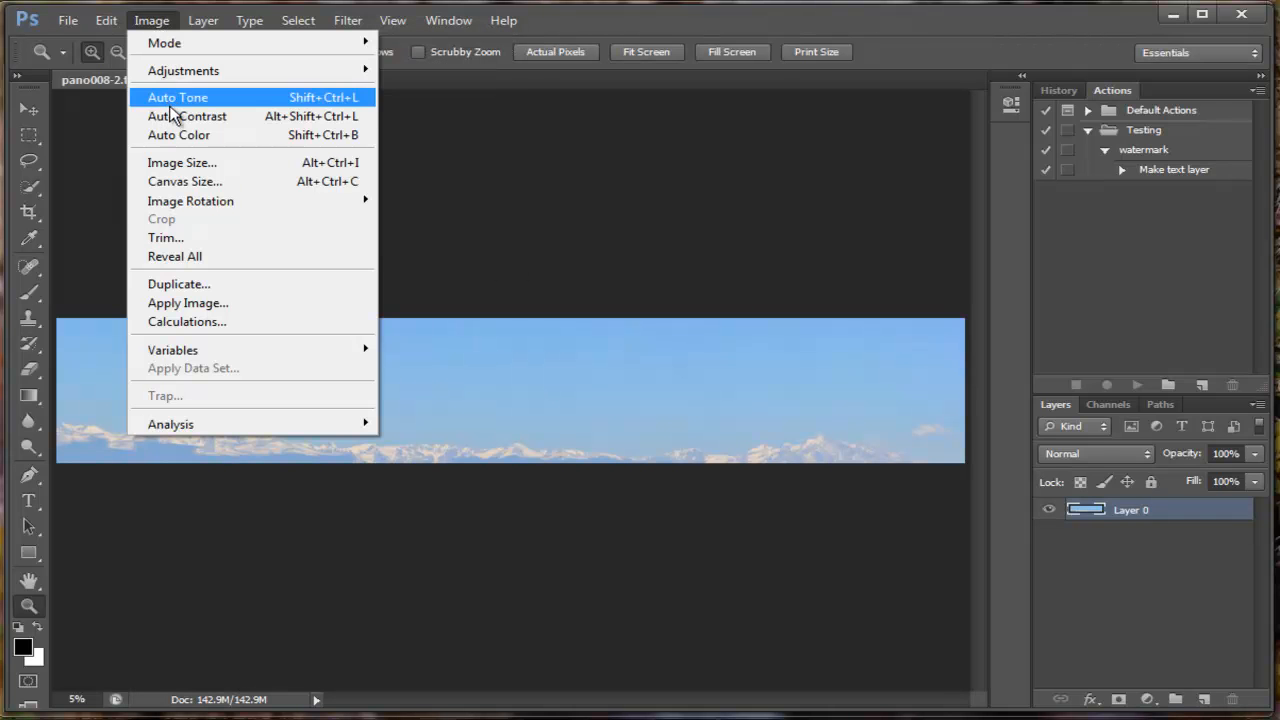
left_click(189, 168)
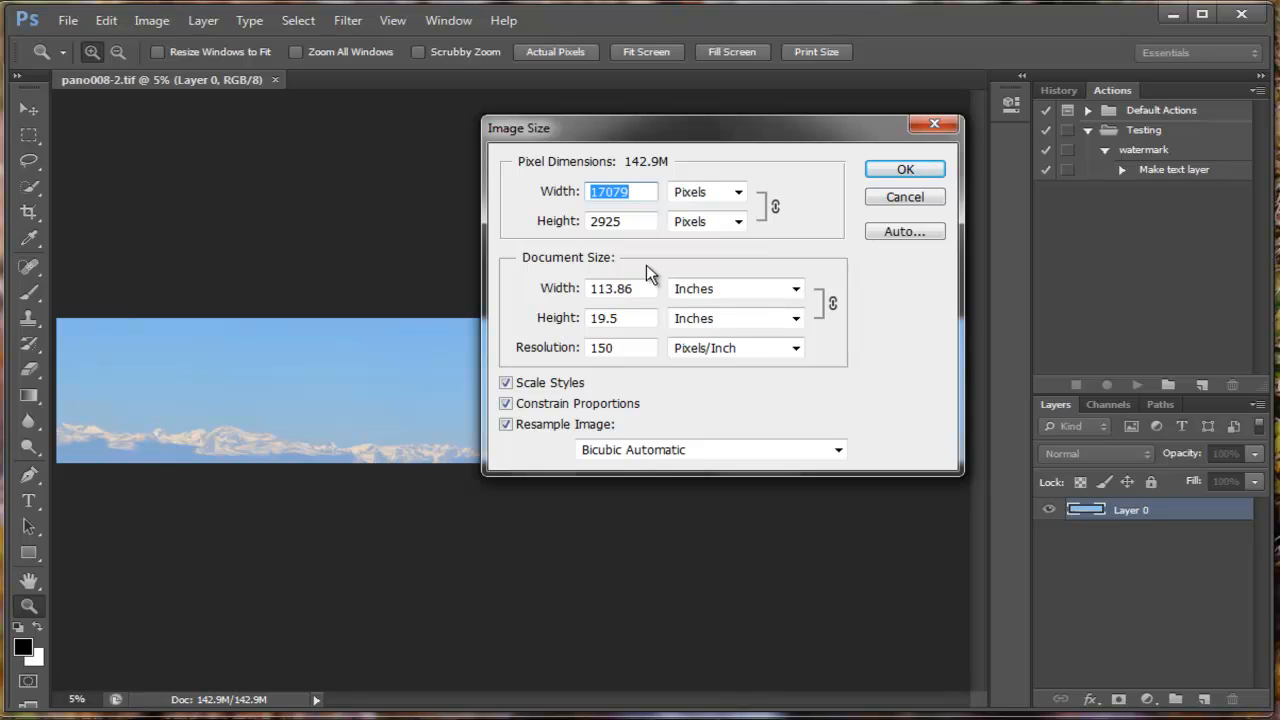
type("1708")
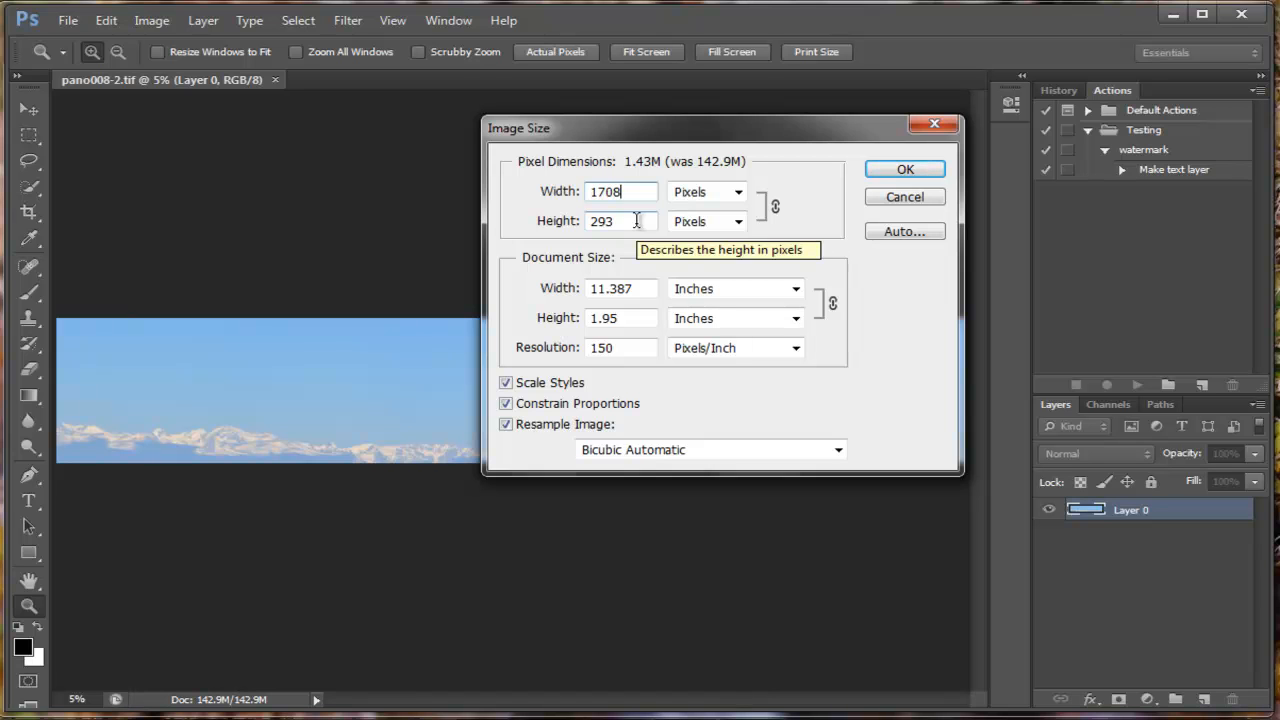
left_click(903, 197)
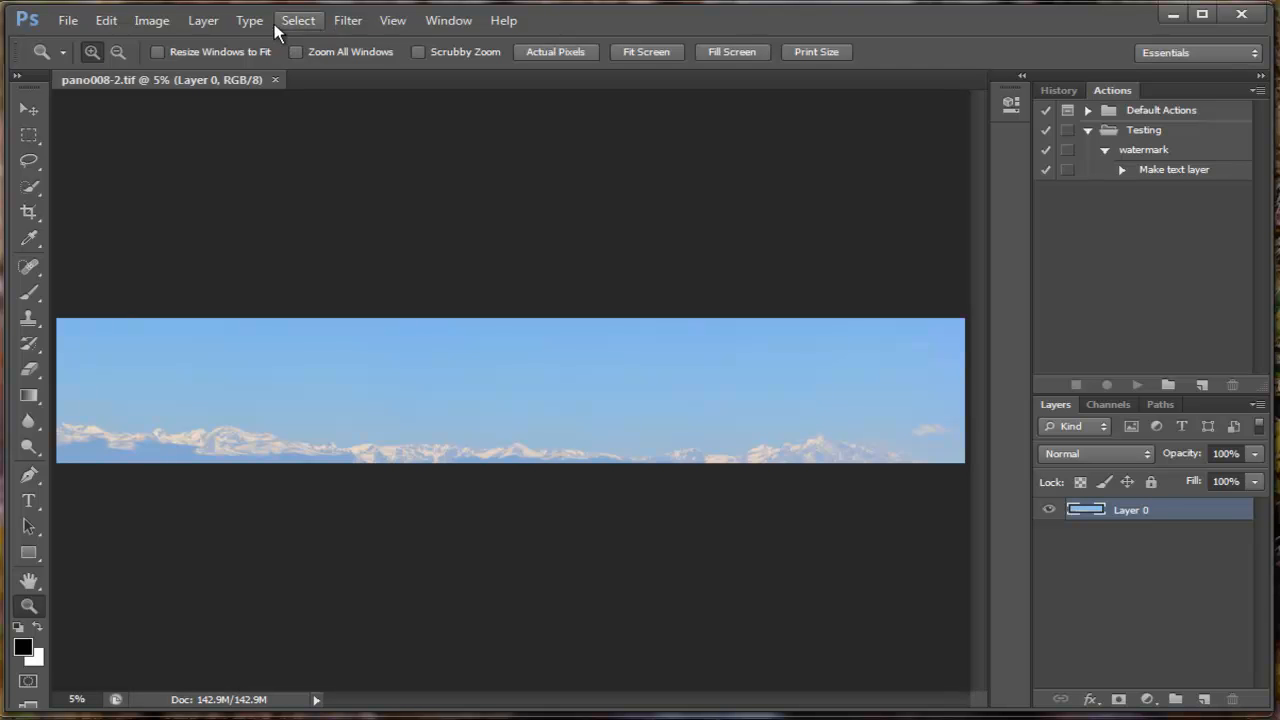
Step: Resize the panorama to a width of 3416 pixels with constrained proportions and Bicubic Automatic resampling
left_click(172, 22)
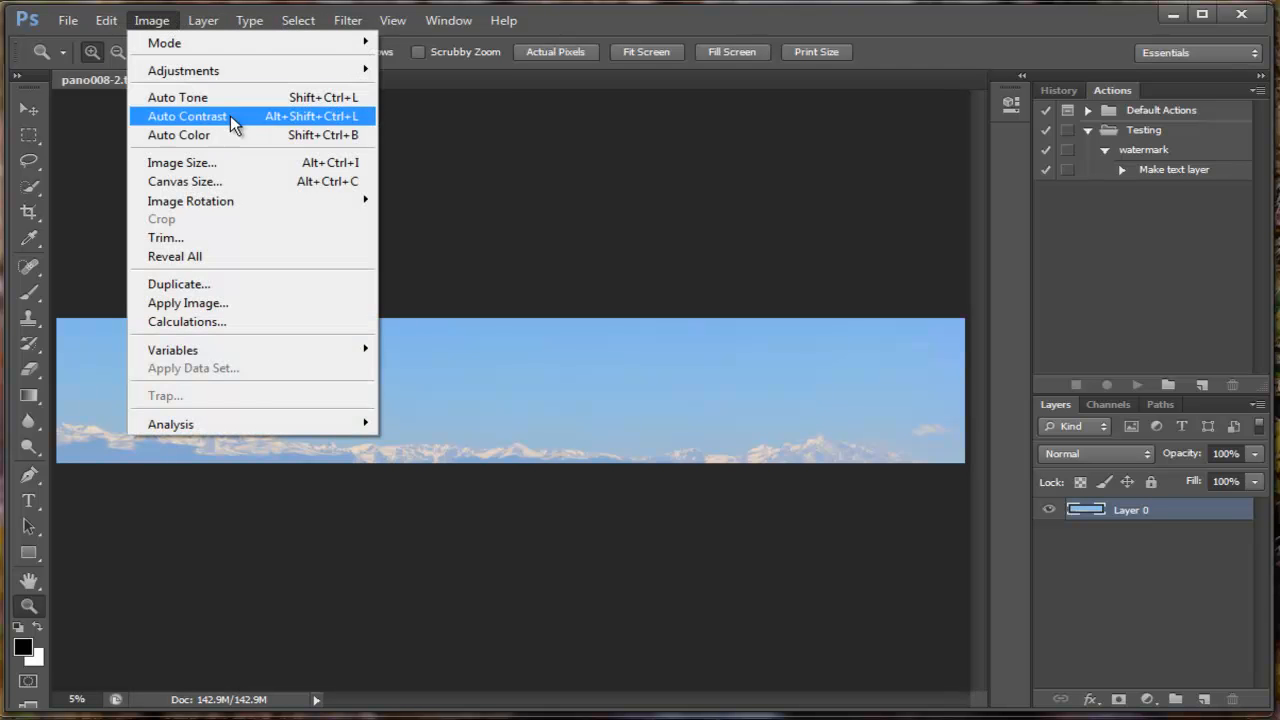
left_click(240, 163)
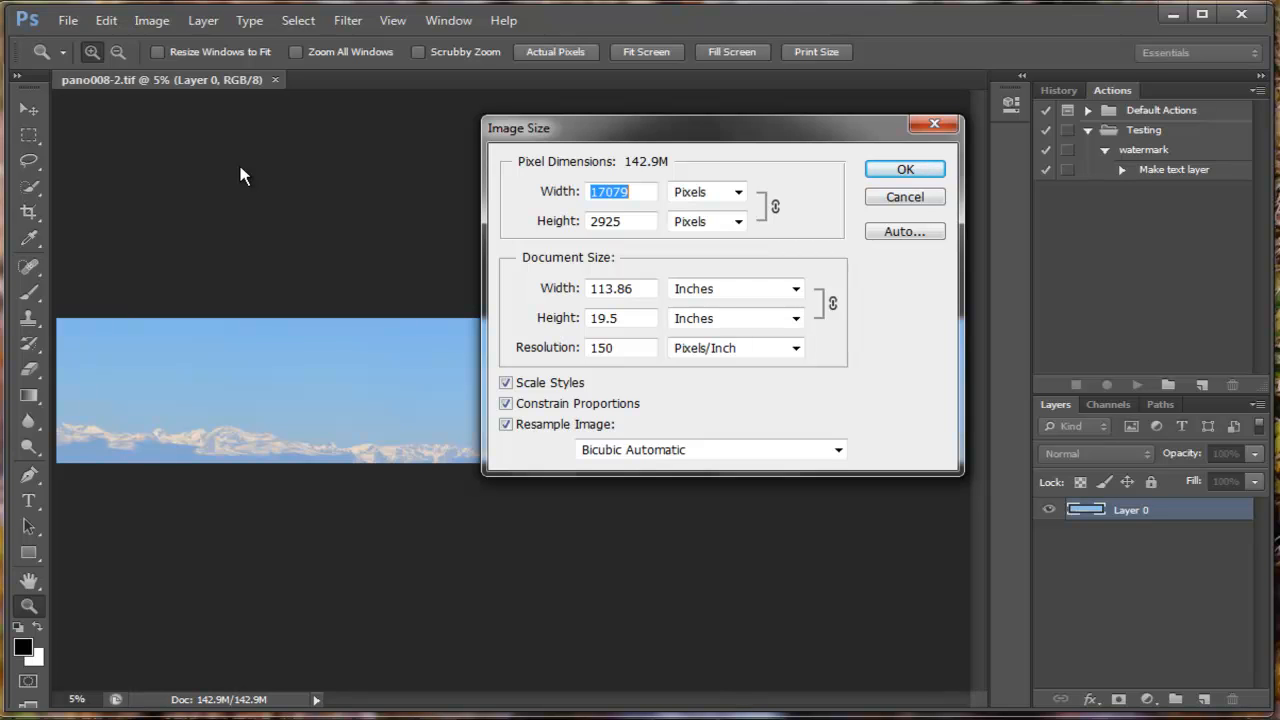
type("3416")
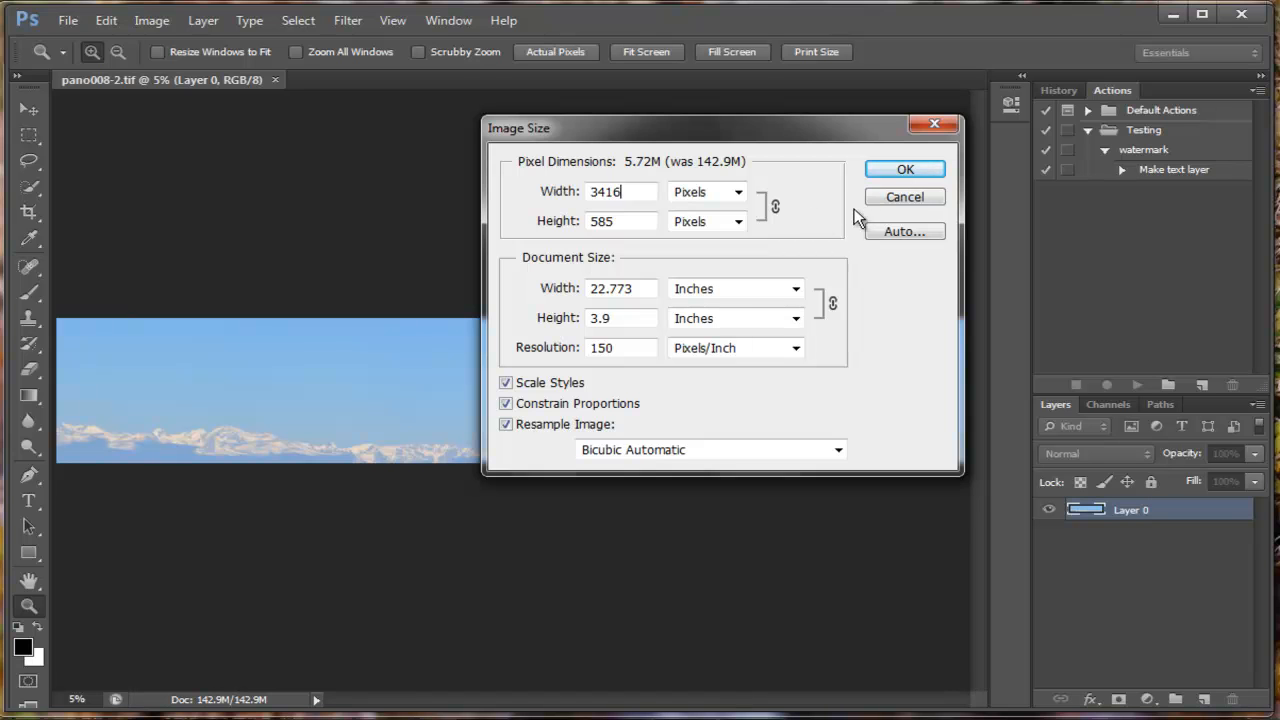
left_click(902, 170)
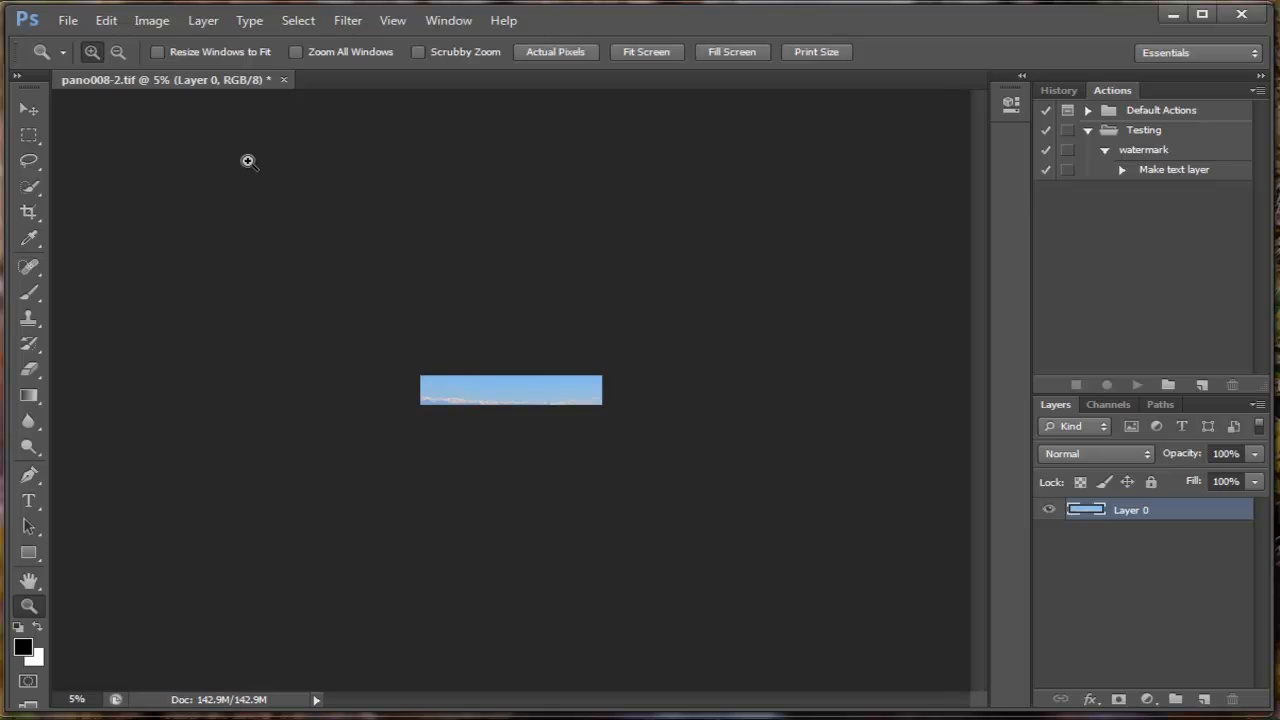
left_click(538, 397)
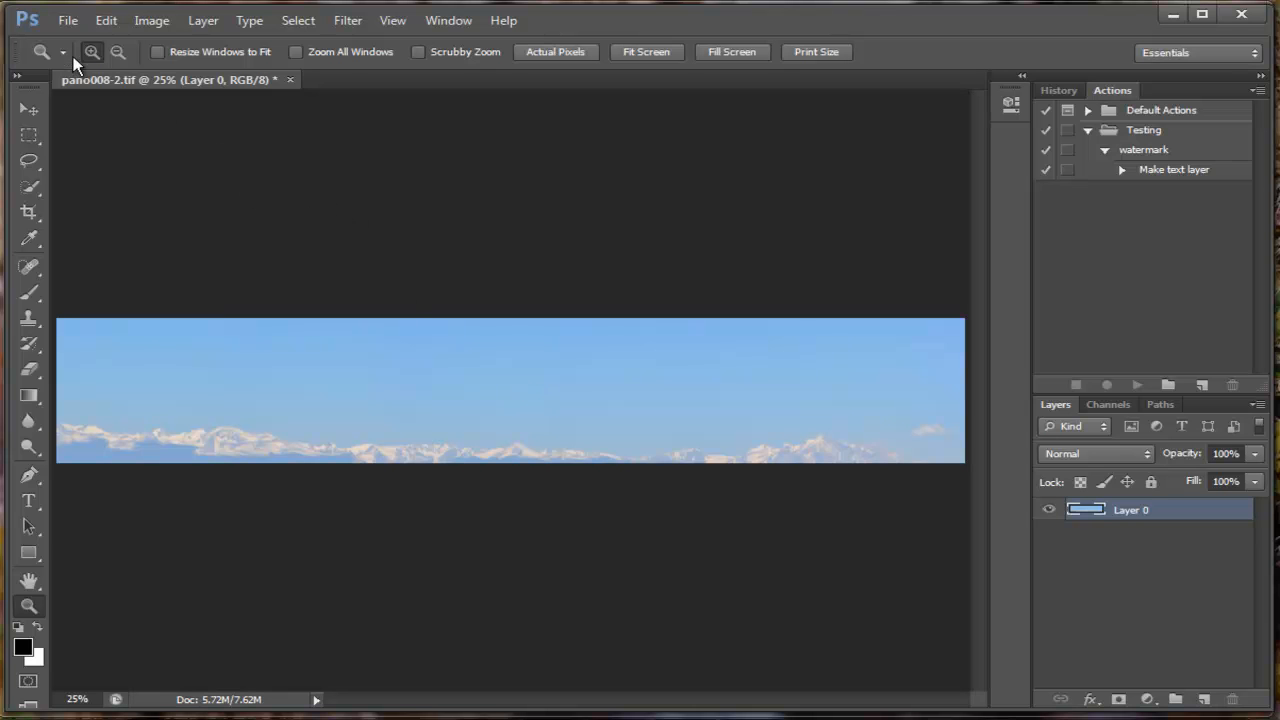
Step: Save a JPEG copy of the resized panorama as pano008-2.jpg in the 2ndRun folder, with quality 8 and Baseline ("Standard") format
left_click(67, 20)
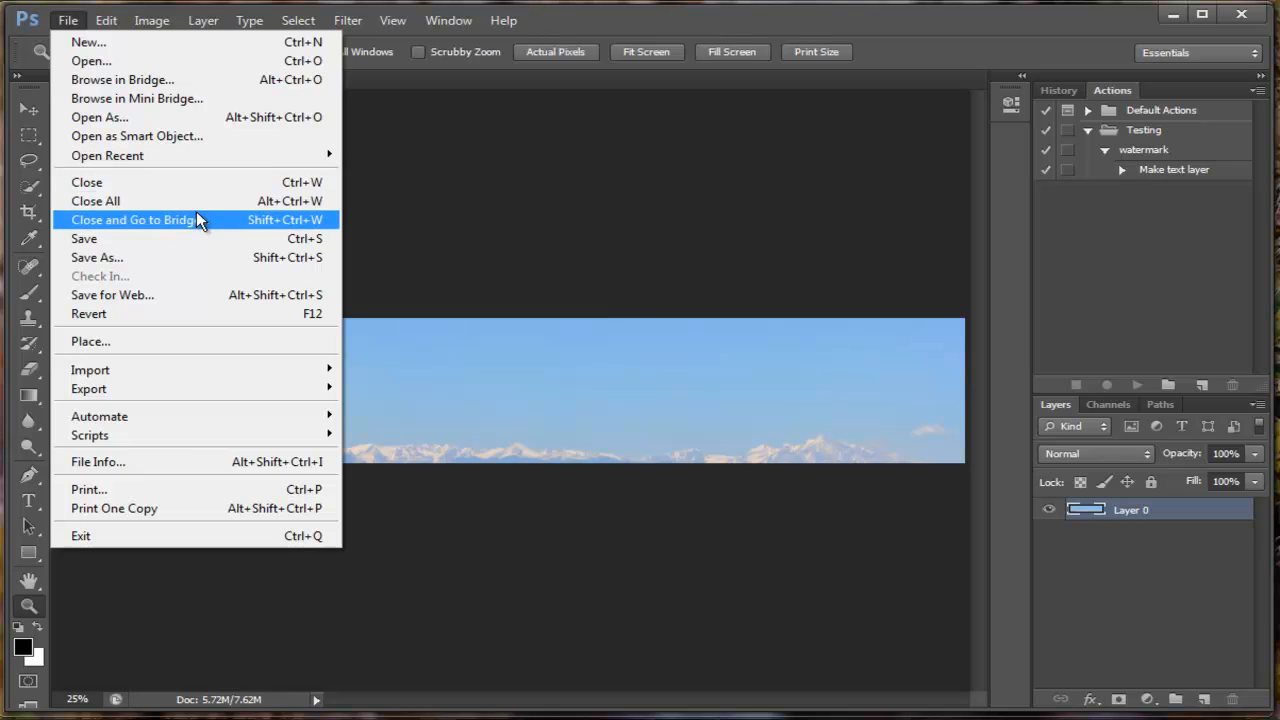
left_click(203, 258)
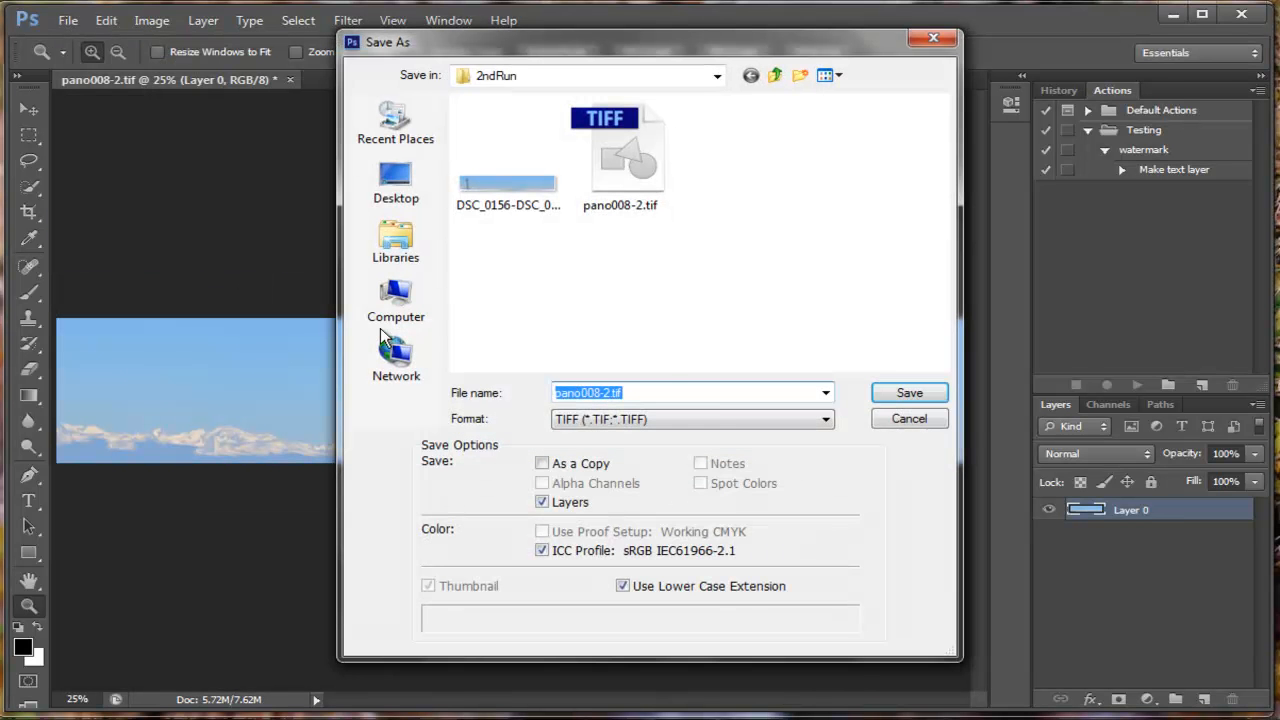
left_click(725, 419)
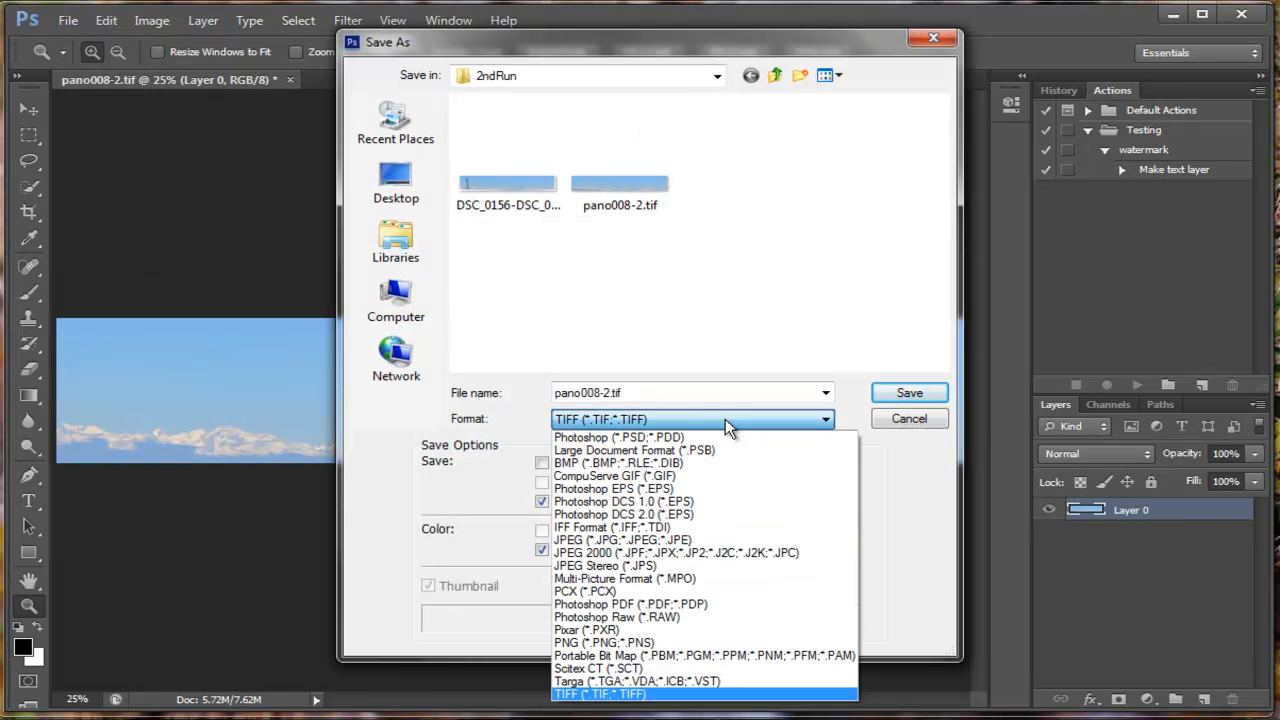
key("j")
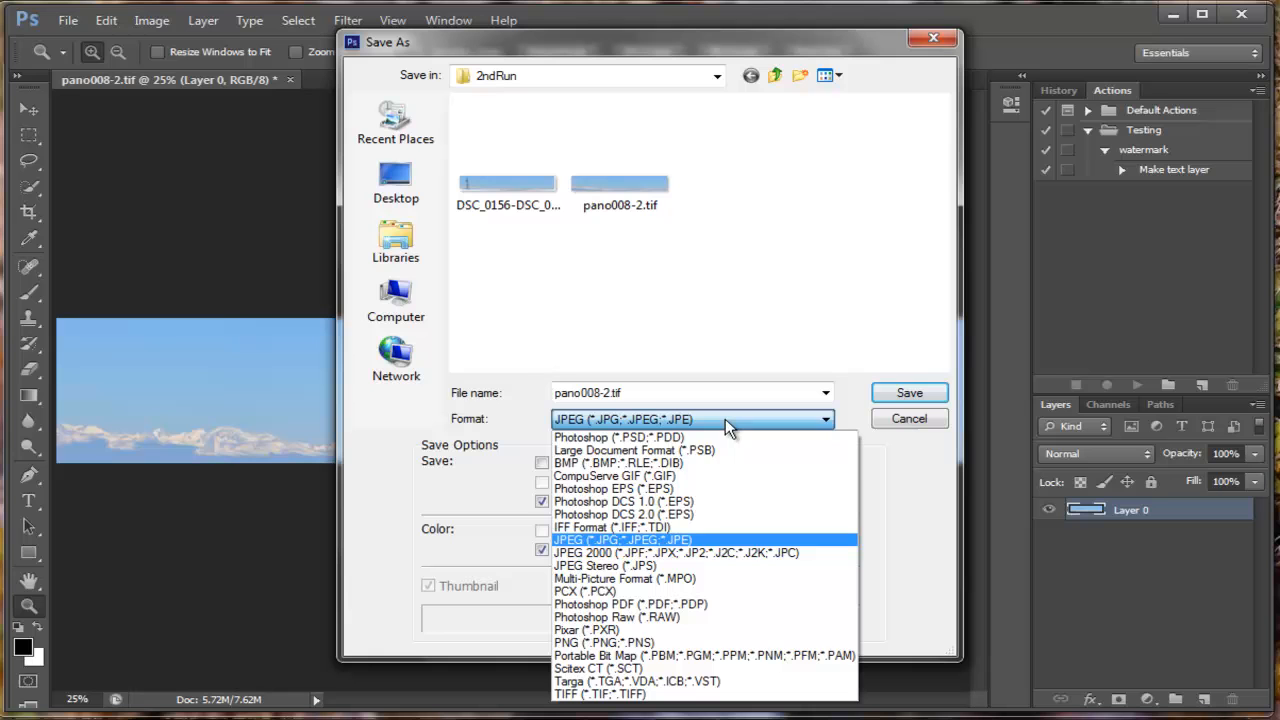
left_click(691, 538)
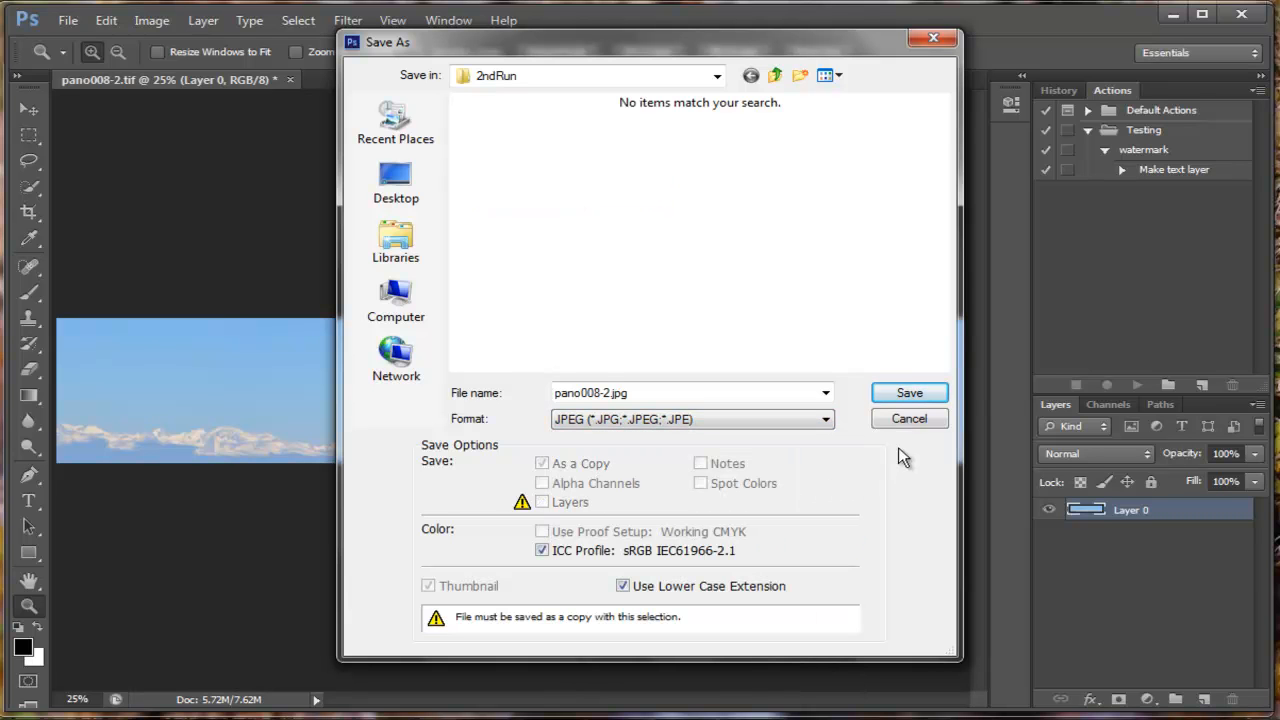
left_click(900, 397)
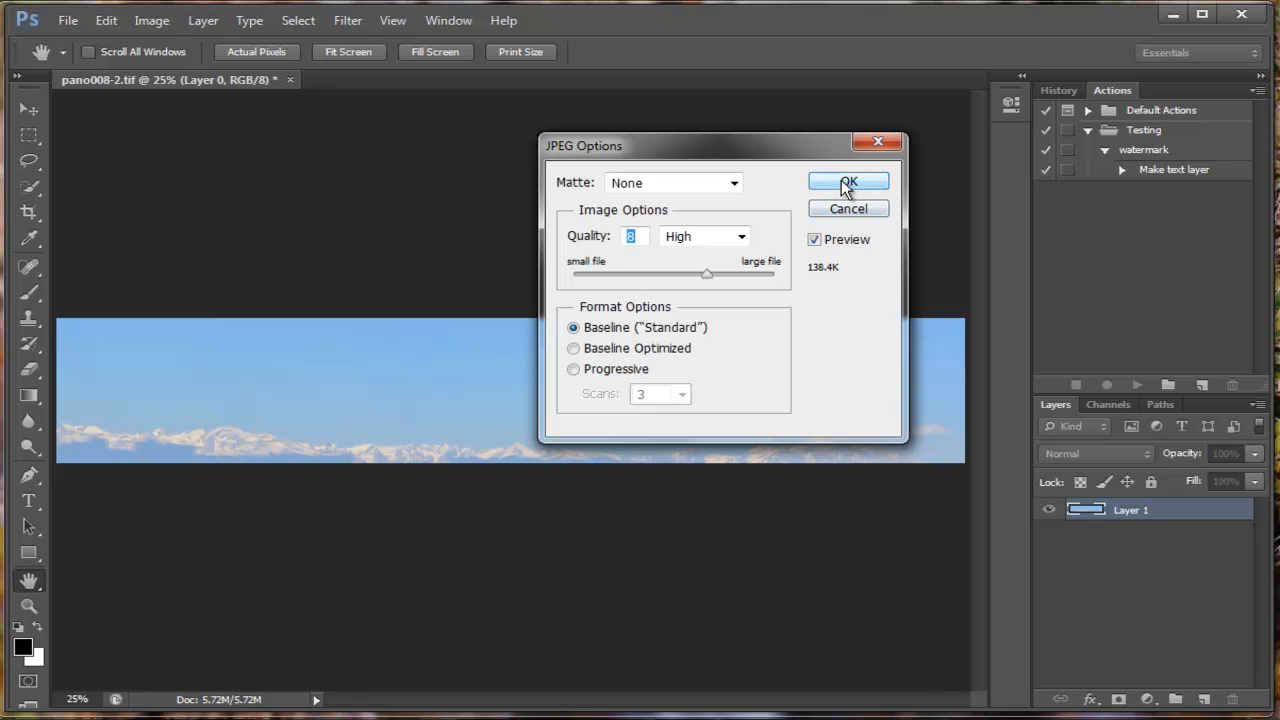
left_click(847, 184)
key("z")
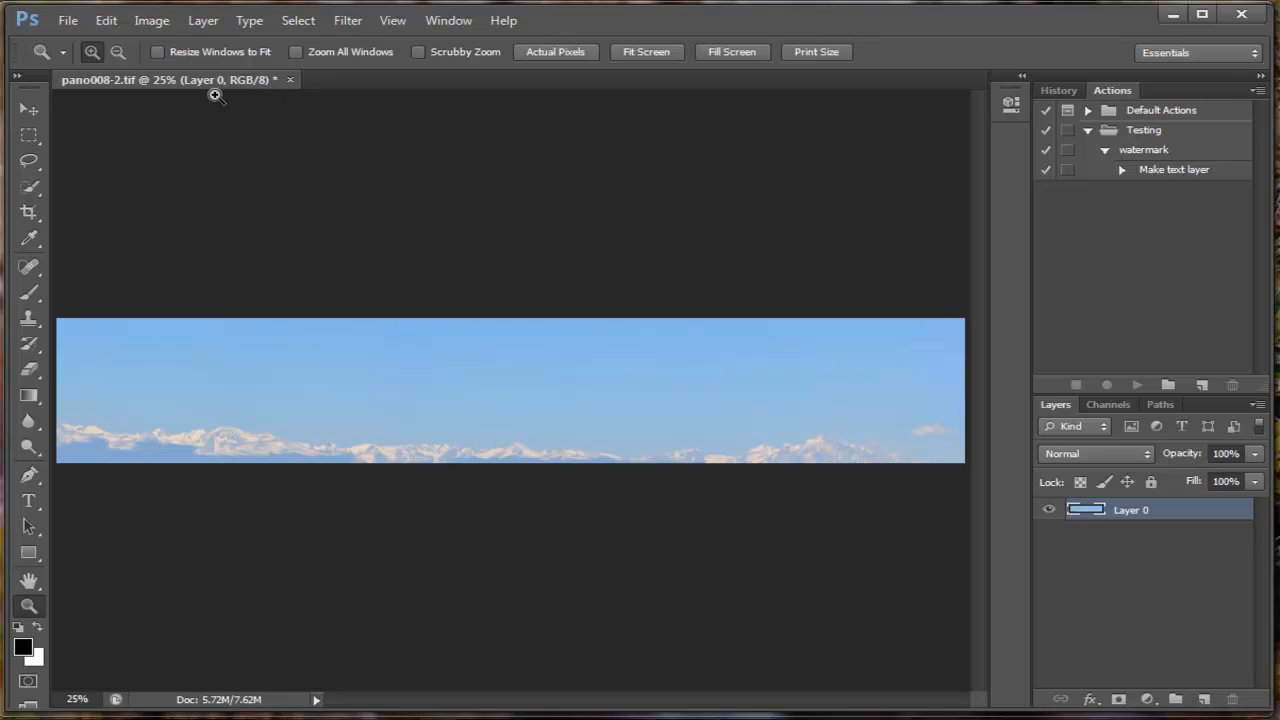
Step: Save the resized panorama as a layered TIFF named pano008-2sm.tif in the 2ndRun folder, with LZW image compression and RLE layer compression
left_click(66, 26)
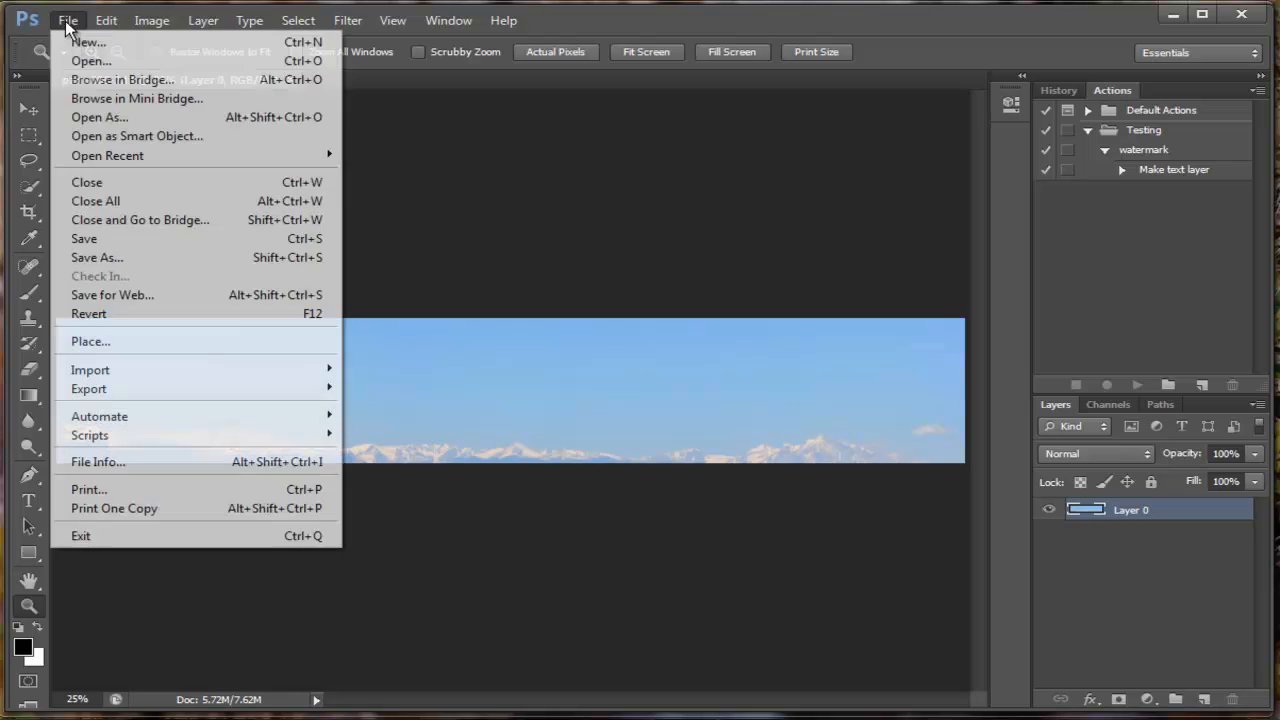
left_click(134, 258)
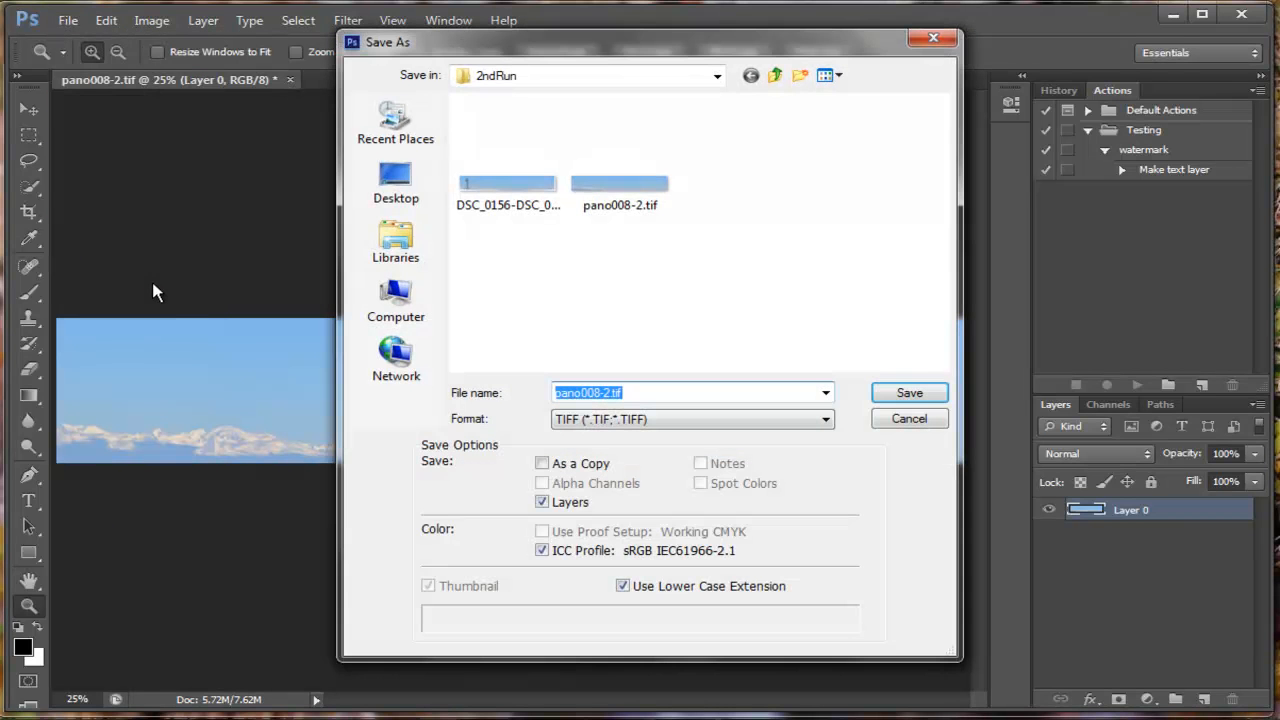
key("End")
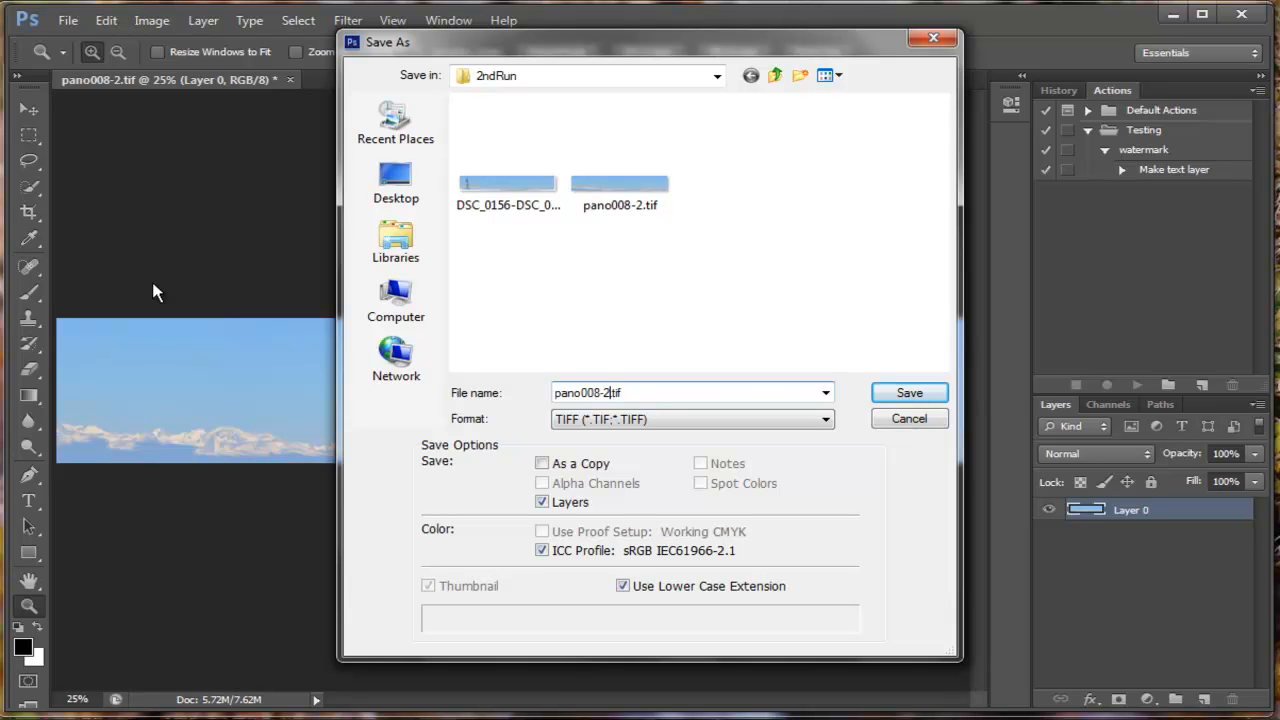
type("sm")
left_click(906, 396)
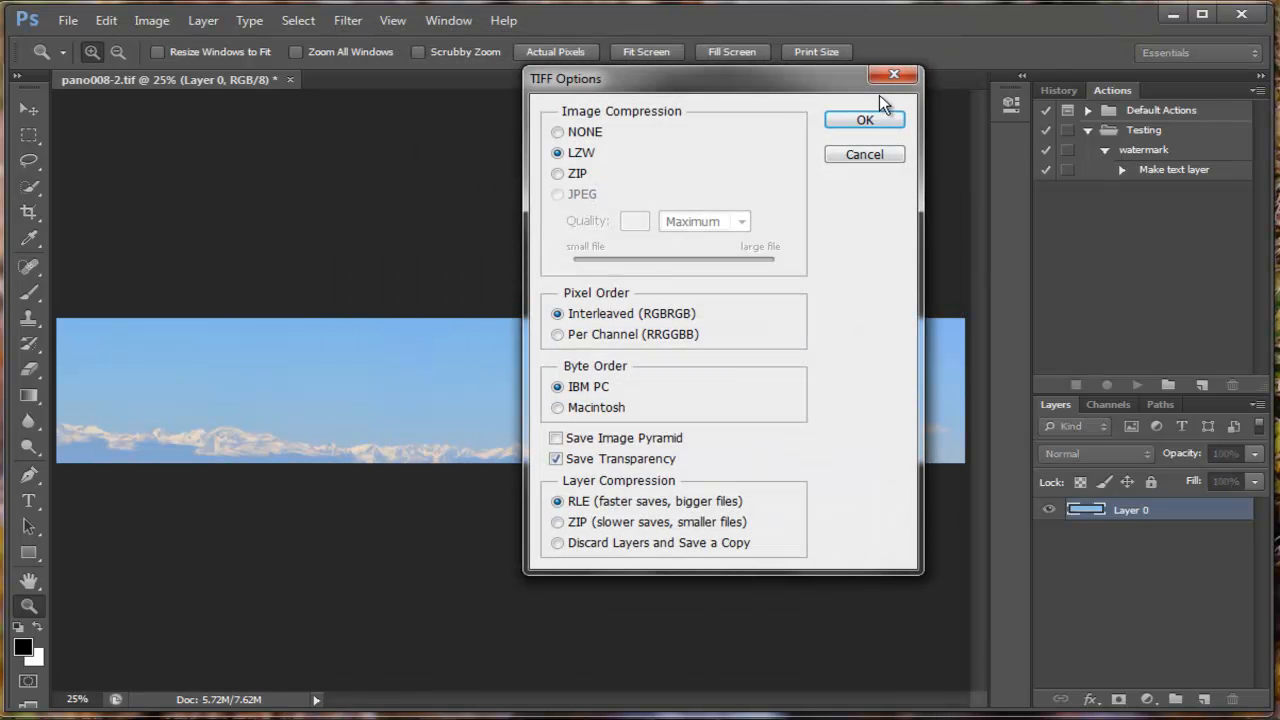
left_click(865, 120)
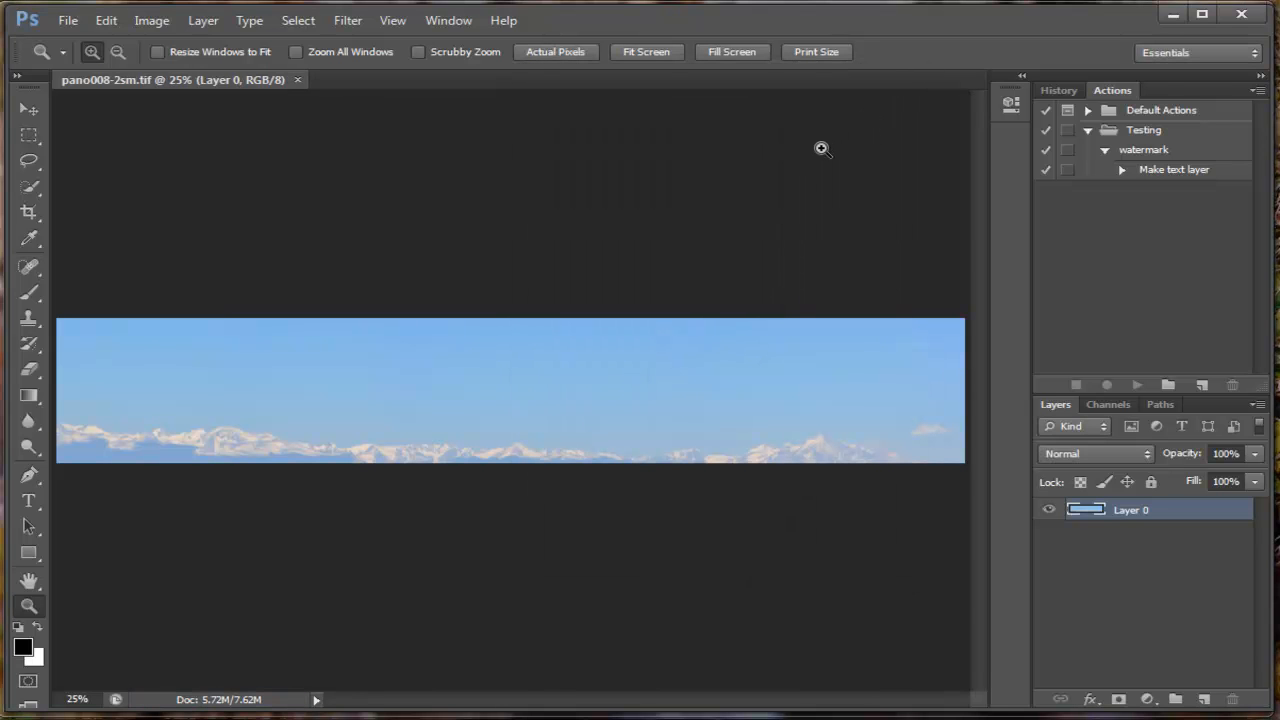
Step: Switch to Windows Explorer and view pano008-2.jpg from the 2ndRun folder in Windows Photo Viewer, closing the viewer when done
left_click(1172, 16)
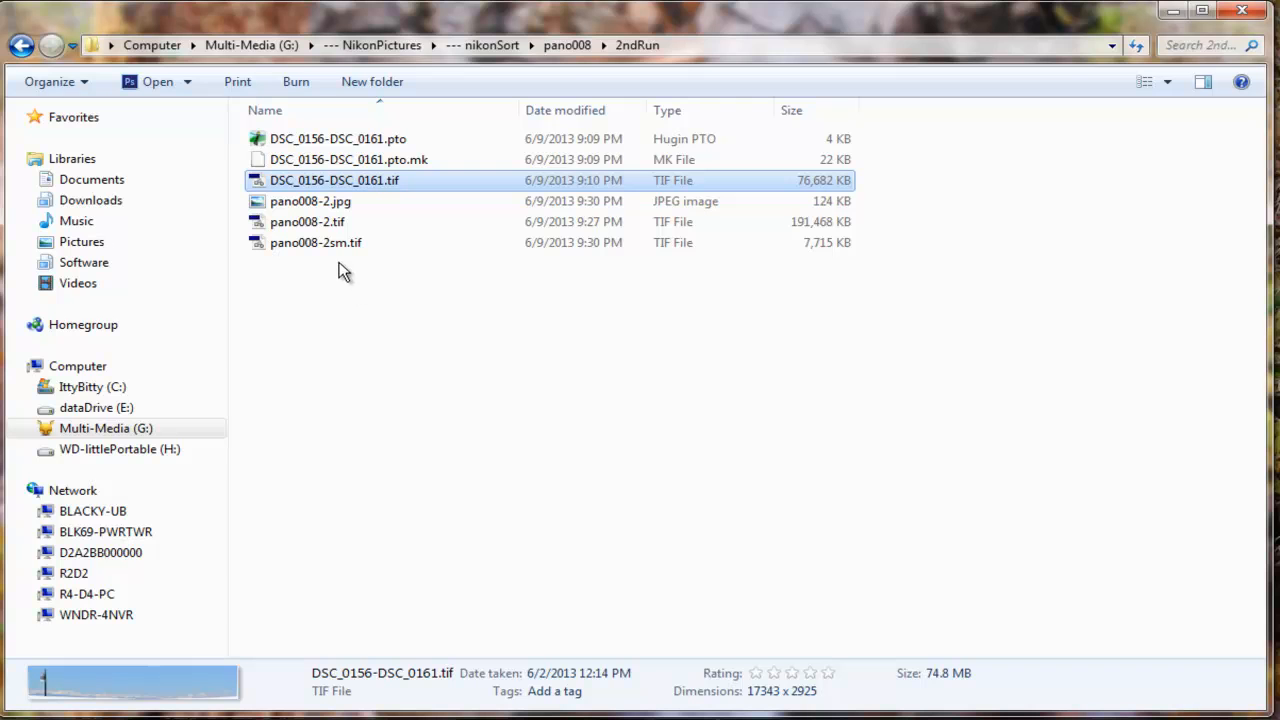
double_click(336, 203)
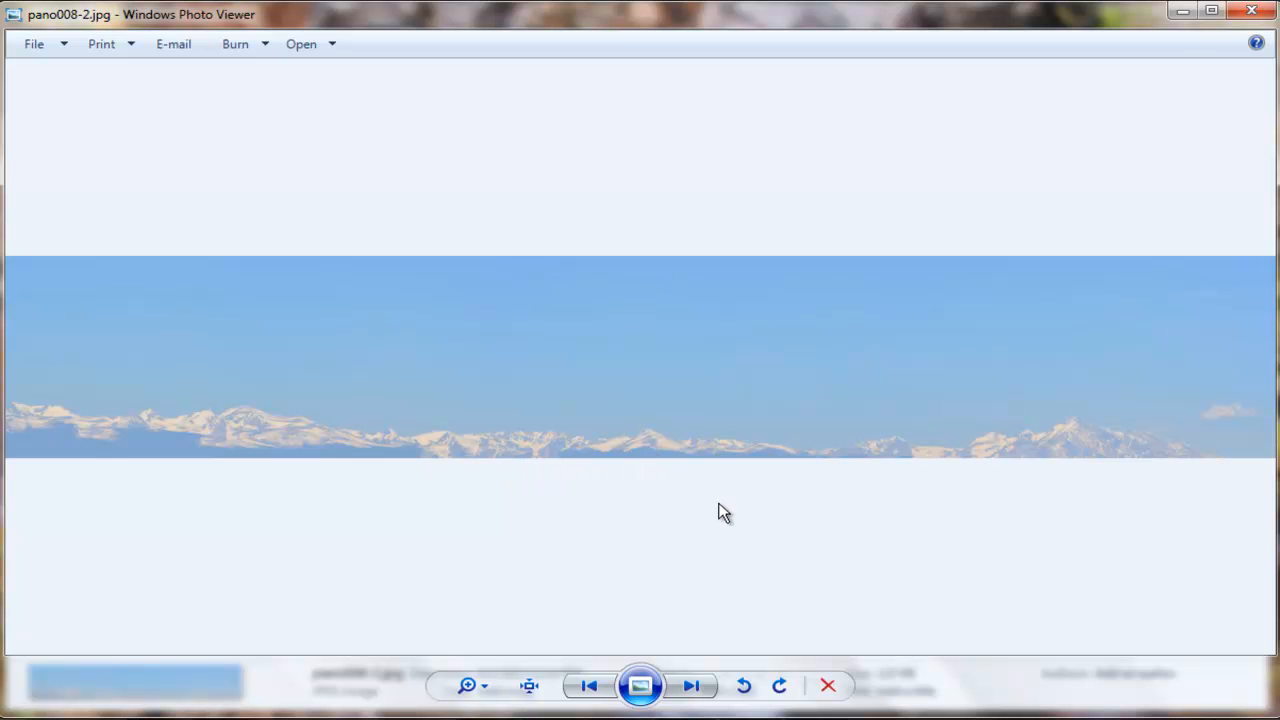
left_click(1251, 10)
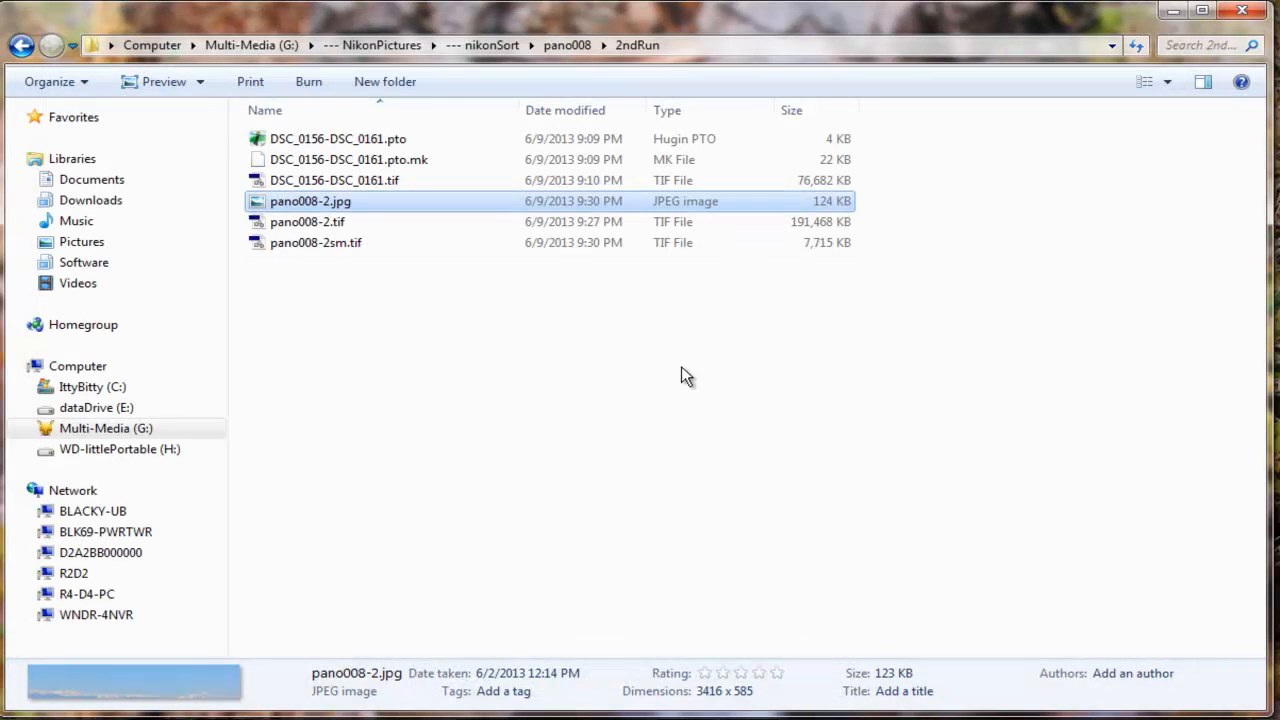